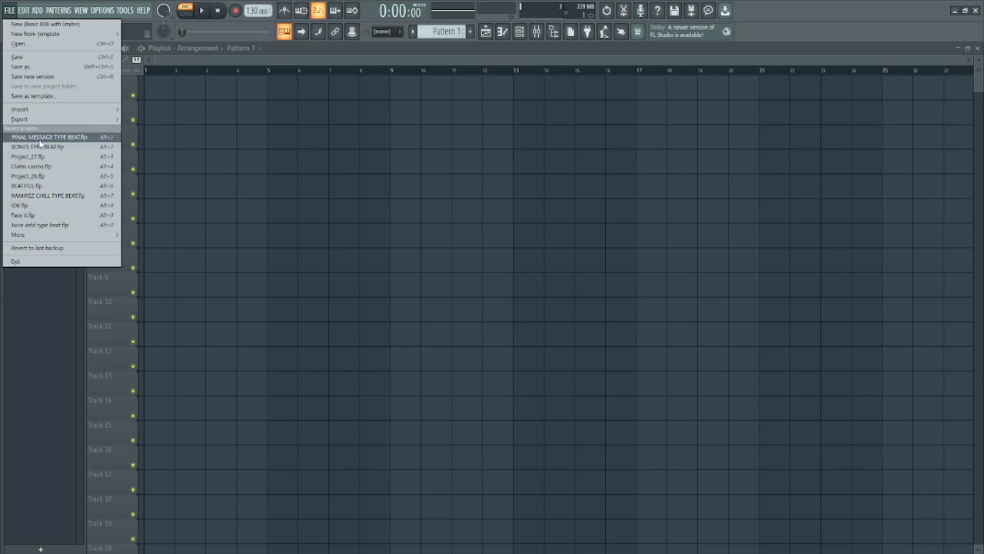
Step: Open the recent project BONES TYPE BEAT.flp and solo Track 1 in the playlist
left_click(35, 146)
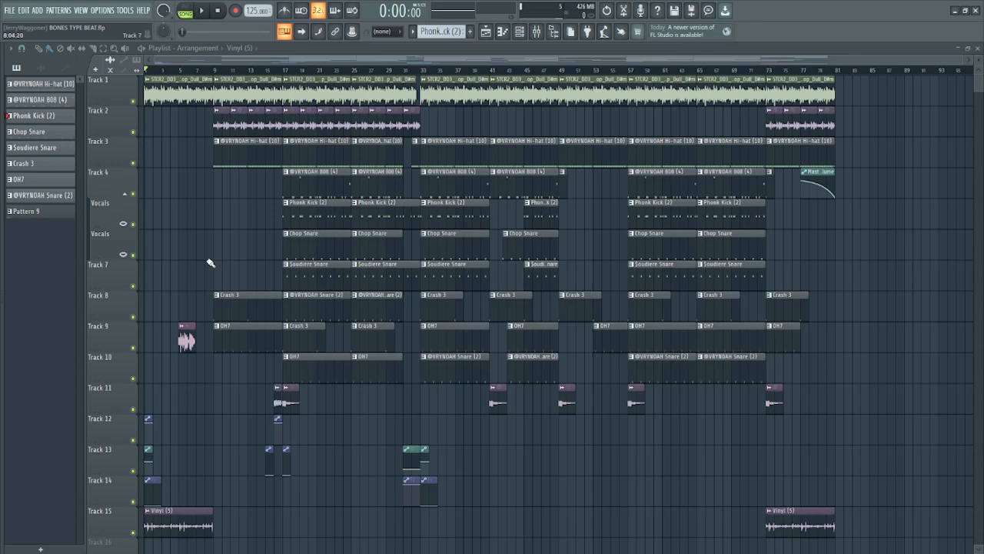
right_click(134, 102)
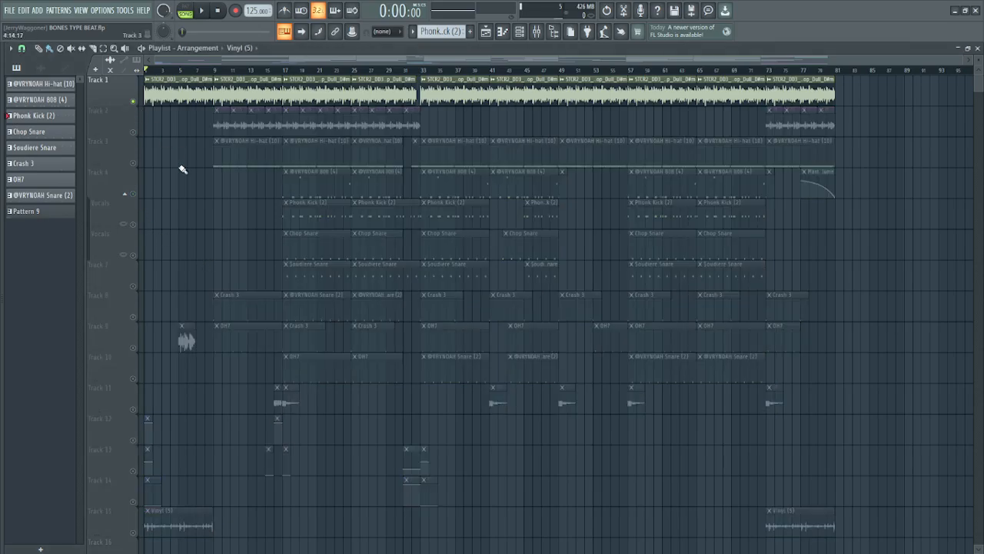
scroll(154, 180, "up", 4, "ctrl")
scroll(152, 192, "down", 4, "ctrl")
Step: Play the soloed piano loop on Track 1 from the start of the arrangement and stop it
key("space")
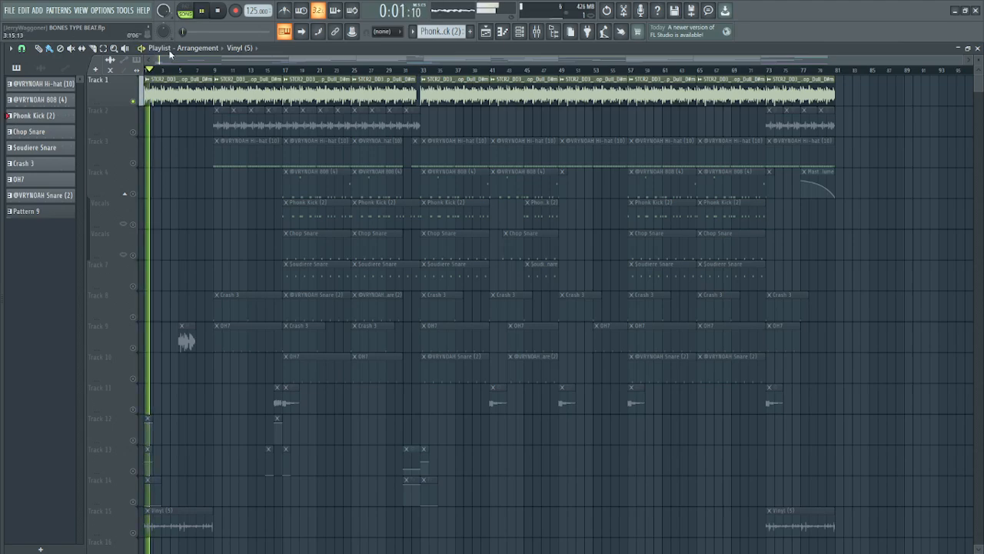
left_click(201, 12)
scroll(180, 192, "down", 4)
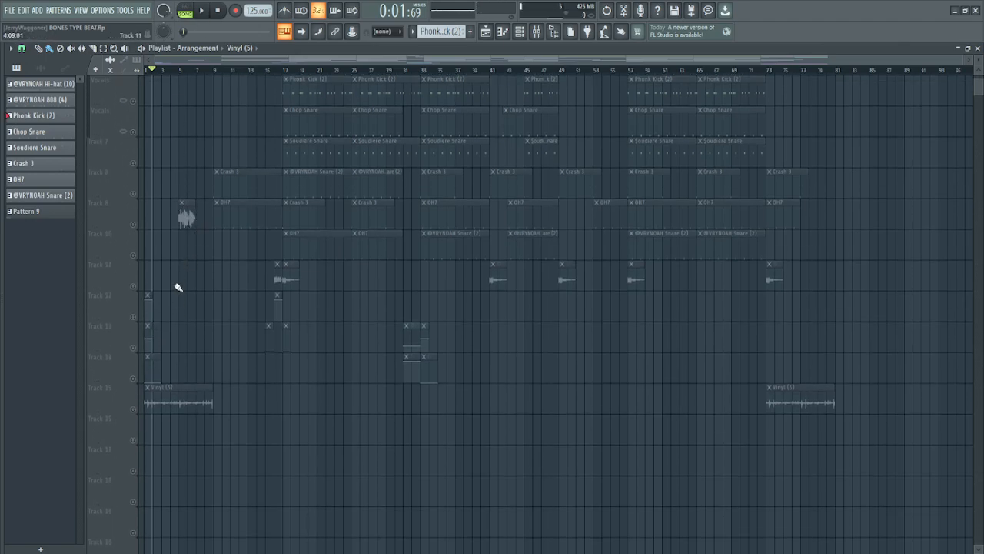
scroll(175, 286, "up", 4)
left_click(137, 70)
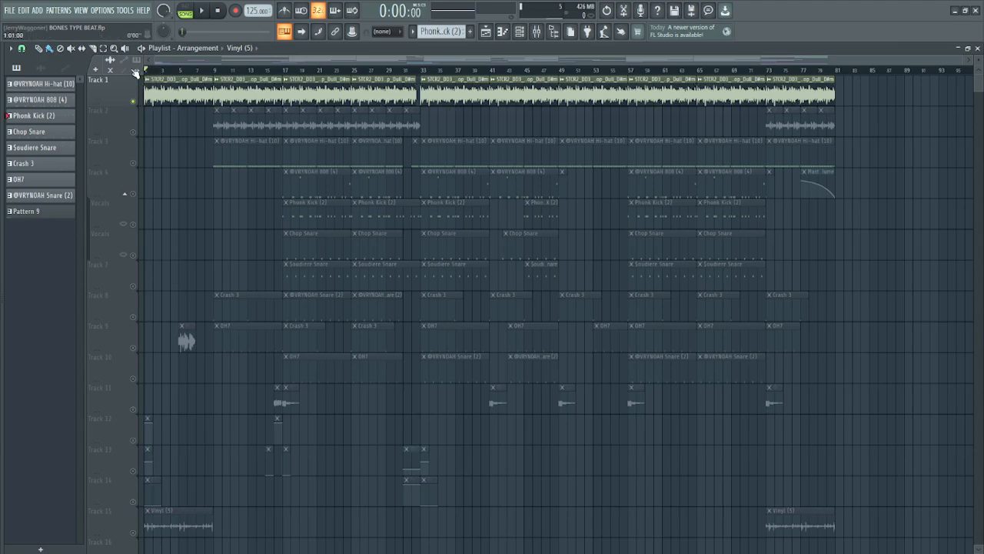
key("space")
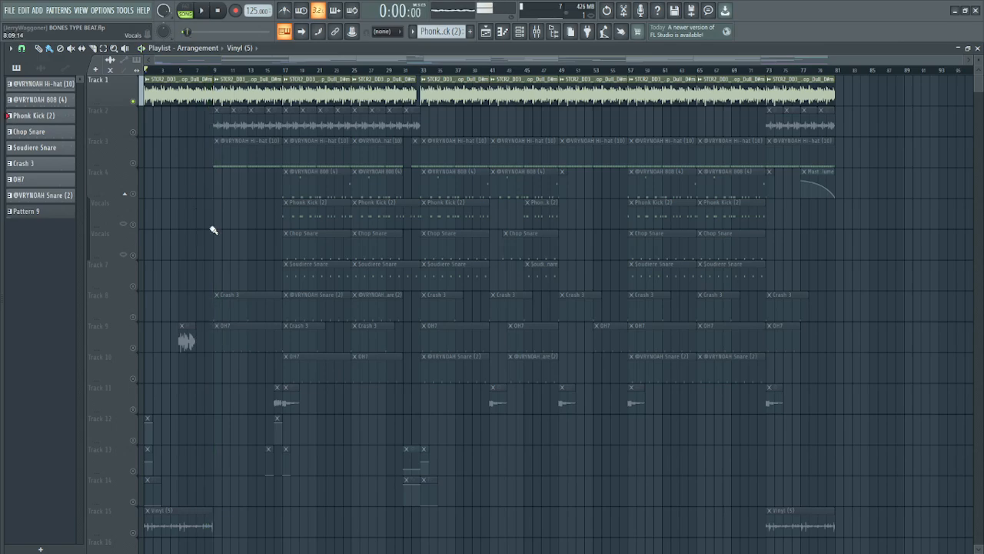
key("space")
Step: Switch to Splice and preview STCR2_DD3_140_Piano_Loop_Dull_D#m.wav in the library's sounds
key("super")
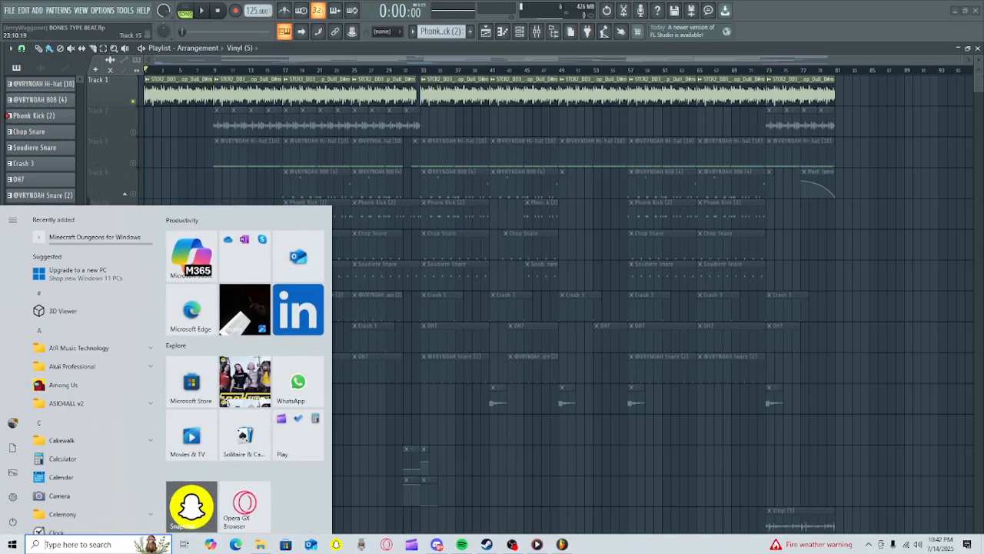
type("splice")
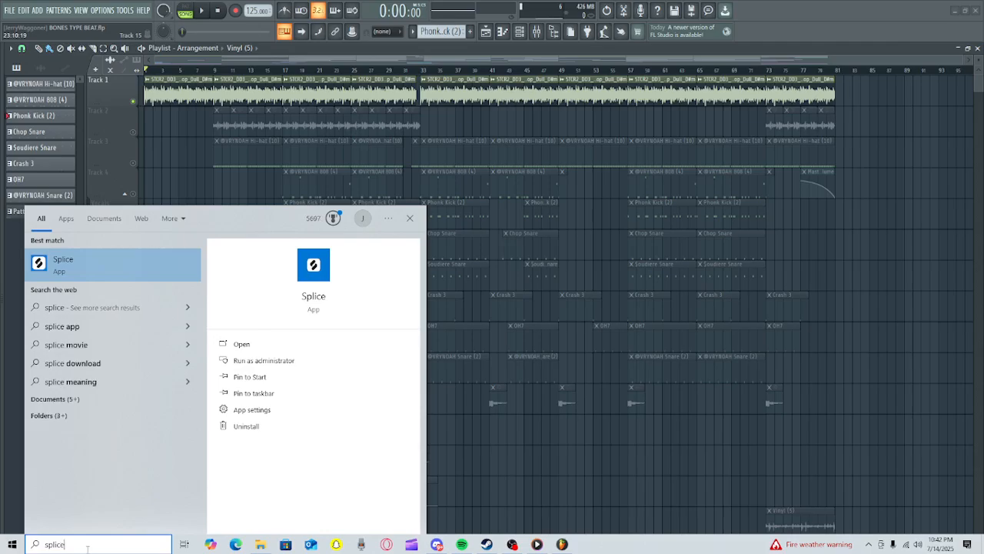
key("Return")
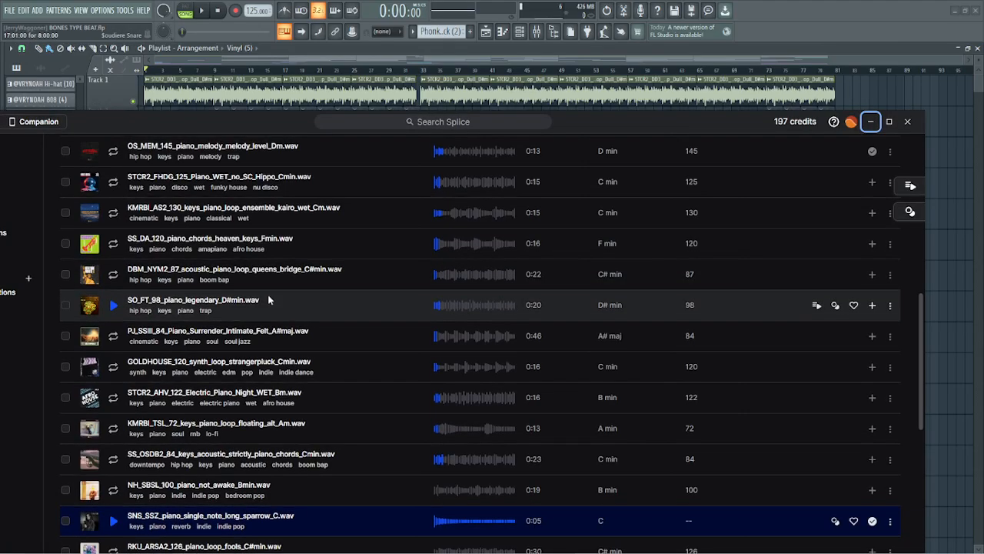
scroll(266, 299, "up", 5)
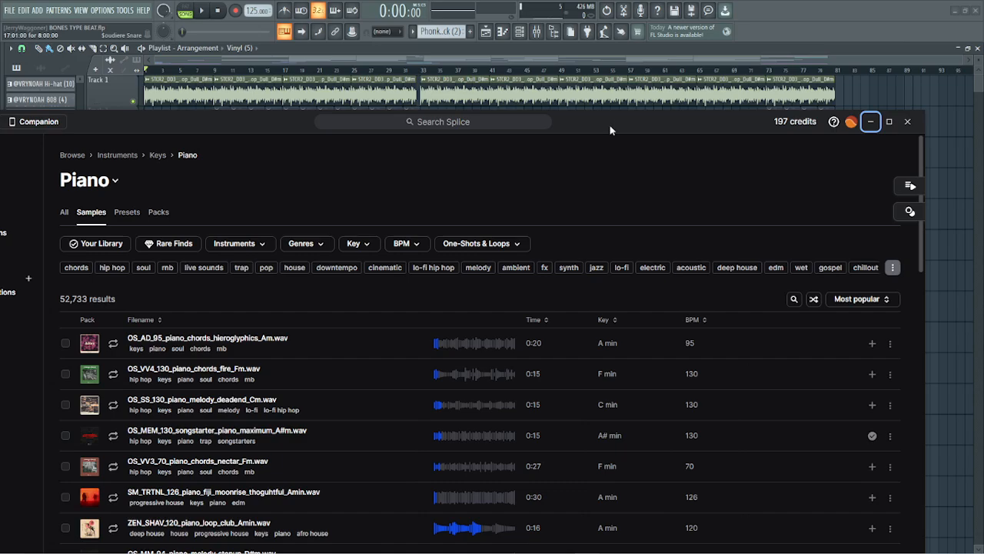
left_click_drag(610, 127, 710, 120)
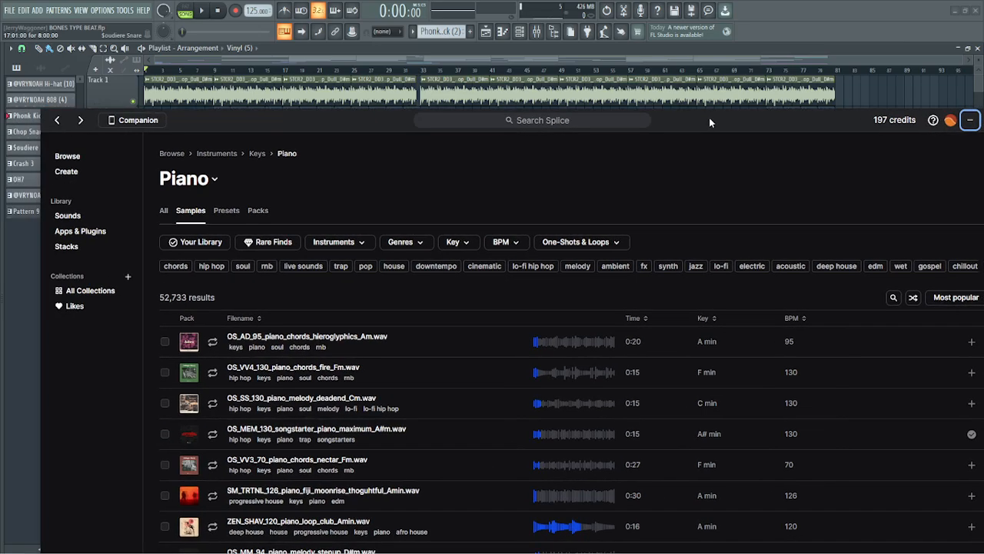
left_click(75, 218)
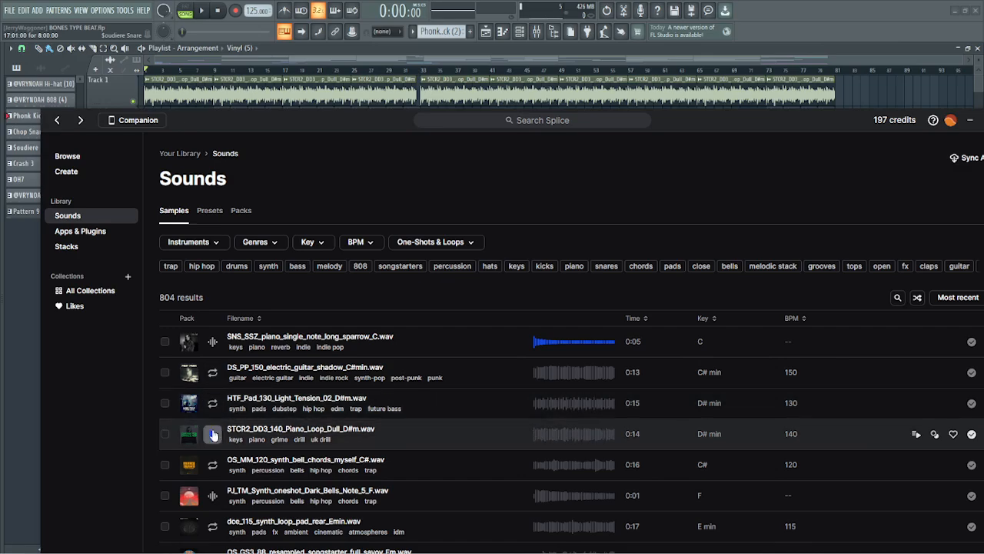
left_click(214, 435)
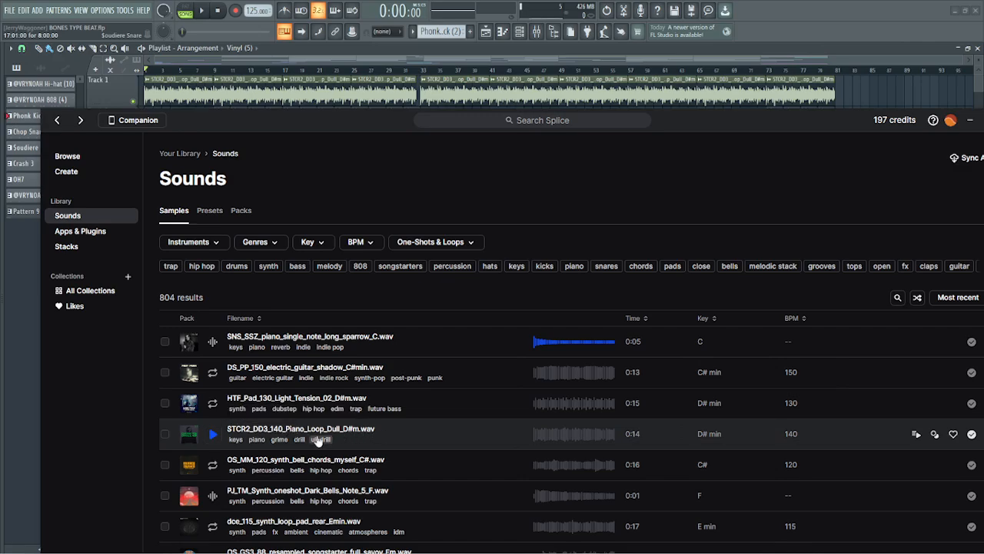
left_click(213, 435)
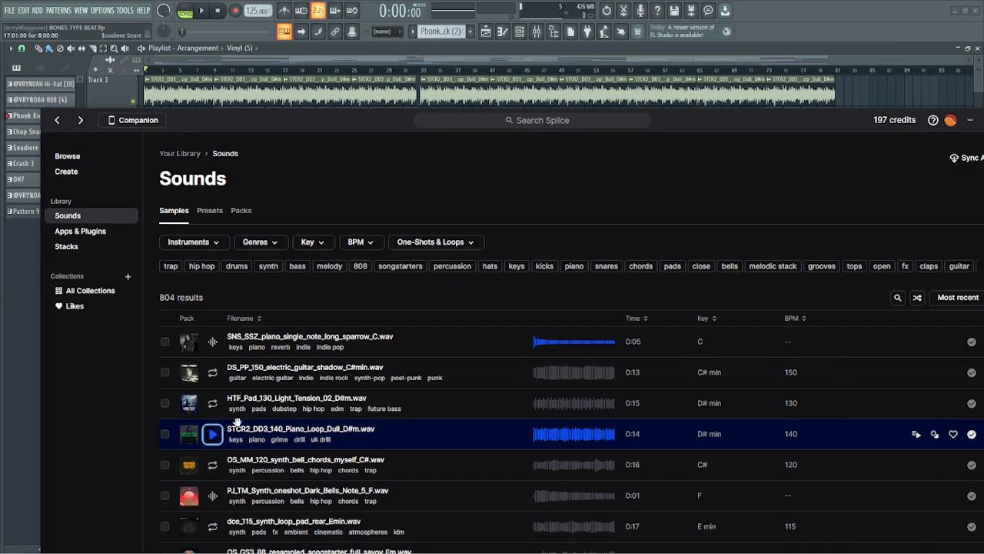
Step: Return to FL Studio and reset the time stretch and pitch of the piano loop clip on Track 1
left_click(970, 120)
double_click(197, 90)
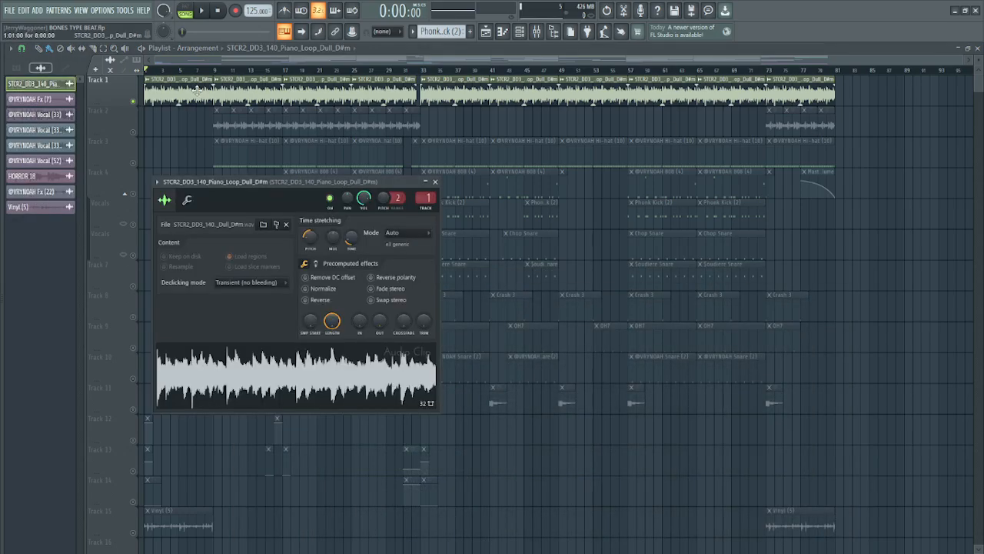
right_click(356, 236)
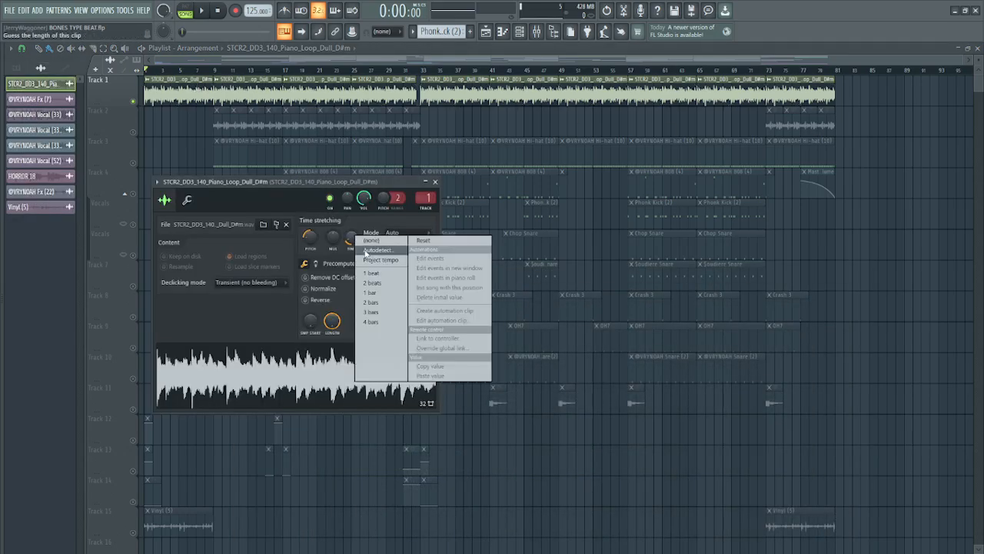
left_click(422, 240)
key("space")
key("space")
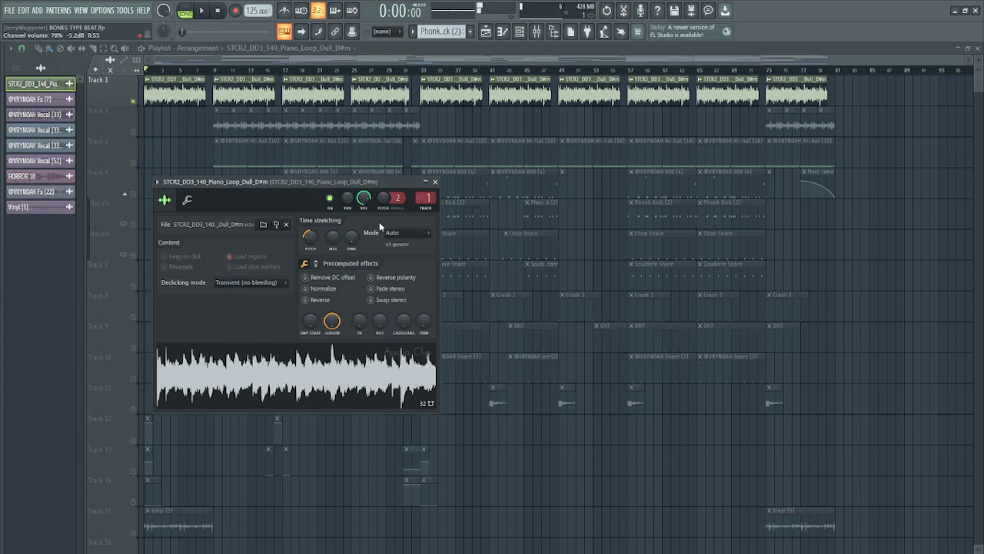
right_click(311, 240)
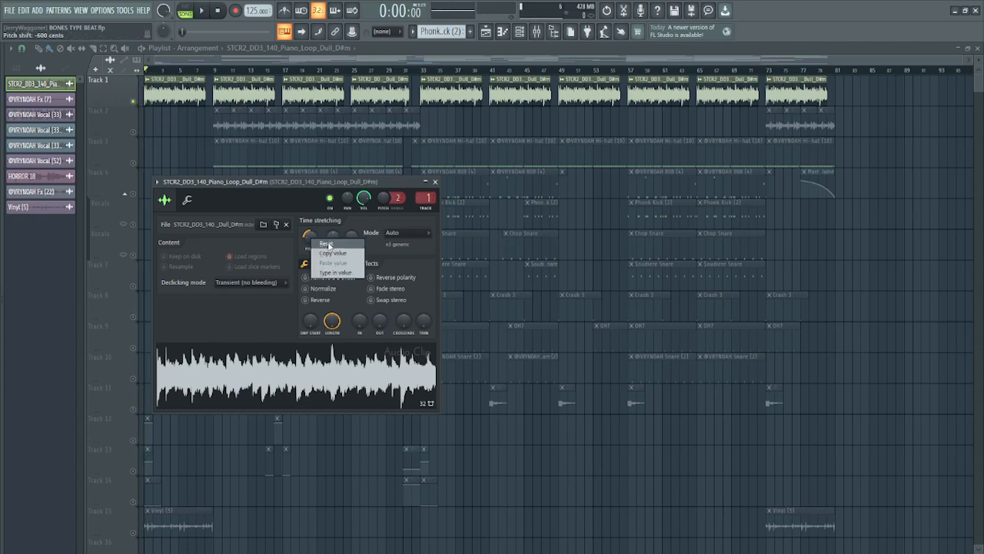
left_click(331, 248)
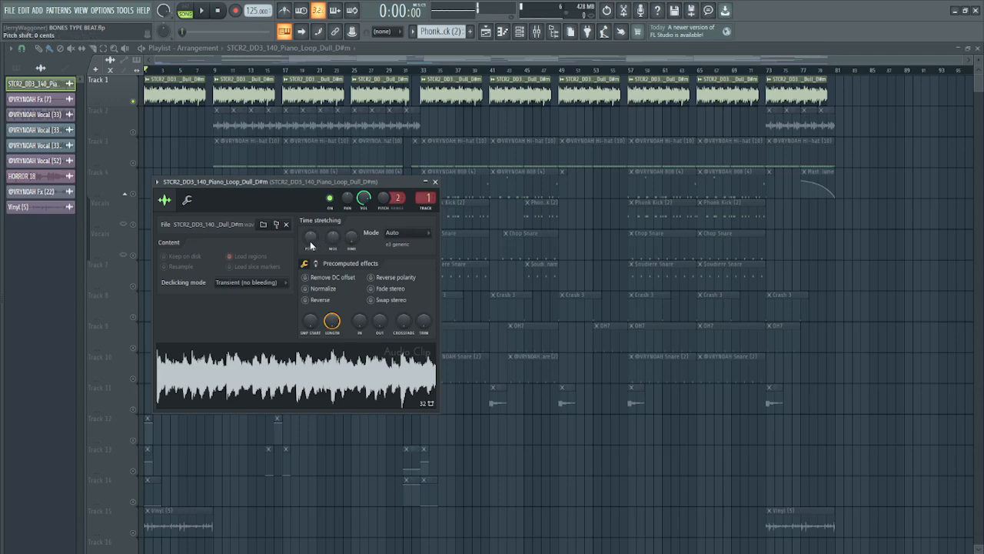
Step: Time-stretch the piano loop so each clip fills its eight-bar section on Track 1
right_click(351, 242)
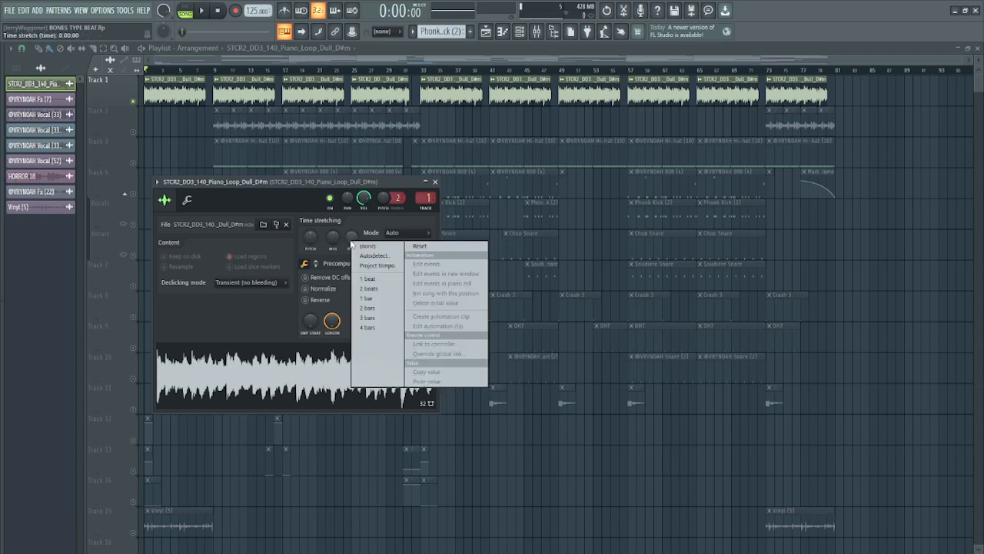
left_click(355, 238)
left_click_drag(356, 239, 356, 199)
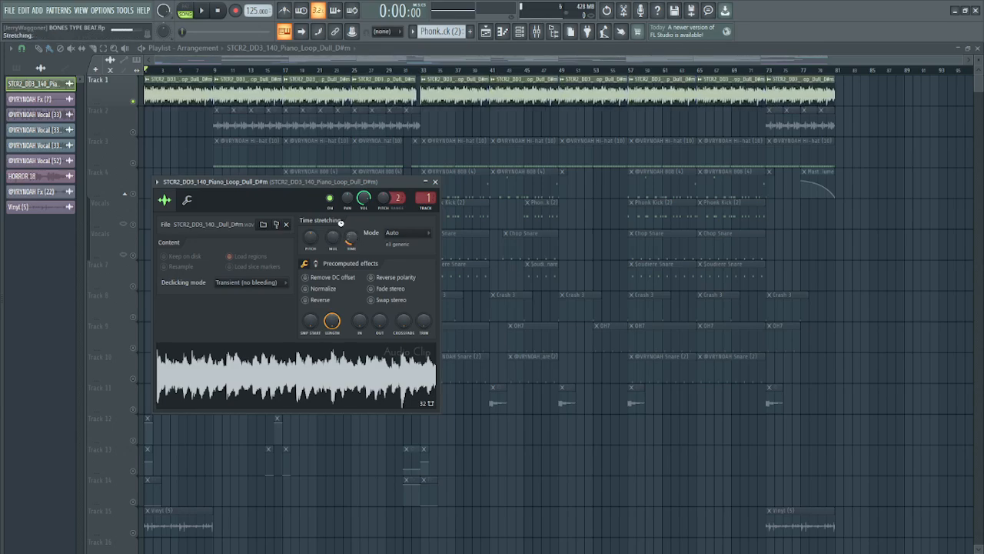
scroll(220, 131, "up", 3)
scroll(304, 127, "up", 4)
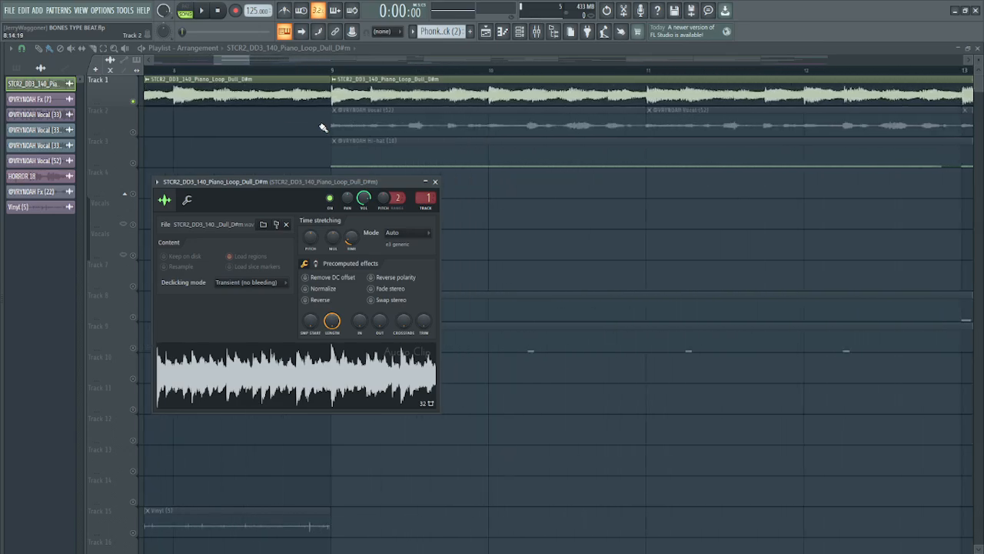
scroll(303, 127, "down", 4)
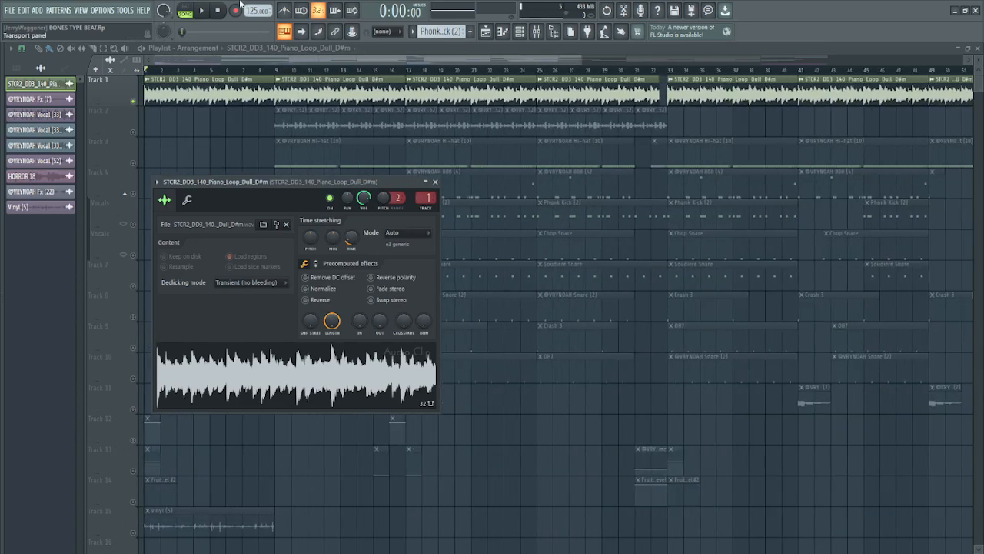
scroll(206, 161, "down", 2)
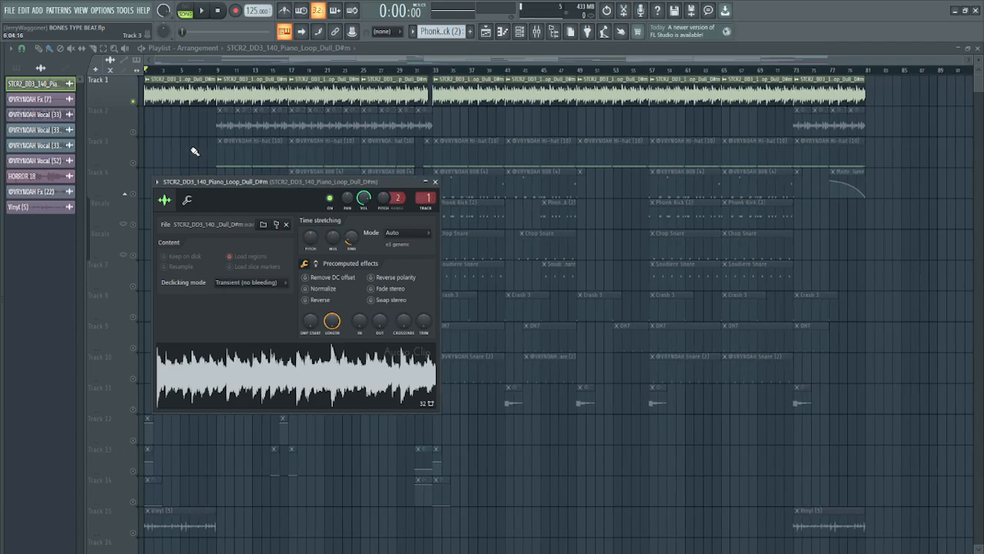
Step: Play the stretched piano loop at its original pitch from the start and stop it
key("space")
scroll(178, 146, "up", 2)
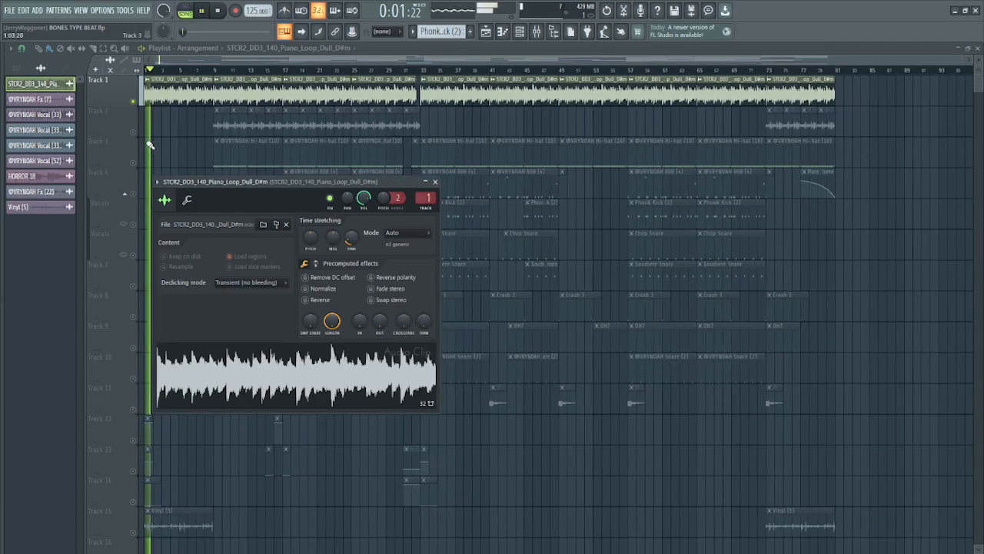
scroll(189, 145, "up", 2)
key("space")
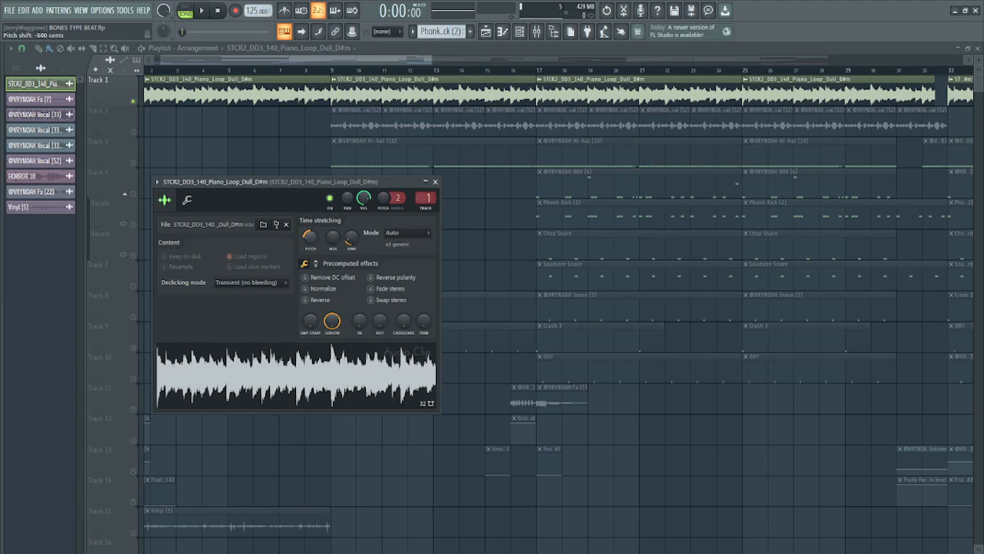
Step: Set the piano loop's pitch shift to -600 cents and play the result with its channel settings closed
key("space")
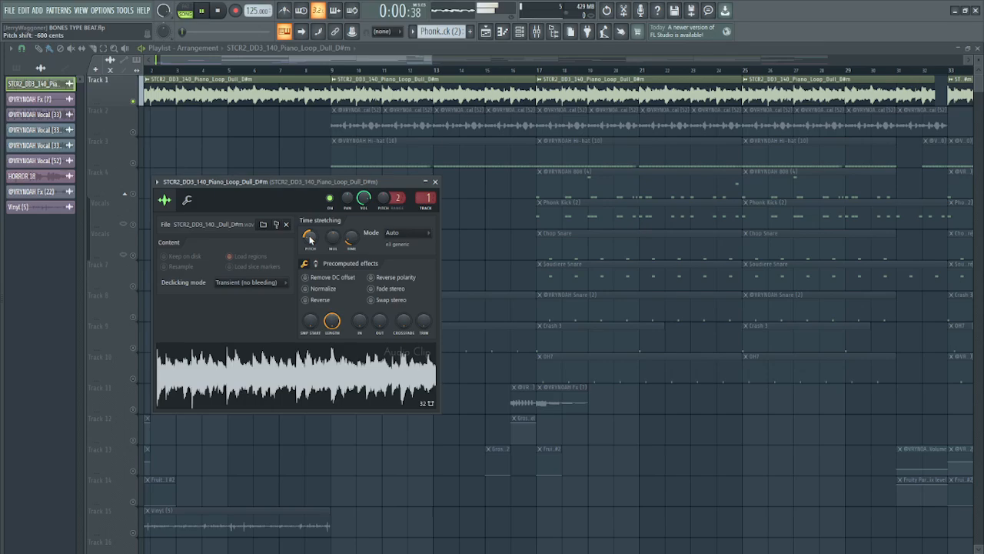
key("space")
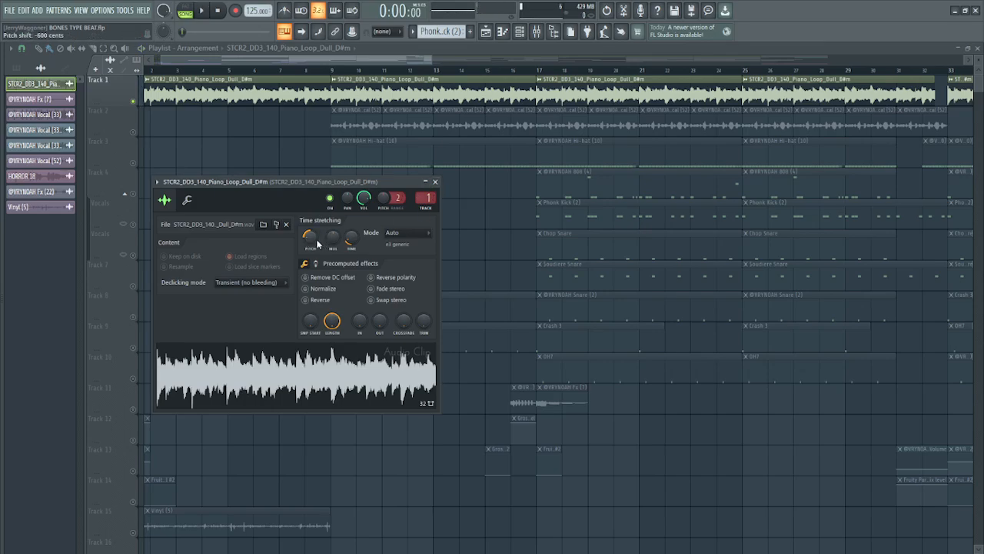
left_click(435, 182)
scroll(202, 183, "down", 5)
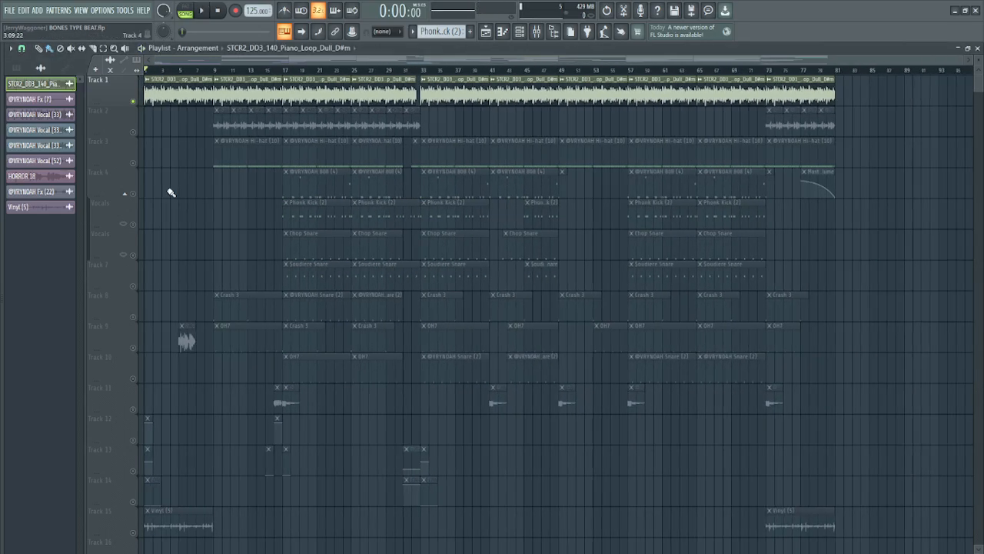
key("space")
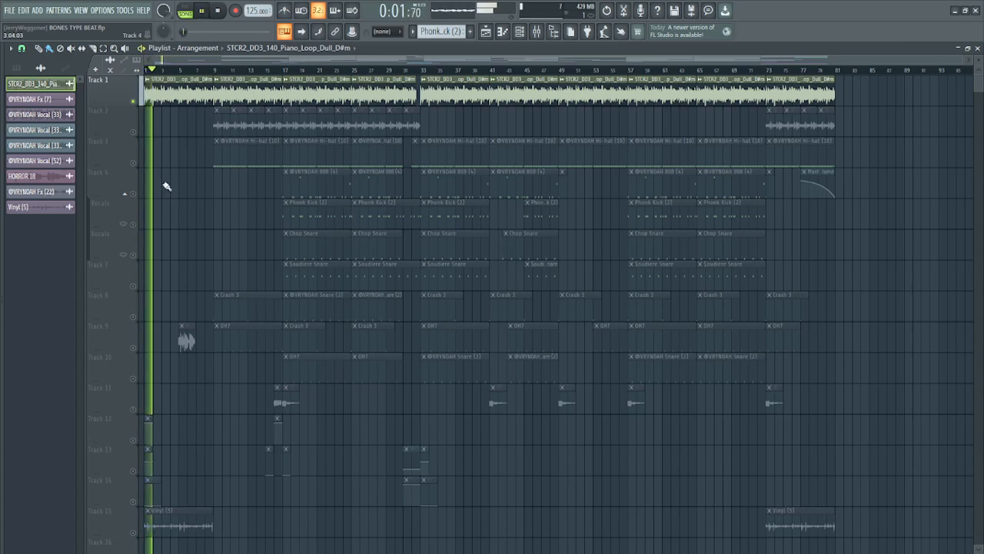
key("space")
Step: Open the mixer and compare the piano loop's playback with its insert effects bypassed and enabled
left_click(536, 30)
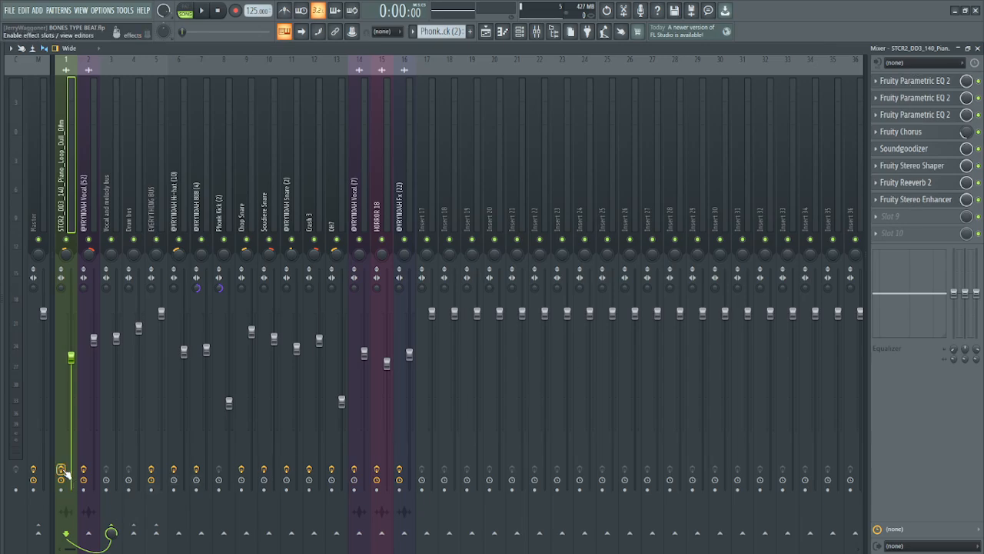
key("space")
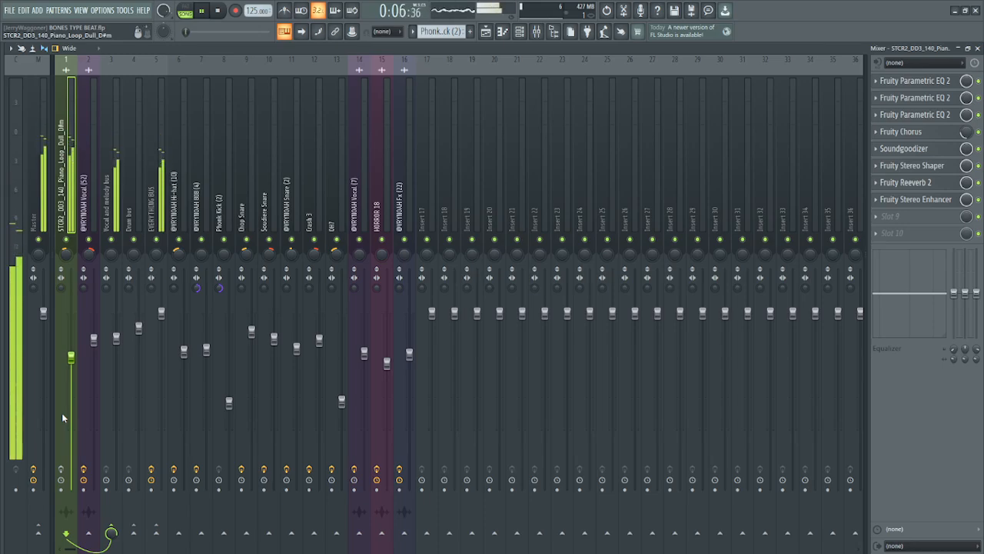
key("space")
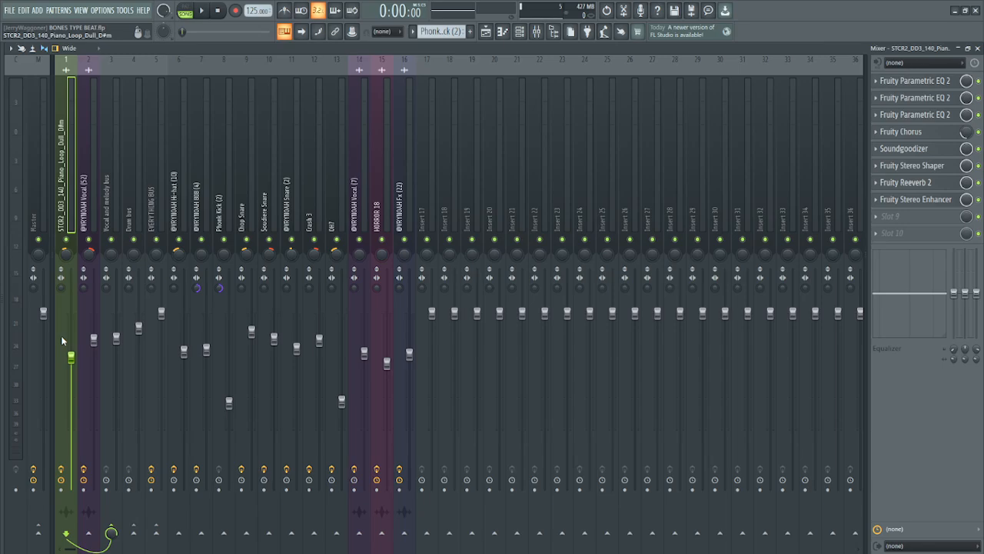
key("space")
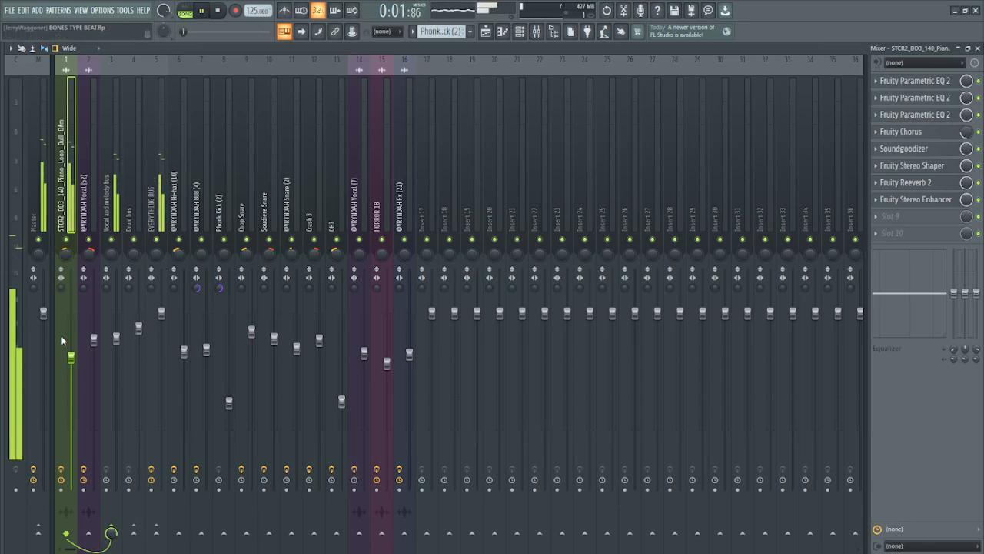
key("space")
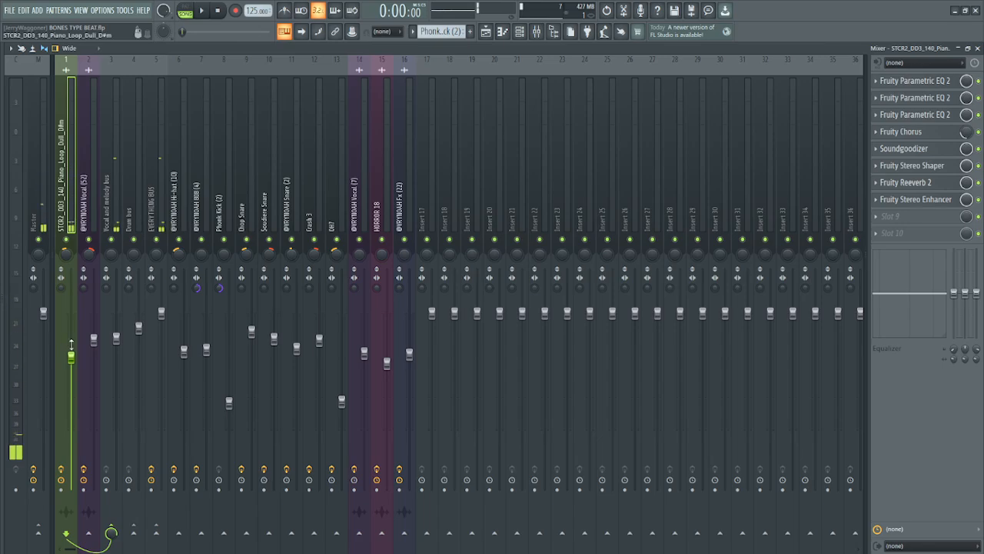
Step: Play the piano loop twice from the start on its mixer insert to compare the sound of the effects chain
key("space")
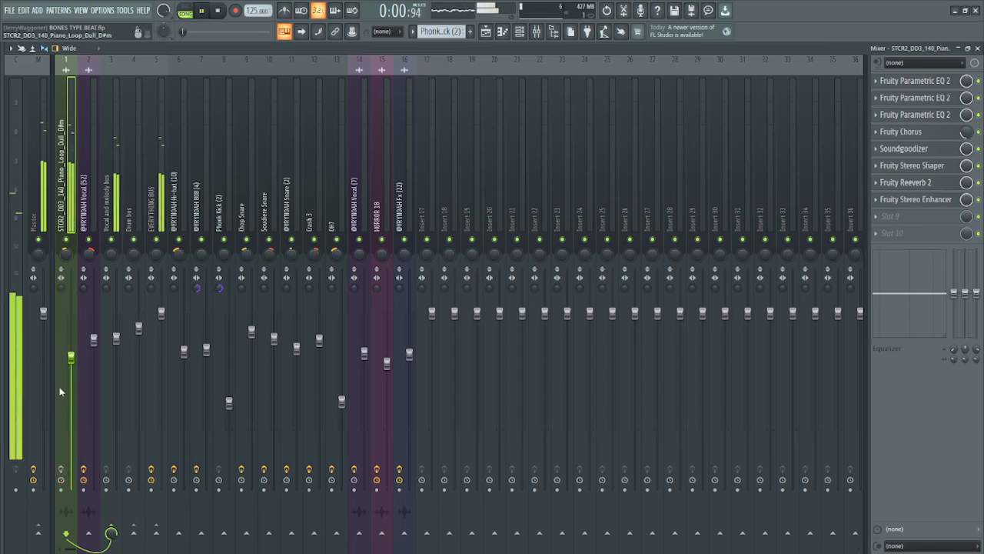
key("space")
key("space")
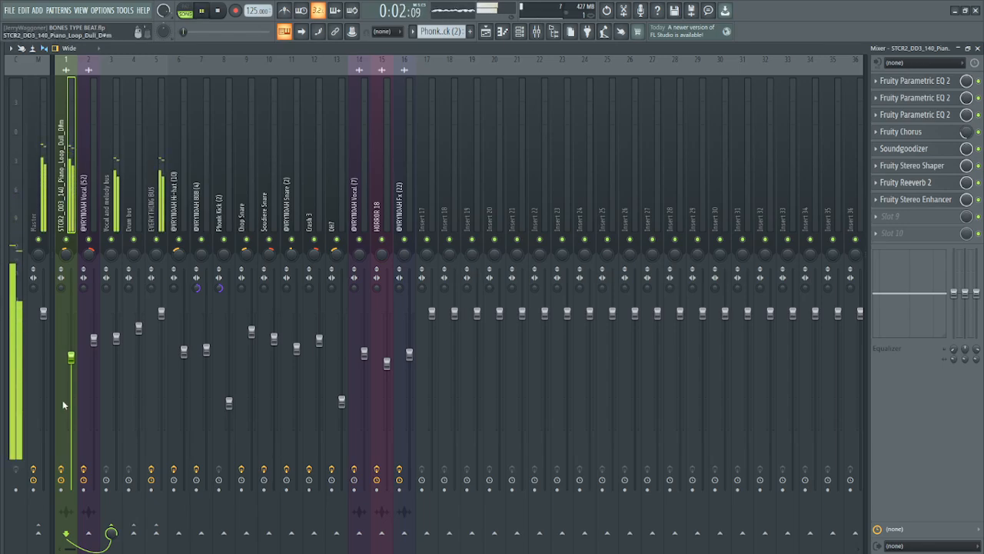
key("space")
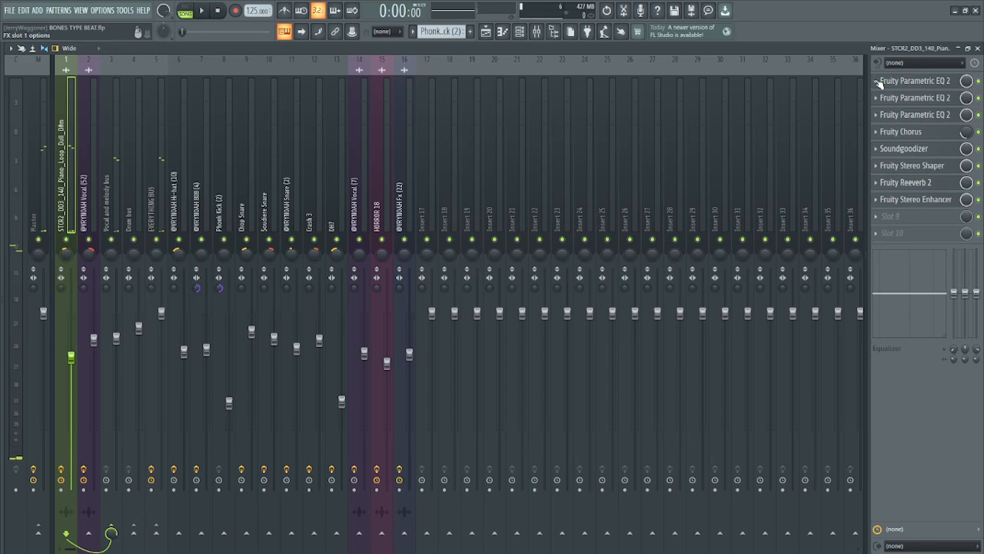
Step: Solo the first Fruity Parametric EQ 2 on the piano insert and play the loop with its filter curve open
left_click(876, 82)
left_click(888, 82)
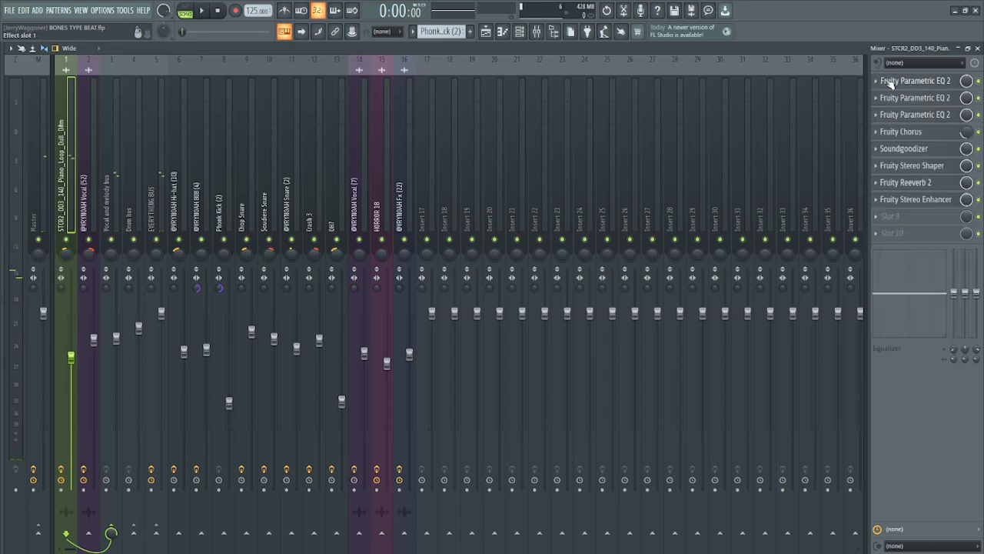
right_click(968, 81)
left_click(951, 83)
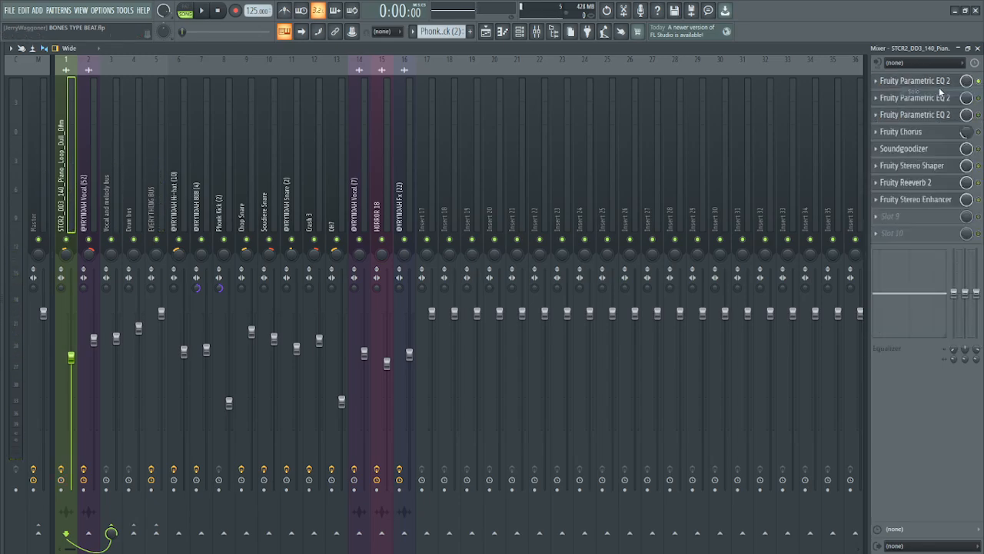
left_click(920, 82)
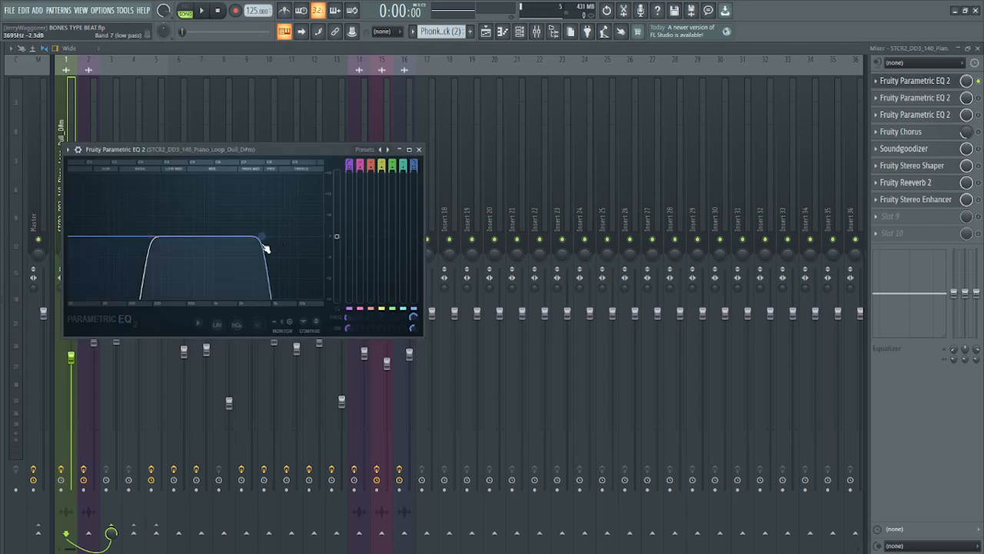
key("space")
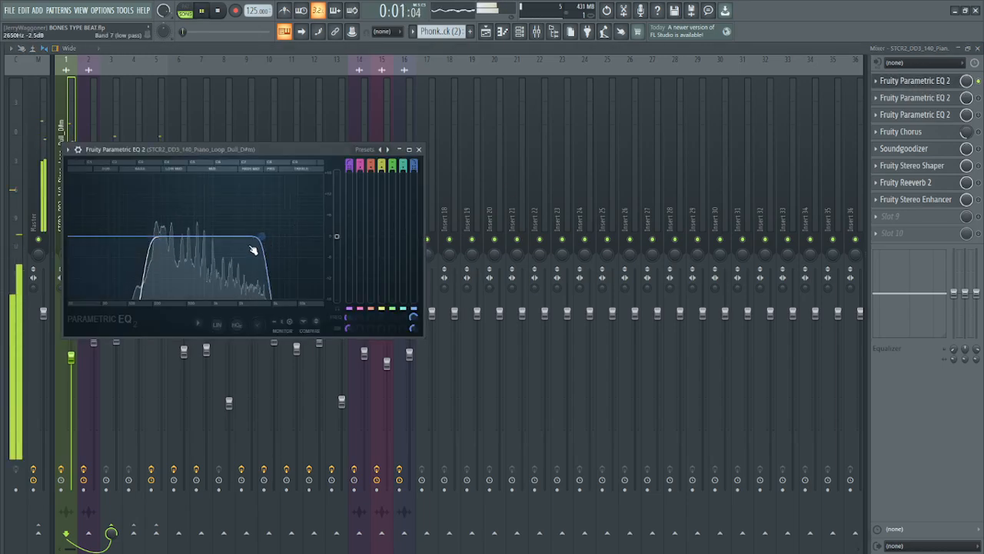
key("space")
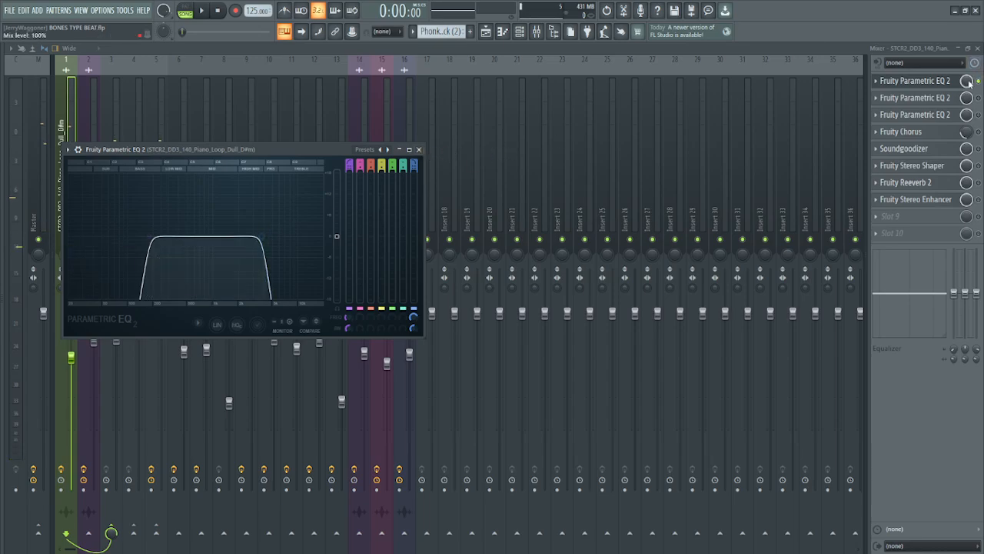
Step: Compare the piano loop with the first EQ bypassed and enabled, and review its low-pass band
left_click_drag(969, 82, 968, 161)
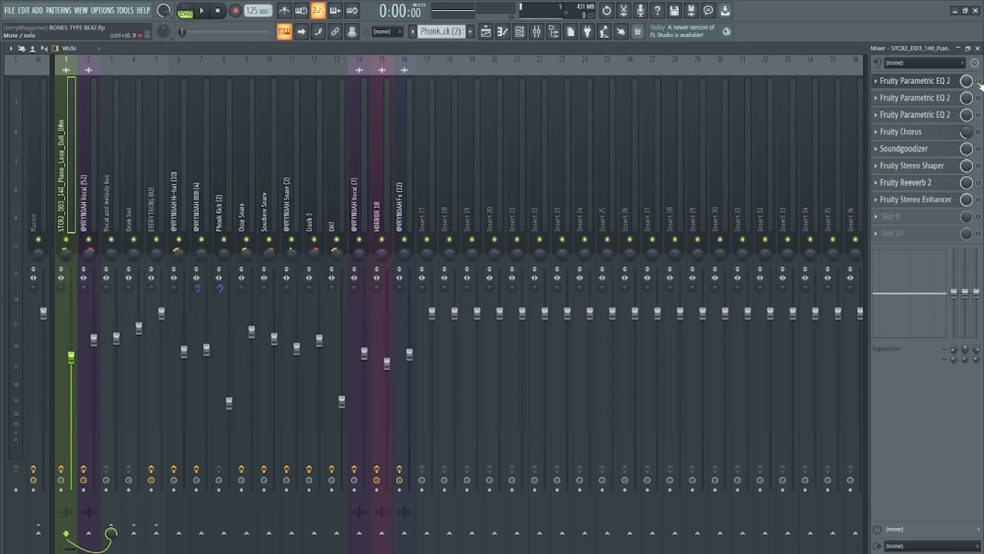
key("space")
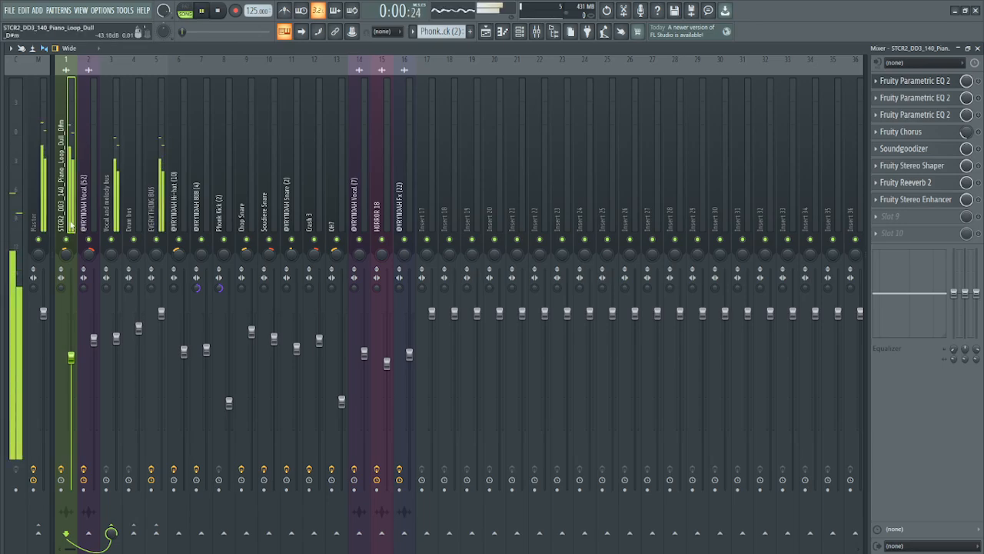
left_click(935, 86)
key("Escape")
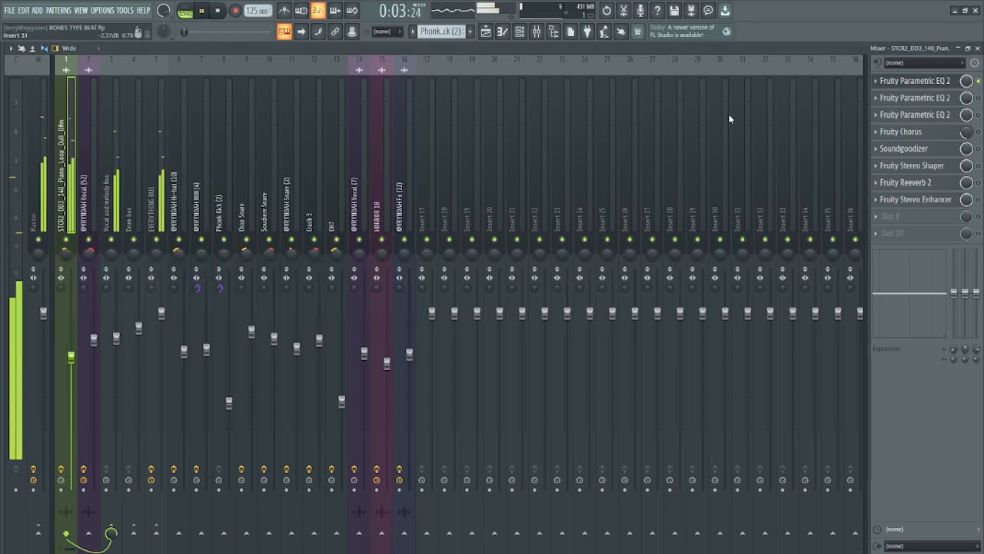
key("space")
left_click(935, 85)
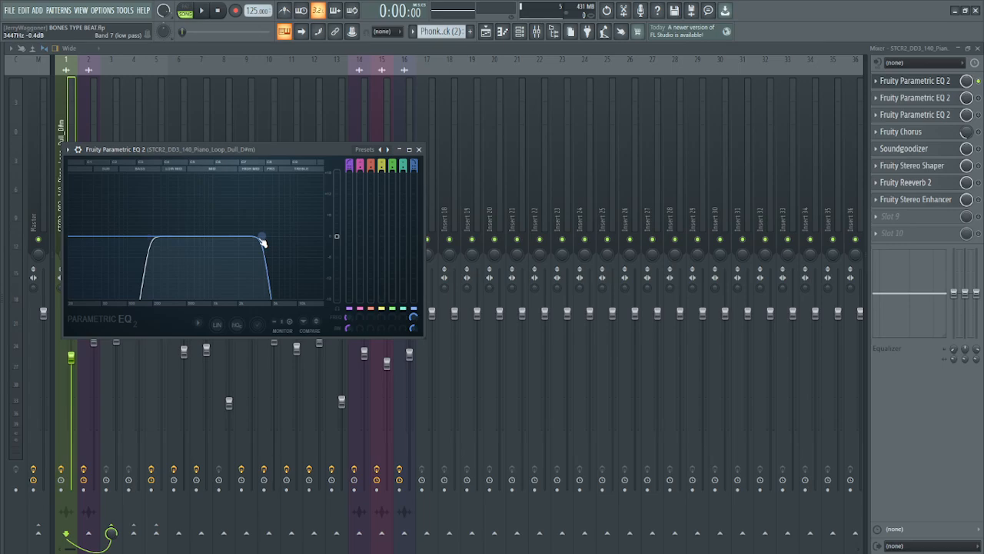
left_click(419, 150)
Step: Enable the second Fruity Parametric EQ 2 and compare the piano loop with its high-frequency boost off and on
left_click(940, 99)
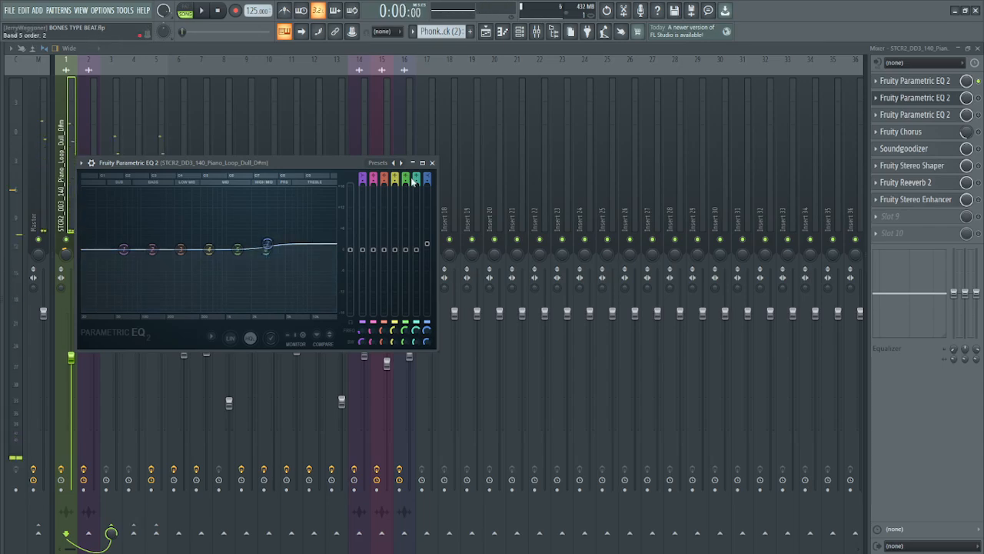
left_click(432, 163)
left_click(940, 98)
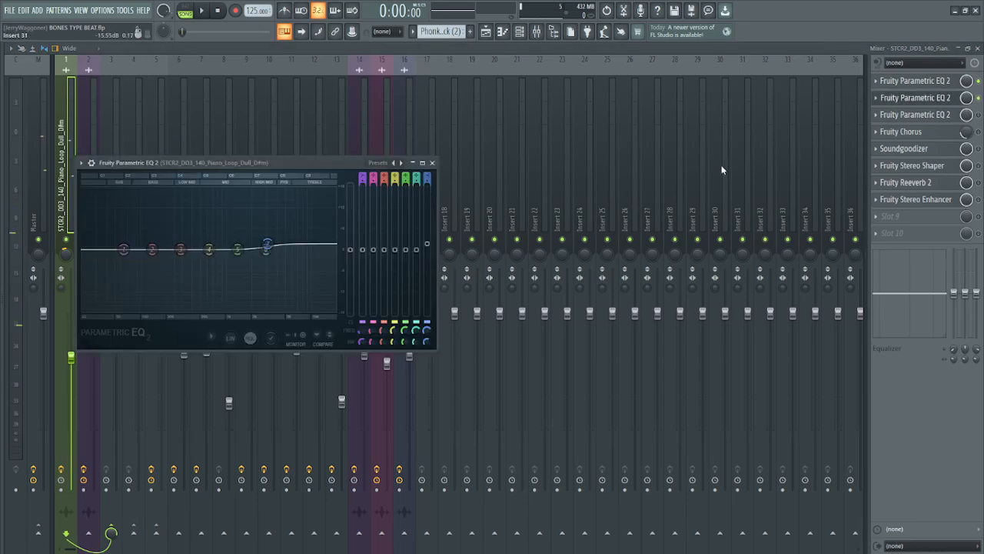
key("space")
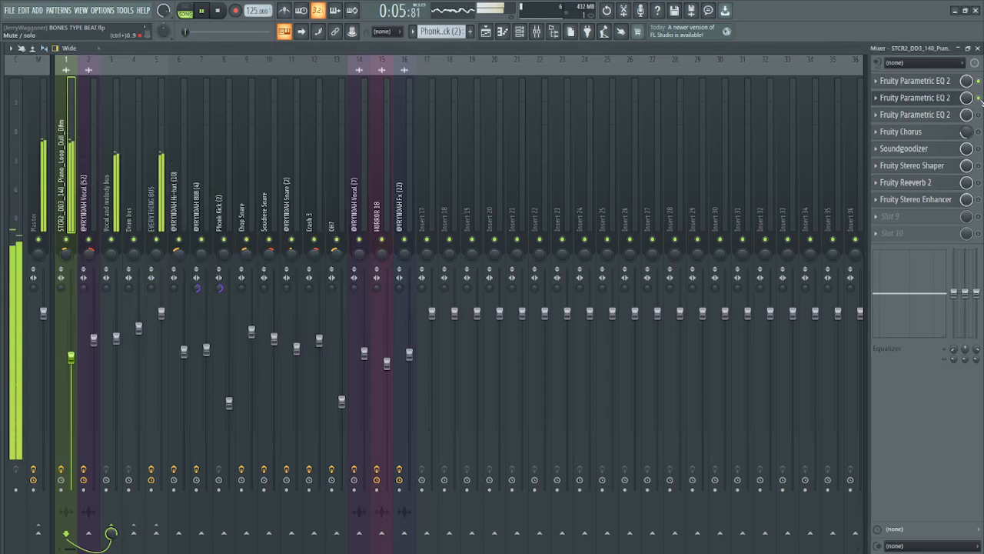
left_click(978, 97)
left_click(944, 98)
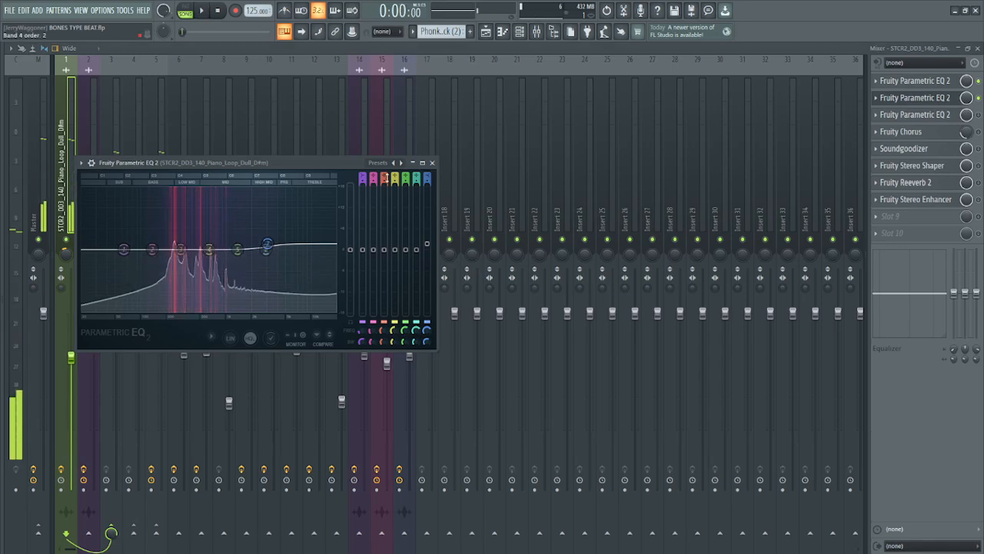
left_click(435, 163)
key("space")
Step: Enable the third Fruity Parametric EQ 2 and play the piano loop while examining its high-pass band
left_click(946, 115)
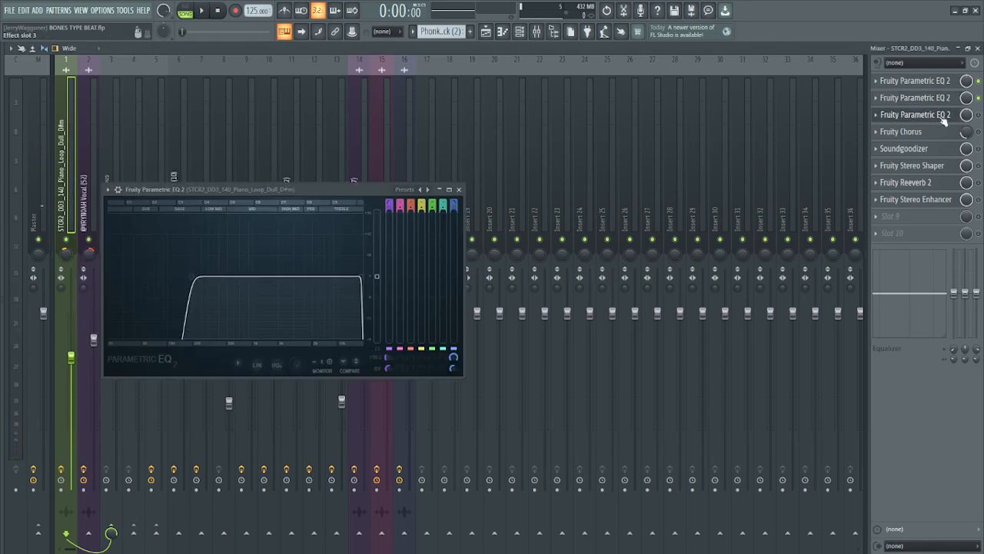
left_click(459, 189)
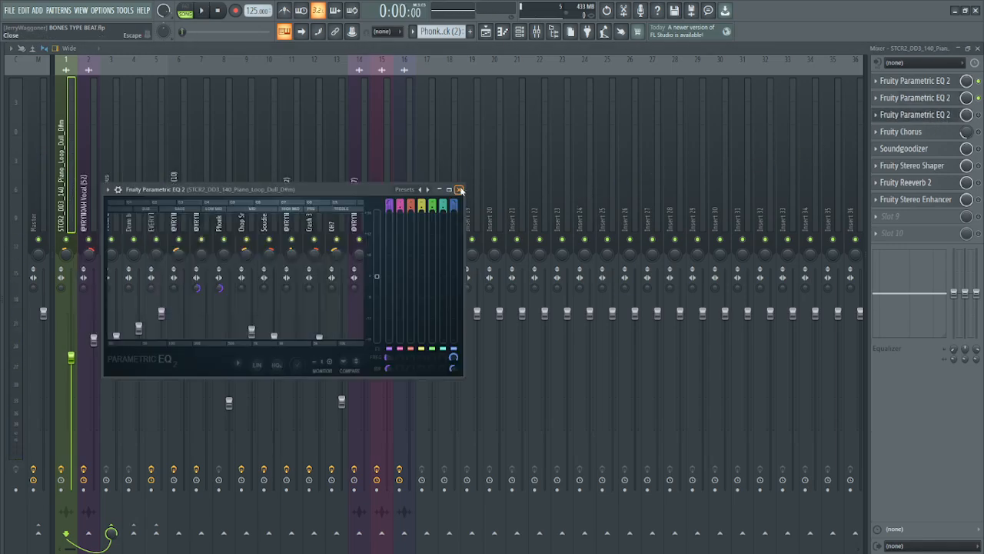
left_click(945, 114)
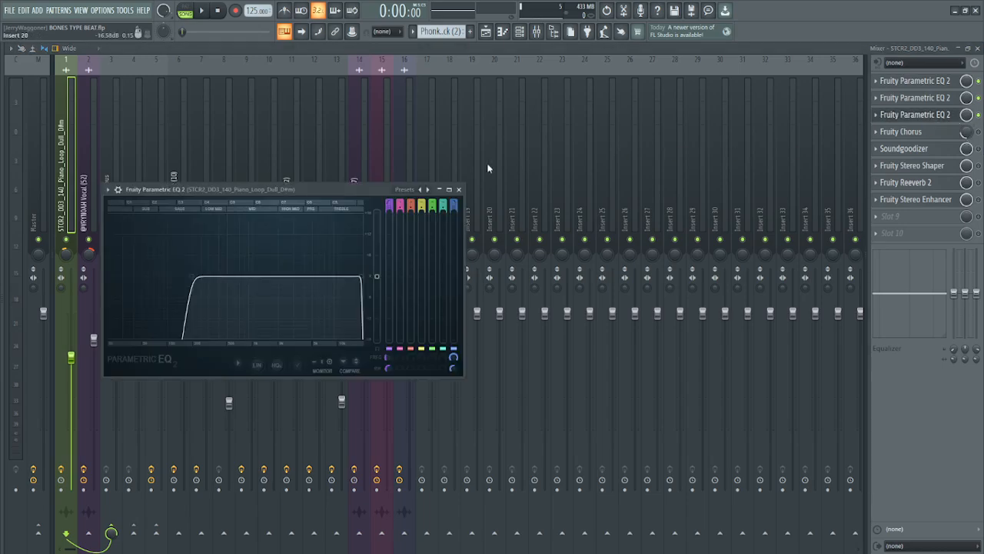
key("space")
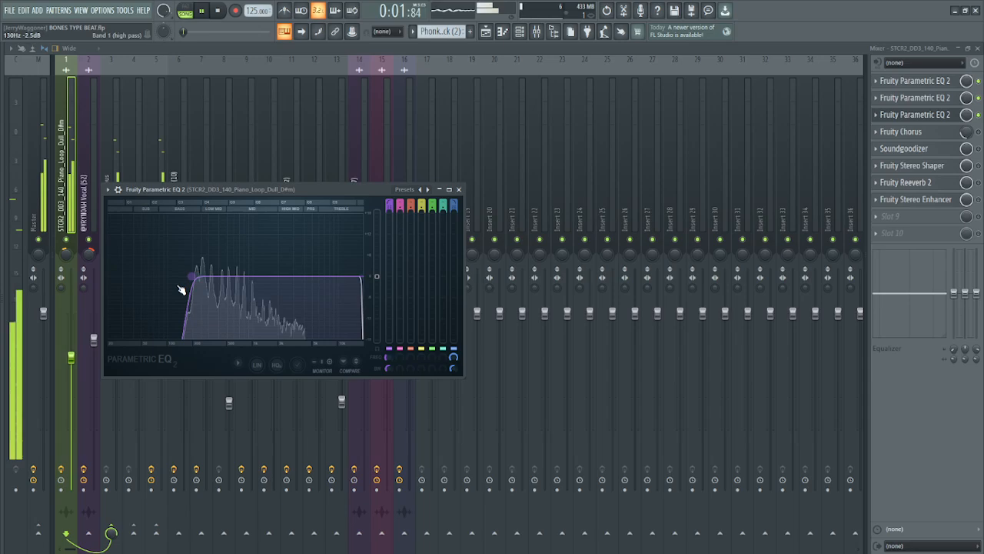
key("space")
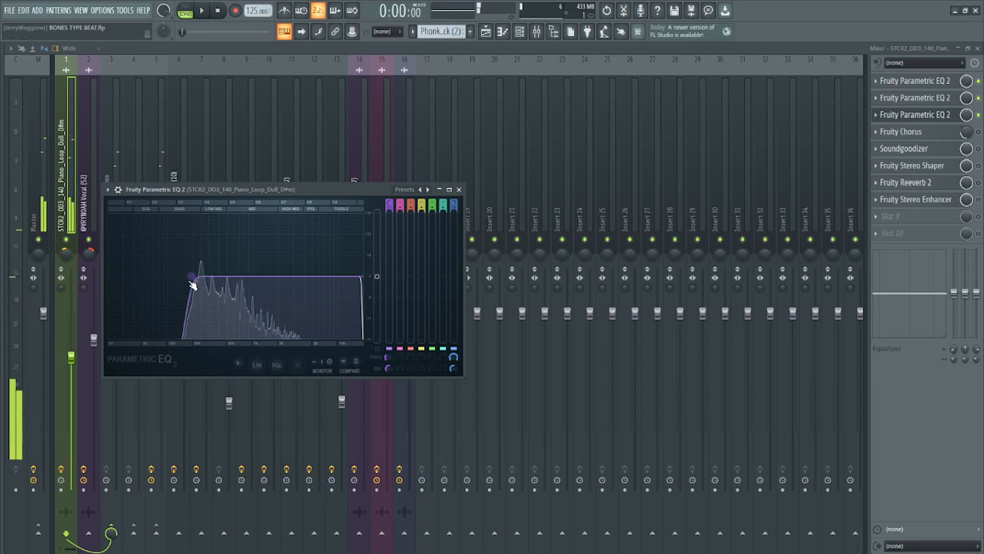
left_click(460, 190)
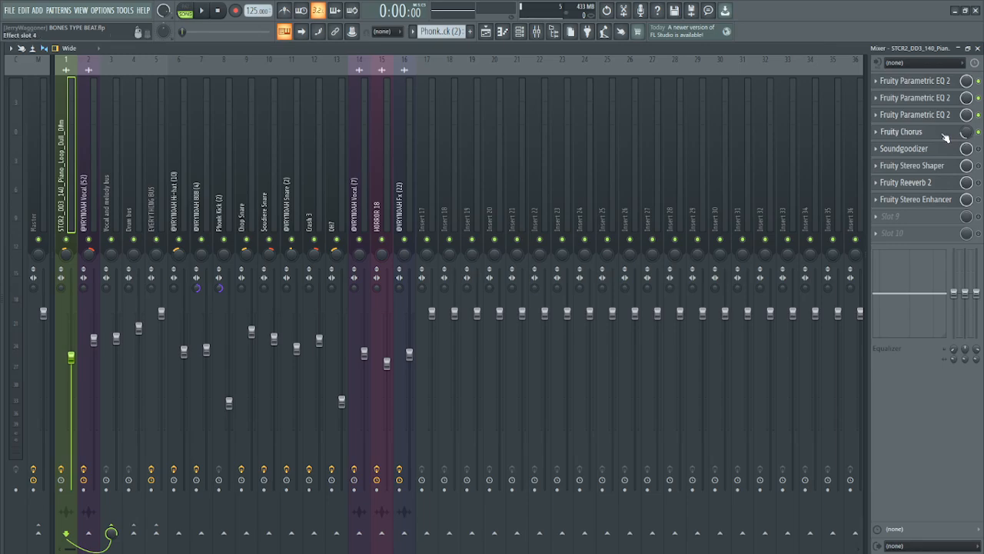
Step: Enable Fruity Chorus and Soundgoodizer on the piano insert, playing the loop to audition each and checking Soundgoodizer's amount
key("space")
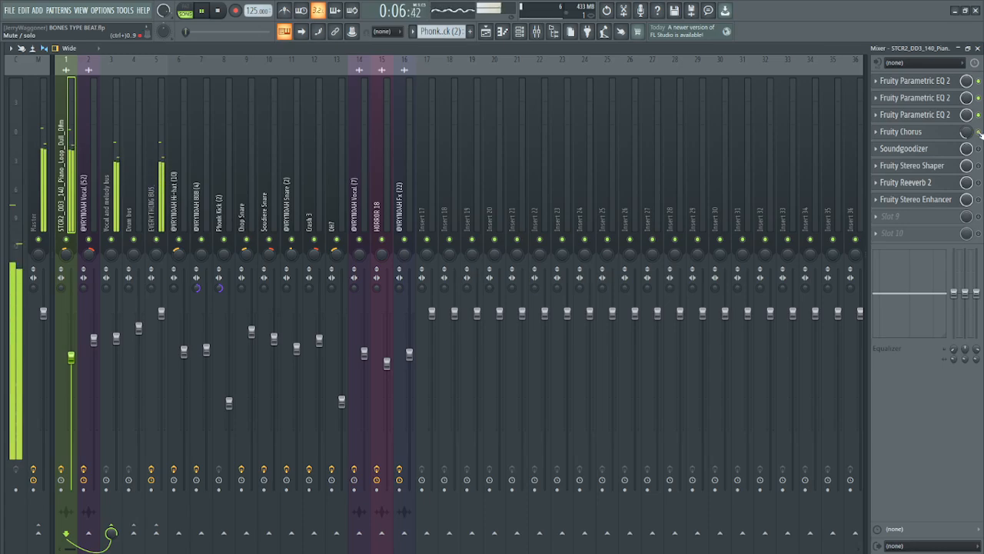
key("space")
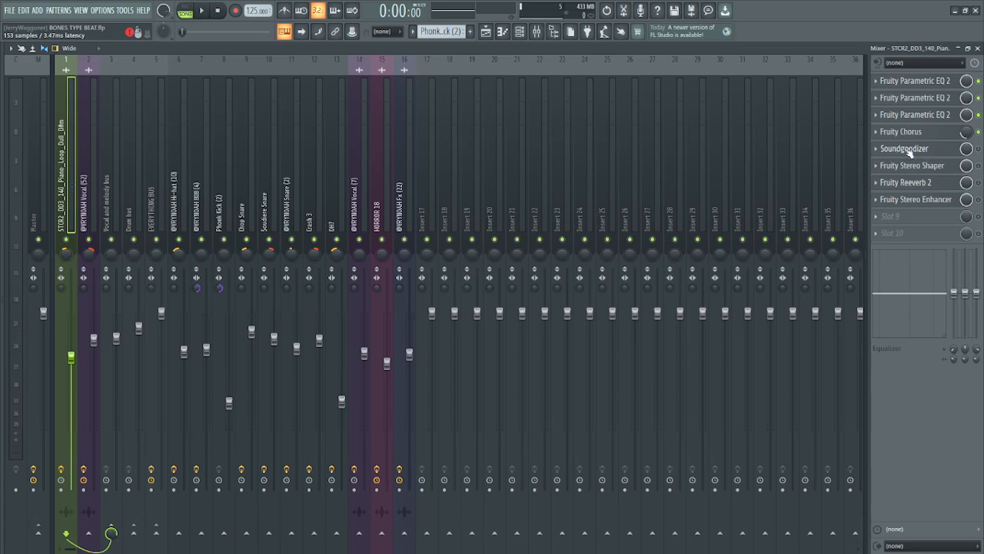
left_click(908, 150)
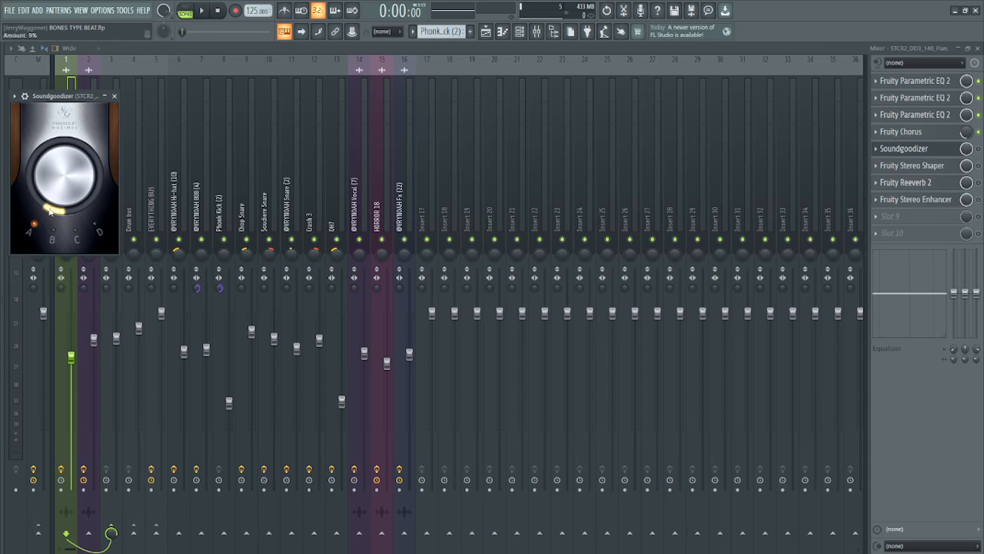
left_click(114, 96)
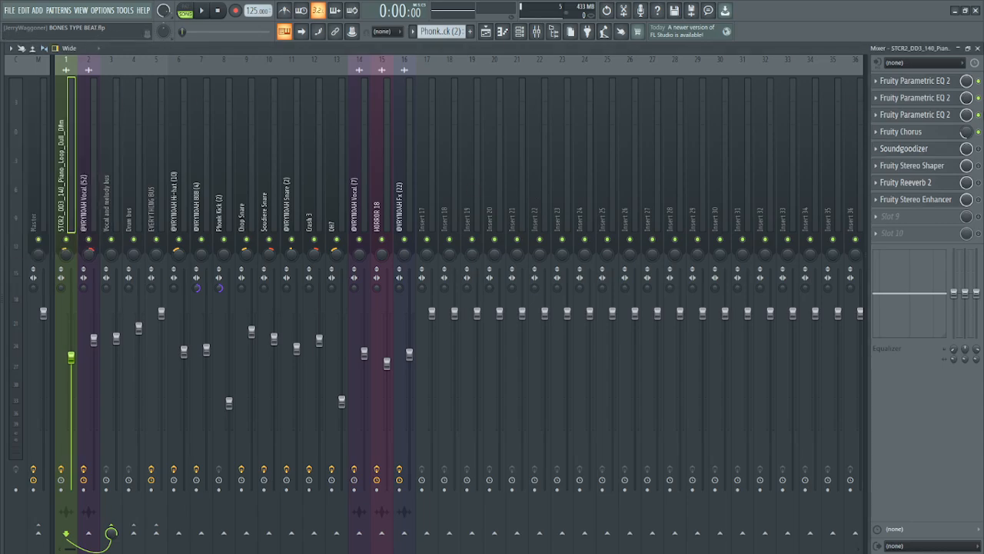
key("space")
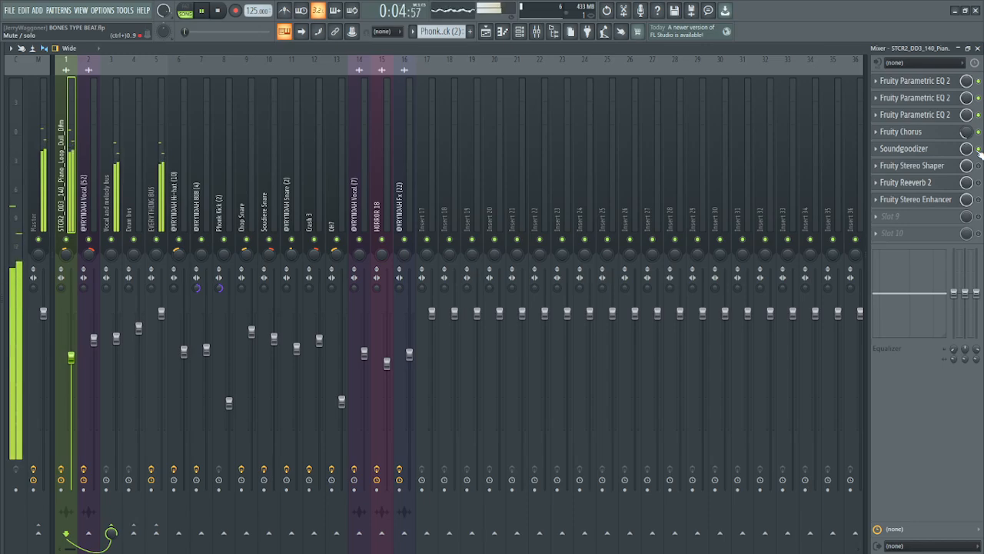
key("space")
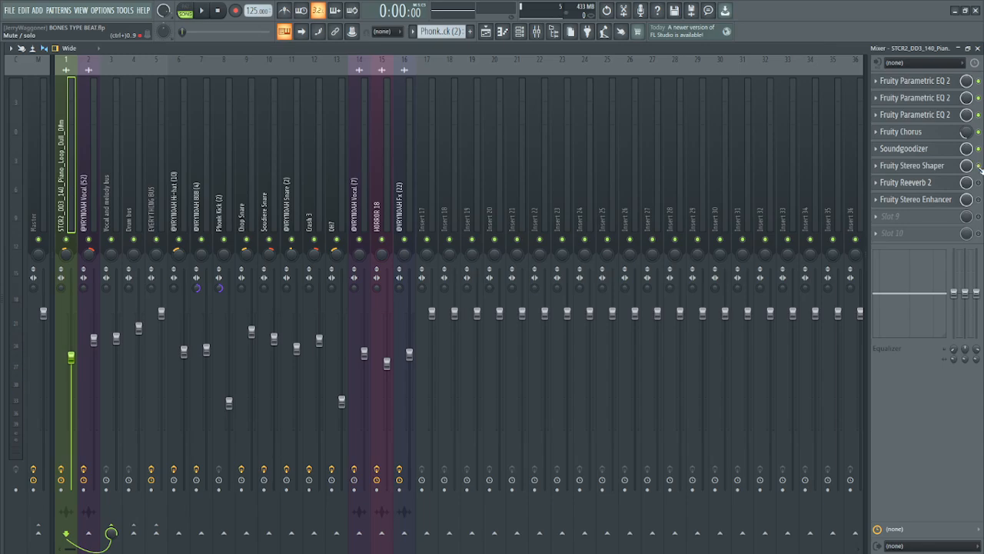
Step: Enable Fruity Stereo Shaper, inspect its mixer matrix, and compare the piano loop with the effect bypassed and active
left_click(941, 170)
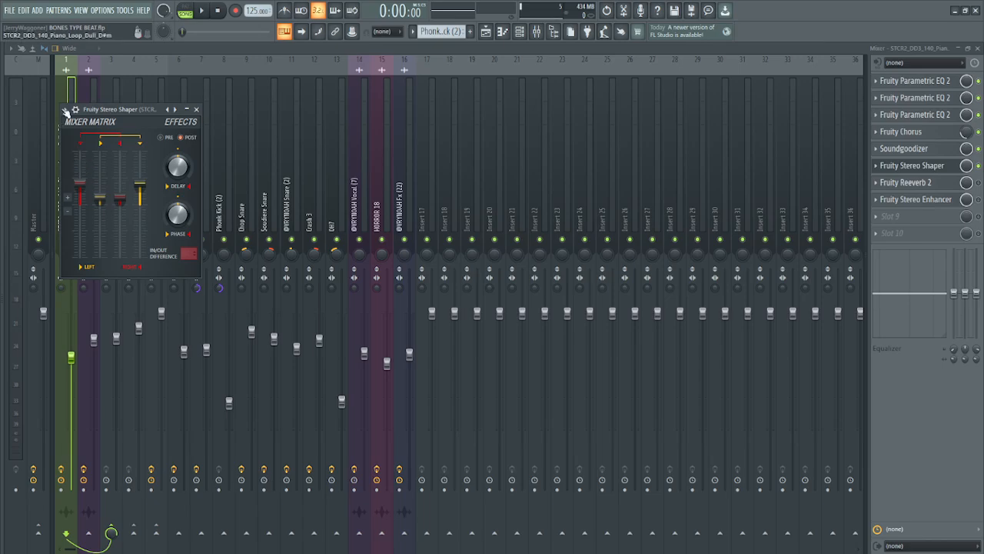
left_click(196, 110)
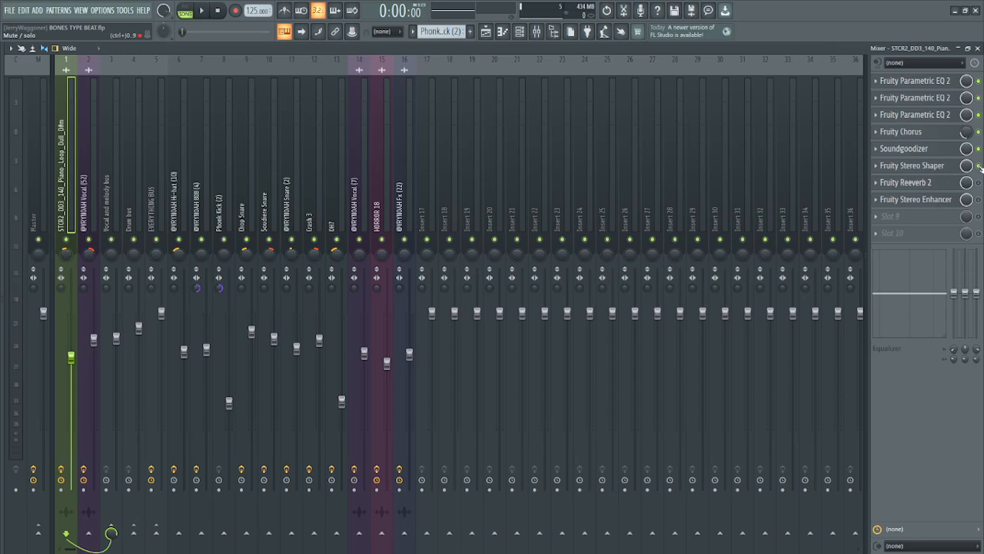
key("space")
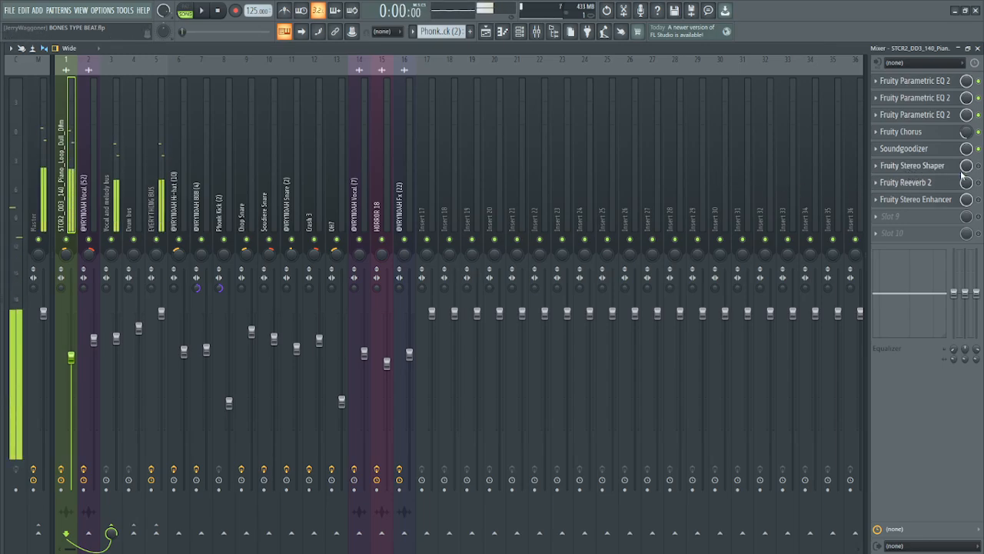
key("space")
key("space")
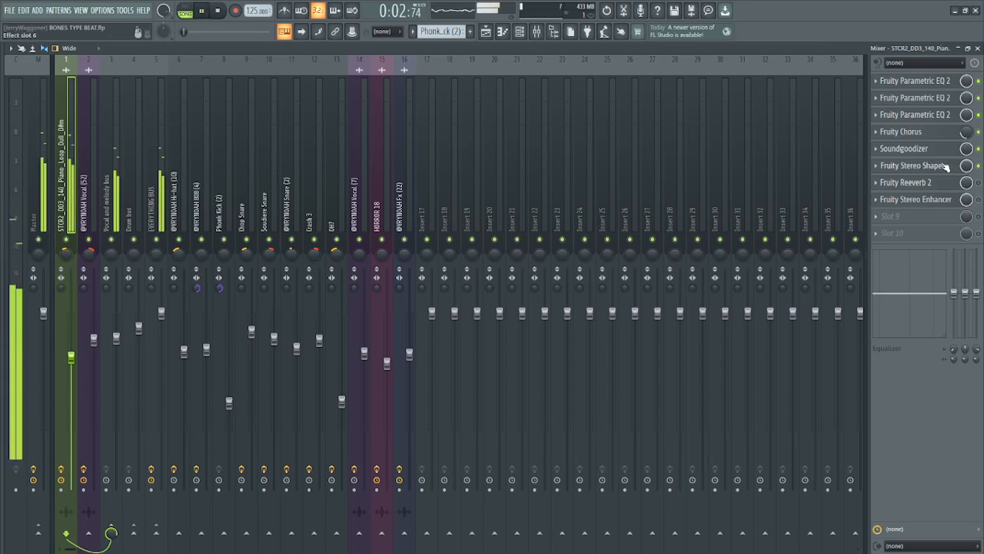
key("space")
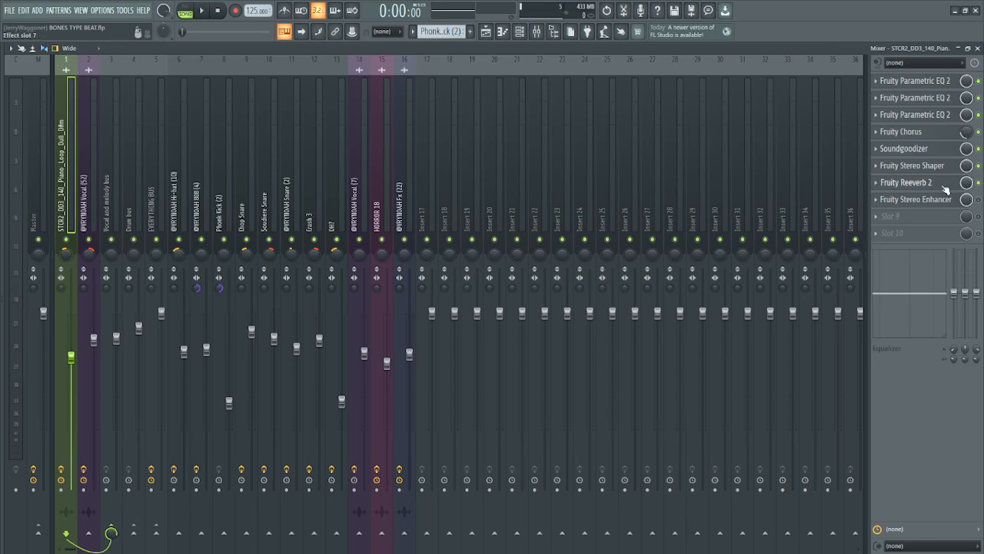
Step: Enable Fruity Reeverb 2 on the piano insert, inspect its wet level, and play the loop through it
left_click(907, 182)
key("space")
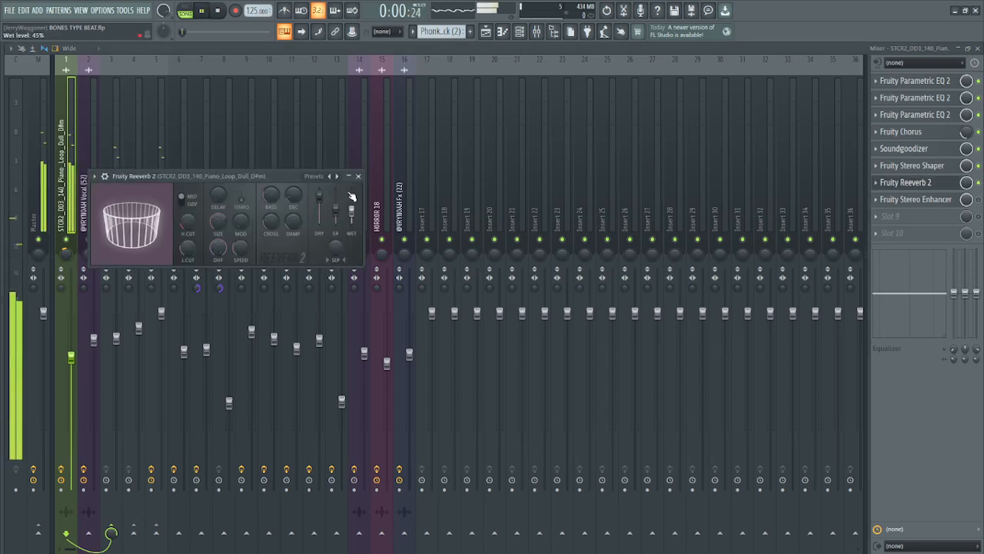
left_click(357, 175)
key("space")
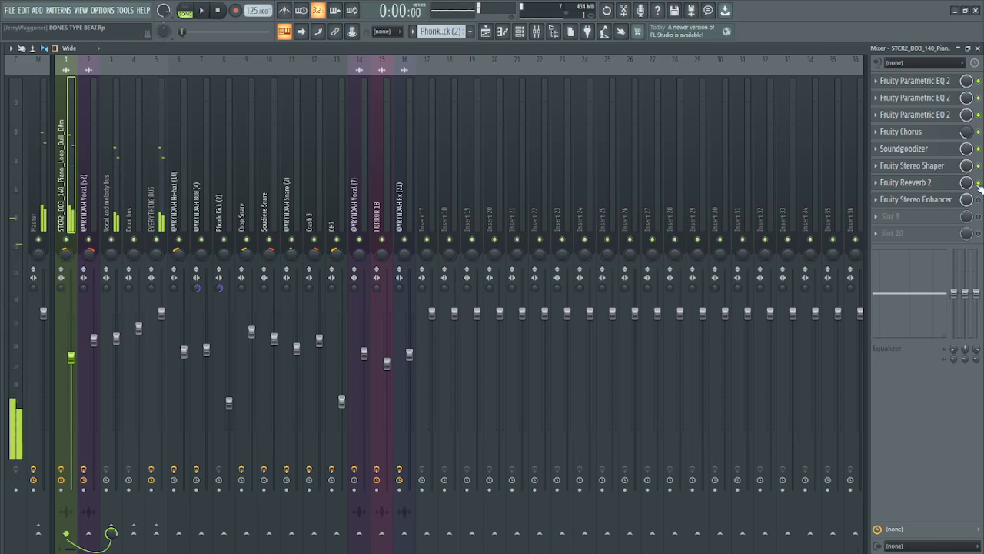
Step: Compare the piano loop with Fruity Reeverb 2 bypassed and active
key("space")
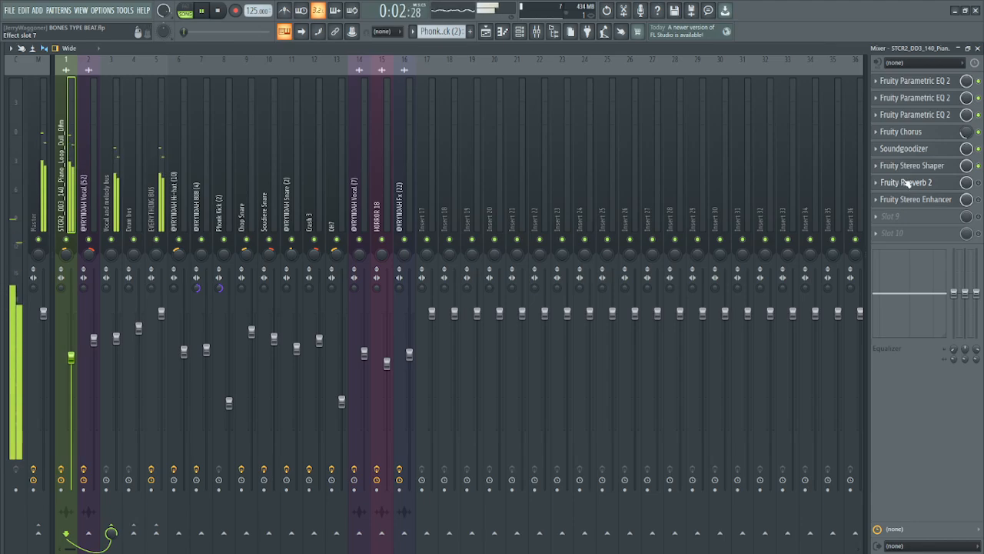
key("space")
key("space")
key("space")
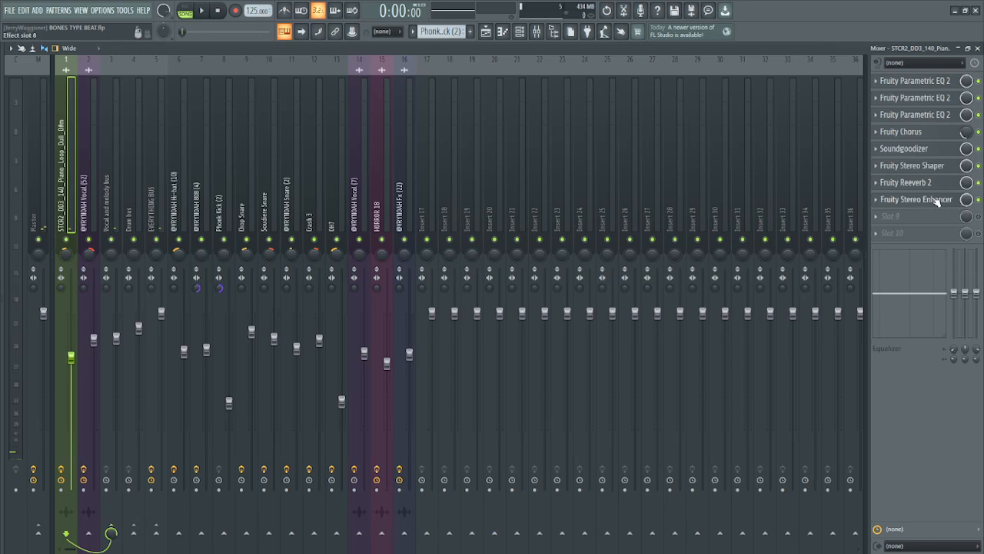
Step: Enable Fruity Stereo Enhancer on the piano insert and inspect its stereo separation setting
left_click(936, 200)
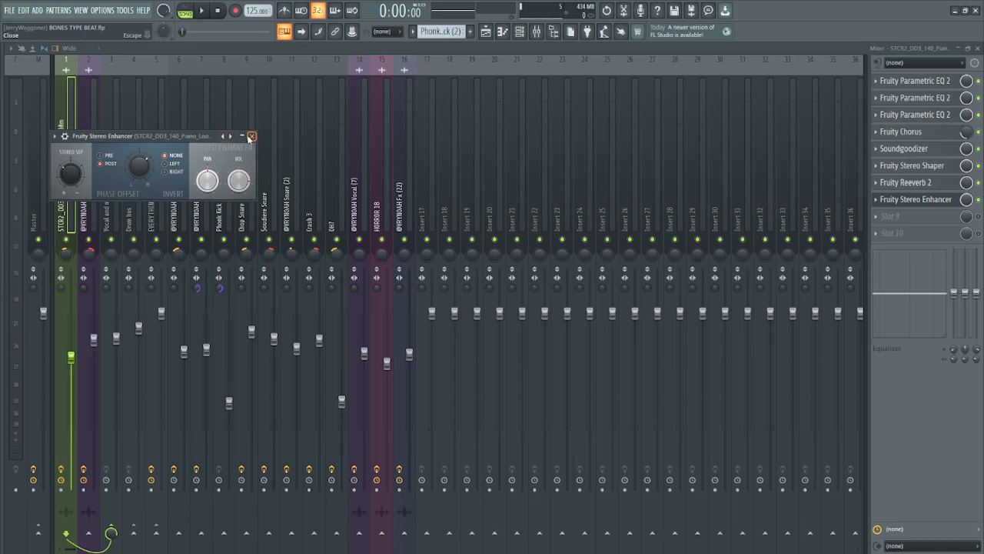
left_click(252, 136)
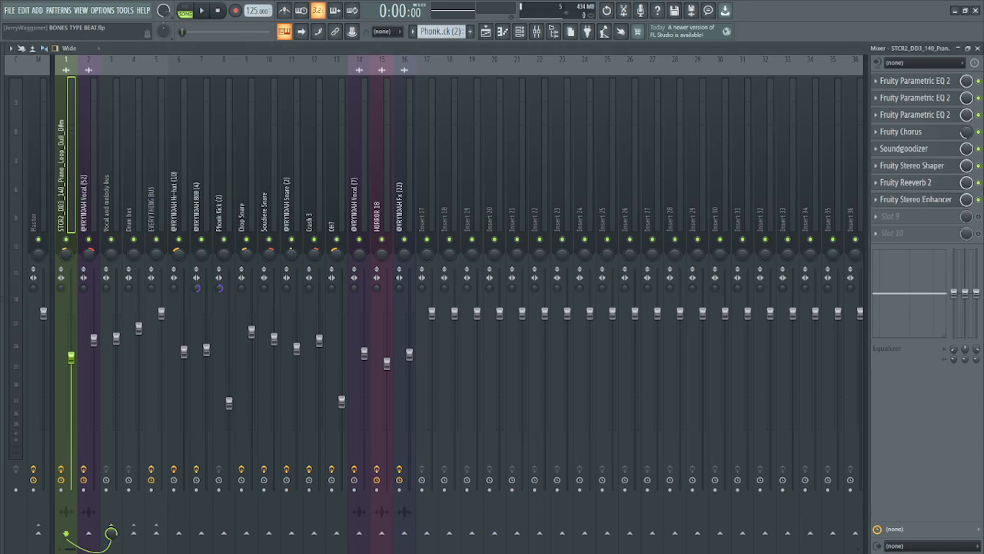
left_click(936, 199)
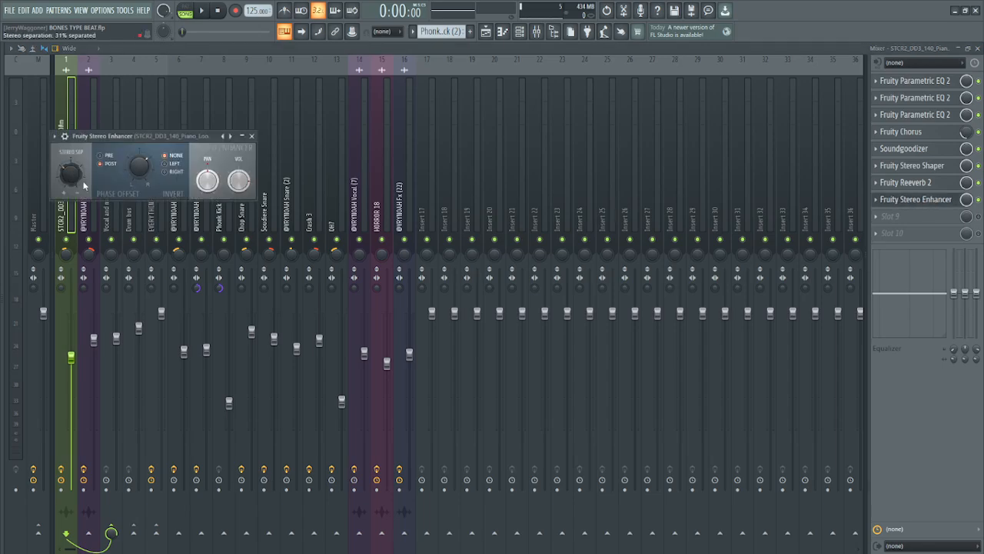
left_click(252, 136)
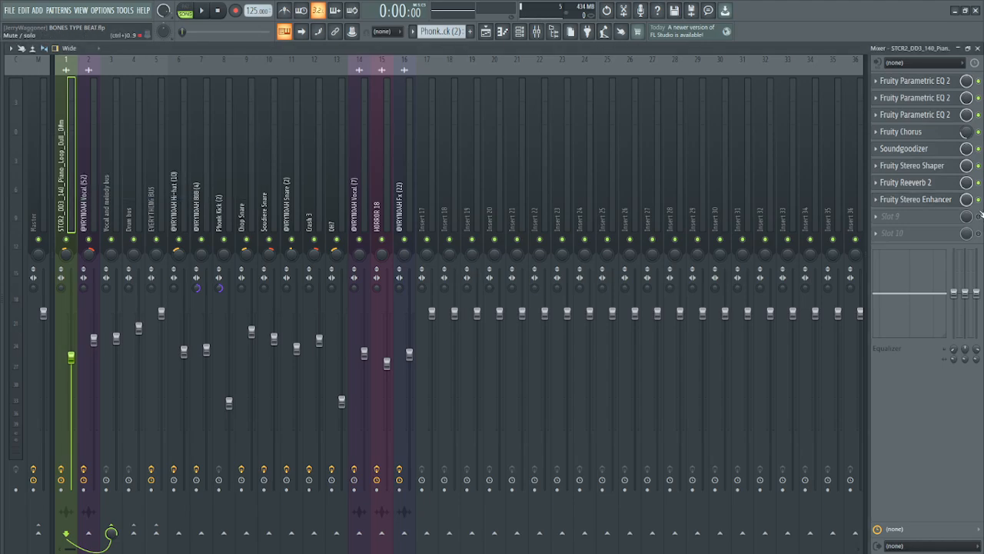
Step: Compare the piano loop with Fruity Stereo Enhancer bypassed and active
key("space")
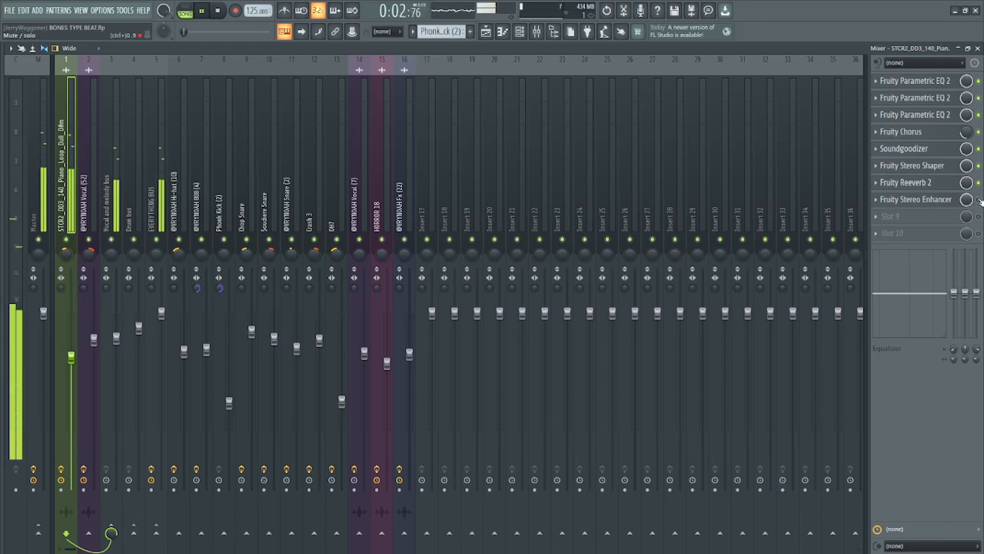
key("space")
key("space")
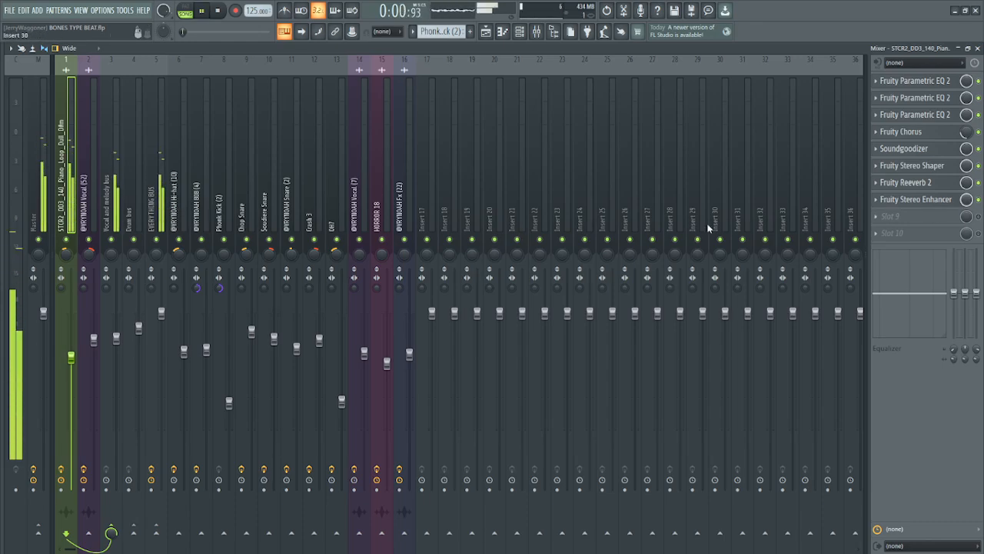
key("space")
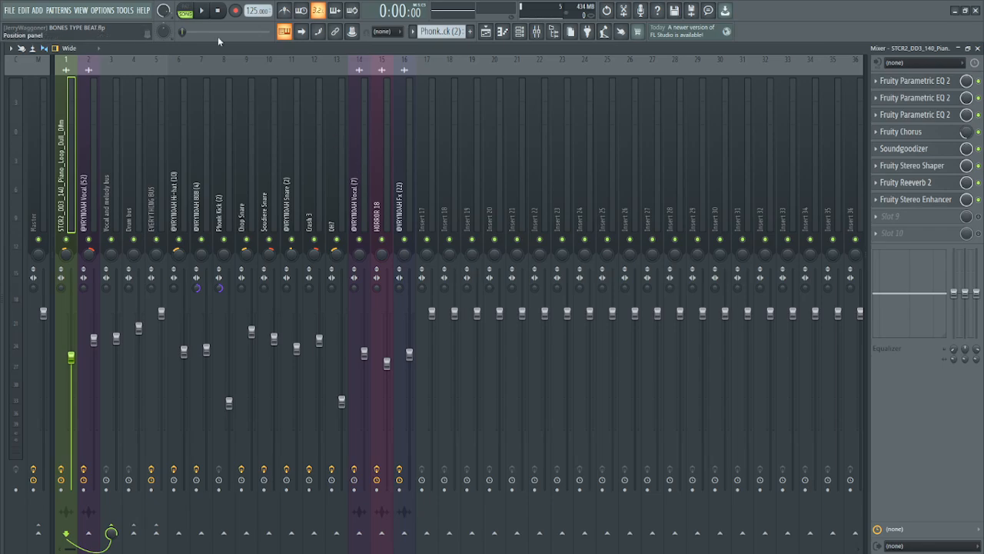
left_click(65, 240)
right_click(88, 240)
left_click(87, 221)
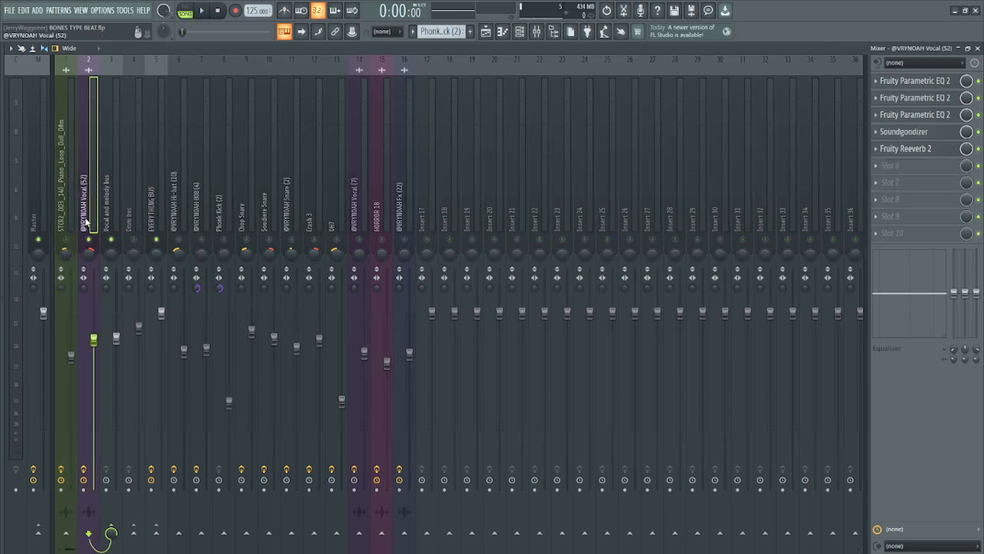
left_click(959, 50)
scroll(176, 184, "up", 2)
right_click(133, 102)
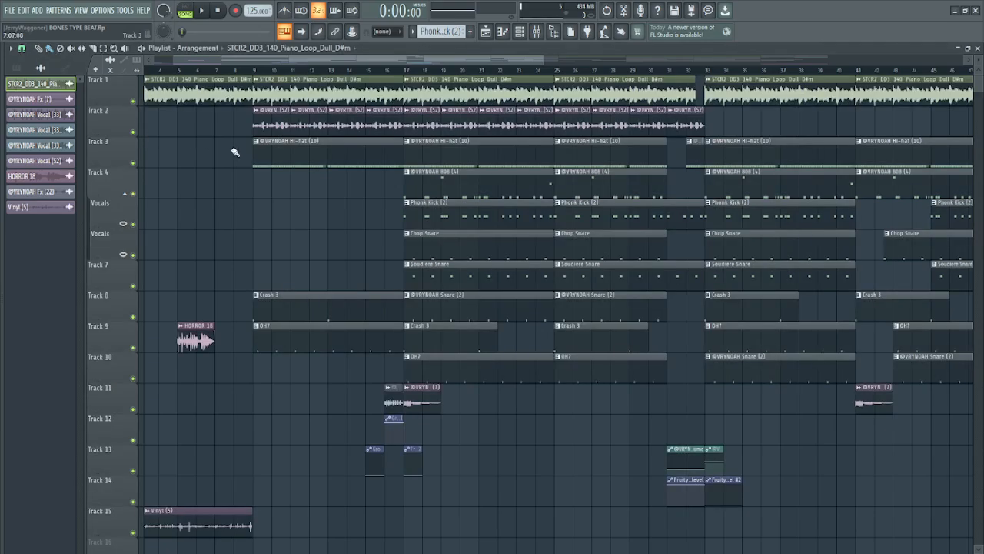
scroll(236, 152, "up", 3)
right_click(134, 132)
left_click(3, 289)
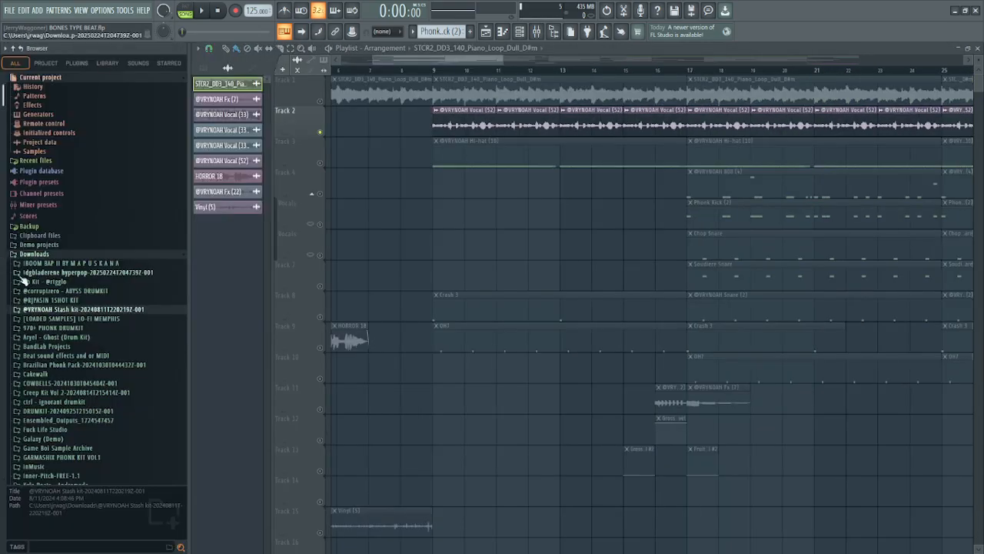
left_click(83, 309)
left_click(73, 318)
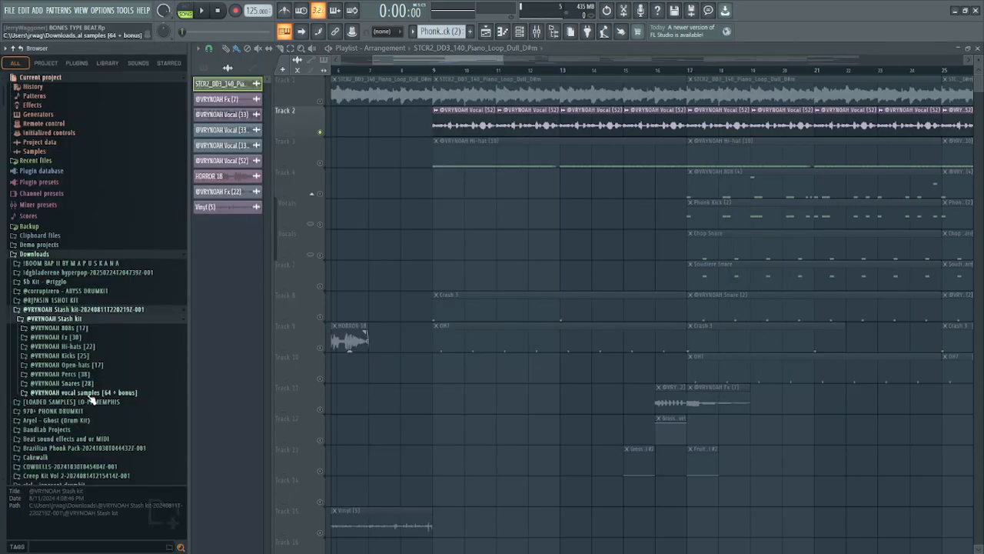
left_click(89, 392)
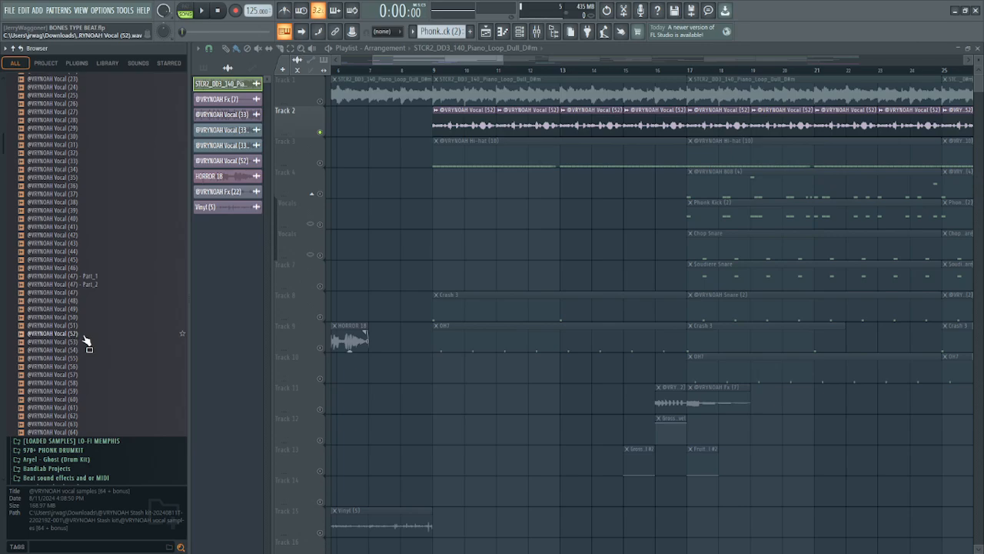
left_click(84, 336)
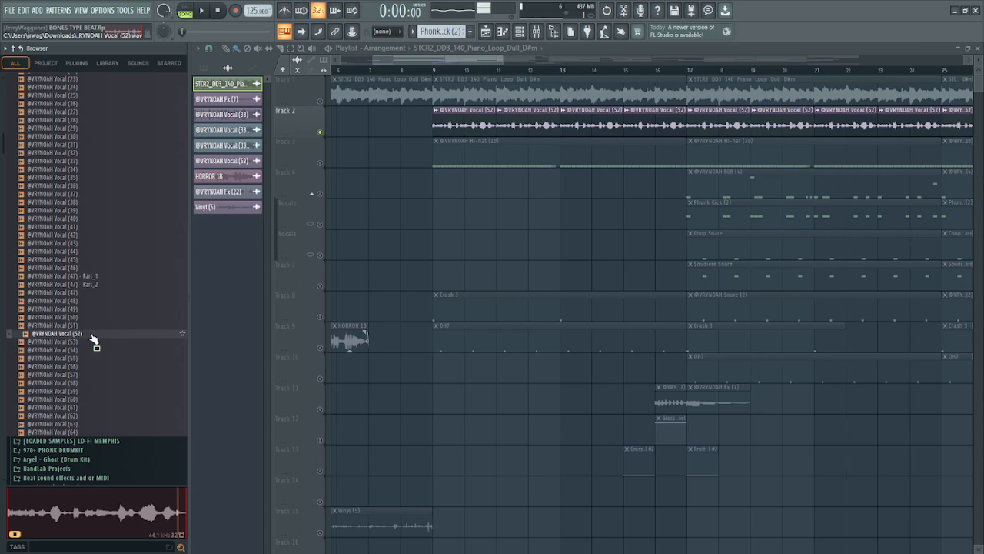
key("space")
key("alt+F8")
Step: Move the playhead to bar 9, check the vocal clip's time-stretching settings, and play the vocal
key("space")
left_click(277, 72)
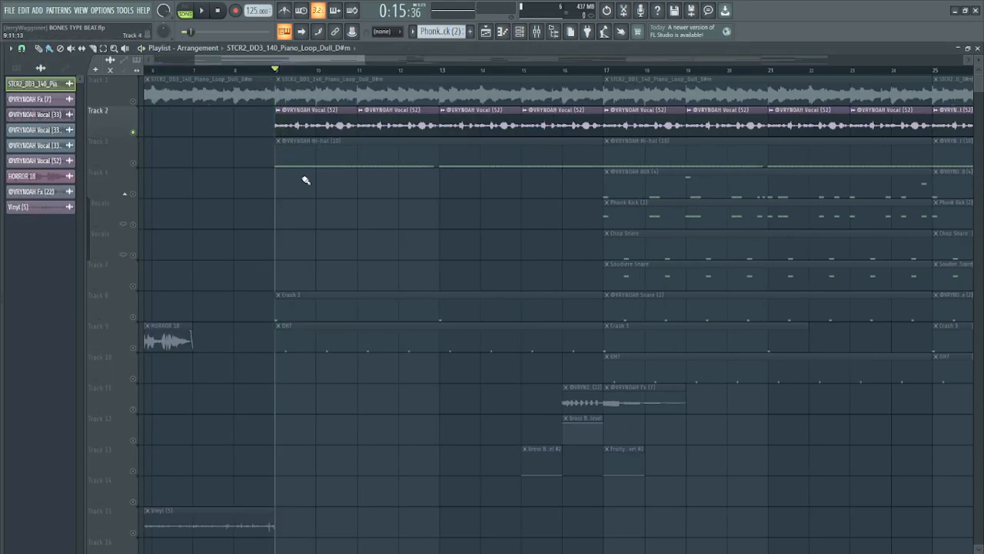
double_click(310, 124)
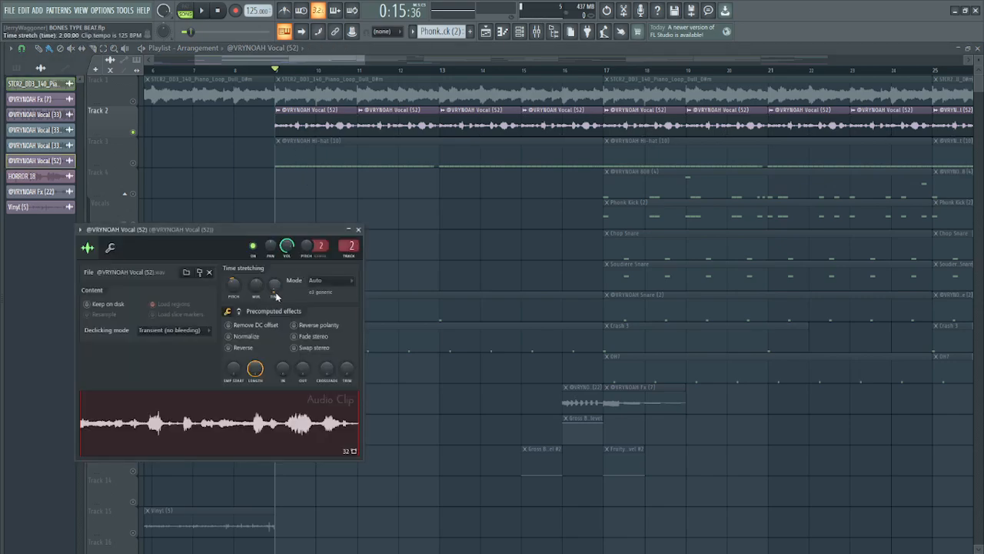
left_click(358, 229)
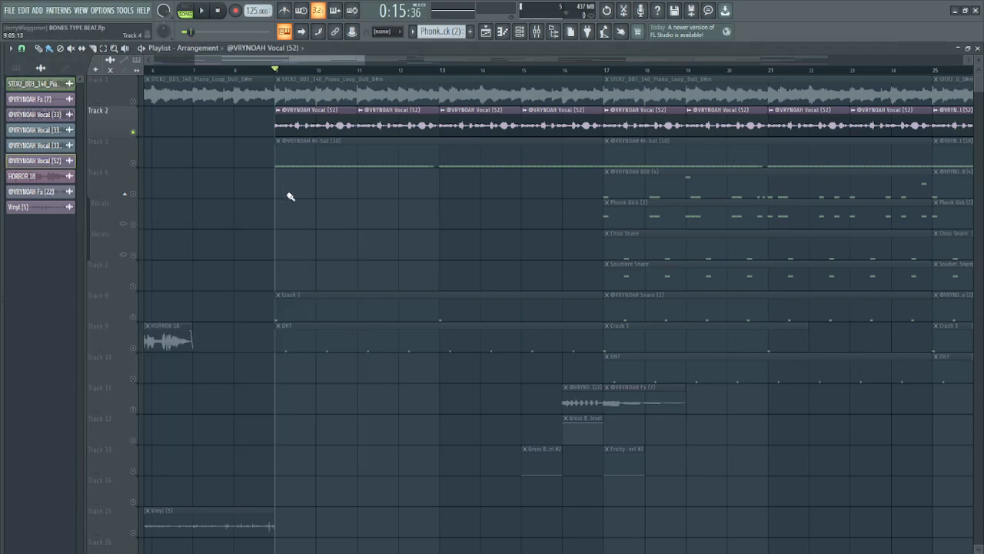
key("space")
key("space")
Step: Bring back the full-size mixer and inspect the first Fruity Parametric EQ 2 on the vocal insert
left_click(536, 31)
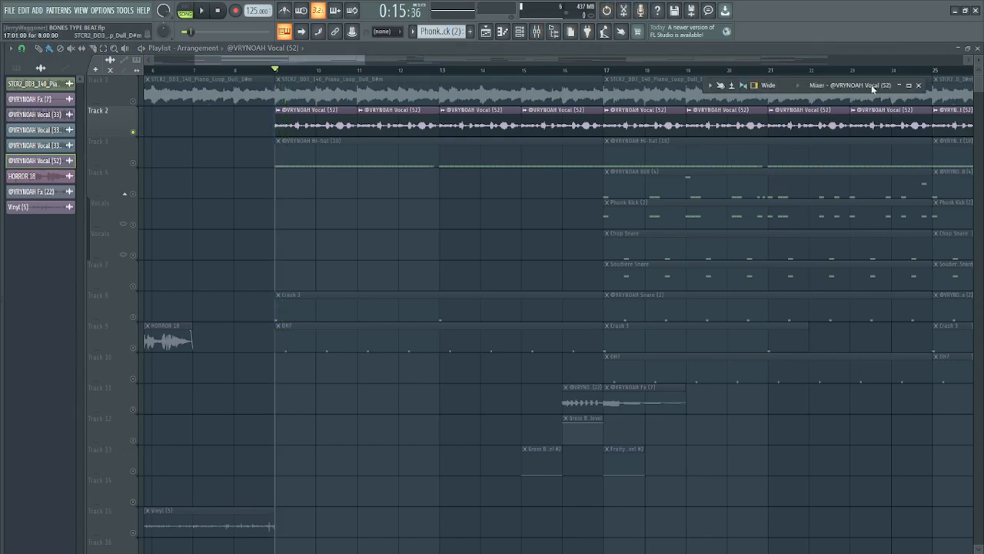
left_click(916, 87)
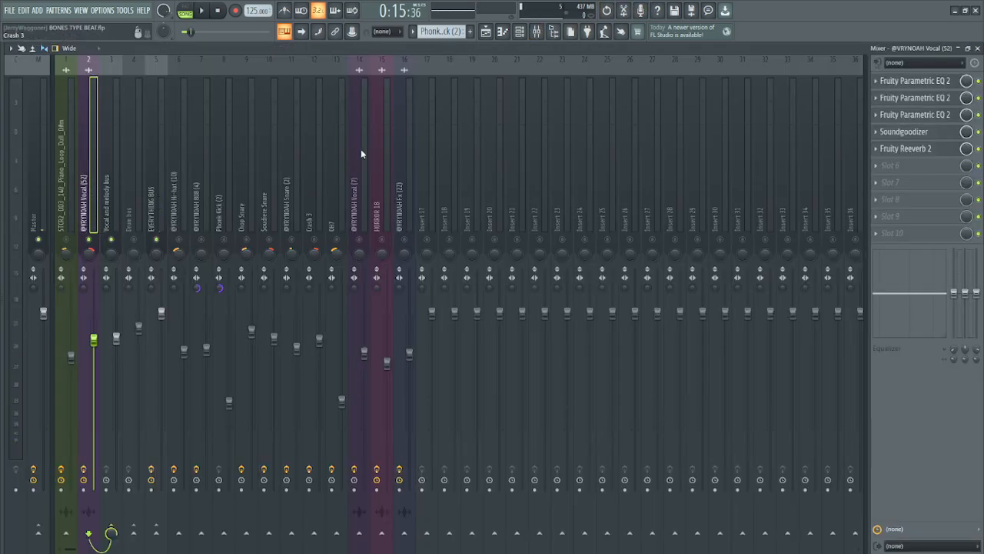
left_click(927, 85)
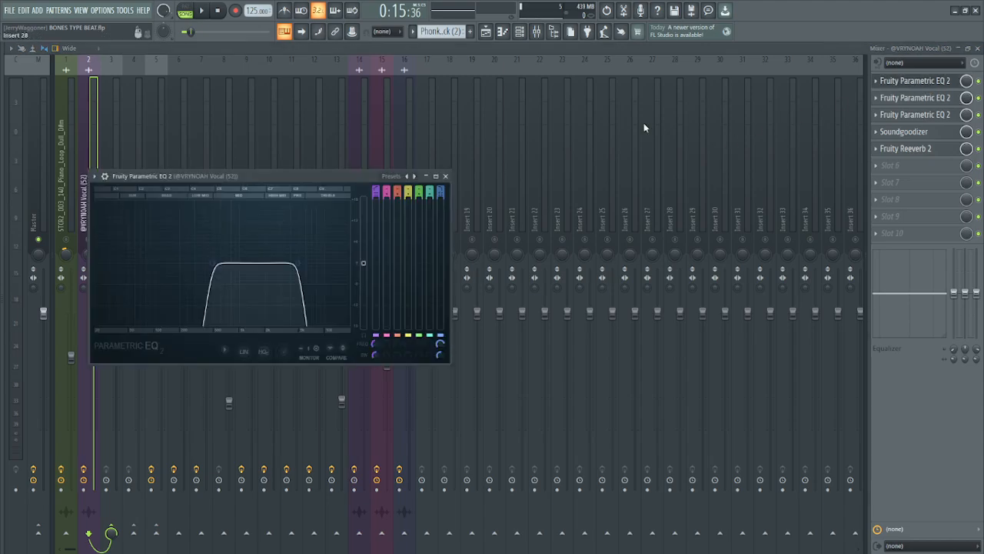
left_click(445, 176)
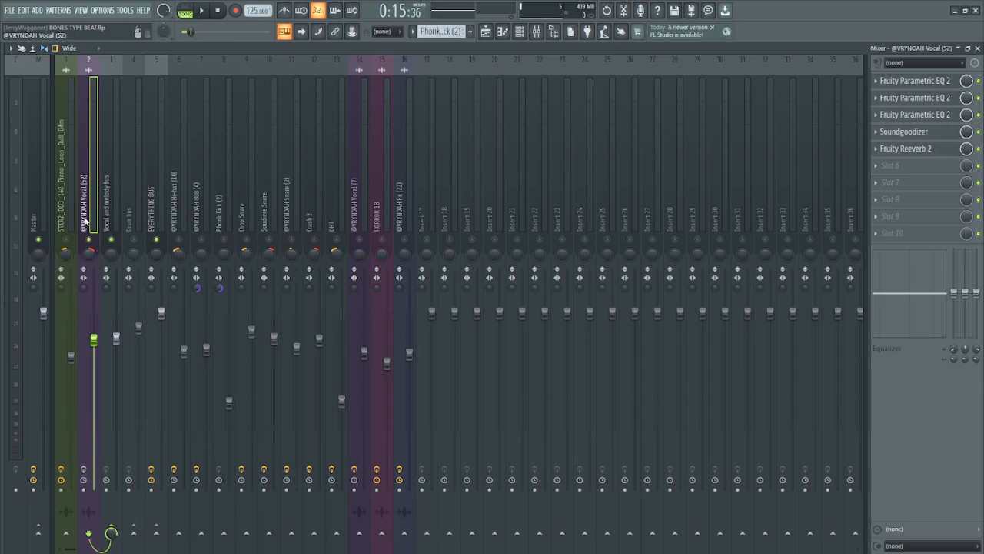
Step: Play the soloed vocal with its insert's effect slots disabled and enabled to compare
key("space")
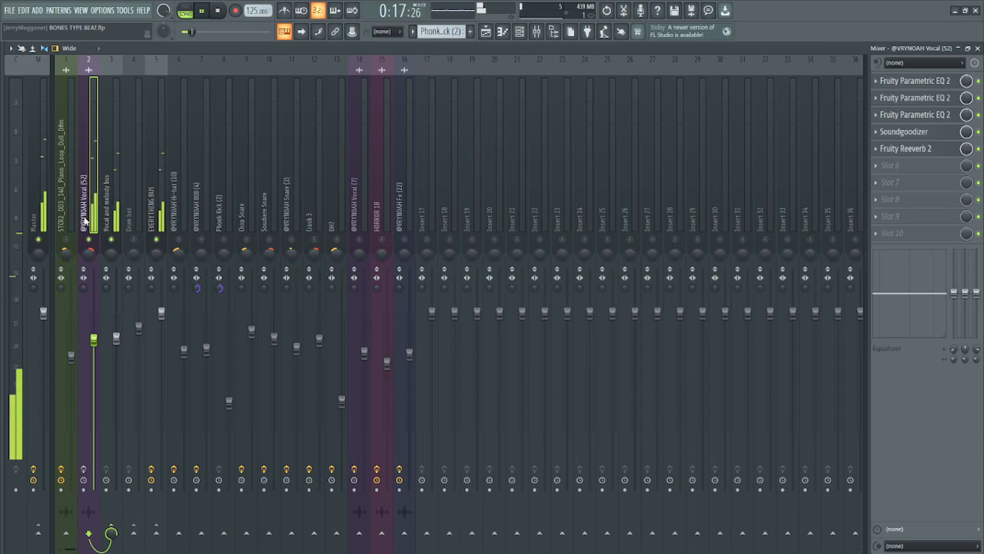
key("space")
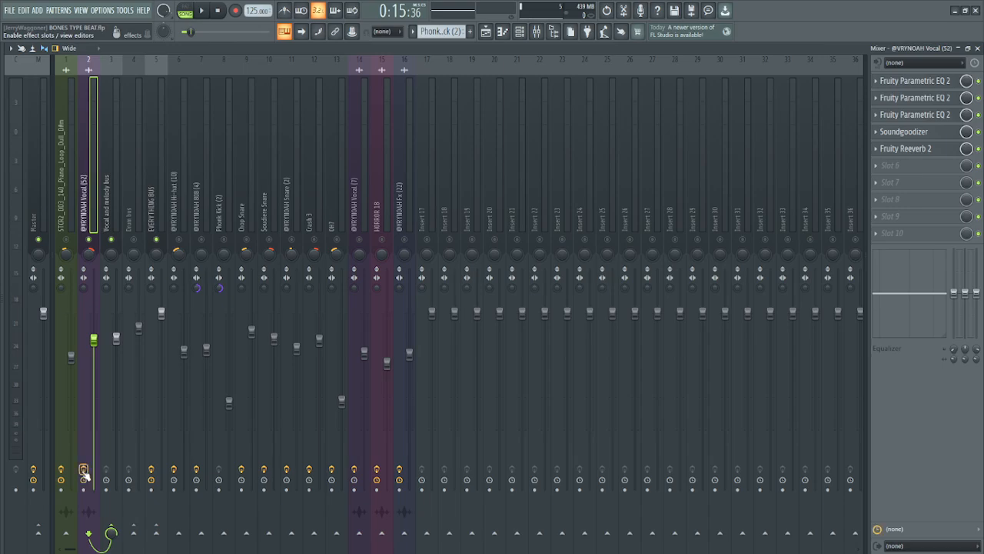
key("space")
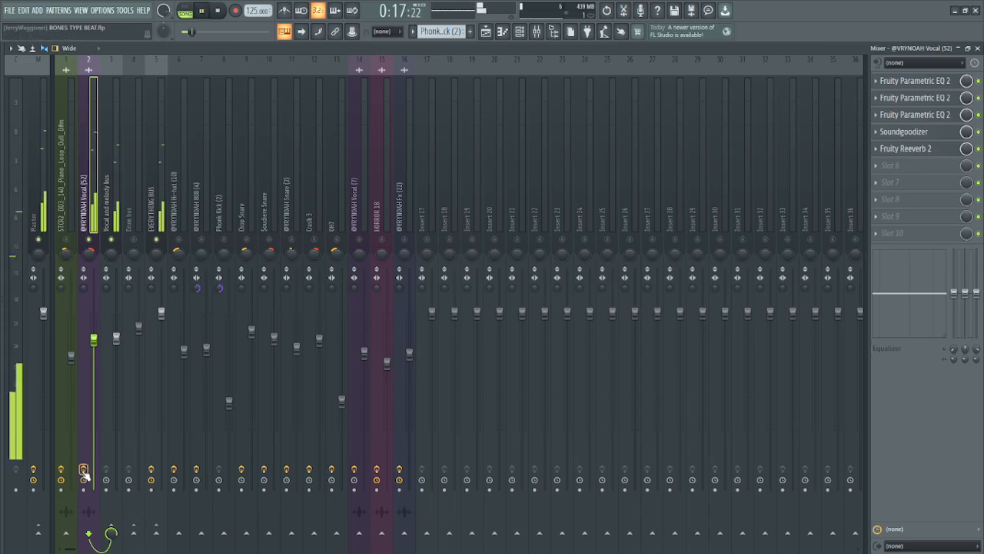
key("space")
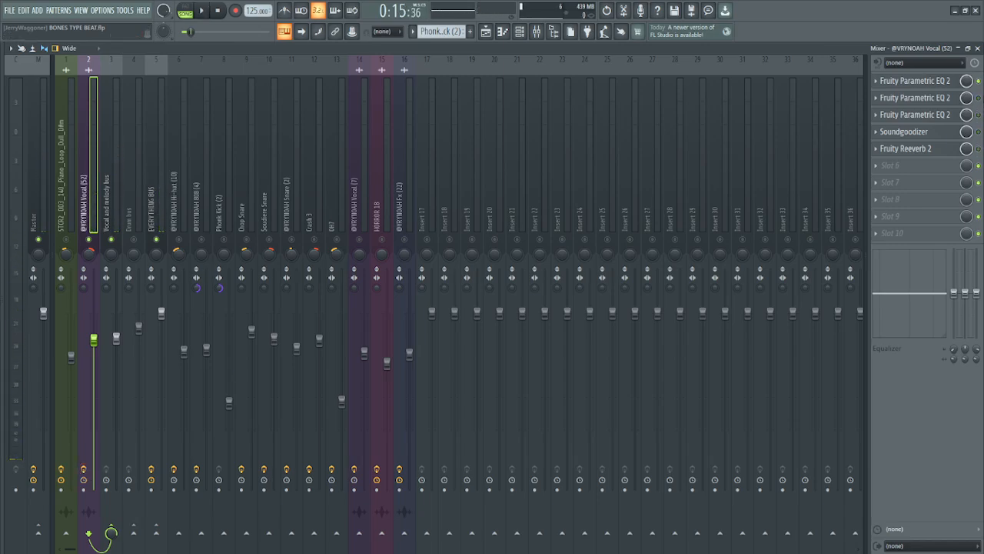
Step: Leave only the first Fruity Parametric EQ 2 enabled on the vocal insert and play the vocal while examining its low-pass band
left_click(915, 80)
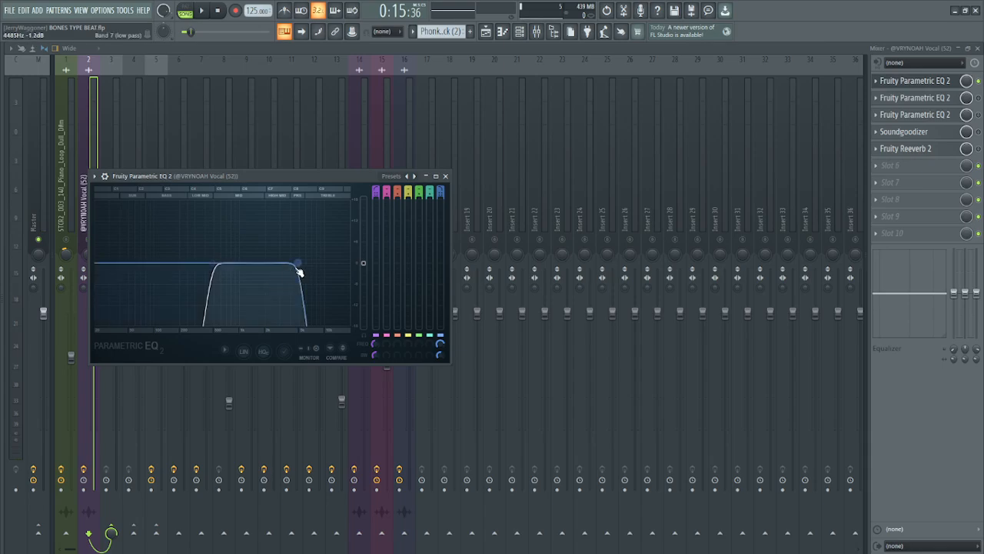
key("space")
key("space")
left_click(445, 176)
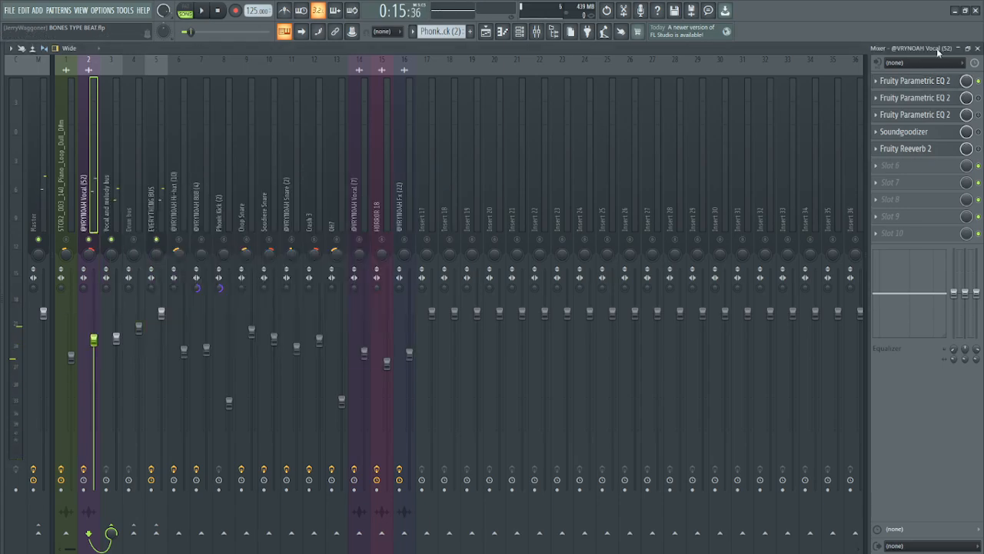
Step: Inspect the high-pass band in the second Fruity Parametric EQ 2 and the curve of the third on the vocal insert
left_click(915, 80)
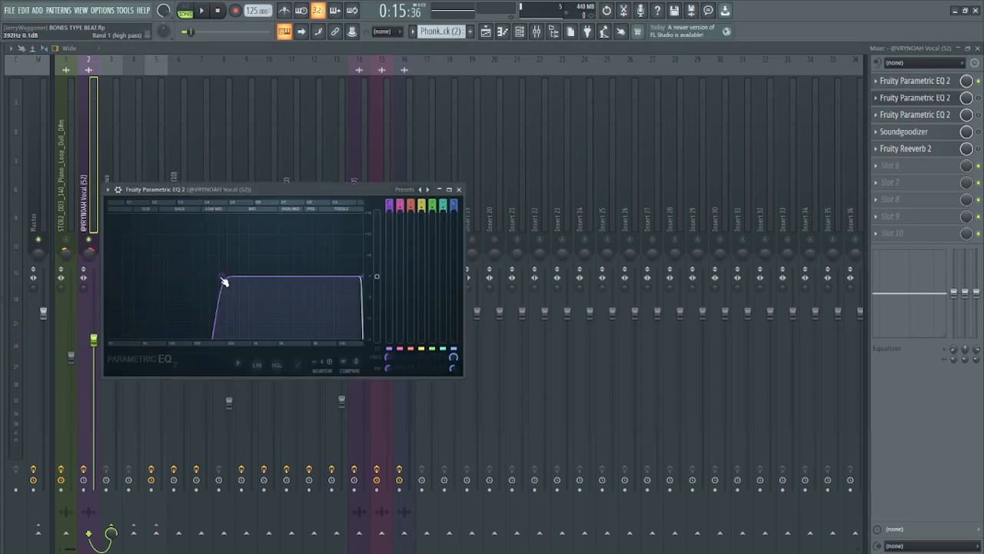
left_click(459, 189)
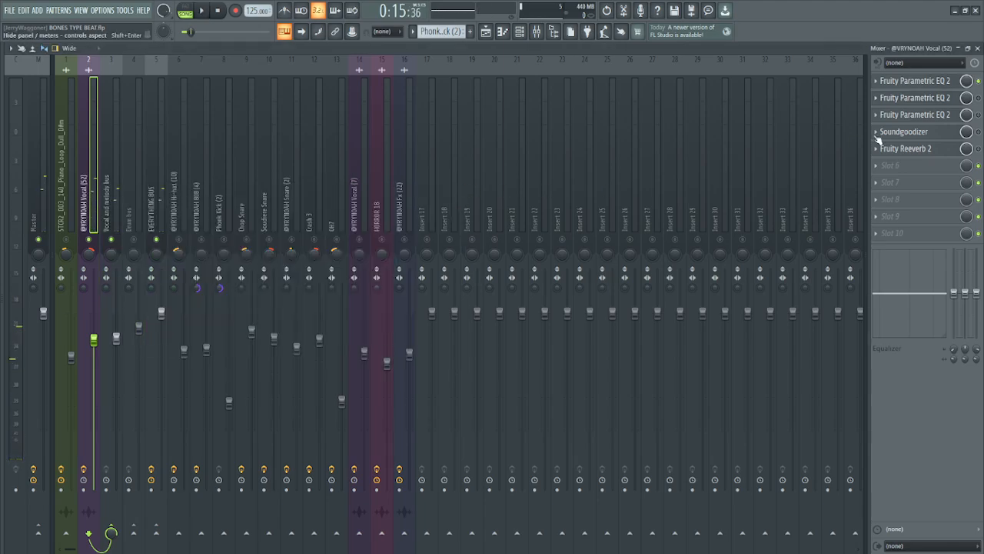
left_click(885, 115)
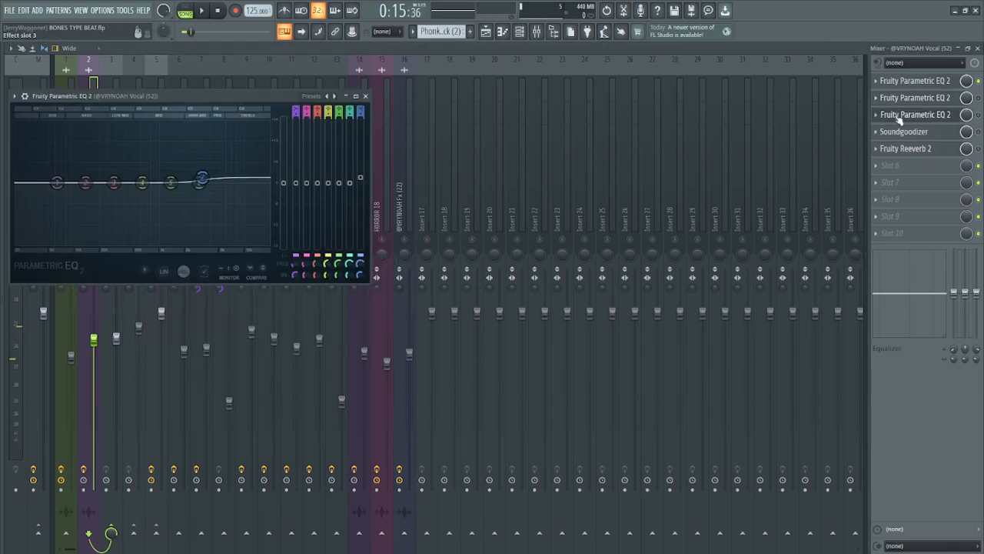
left_click(366, 97)
Step: Enable the second and third Fruity Parametric EQ 2 and play the vocal while watching the third EQ's curve
left_click(938, 117)
key("space")
key("space")
key("space")
key("space")
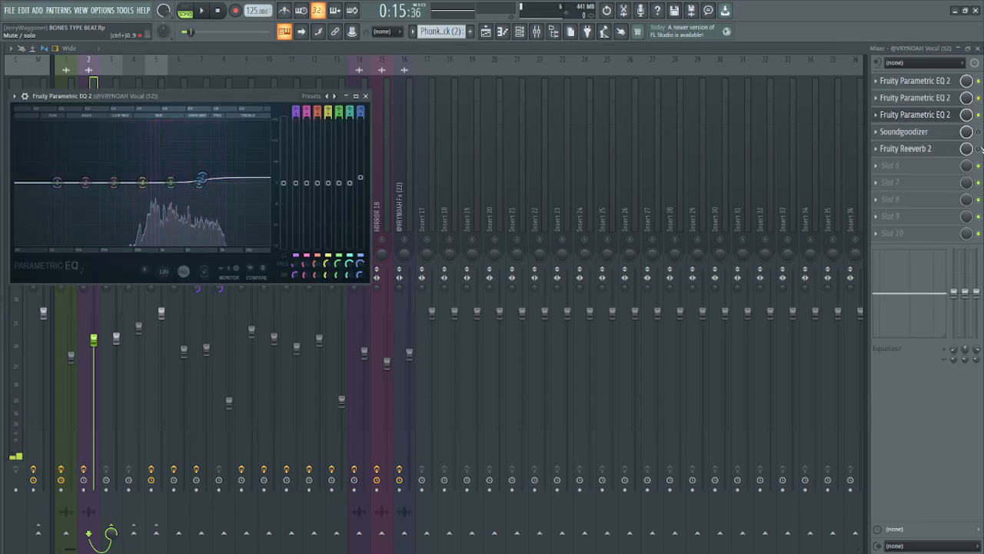
Step: Play the vocal again to audition the third Fruity Parametric EQ 2 and inspect its upper bands
key("Escape")
key("space")
key("space")
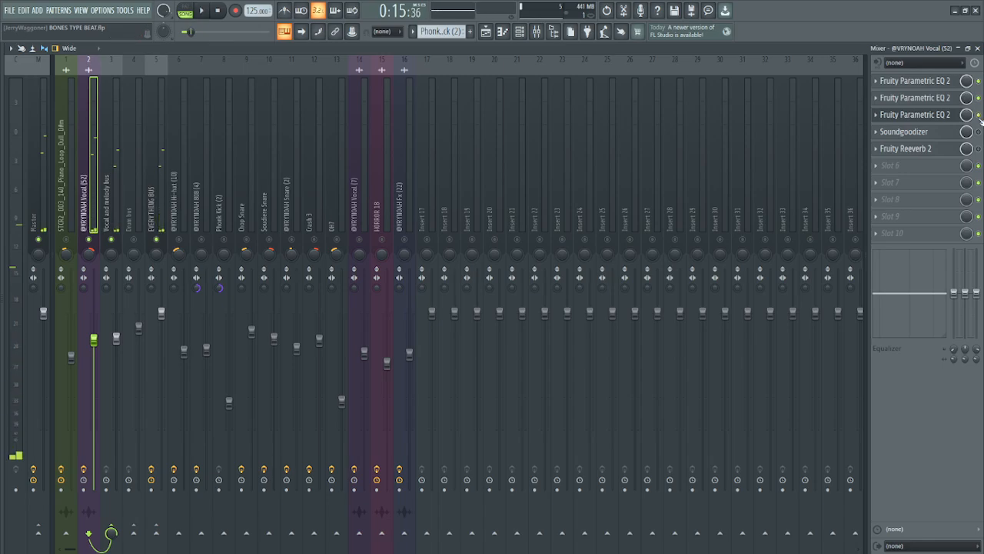
left_click(938, 116)
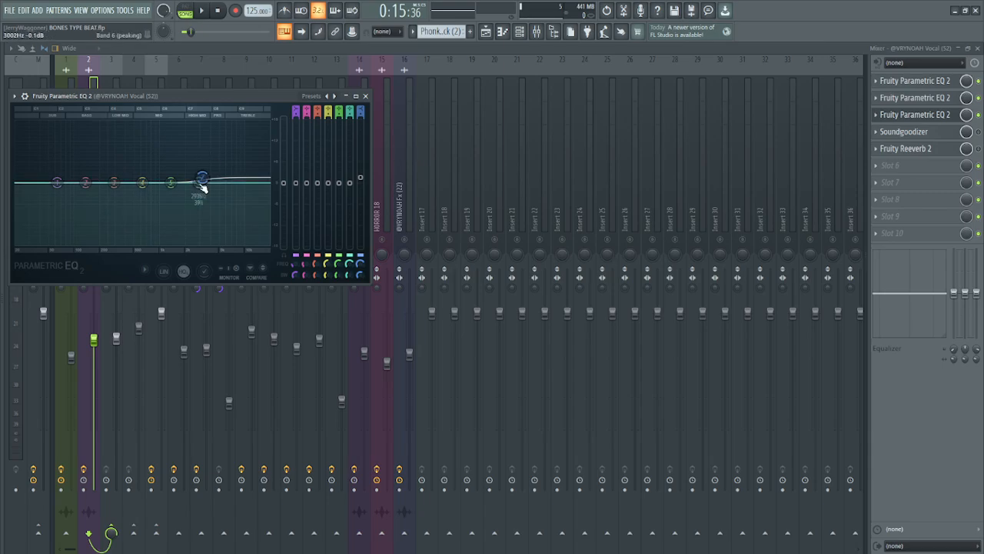
left_click(367, 98)
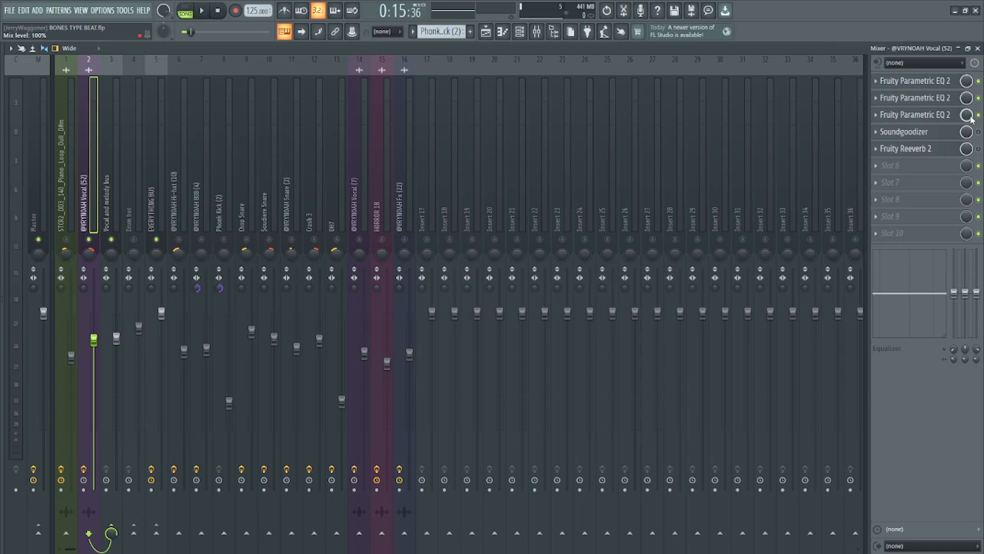
Step: Inspect the high-shelf band of the third Fruity Parametric EQ 2 on the vocal insert and play the vocal through it
left_click(933, 115)
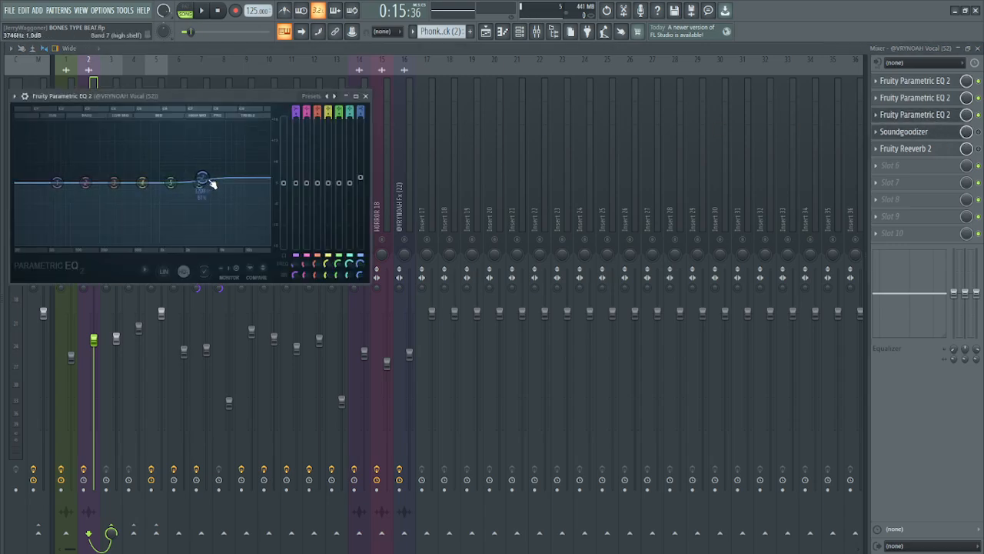
left_click(367, 98)
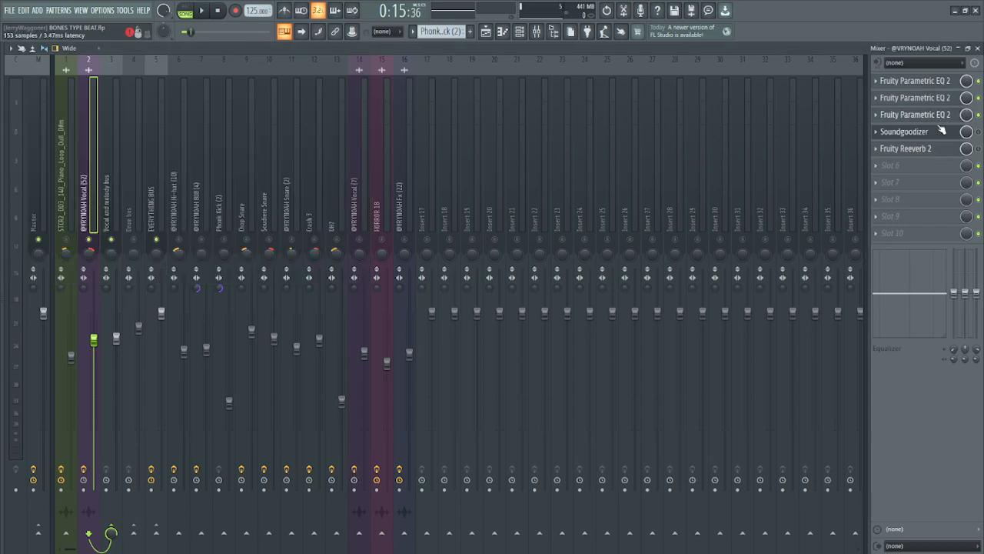
left_click(922, 119)
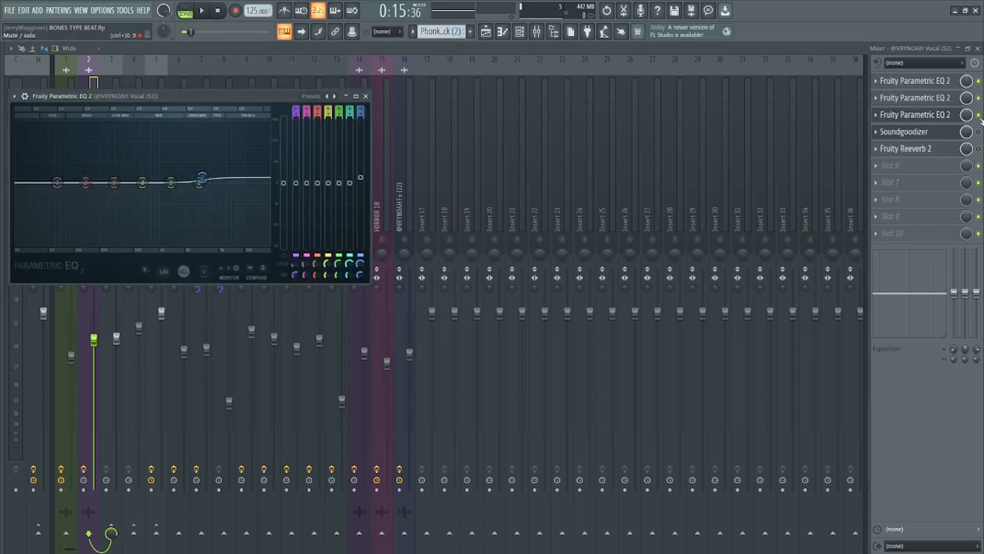
key("Escape")
key("space")
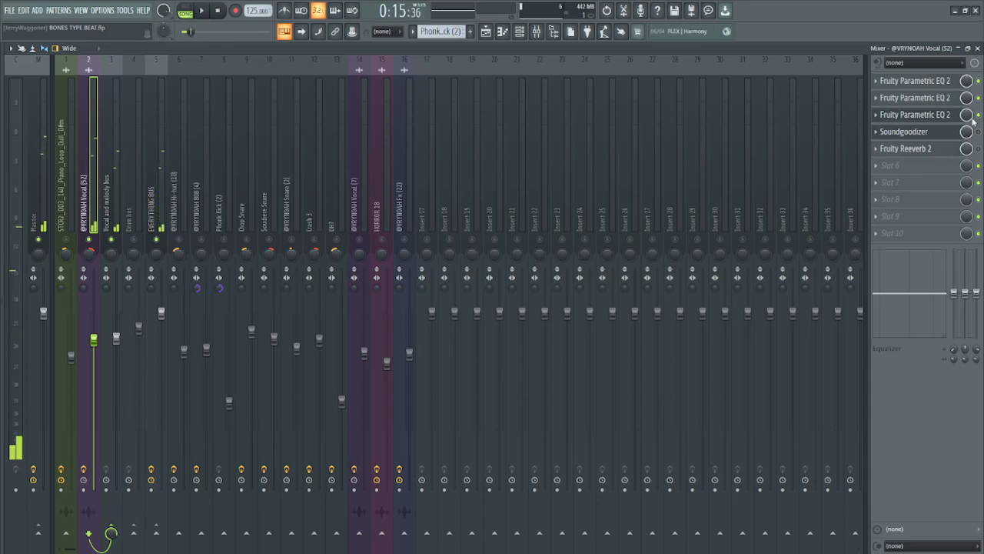
key("space")
Step: Inspect the Soundgoodizer amount on the vocal insert, then enable the effect and play the vocal
left_click(939, 133)
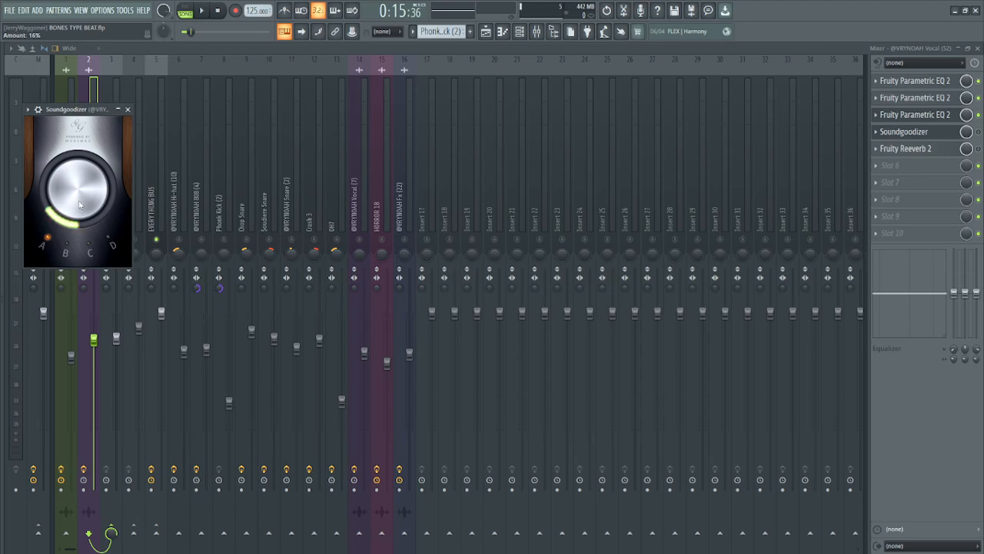
left_click(127, 109)
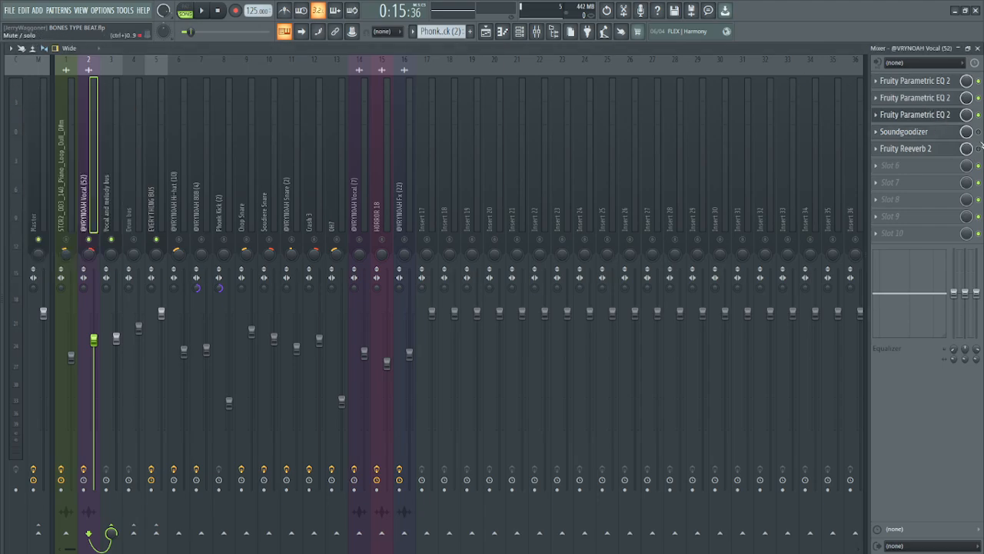
key("space")
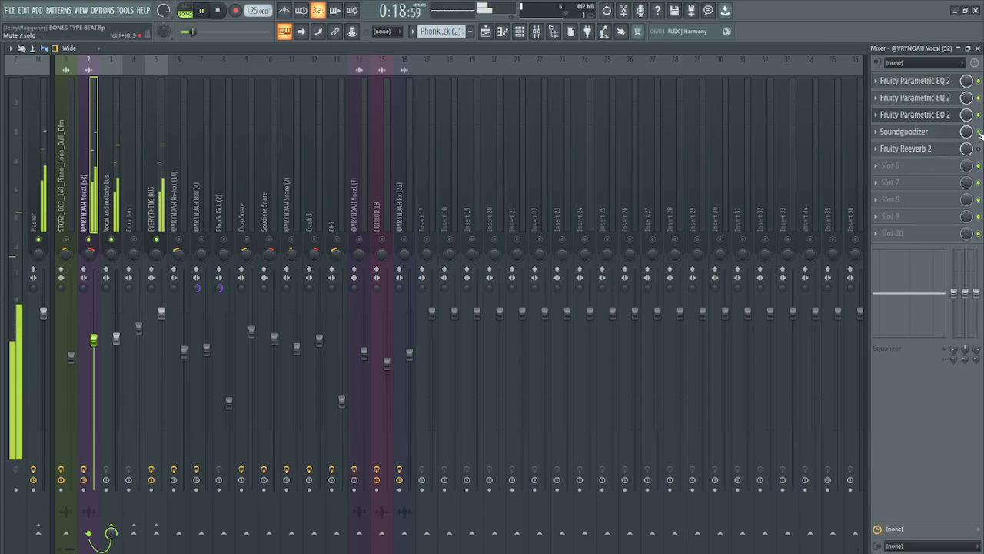
key("space")
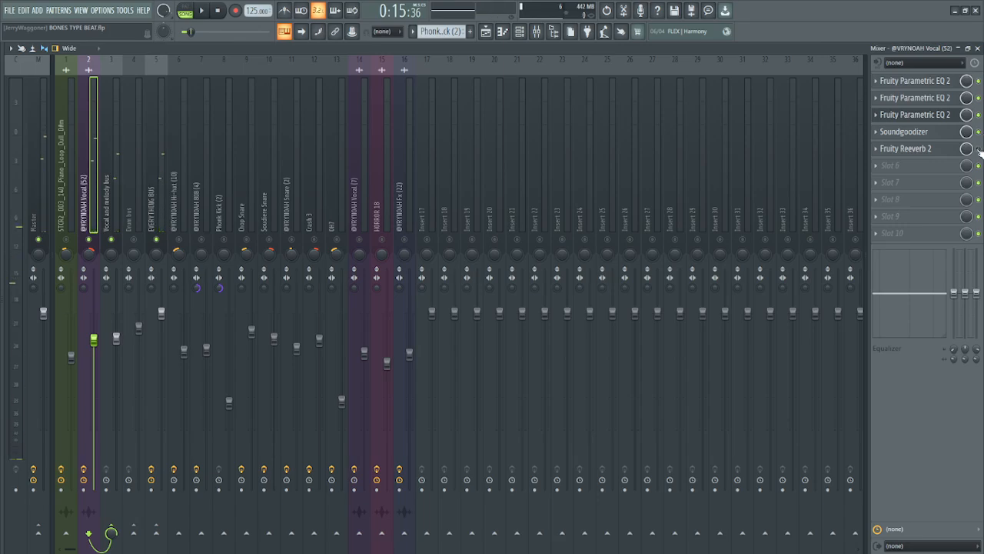
Step: Enable Fruity Reeverb 2 on the vocal insert, inspect its settings and play the vocal with the full effect chain
left_click(912, 149)
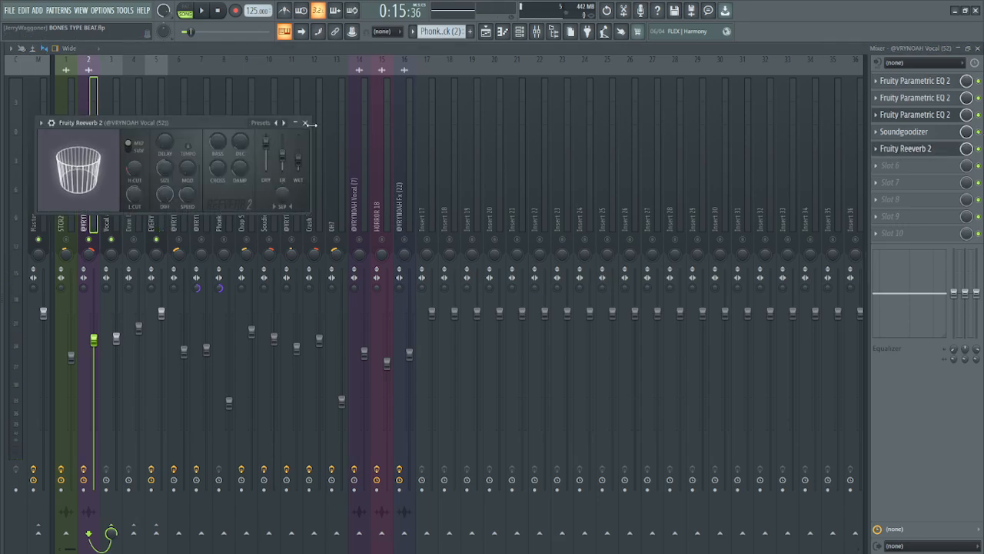
key("space")
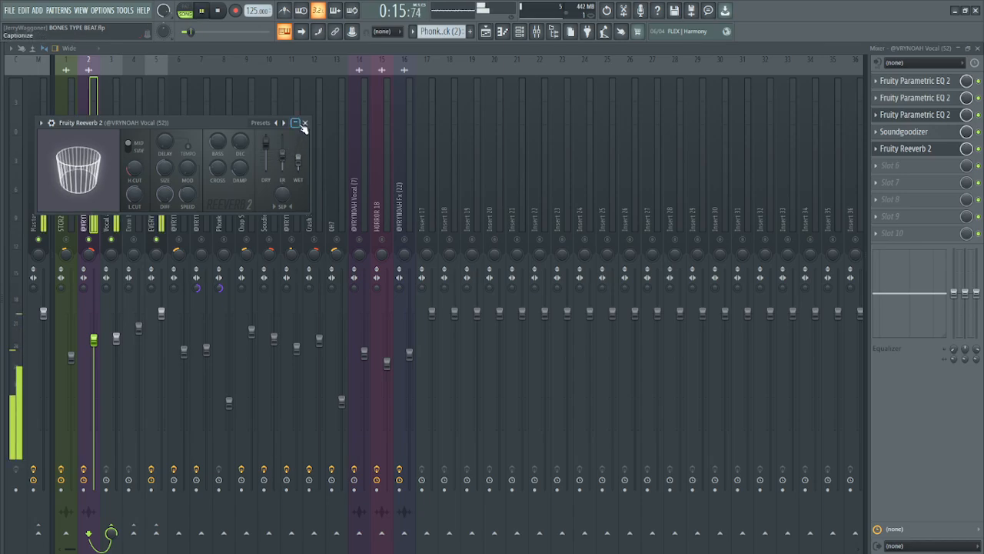
left_click(304, 123)
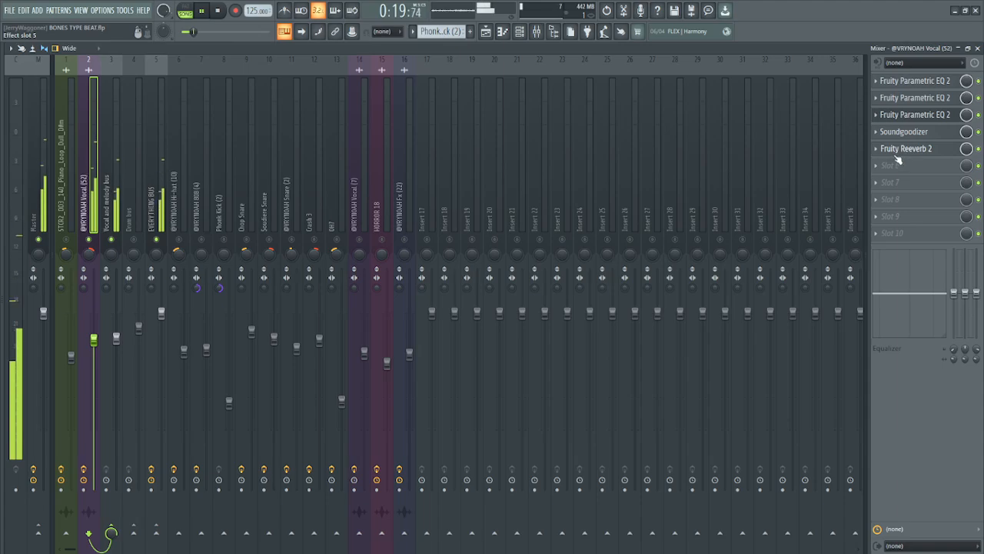
key("space")
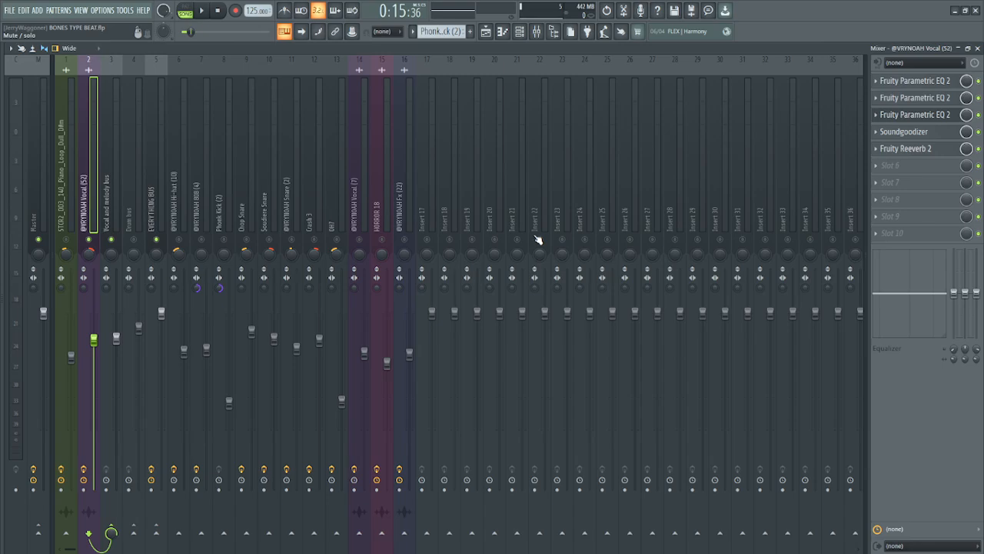
Step: Unmute the piano loop in the mixer and on playlist Track 1, and play it together with the vocal
left_click(65, 240)
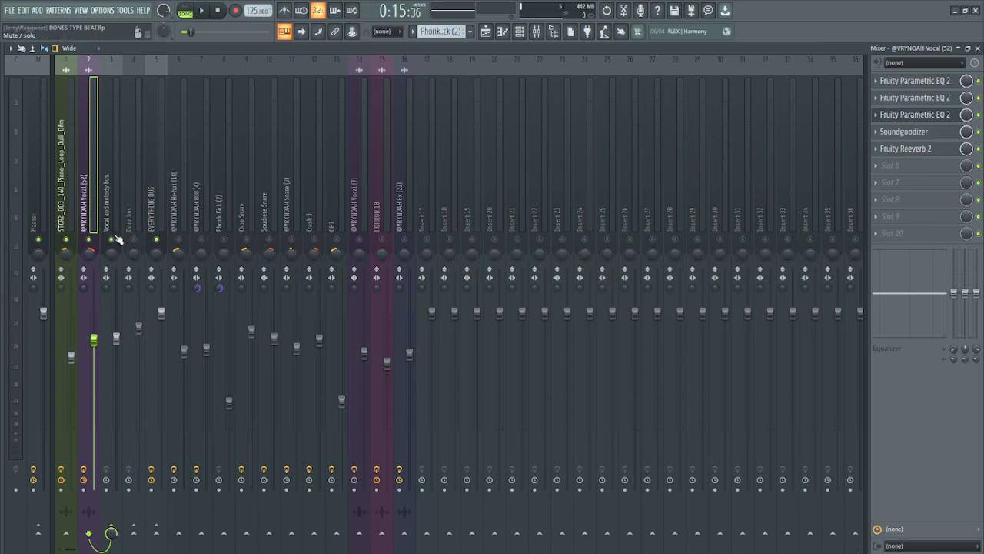
left_click(959, 50)
left_click(346, 97)
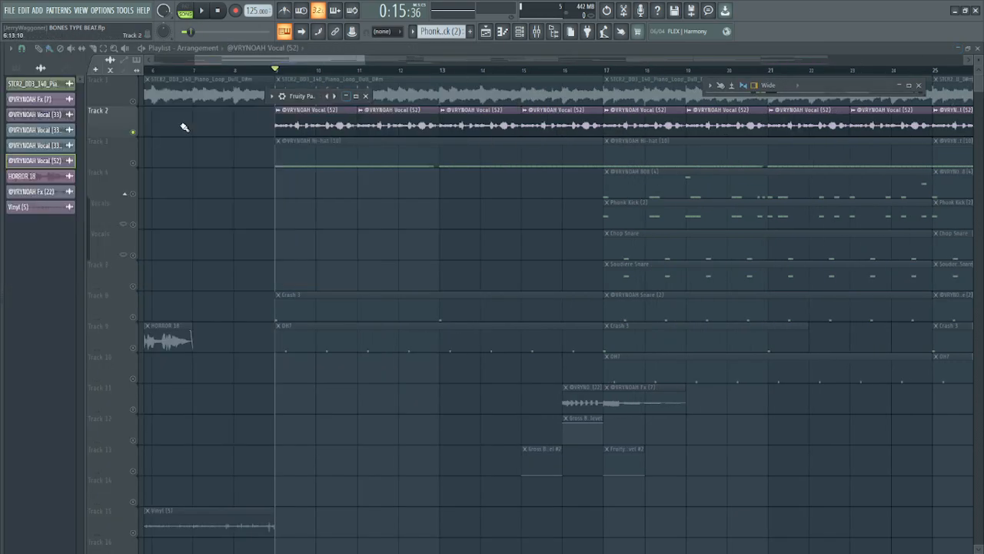
left_click(133, 101)
key("space")
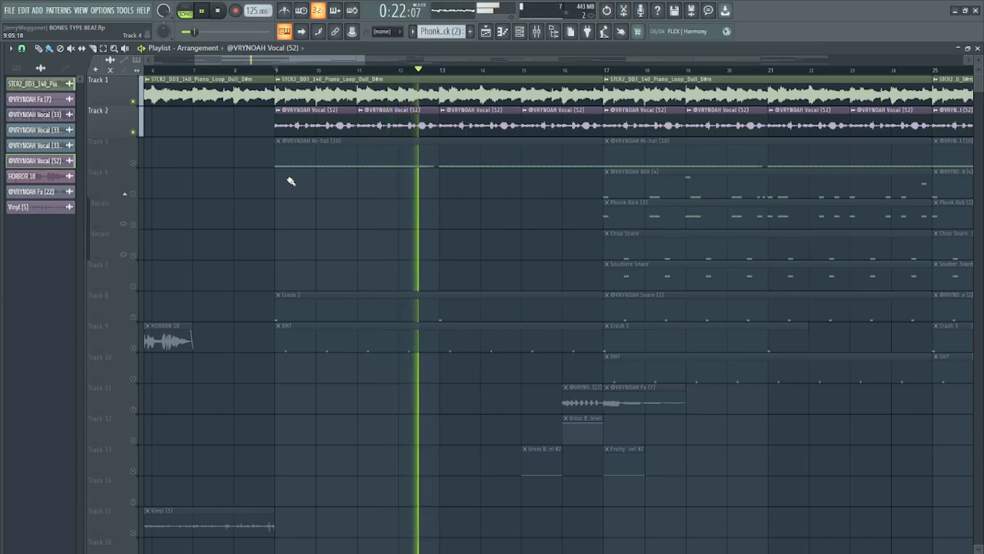
key("space")
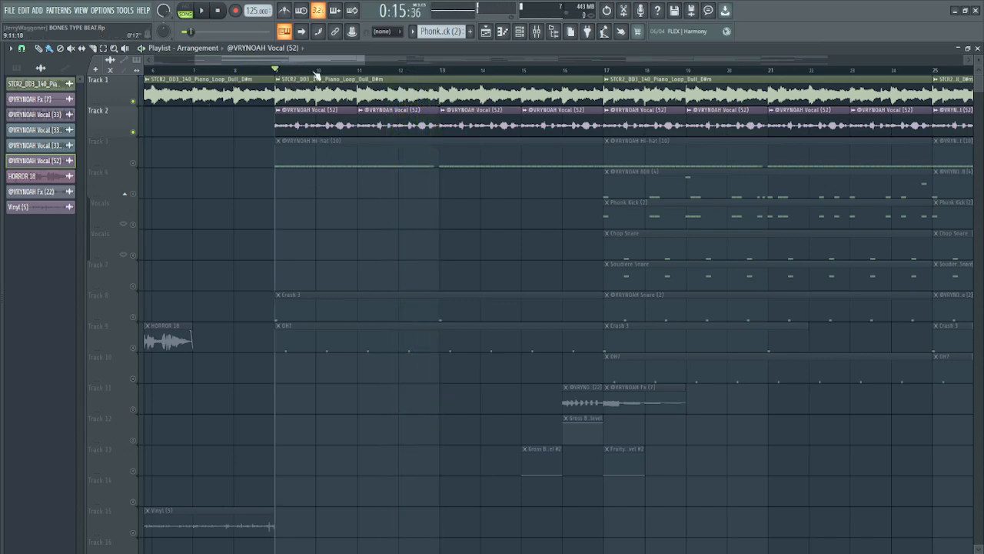
Step: Check the vocal insert in the mixer, then return to the playlist and replay the piano loop and vocal together
key("F9")
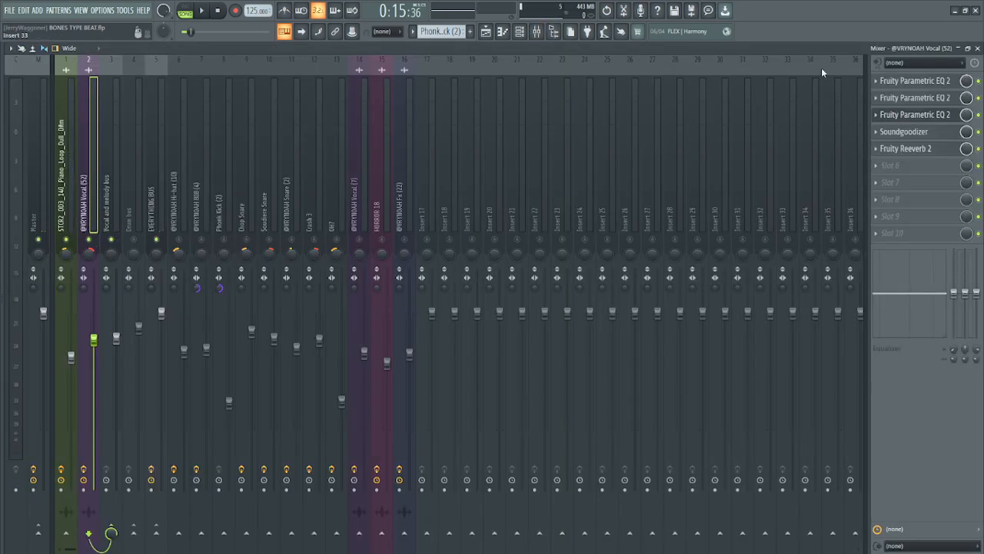
left_click(958, 48)
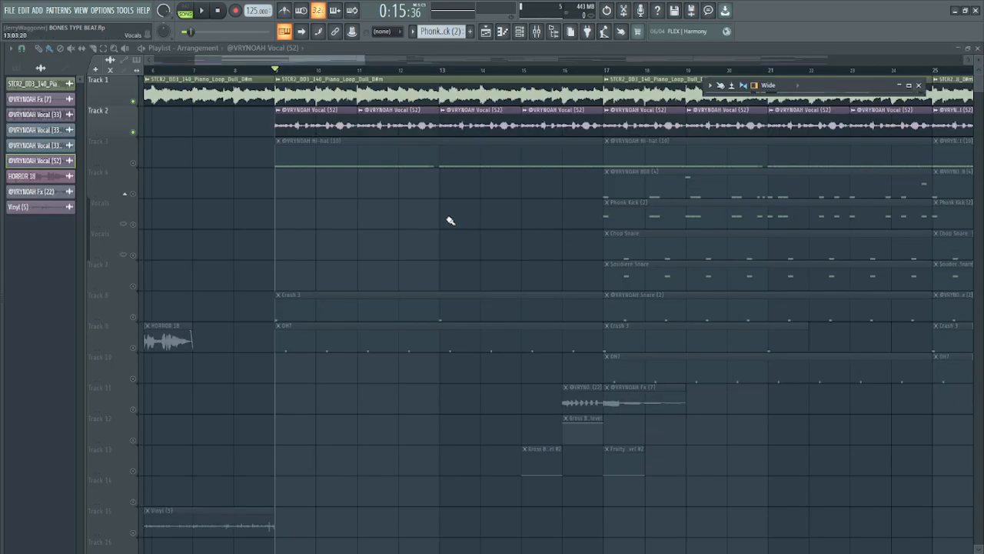
key("space")
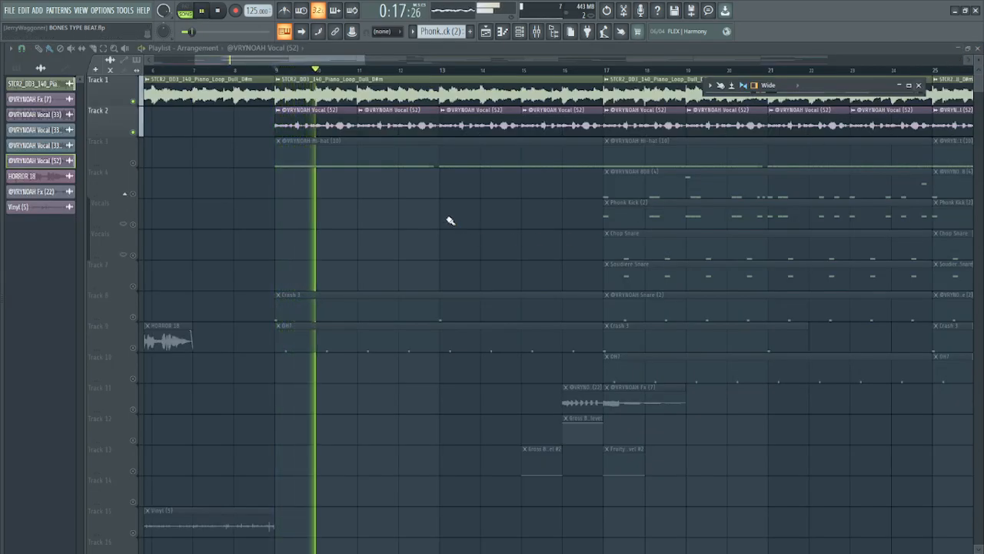
key("space")
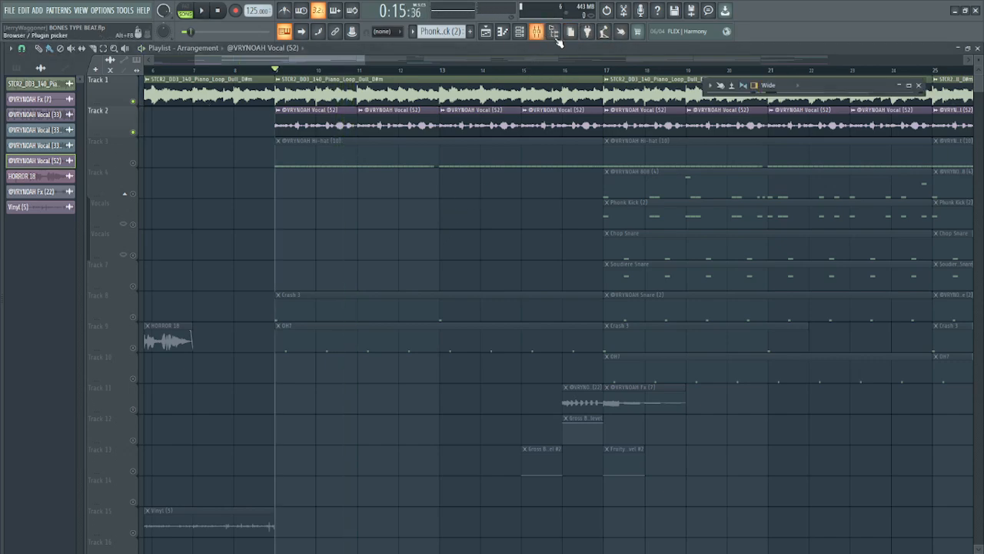
Step: Compare the vocal alone with the vocal plus piano loop by toggling the piano loop insert's mute in the mixer
double_click(840, 83)
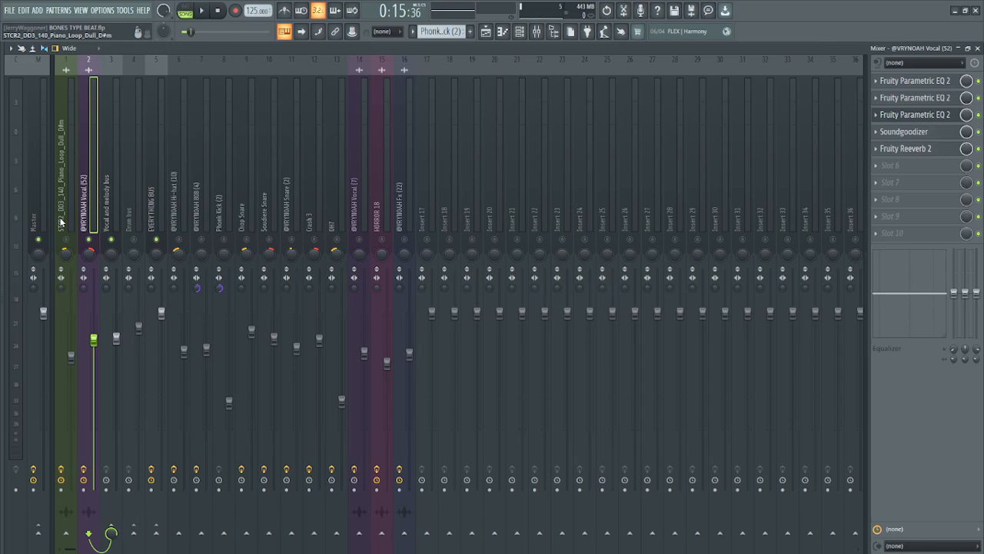
key("space")
key("space")
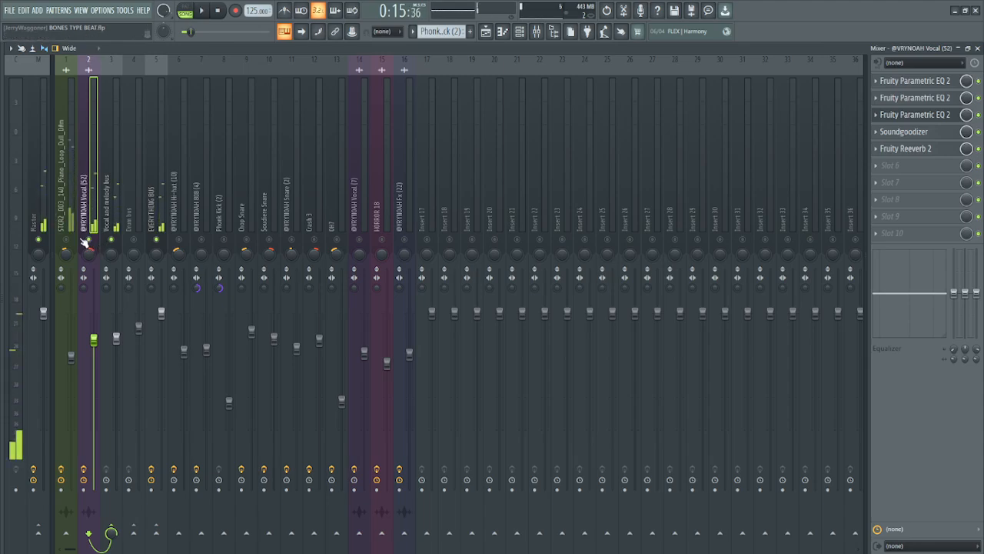
left_click(70, 239)
key("space")
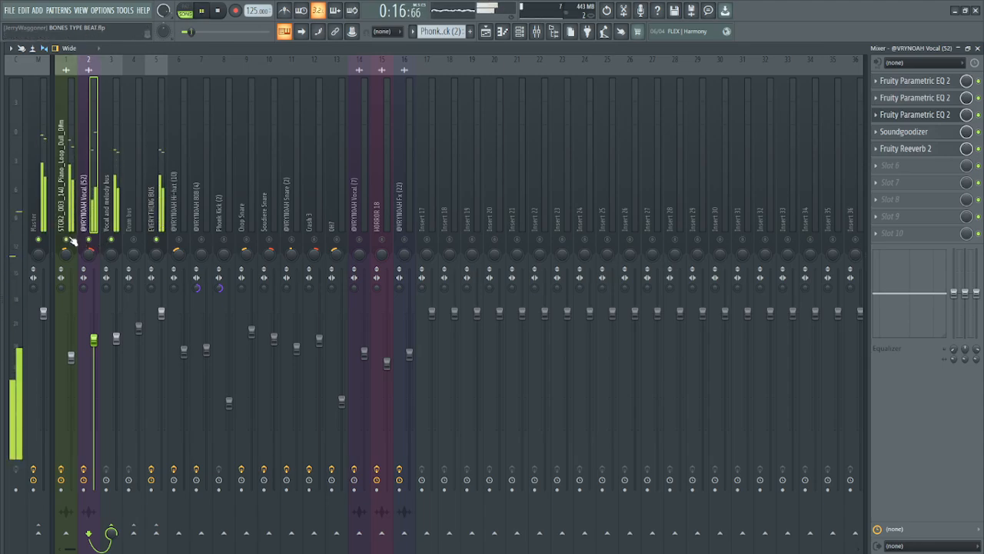
key("space")
Step: Mute the vocal insert and play the piano loop alone while examining its panning, then mute the piano loop insert too
left_click(67, 253)
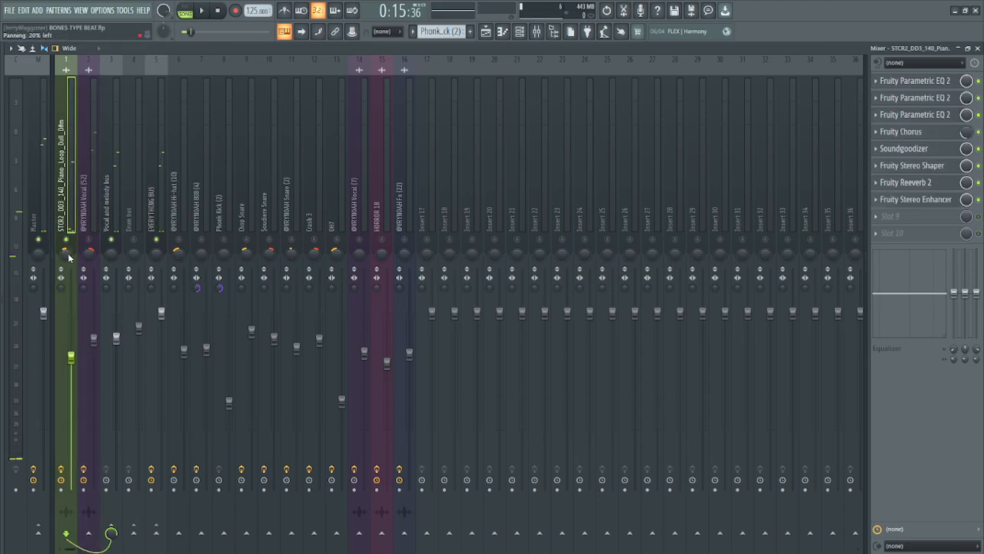
key("space")
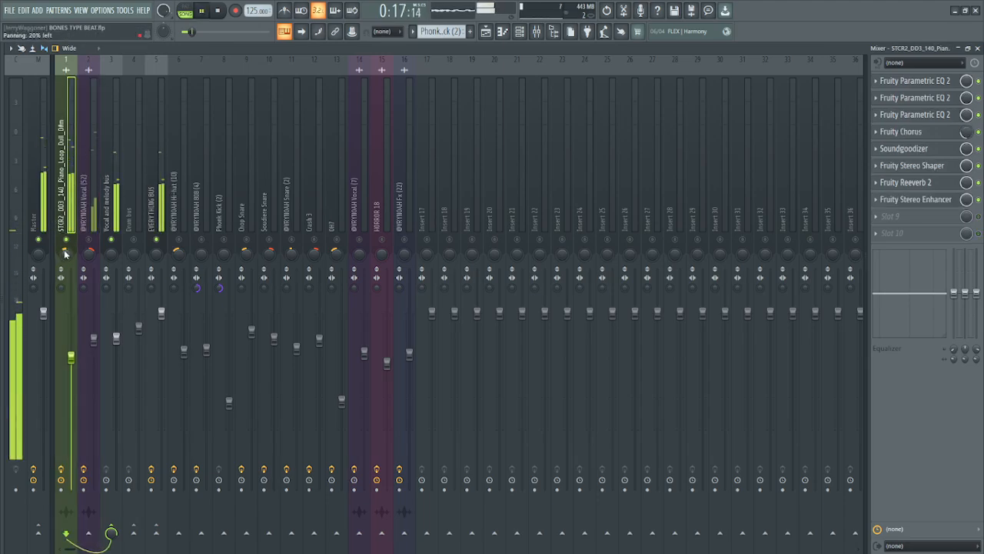
mouse_move(66, 254)
left_mouse_down()
mouse_move(66, 244)
mouse_move(65, 253)
left_mouse_up()
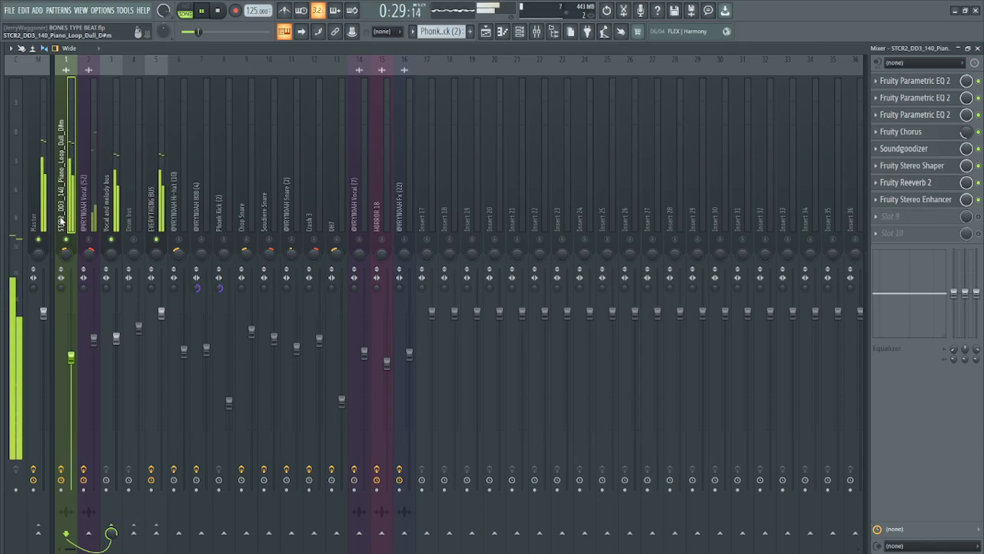
key("space")
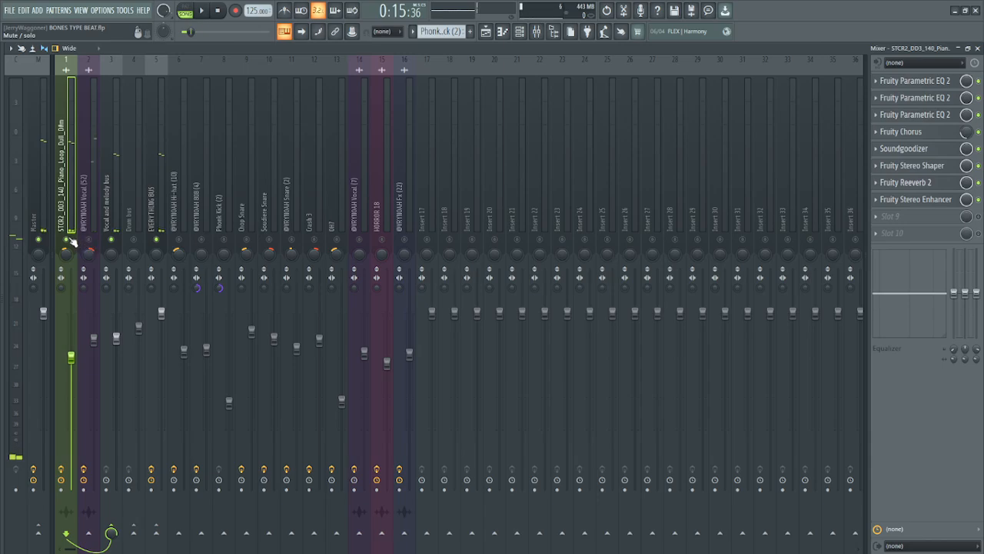
left_click(67, 239)
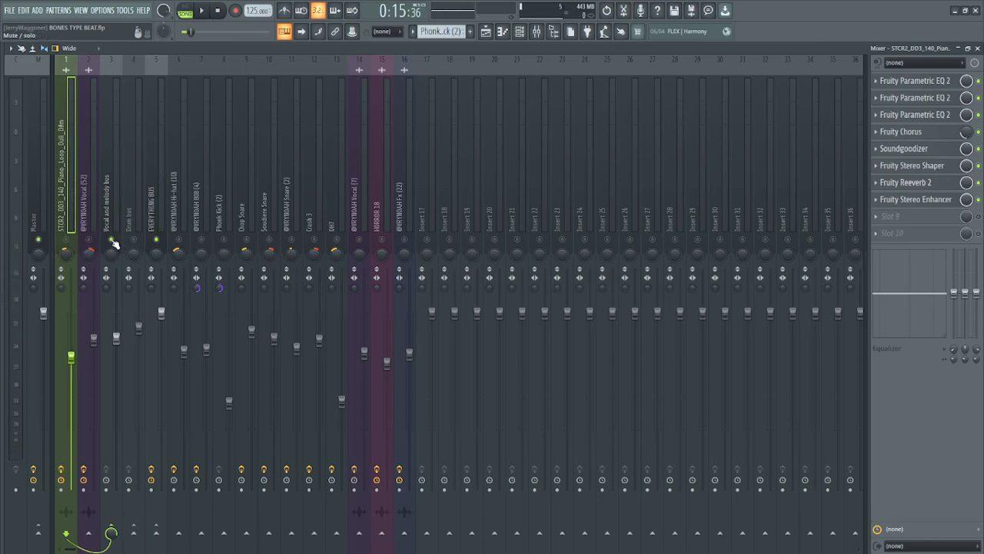
Step: Check the Drum bus insert, then select bars 17 to 24 in the playlist and mute Tracks 1 and 2
left_click(132, 222)
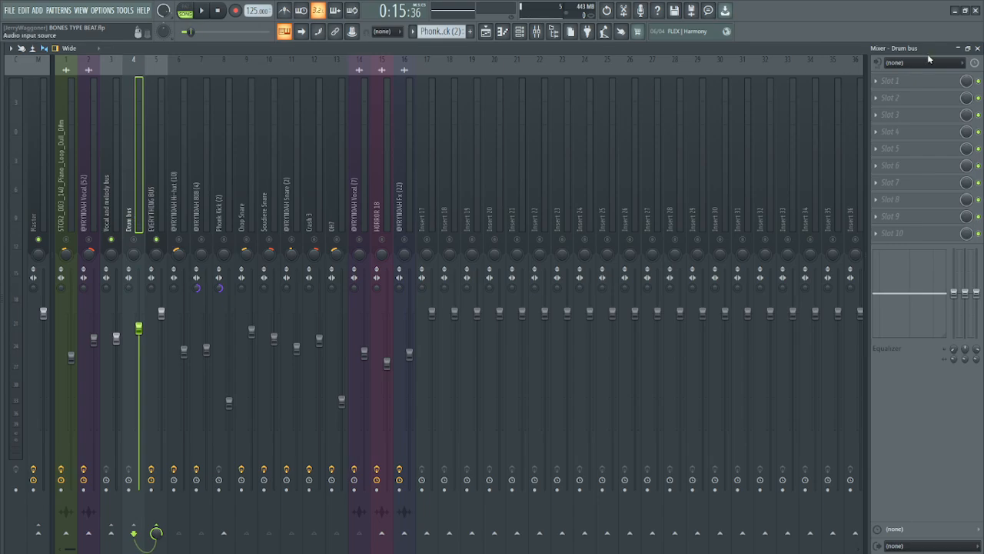
left_click(958, 50)
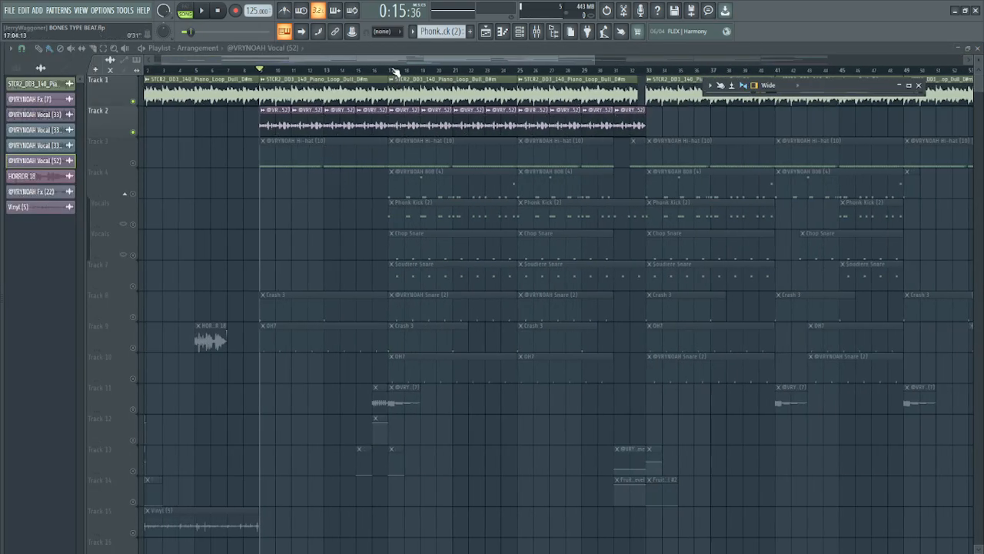
left_click_drag(396, 71, 515, 77)
left_click(131, 101)
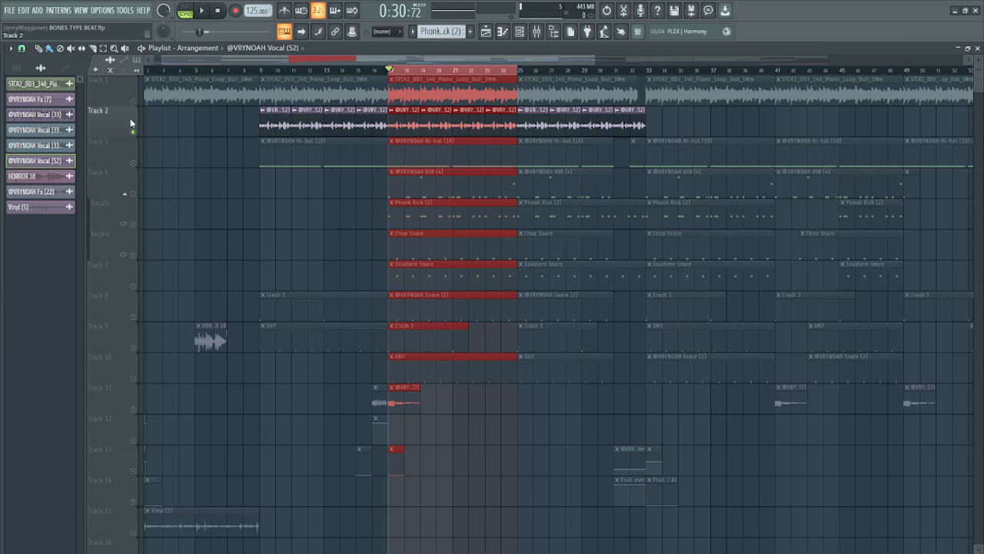
left_click(136, 131)
Step: Unmute the hi-hat insert in the mixer, start playing the selected section and return to the playlist
left_click(536, 32)
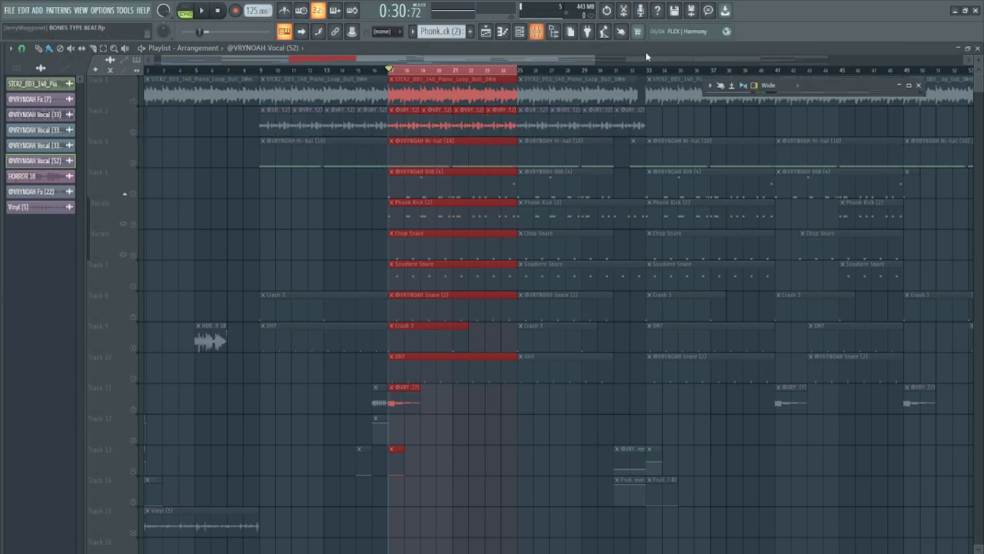
double_click(854, 82)
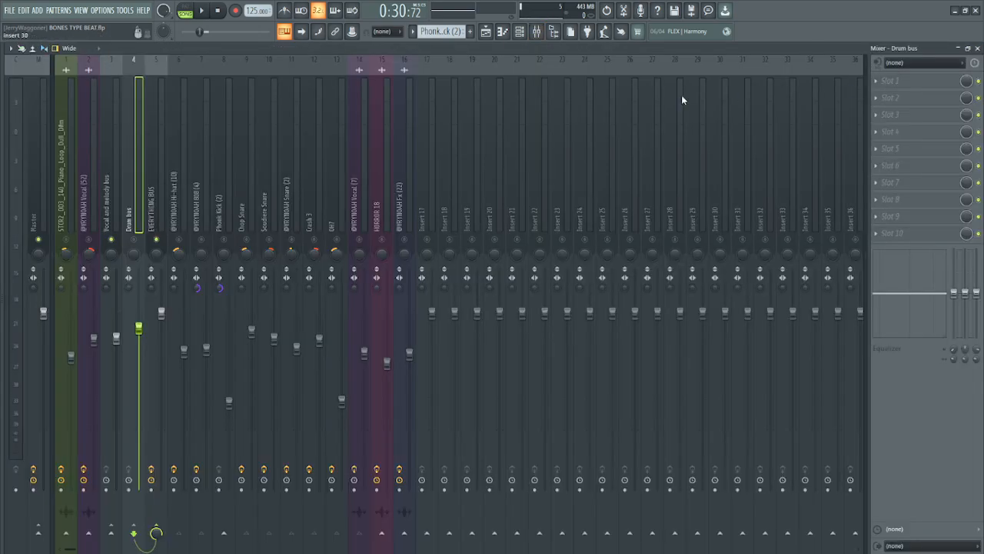
left_click(181, 204)
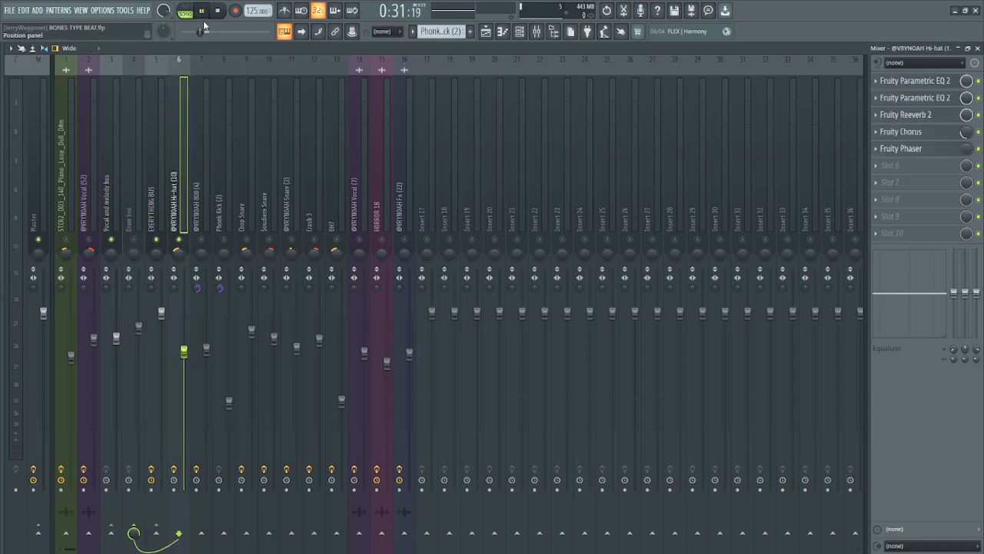
left_click(969, 48)
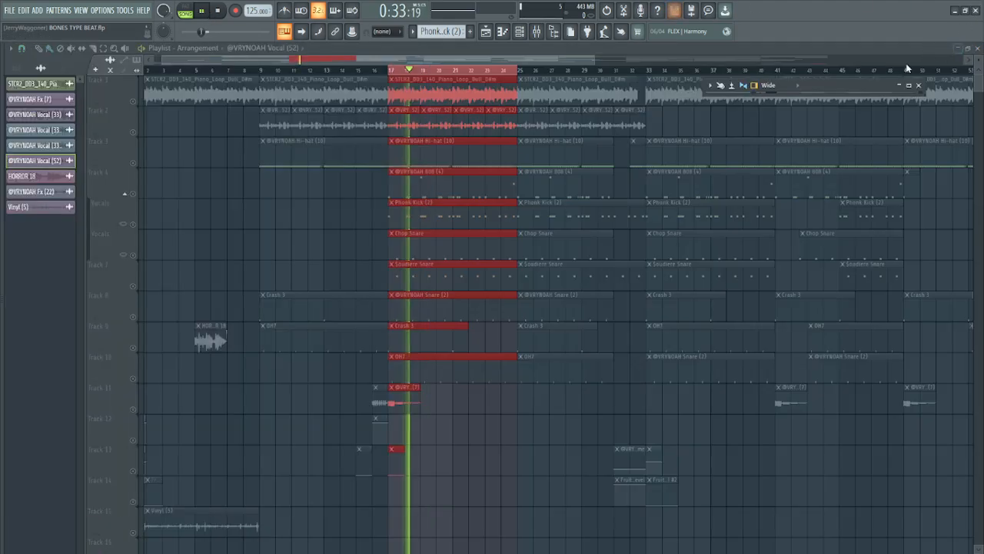
Step: Restore the muted playlist tracks and briefly play bars 17 to 24
left_click(141, 168)
key("space")
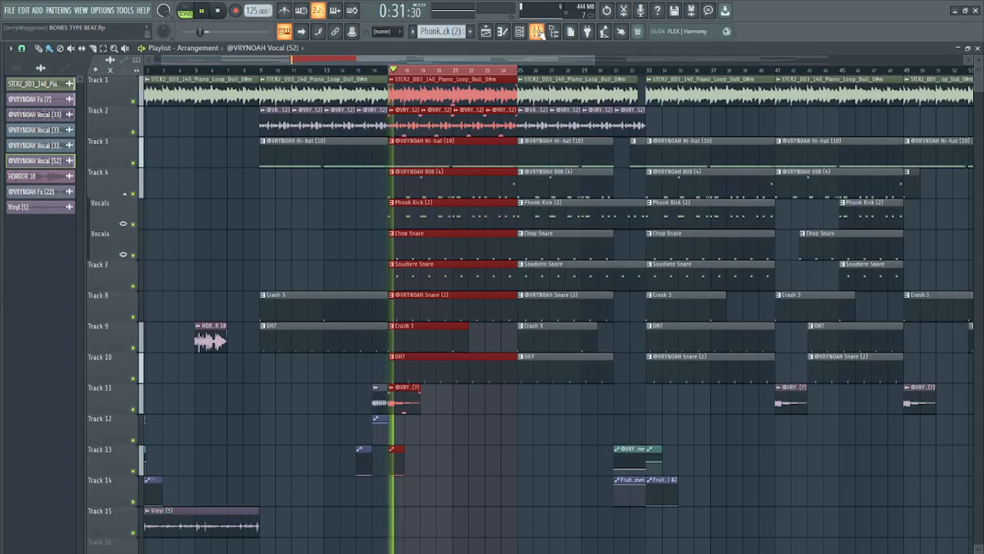
left_click(536, 31)
key("space")
scroll(338, 188, "down", 1)
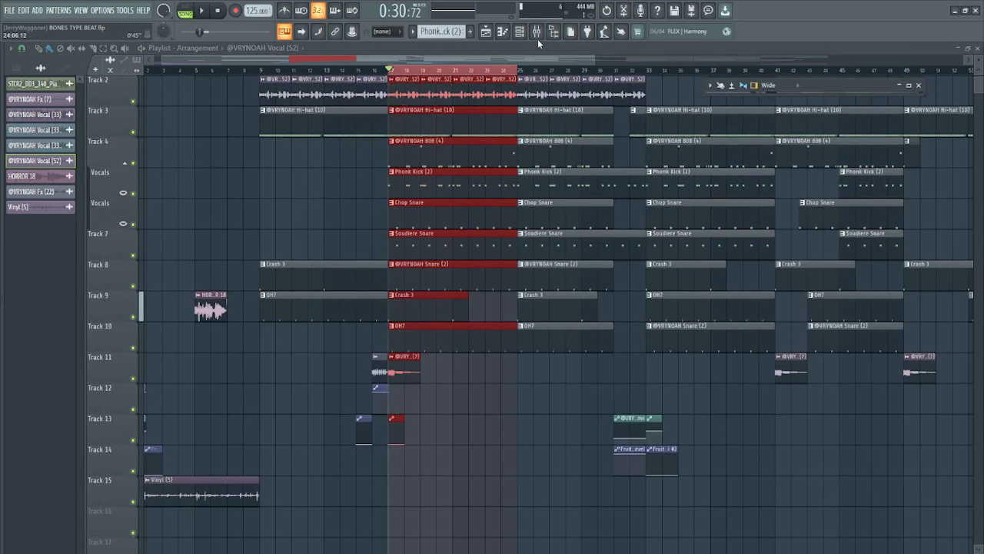
Step: Bring the mixer back up at full size and briefly test playback
left_click(864, 104)
left_click(537, 31)
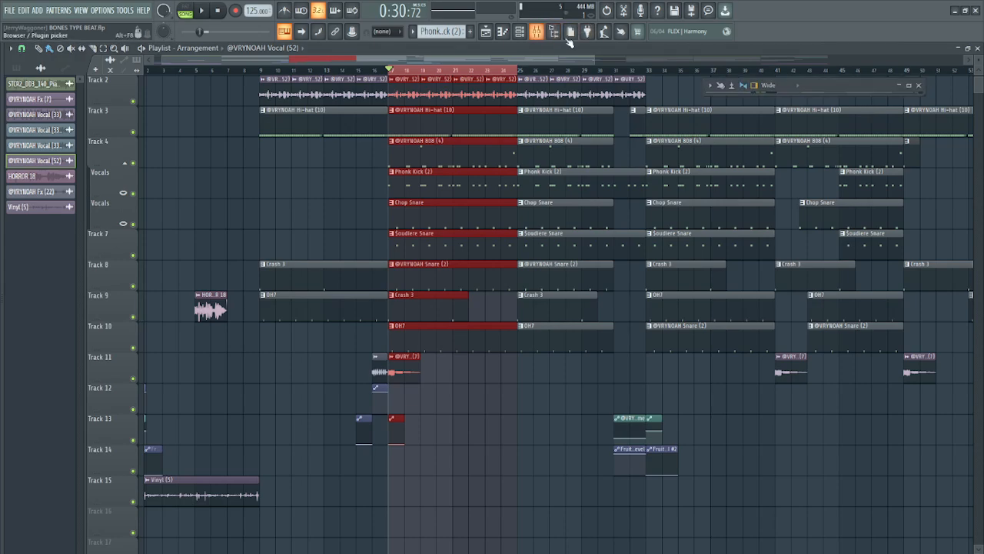
double_click(836, 86)
key("space")
key("space")
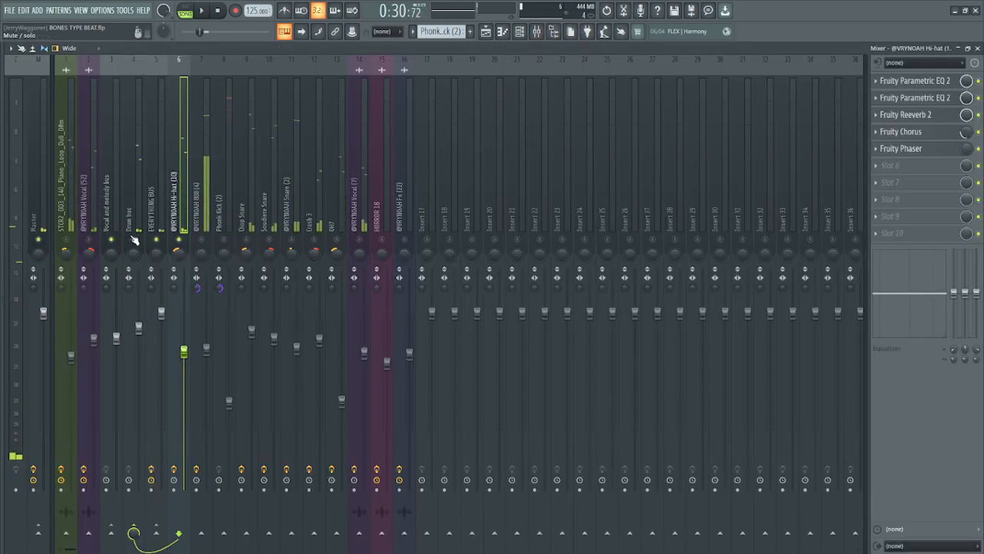
Step: Compare the routing of the hi-hat and Drum bus inserts, then play the hi-hat through its full effects chain
left_click(137, 223)
left_click(176, 216)
left_click(141, 215)
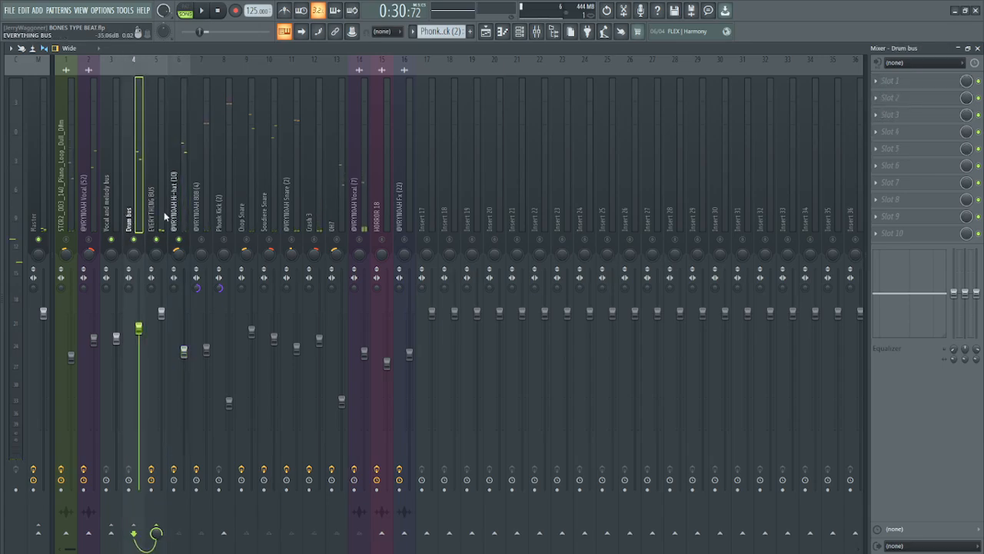
left_click(176, 216)
left_click(139, 211)
left_click(196, 215)
left_click(180, 213)
left_click(140, 213)
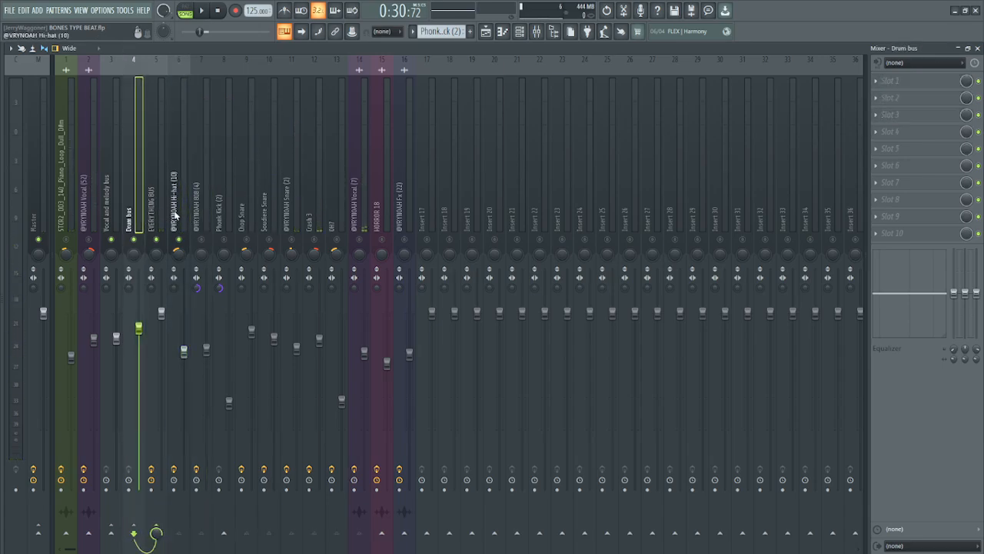
left_click(177, 213)
left_click(140, 207)
left_click(173, 209)
key("space")
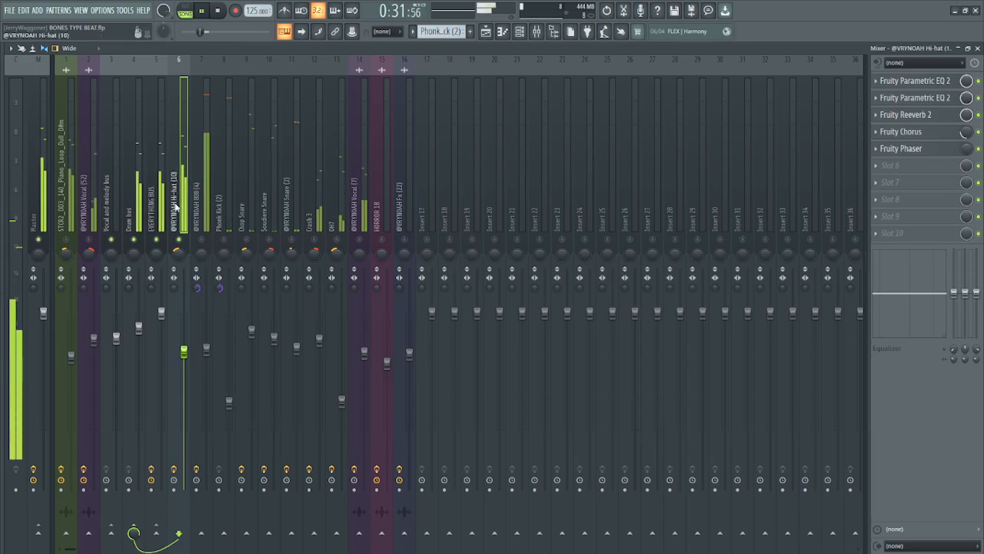
key("space")
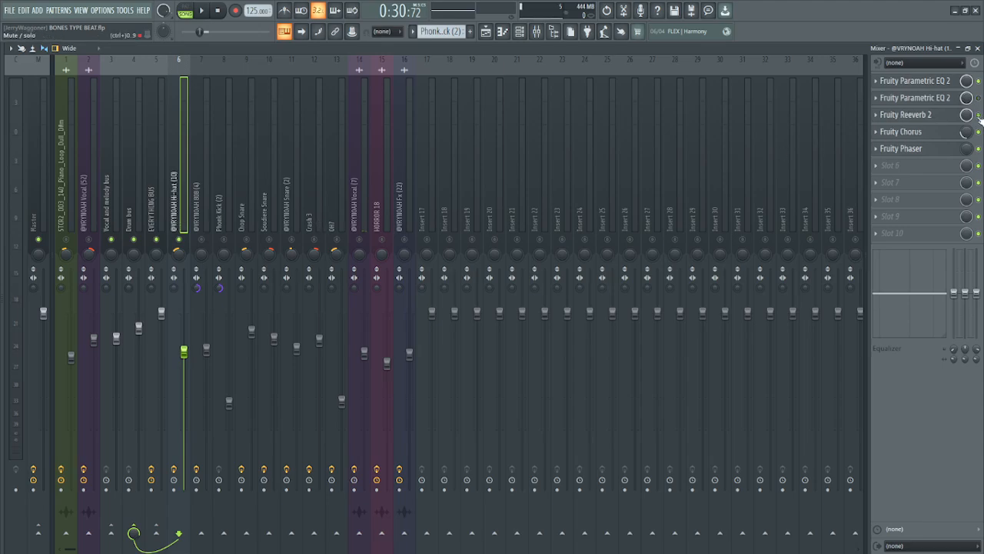
Step: Audition the hi-hat's first Parametric EQ 2 by sweeping its high-pass band down to about 29 Hz and back up to about 1482 Hz
left_click(914, 85)
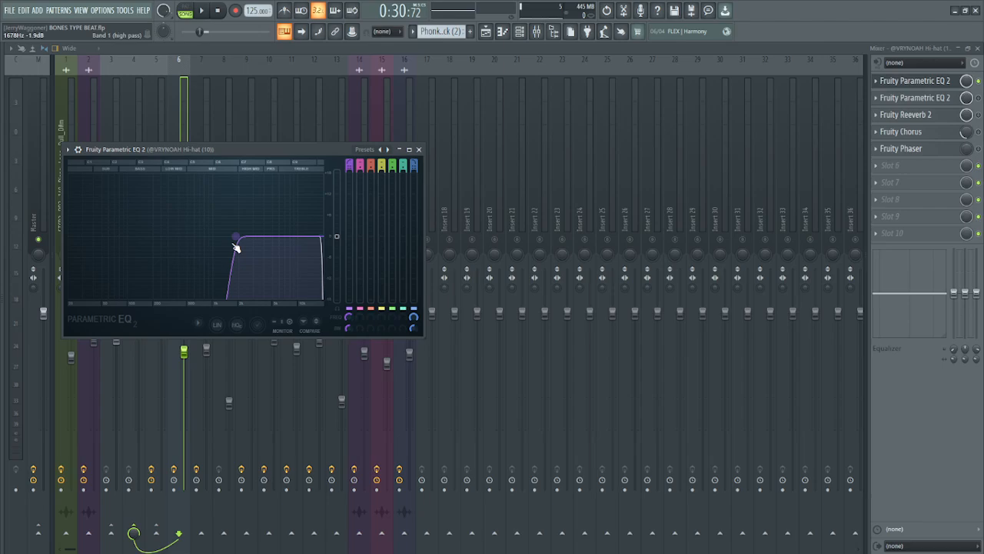
left_click_drag(244, 244, 69, 238)
key("space")
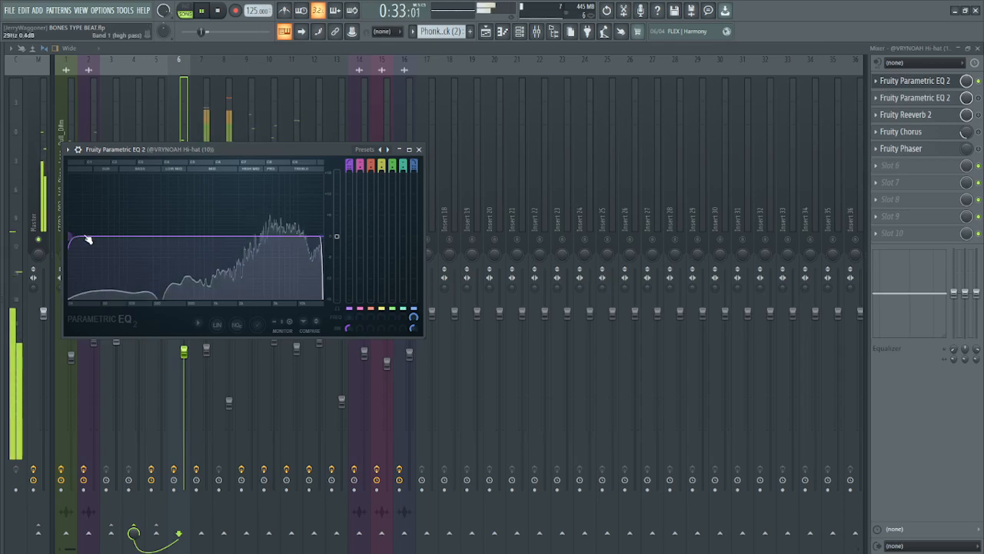
left_click_drag(70, 237, 229, 240)
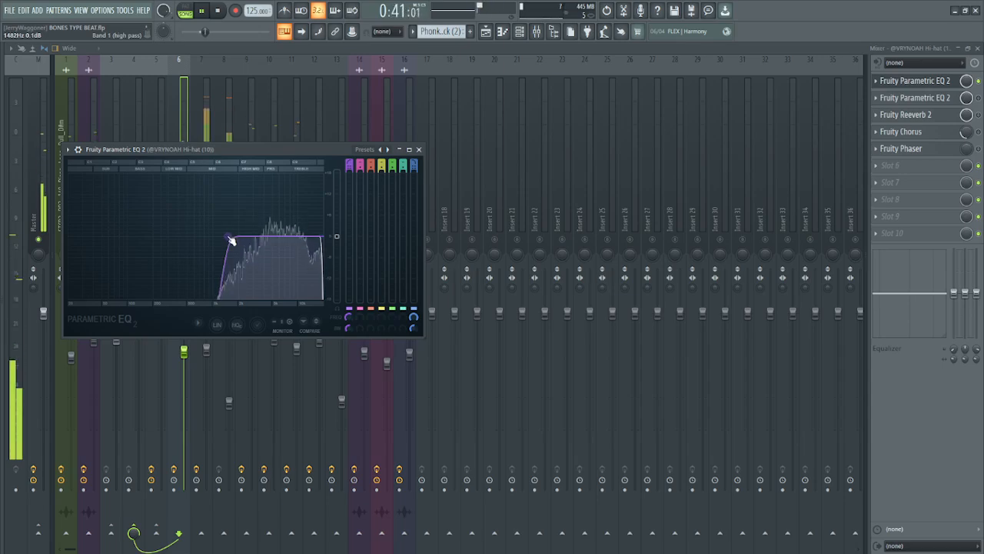
left_click(419, 150)
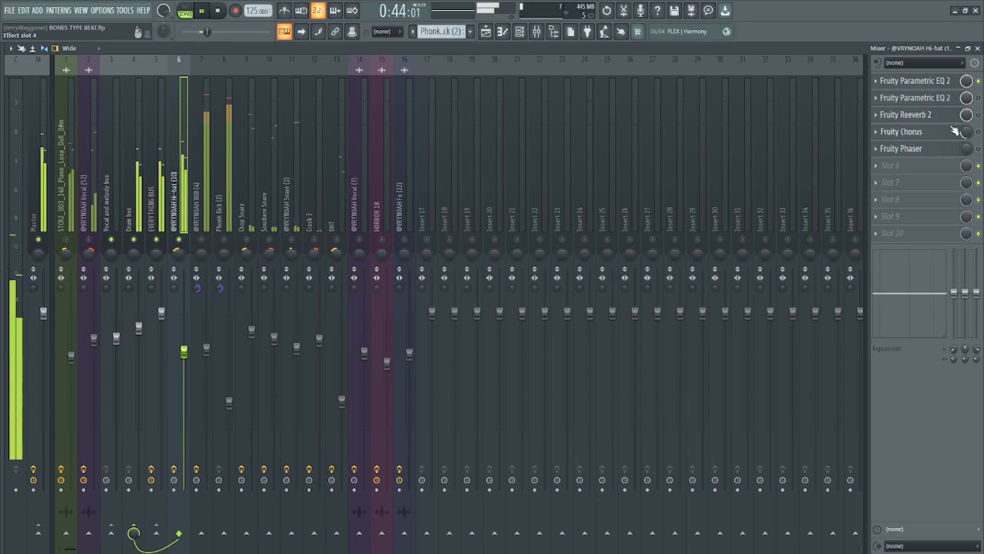
key("space")
Step: Examine the high band of the hi-hat's second Parametric EQ 2, then enable that effect
left_click(952, 97)
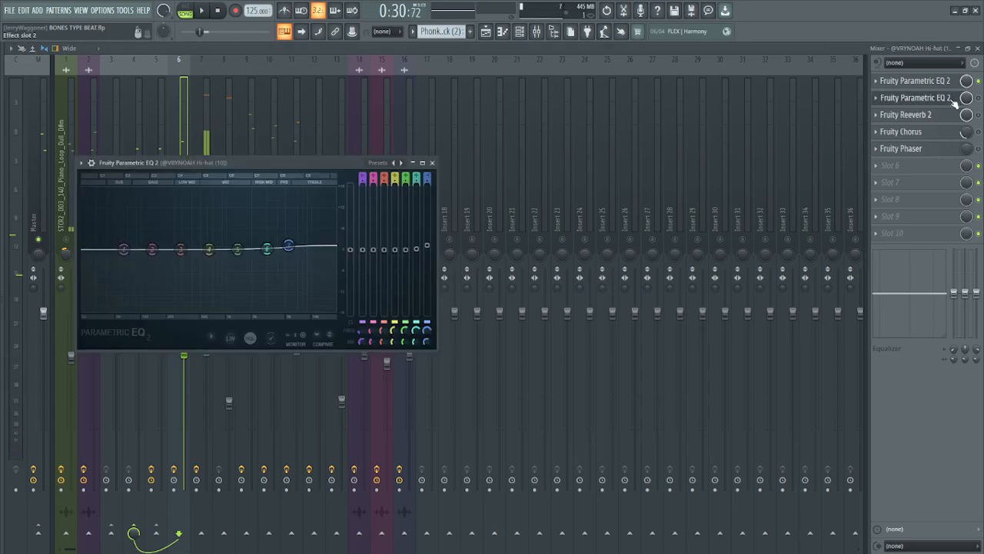
left_click(953, 98)
left_click(953, 98)
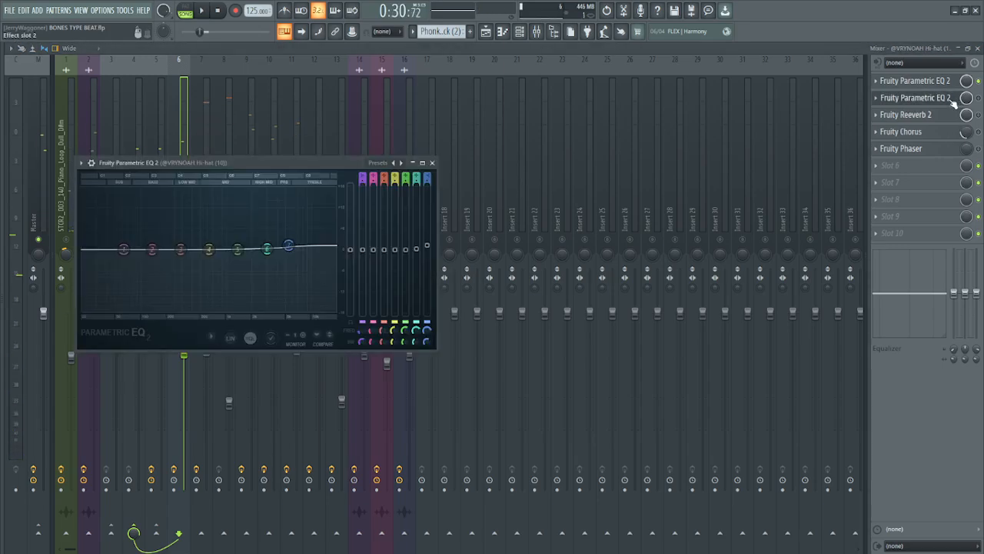
left_click(433, 165)
left_click(915, 106)
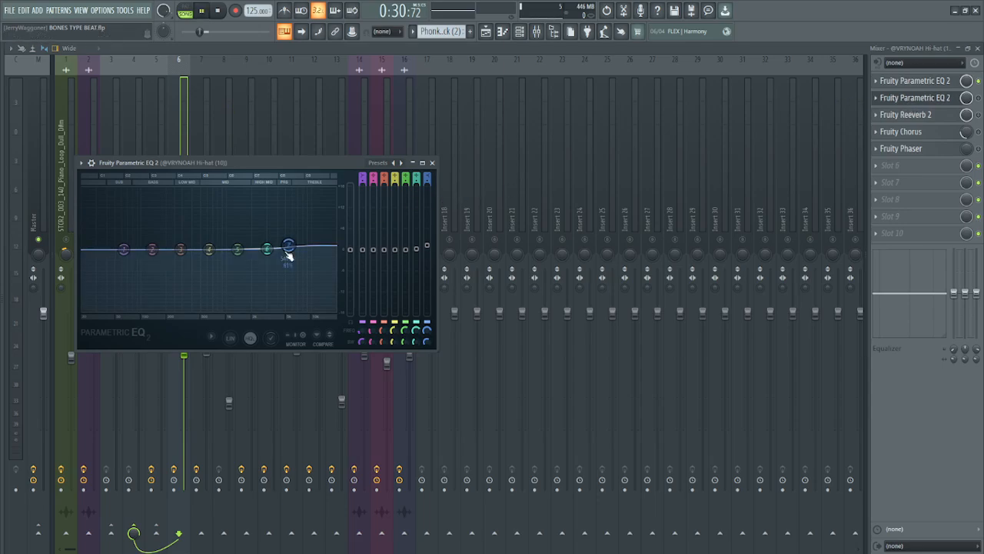
key("space")
left_click(978, 99)
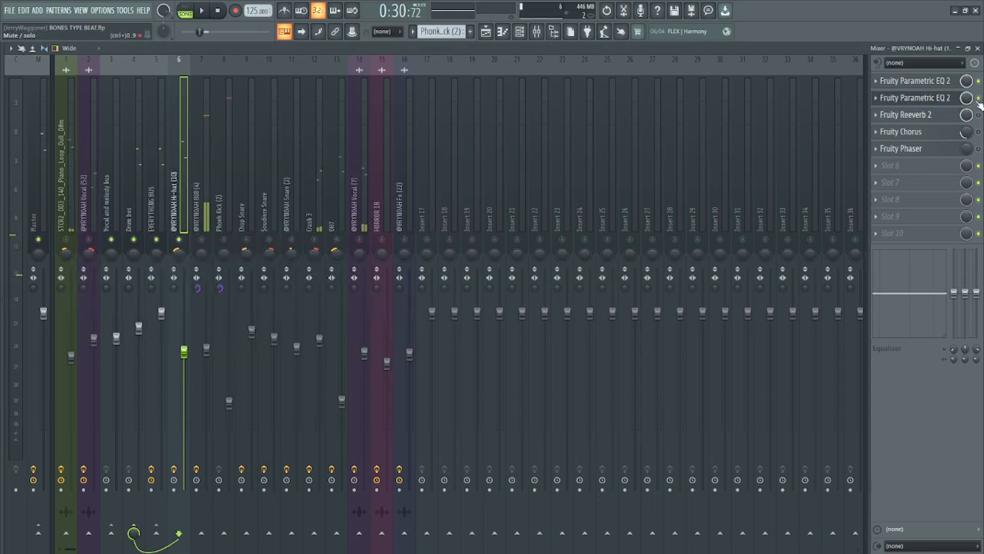
Step: Play the hi-hat and compare its sound with the second Parametric EQ 2 on and off, checking its spectrum
key("space")
left_click(940, 100)
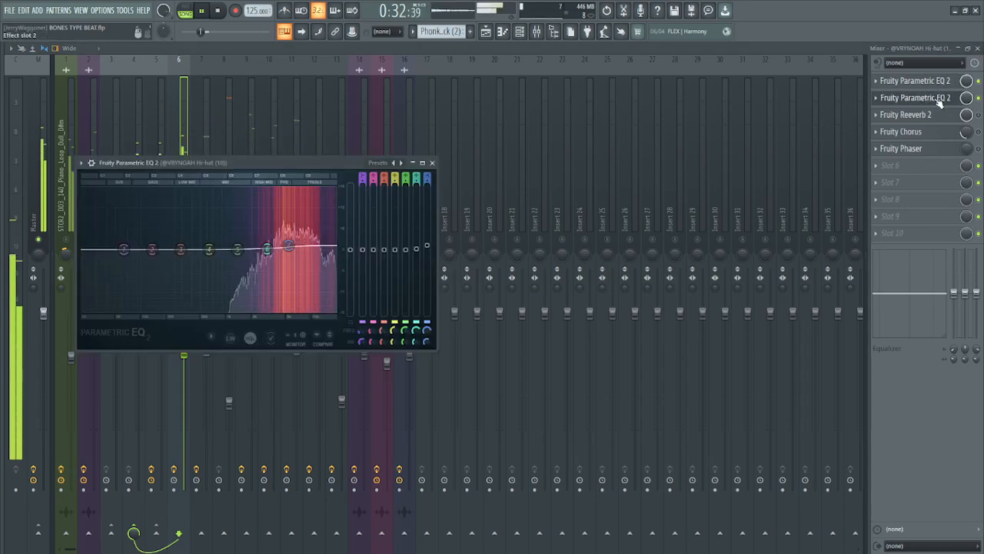
left_click(979, 99)
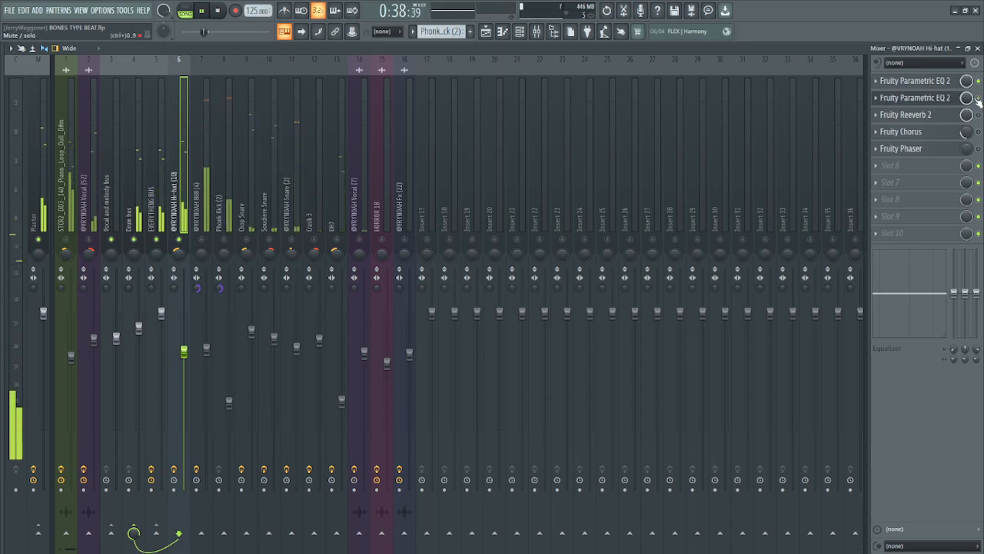
key("space")
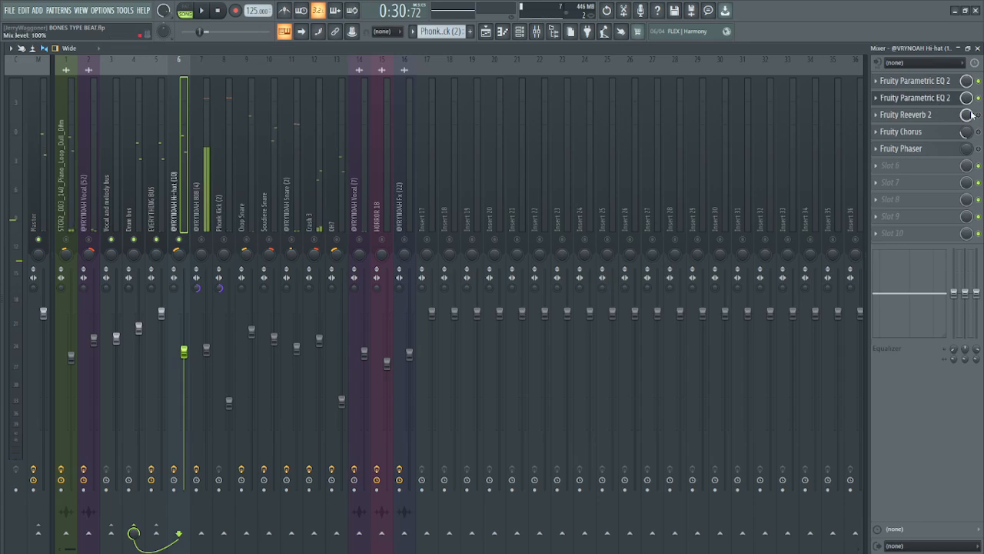
Step: Enable Fruity Reeverb 2 on the hi-hat insert and play the hi-hat while examining the reverb settings
left_click(951, 114)
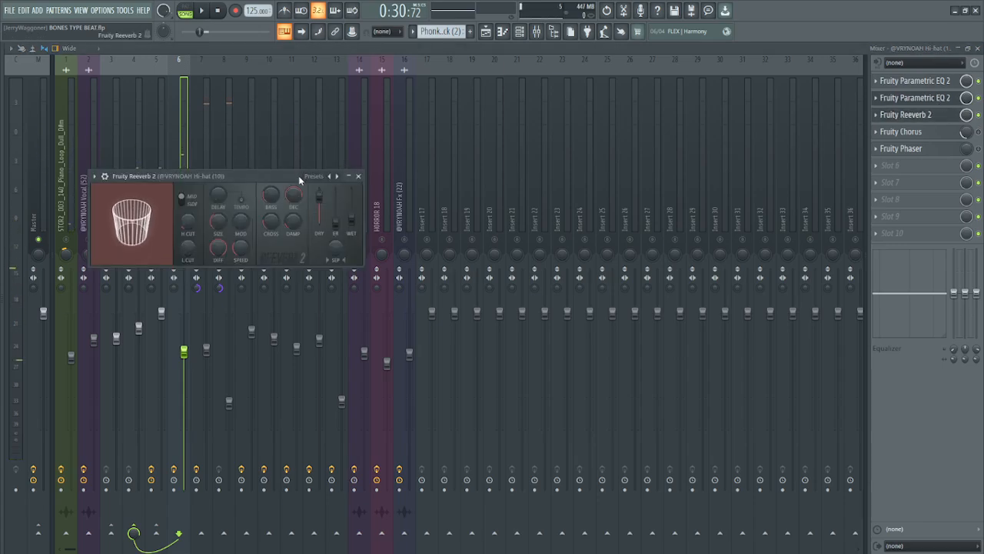
key("space")
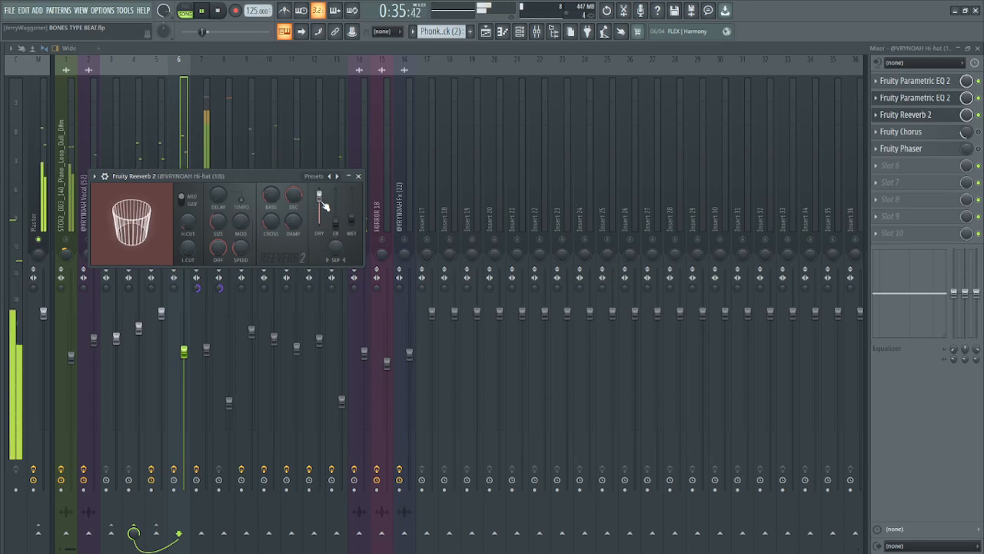
key("space")
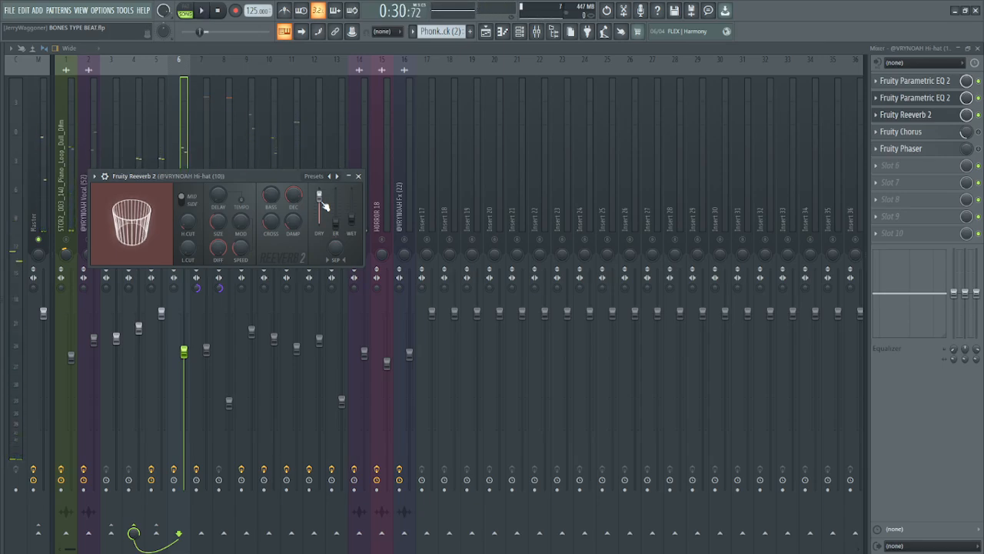
left_click(358, 176)
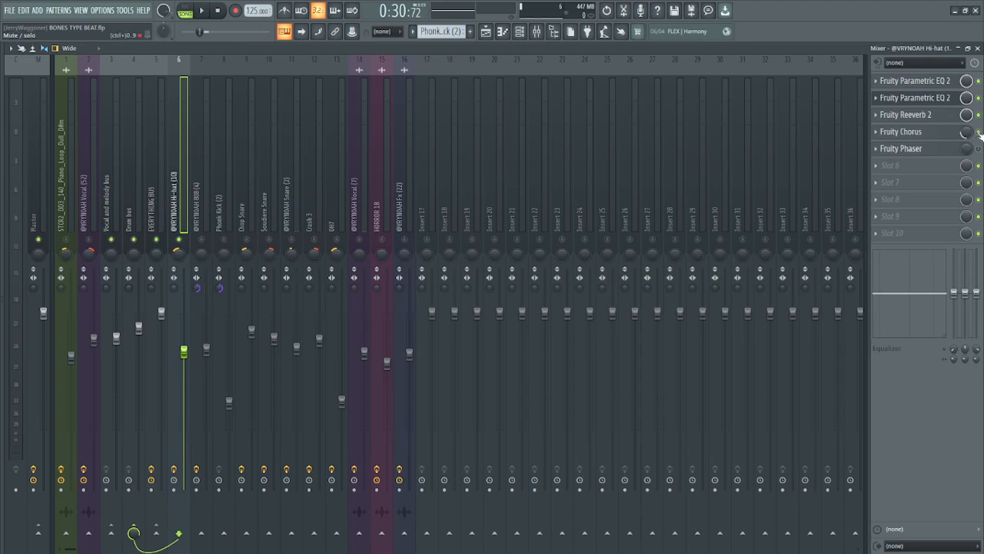
Step: Compare the hi-hat with Fruity Chorus on and off, leave it enabled and examine its settings
key("space")
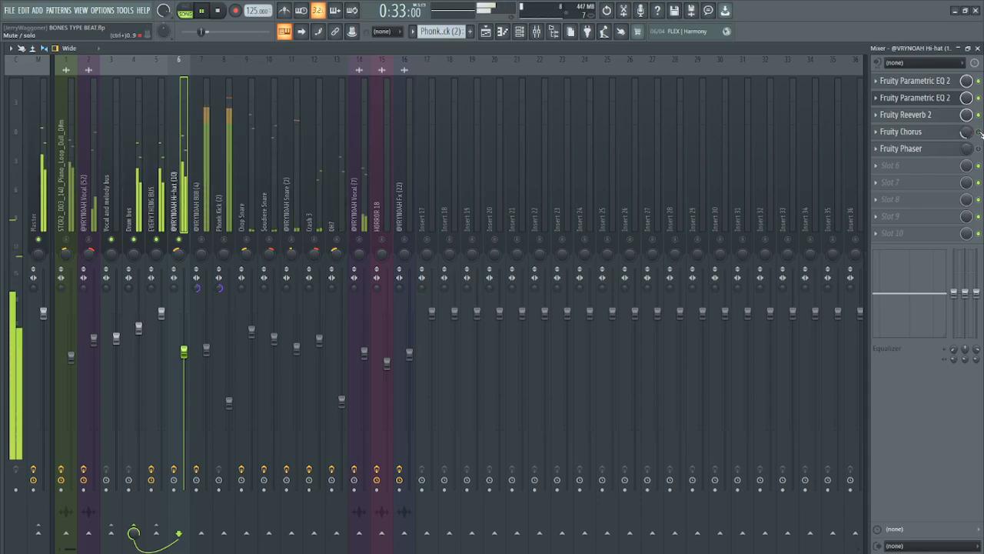
key("space")
left_click(938, 133)
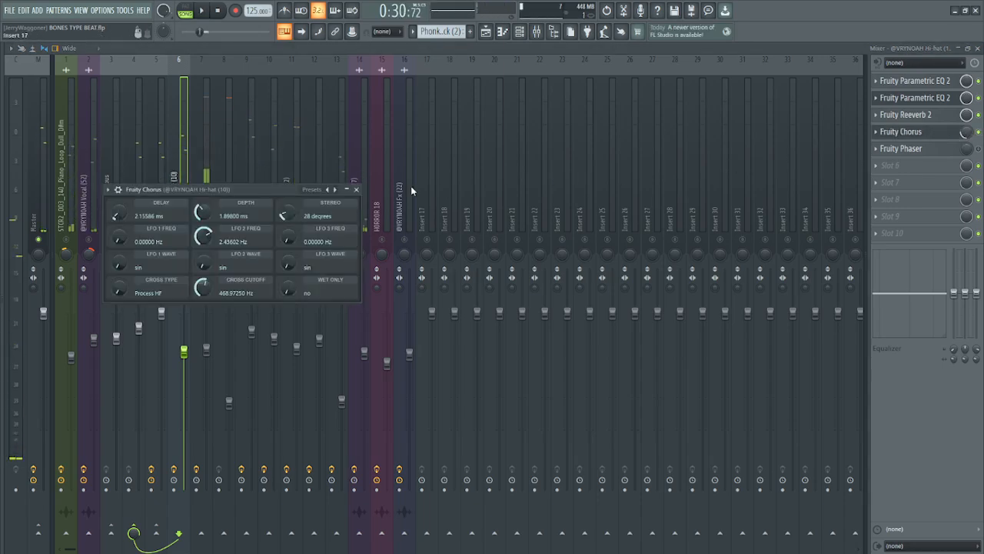
left_click(357, 189)
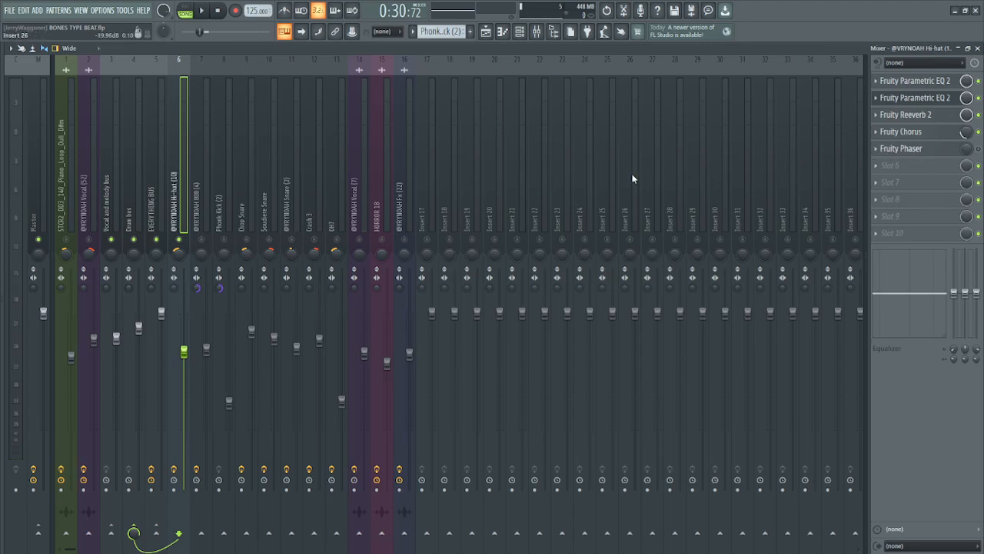
Step: Switch playback from the hi-hat insert to the 808 insert and adjust the low-pass band in its first Parametric EQ 2
left_click(201, 241)
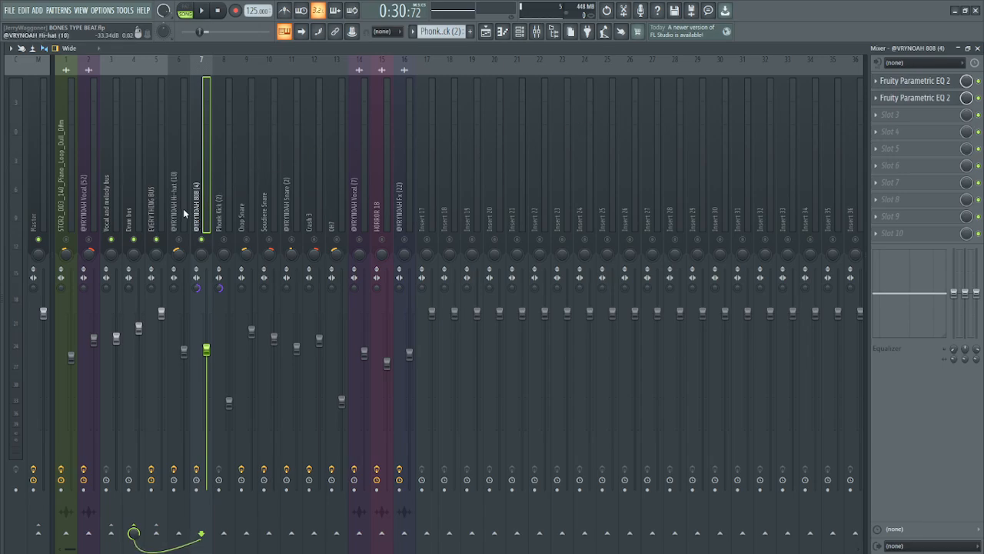
key("space")
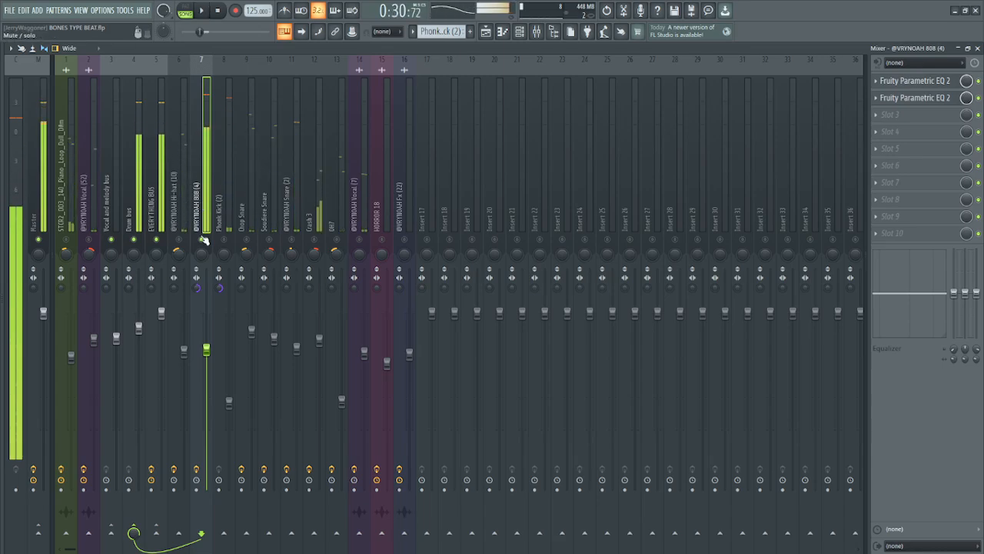
left_click(927, 80)
key("space")
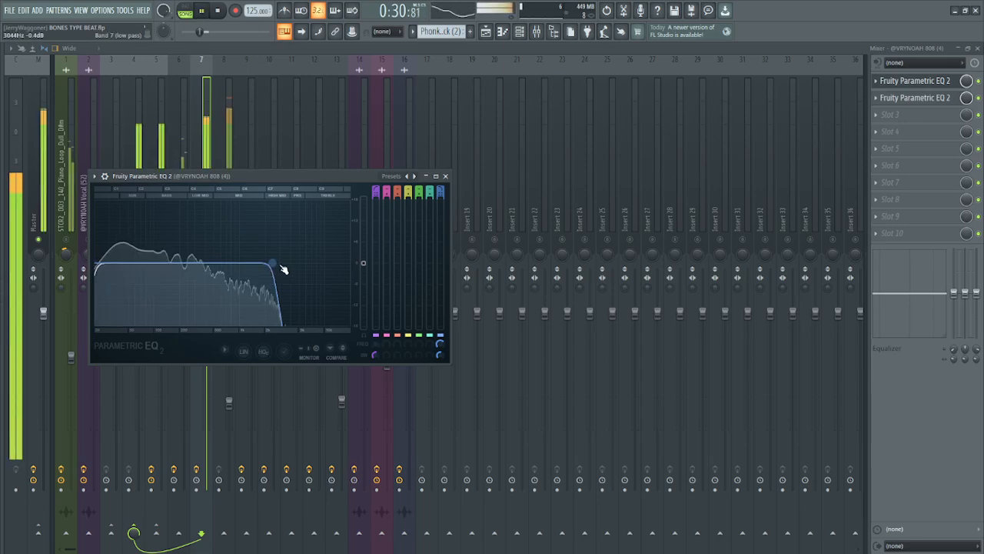
mouse_move(274, 264)
left_mouse_down()
mouse_move(349, 264)
mouse_move(277, 263)
left_mouse_up()
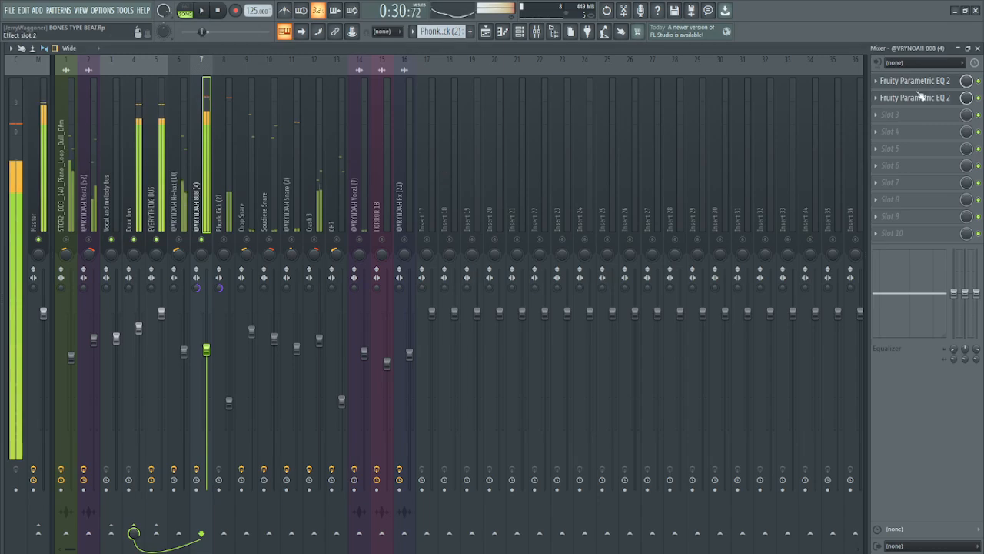
Step: Examine the low-end curve of the 808's second Parametric EQ 2 and compare the sound with it on and off
left_click(939, 98)
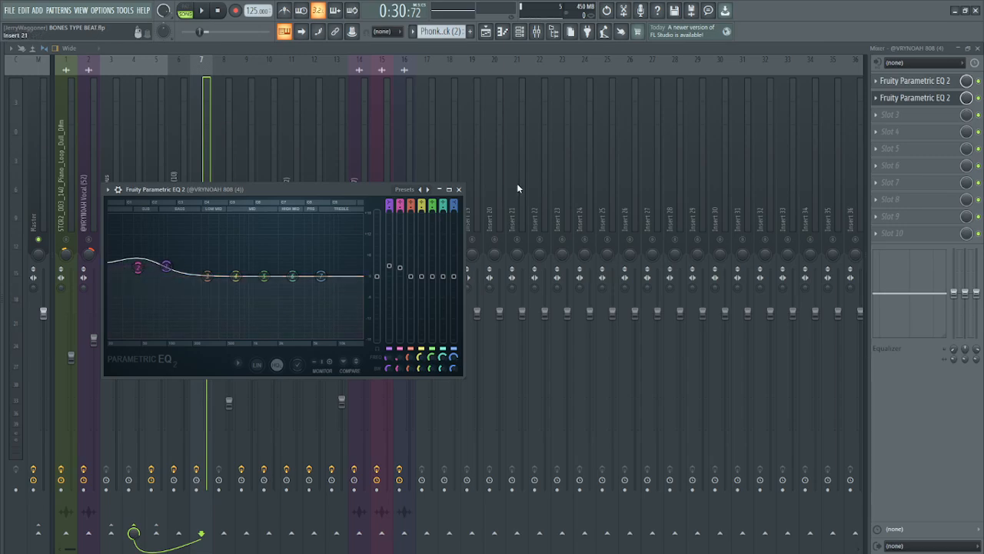
left_click(459, 189)
key("space")
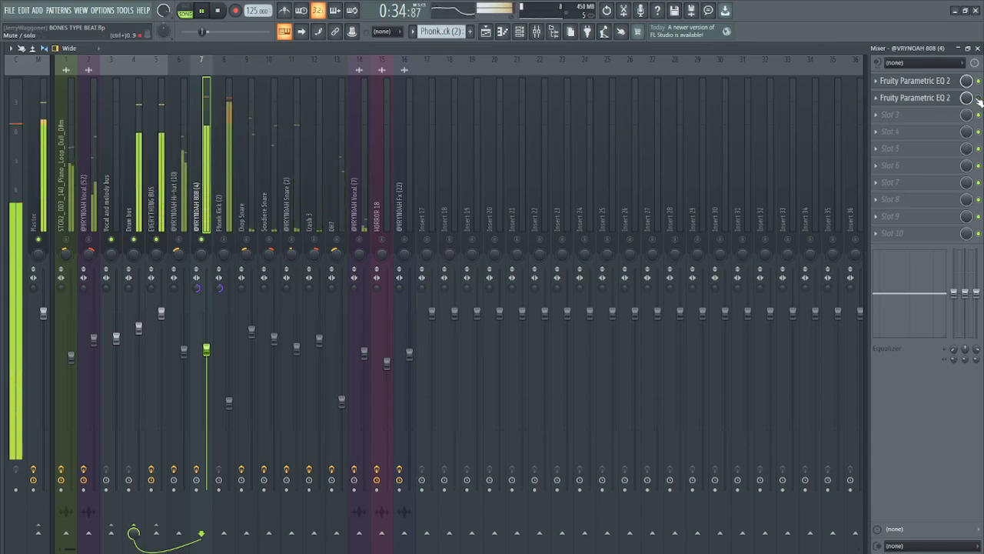
key("space")
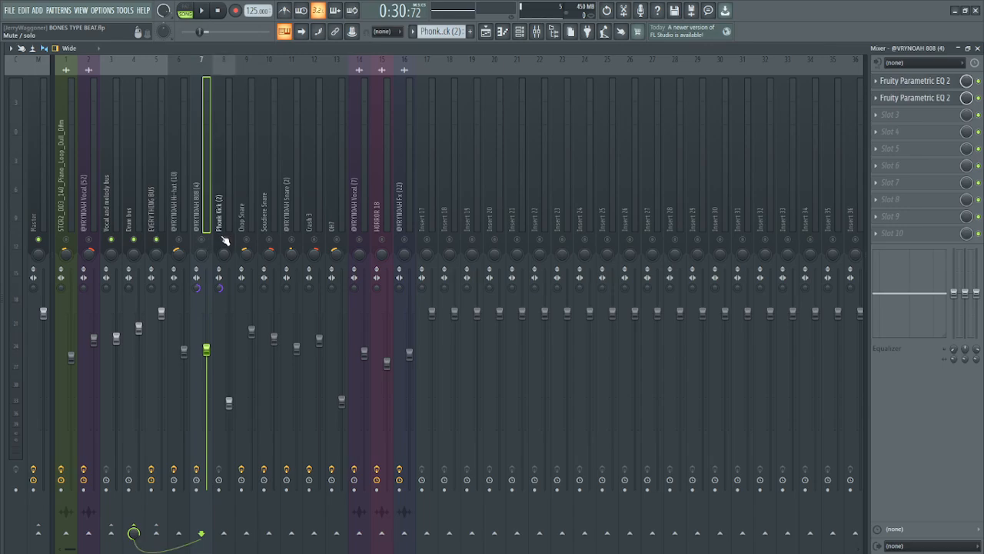
Step: Select the Phonk Kick (2) insert and play the kick on its own to hear its dry sound
left_click(221, 214)
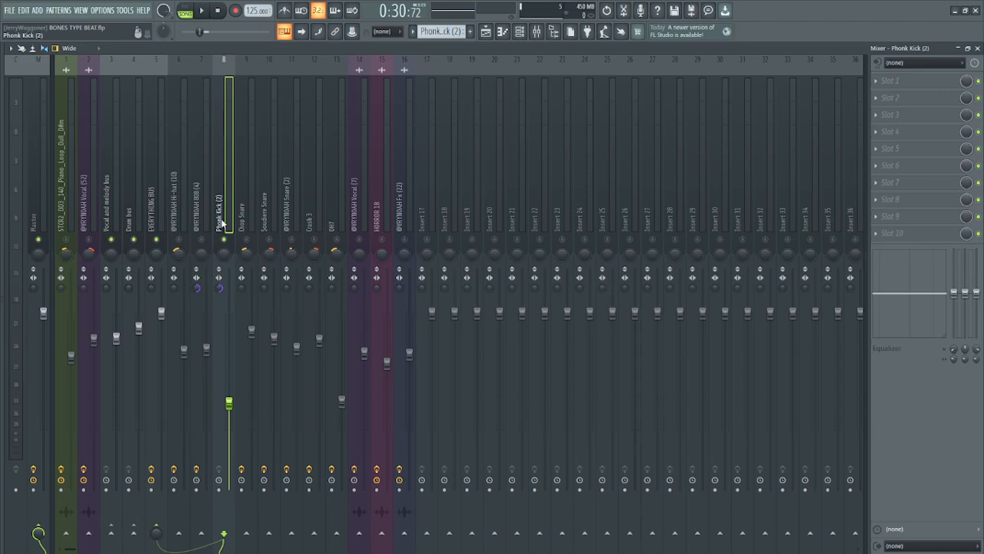
key("space")
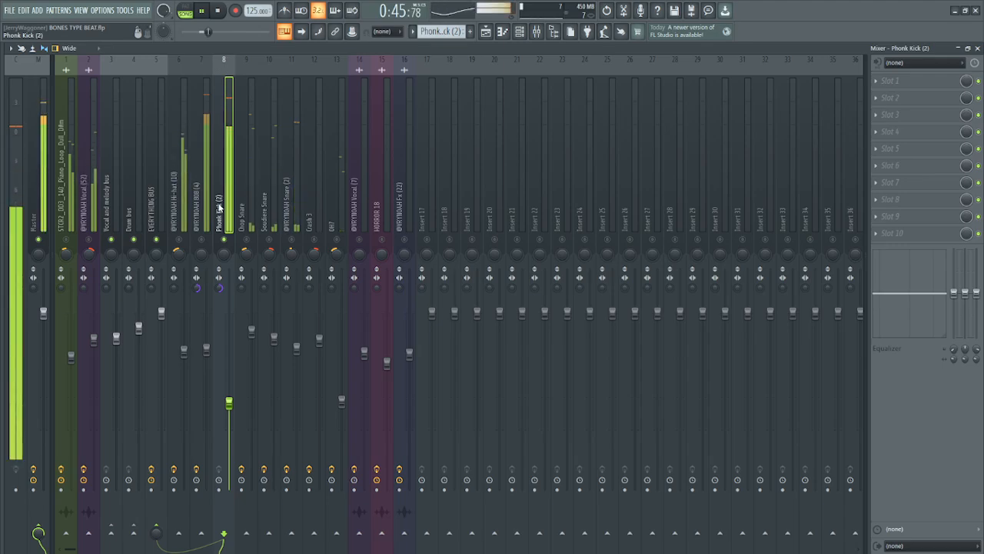
key("space")
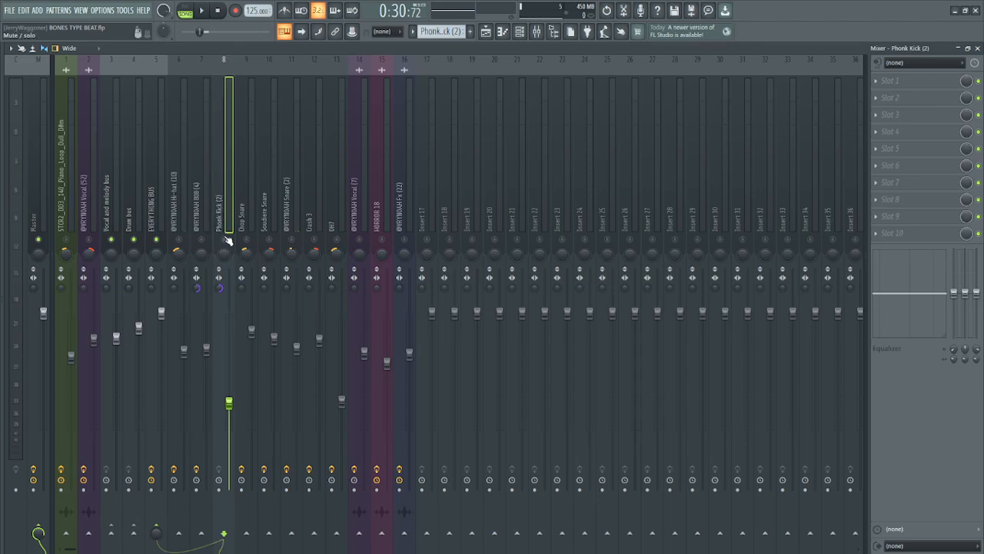
Step: Audition the Chop Snare on its own and examine the curve of its Fruity Parametric EQ 2 during playback
left_click(247, 225)
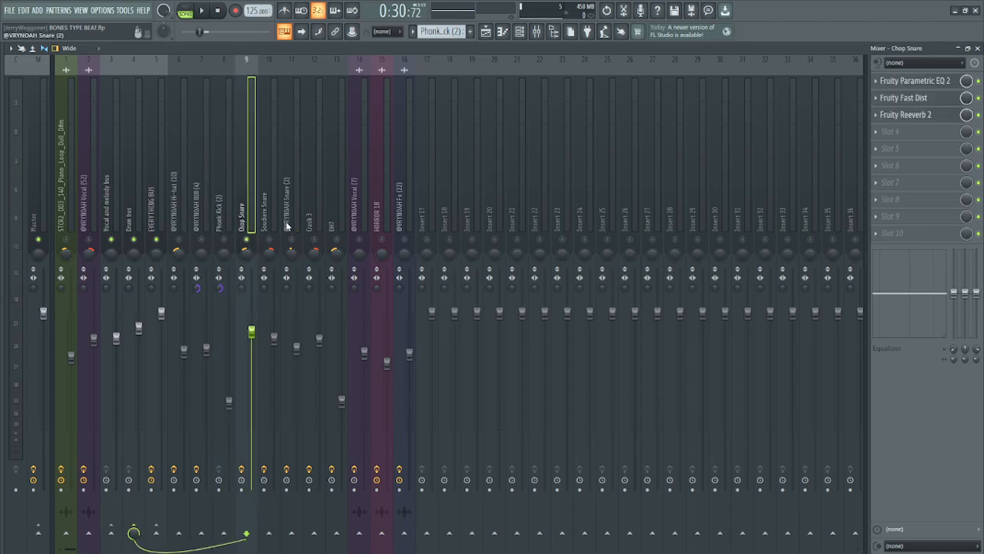
key("space")
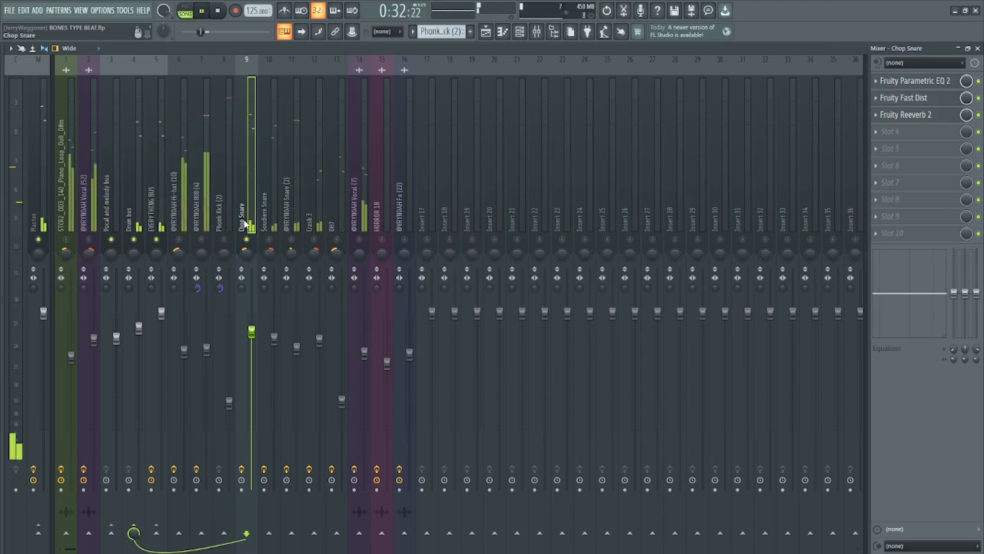
key("space")
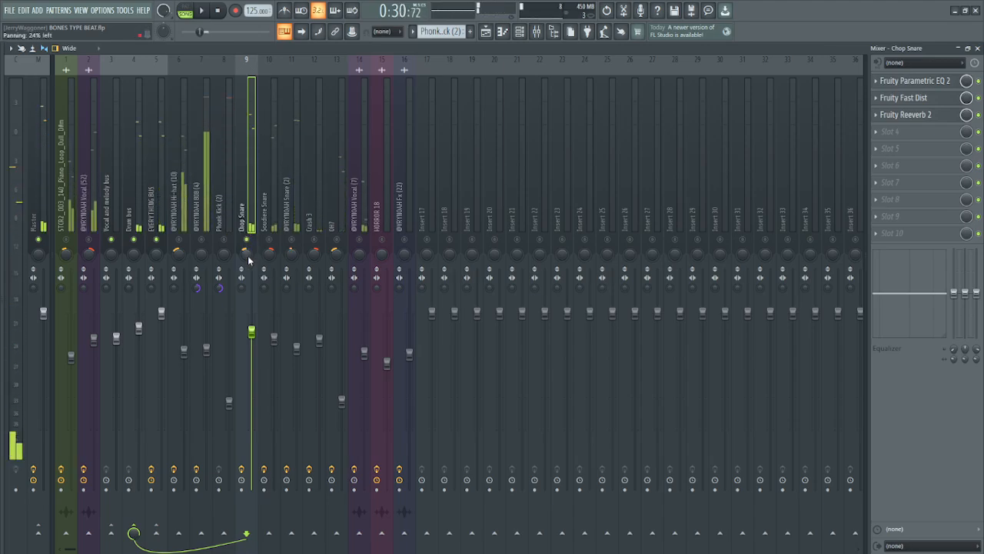
left_click(926, 81)
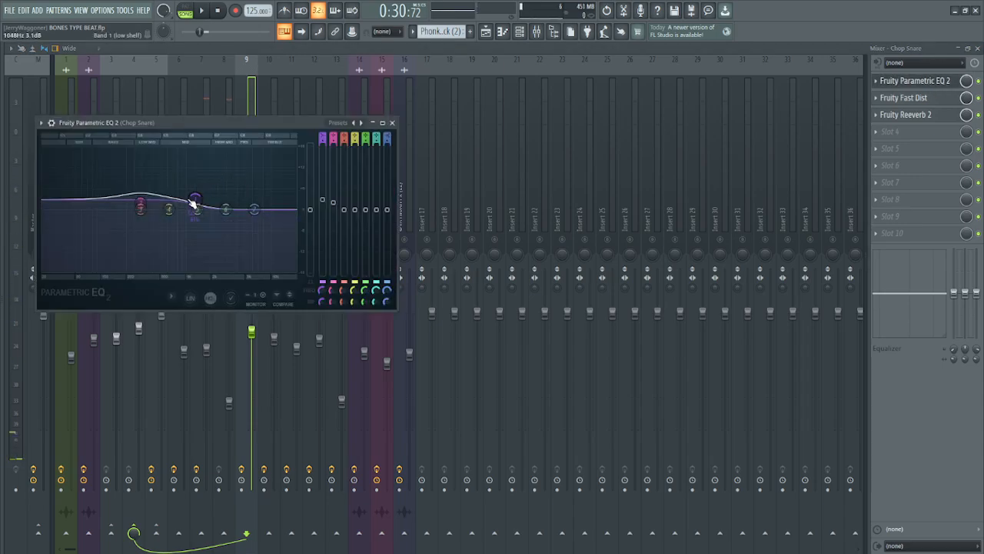
key("space")
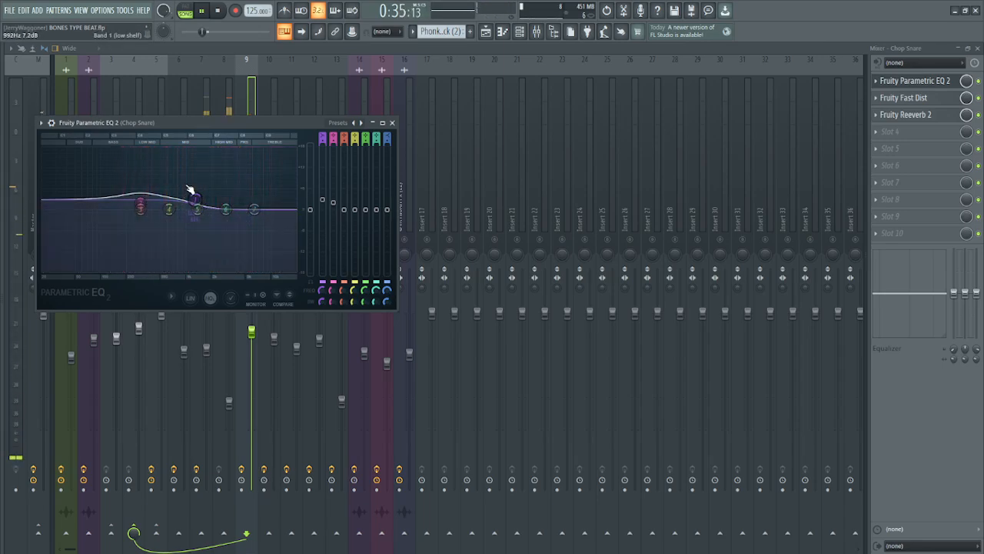
key("space")
left_click(372, 122)
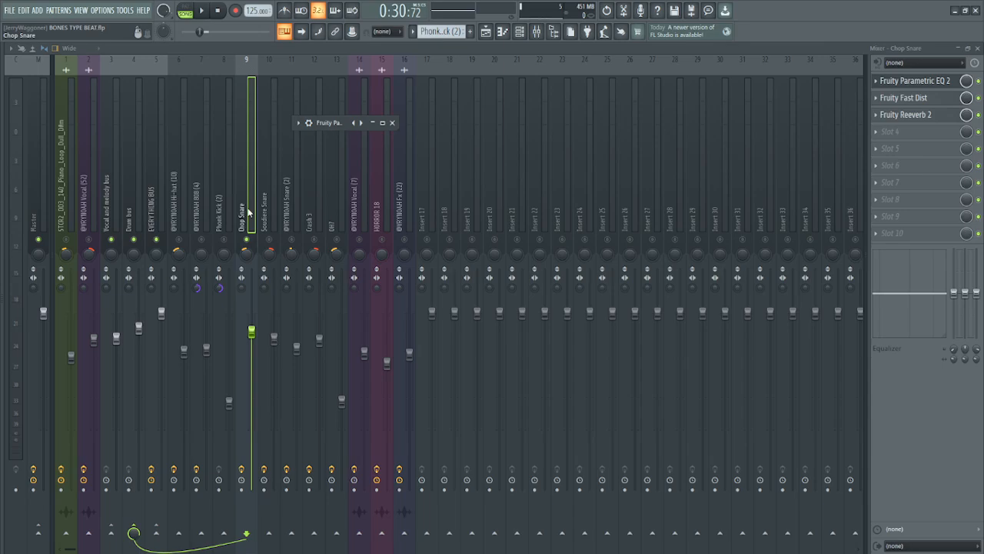
Step: Select the Soudiere Snare insert and play it briefly in solo
left_click(269, 219)
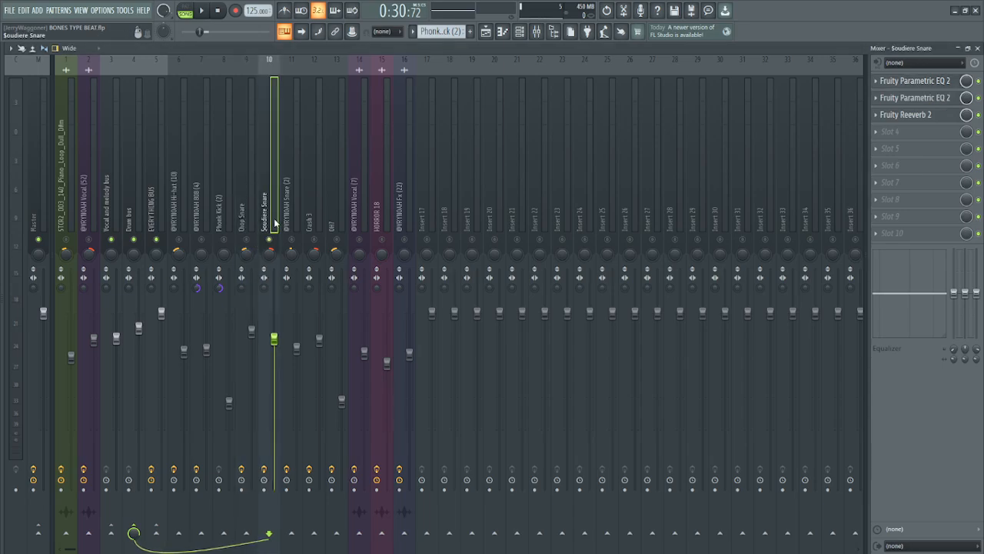
key("space")
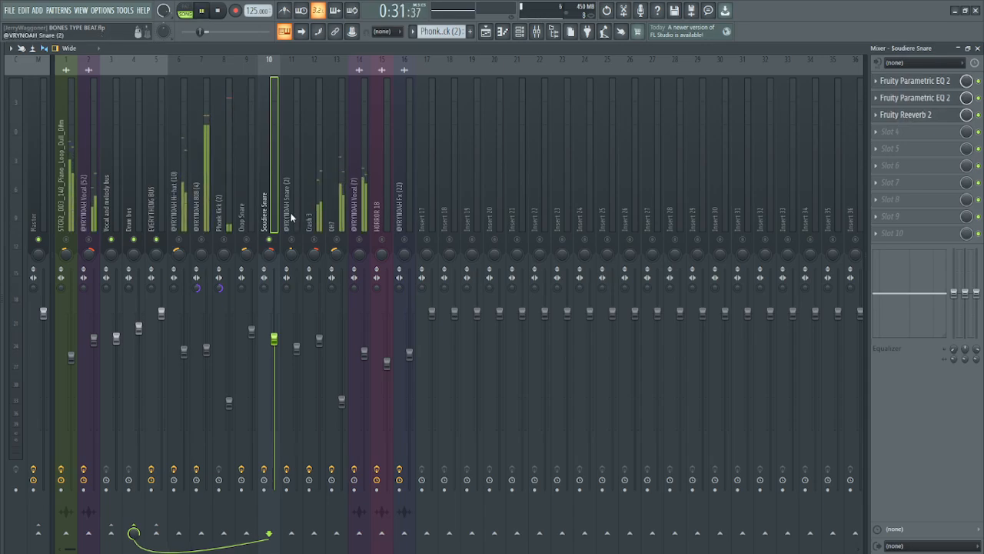
key("space")
Step: Return to the Chop Snare insert and examine its Fruity Fast Dist and Fruity Reeverb 2 settings
left_click(252, 227)
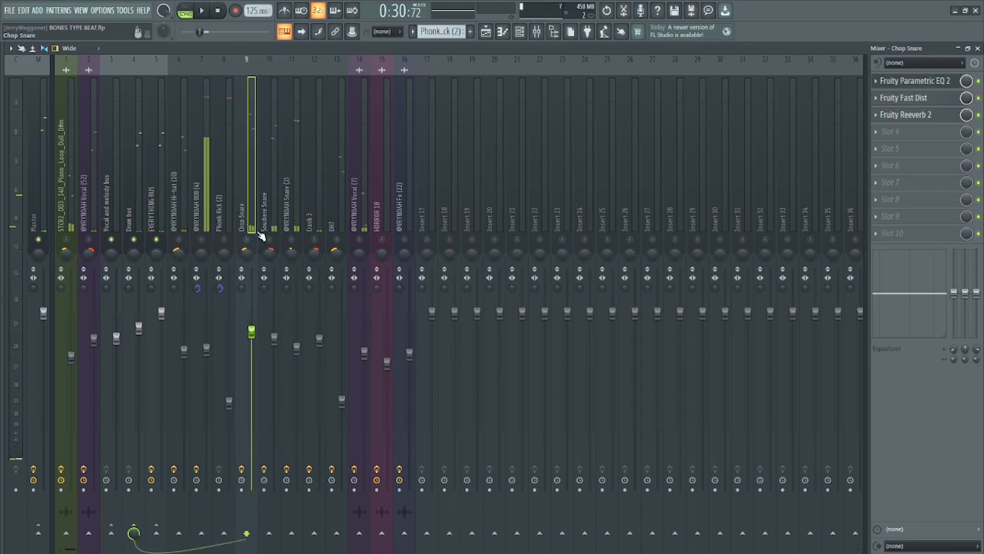
left_click(921, 100)
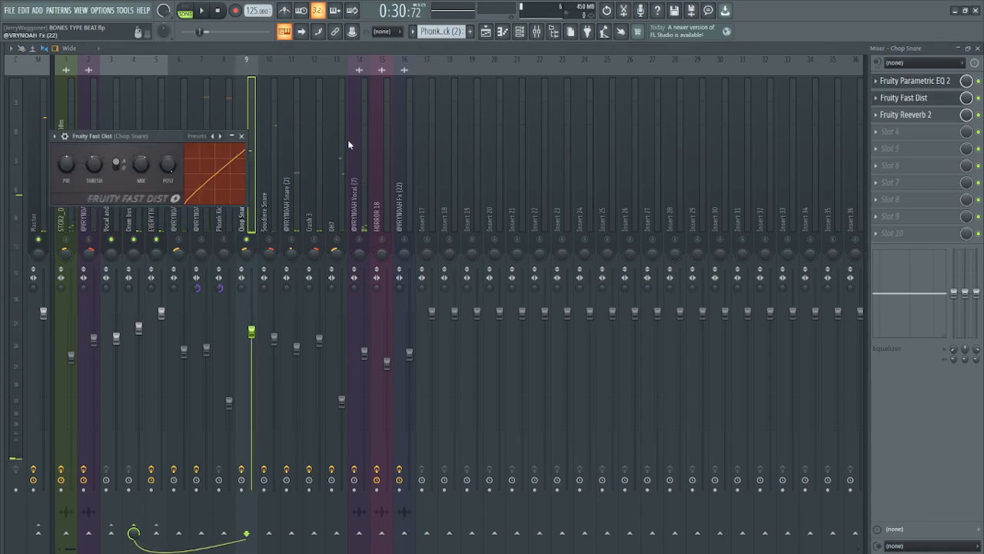
left_click(241, 137)
left_click(908, 118)
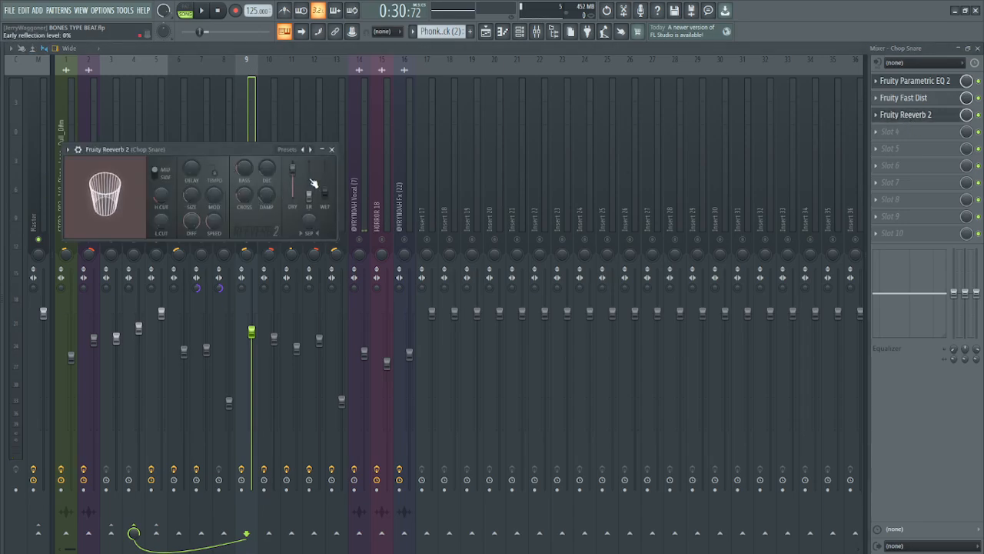
left_click(331, 150)
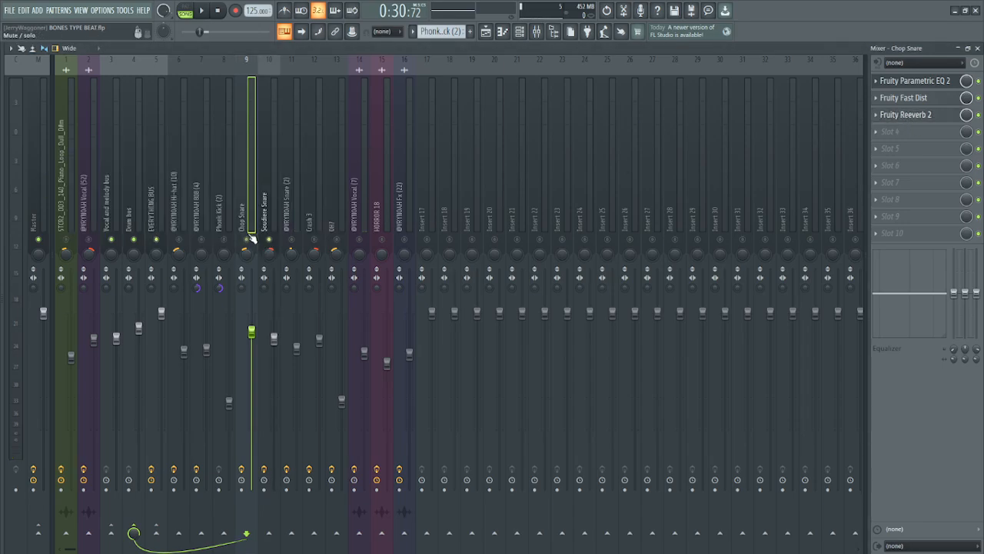
Step: Examine both Parametric EQ 2 curves and the Fruity Reeverb 2 on the Soudiere Snare insert and play the snare
left_click(265, 223)
left_click(915, 81)
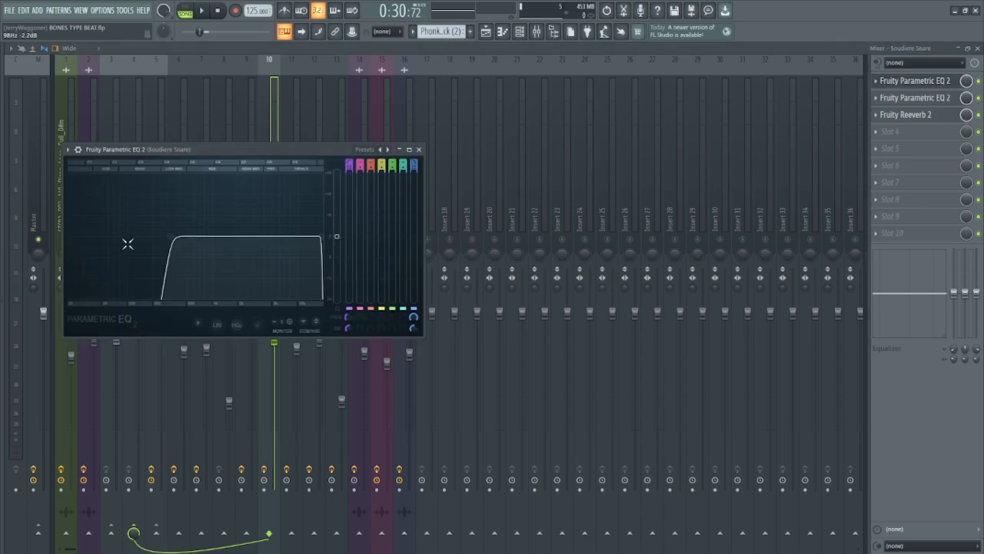
left_click(418, 149)
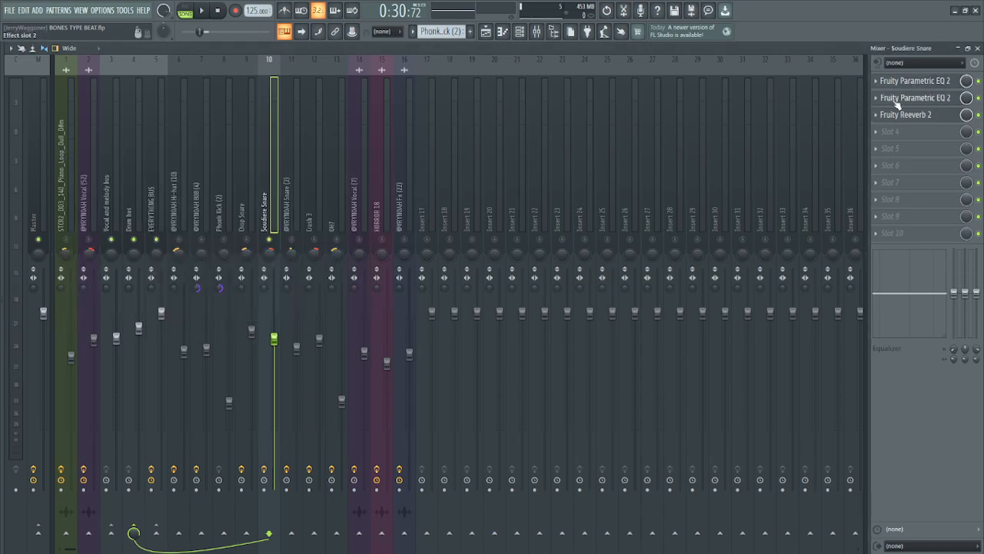
left_click(898, 100)
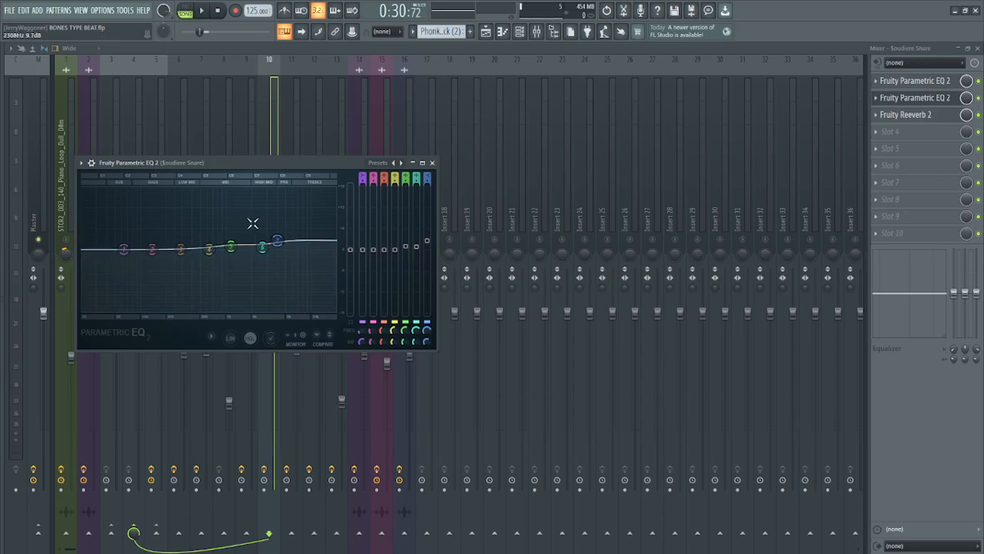
left_click(432, 162)
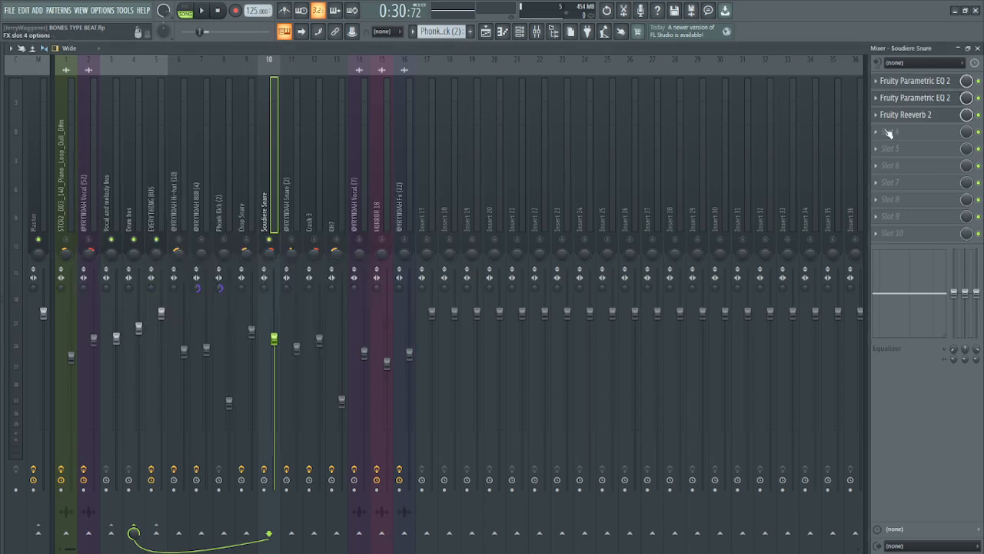
left_click(901, 116)
left_click(360, 176)
key("space")
key("space")
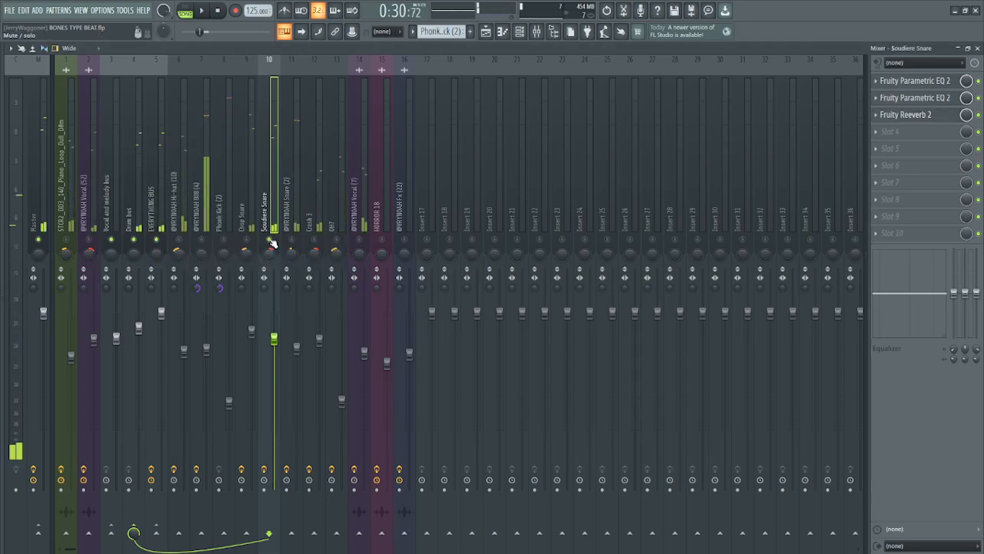
Step: Solo the snare on insert 11, examine its two Parametric EQ 2 curves and Fruity Reeverb 2, and play it
left_click(294, 243)
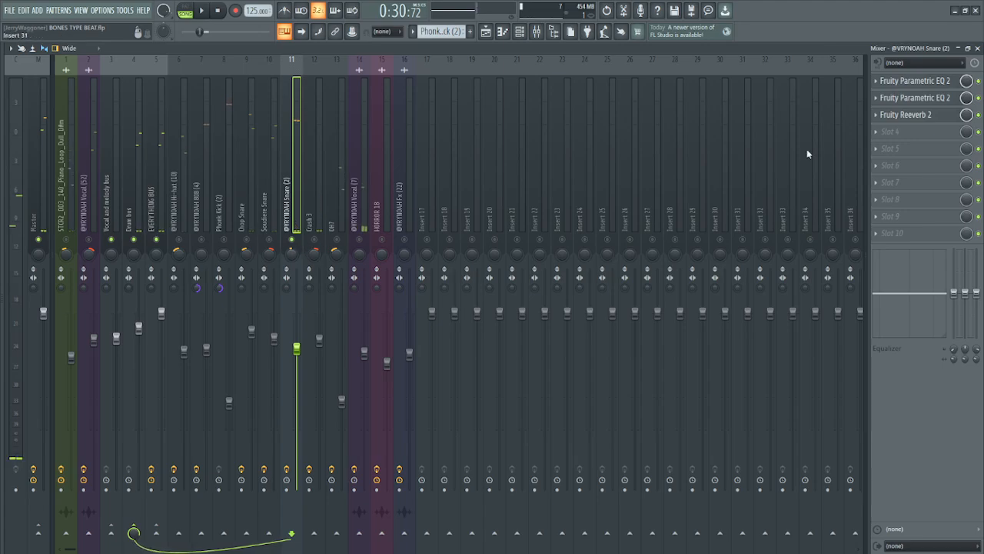
left_click(912, 81)
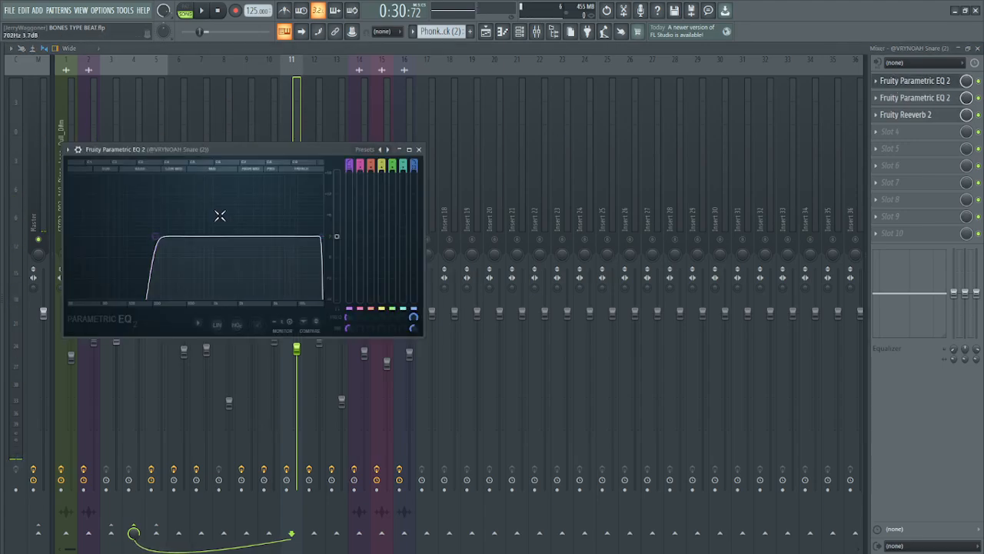
left_click(418, 149)
left_click(915, 98)
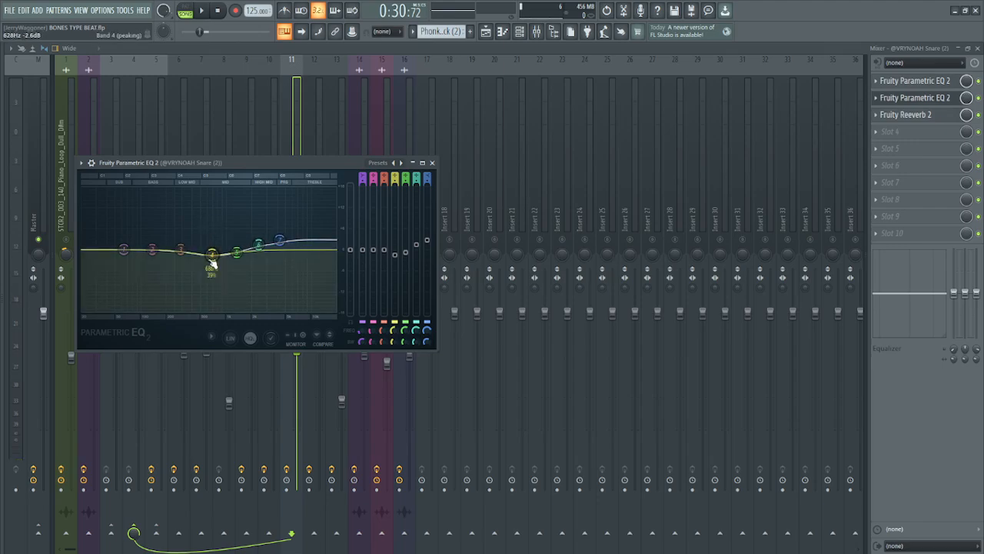
left_click(431, 164)
left_click(907, 115)
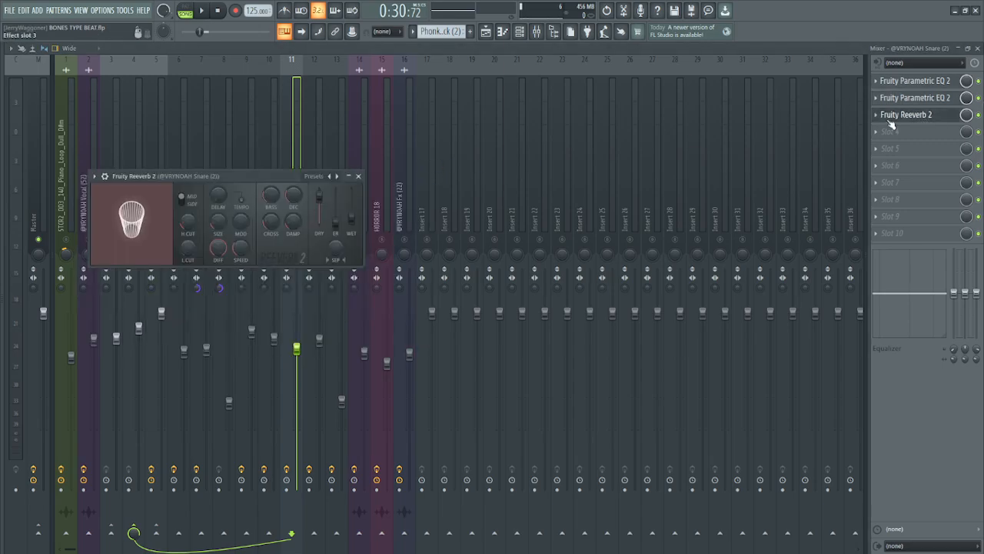
left_click(360, 176)
key("space")
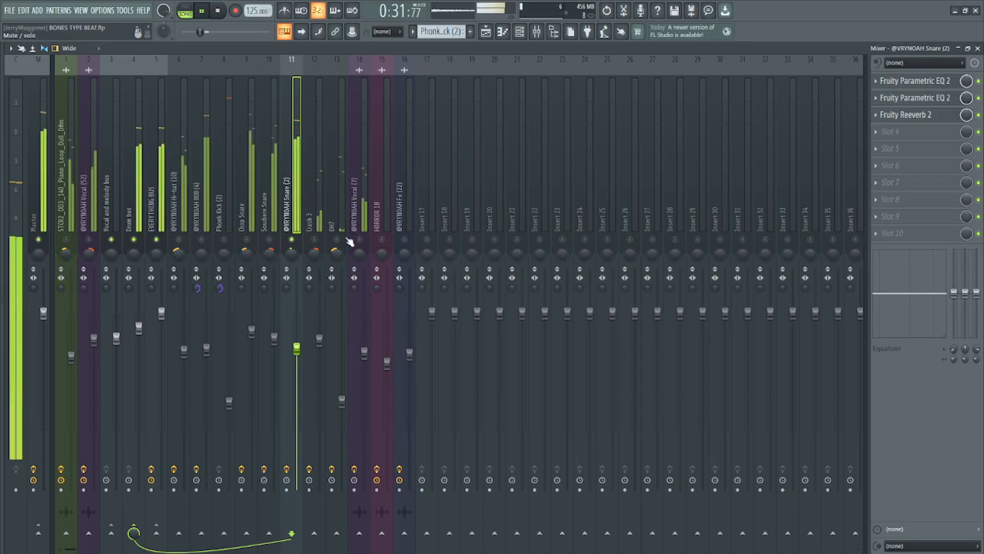
key("space")
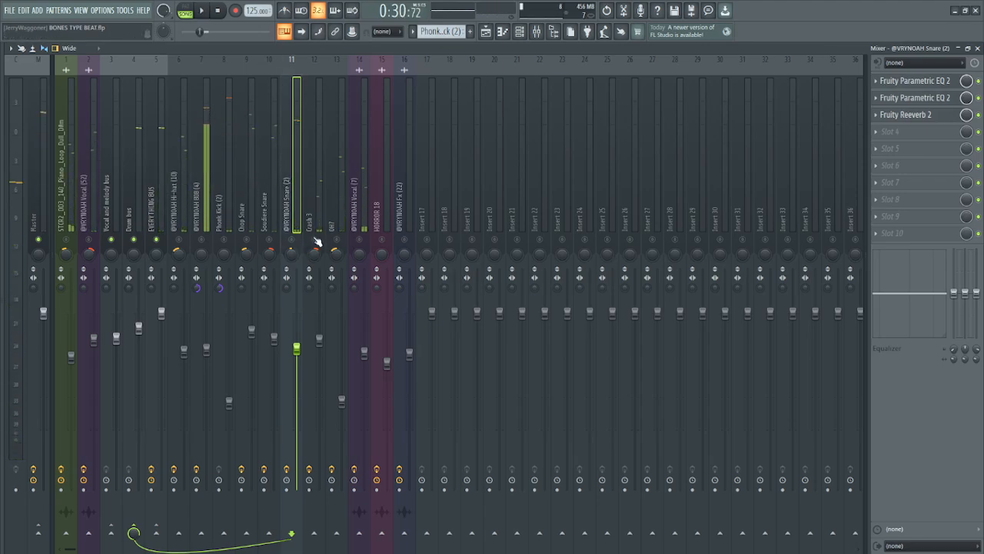
Step: Switch to the Crash 3 insert and examine the curves of its two Fruity Parametric EQ 2 effects
left_click(314, 223)
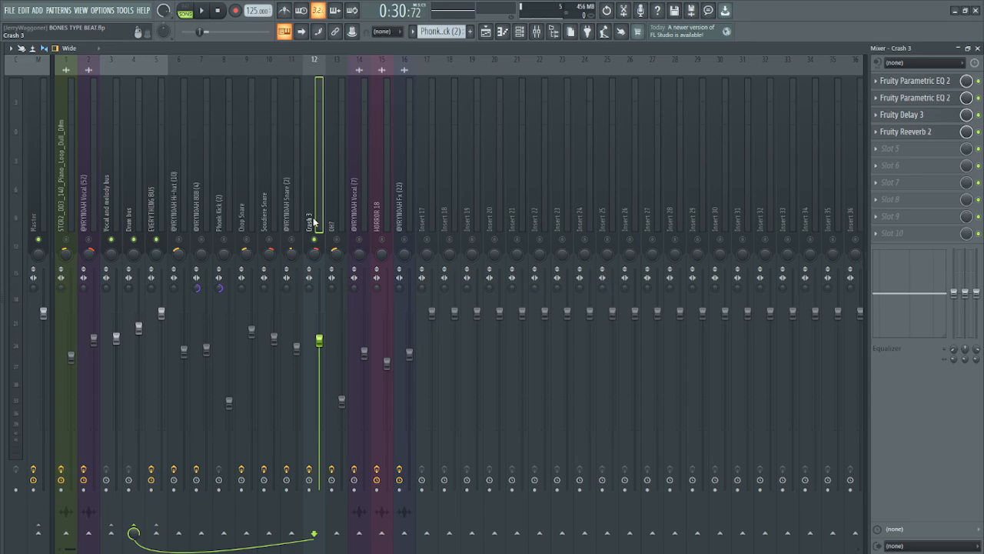
left_click(935, 82)
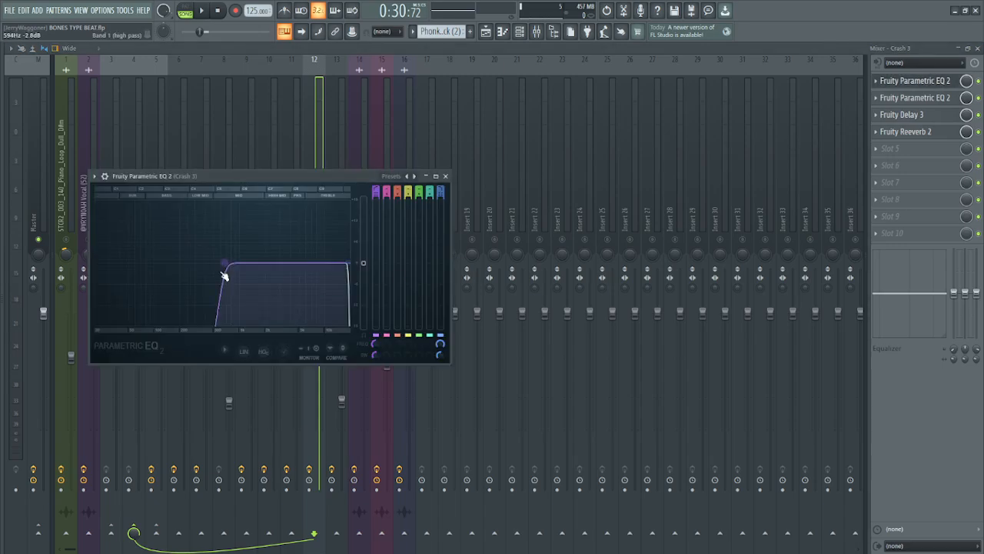
left_click(445, 176)
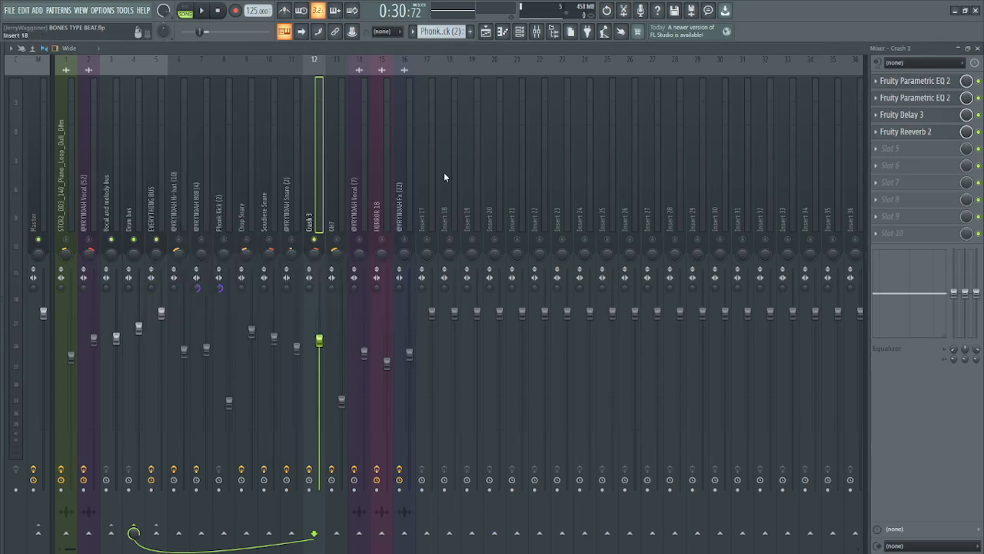
left_click(940, 99)
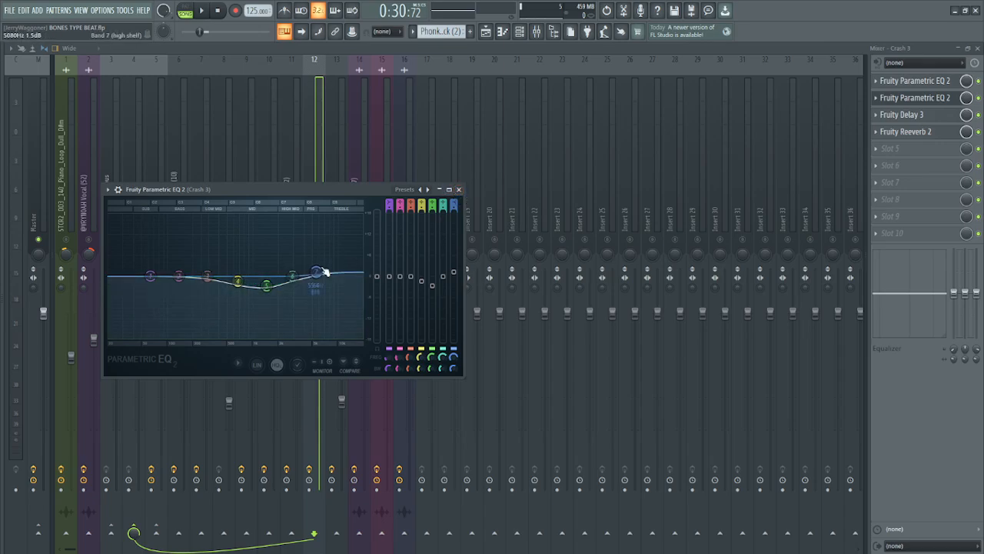
left_click(919, 98)
Step: Examine the Fruity Delay 3 and Fruity Reeverb 2 settings on the Crash 3 insert and play the crash in solo
left_click(911, 114)
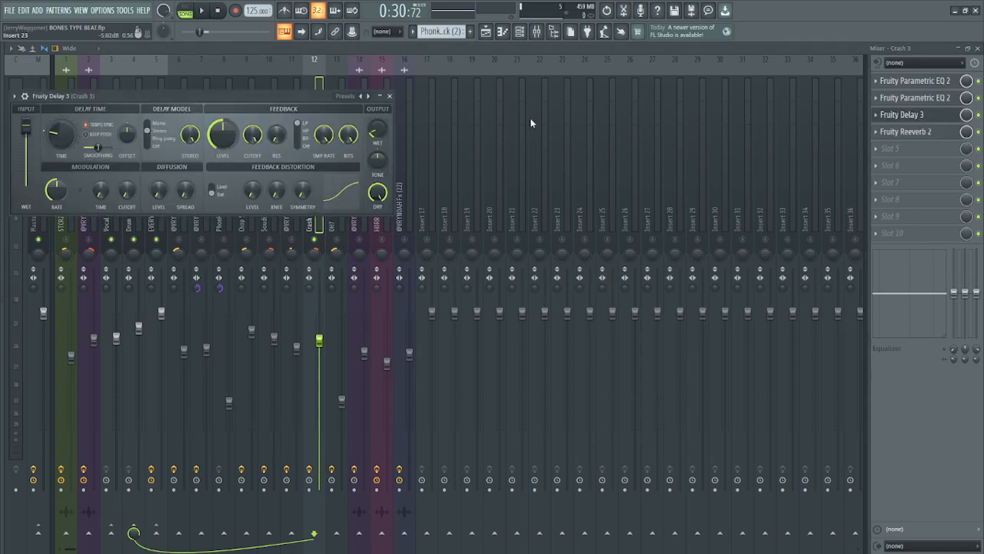
left_click(389, 96)
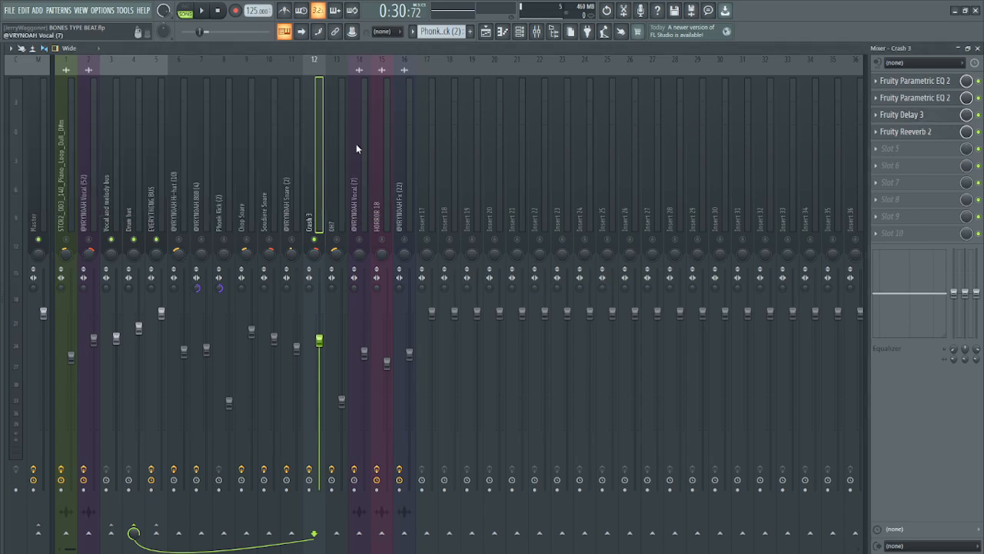
key("space")
key("space")
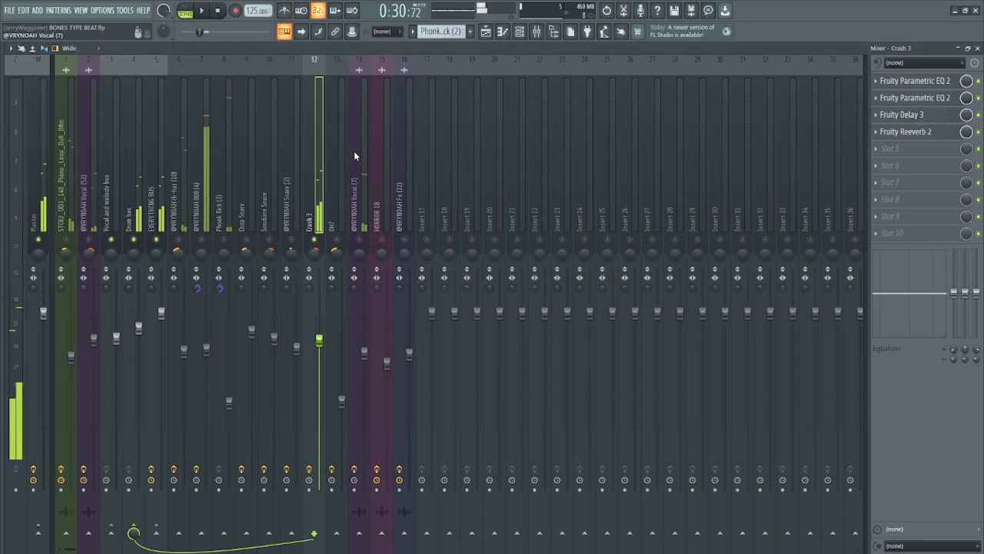
left_click(907, 132)
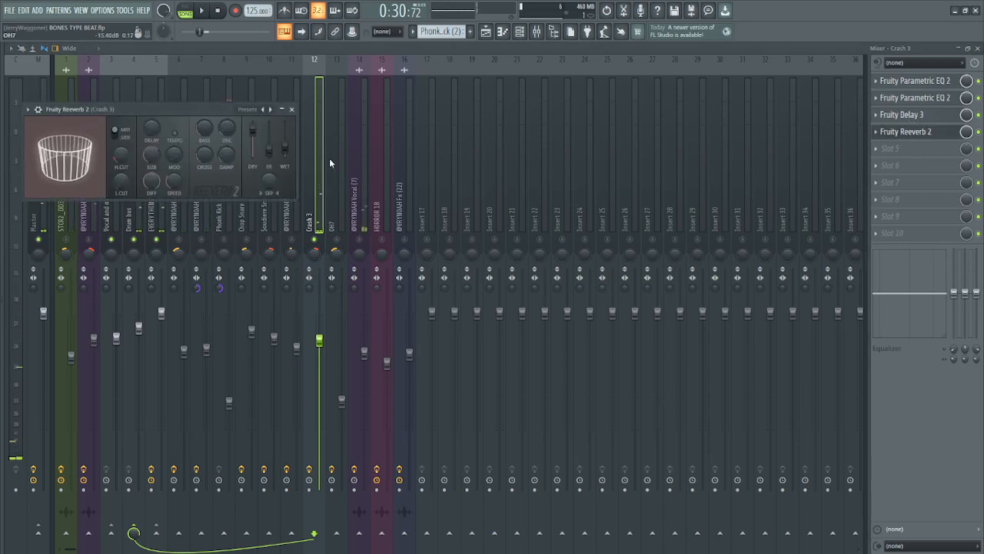
left_click(291, 109)
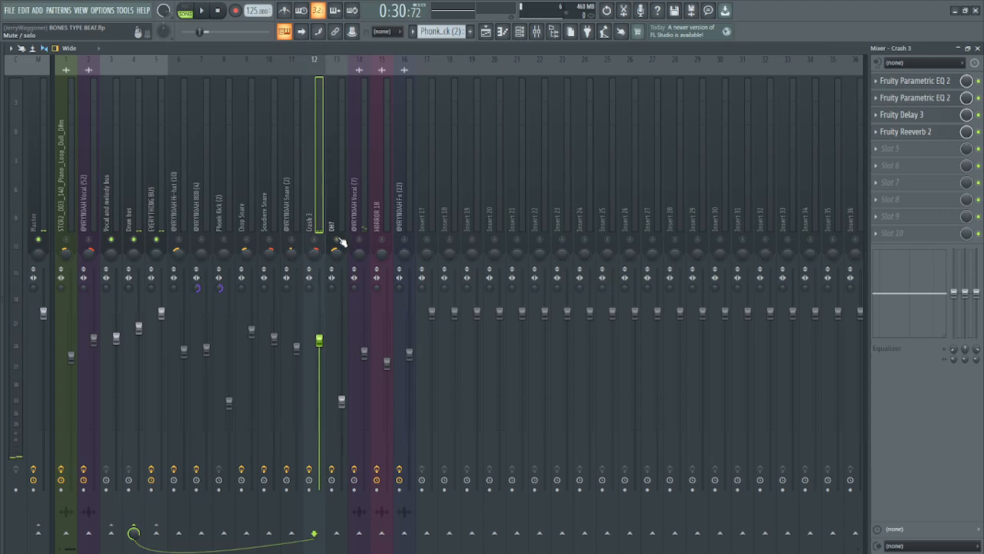
Step: Solo and select the OH7 insert, and examine the curves of its two Fruity Parametric EQ 2 effects
left_click(332, 226)
left_click(310, 222)
left_click(335, 209)
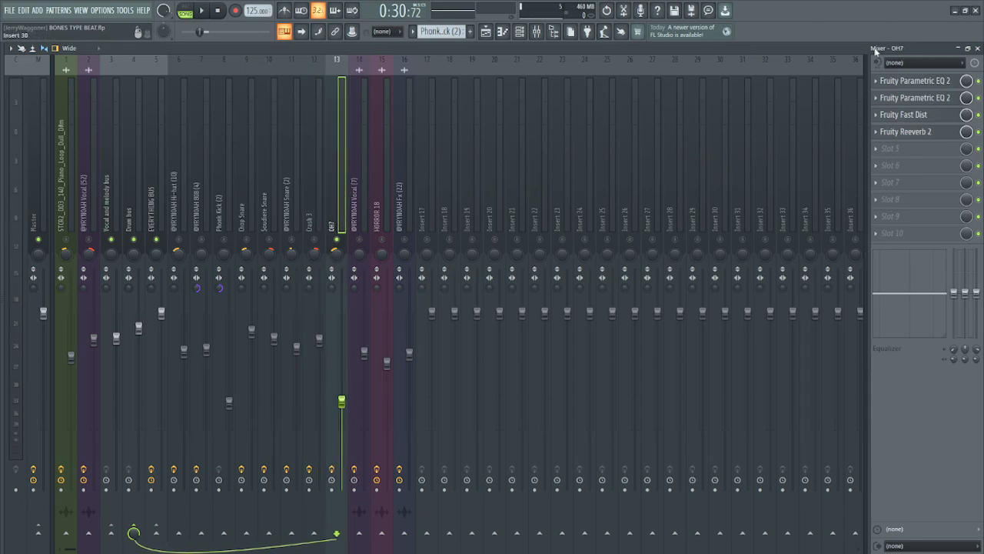
left_click(905, 87)
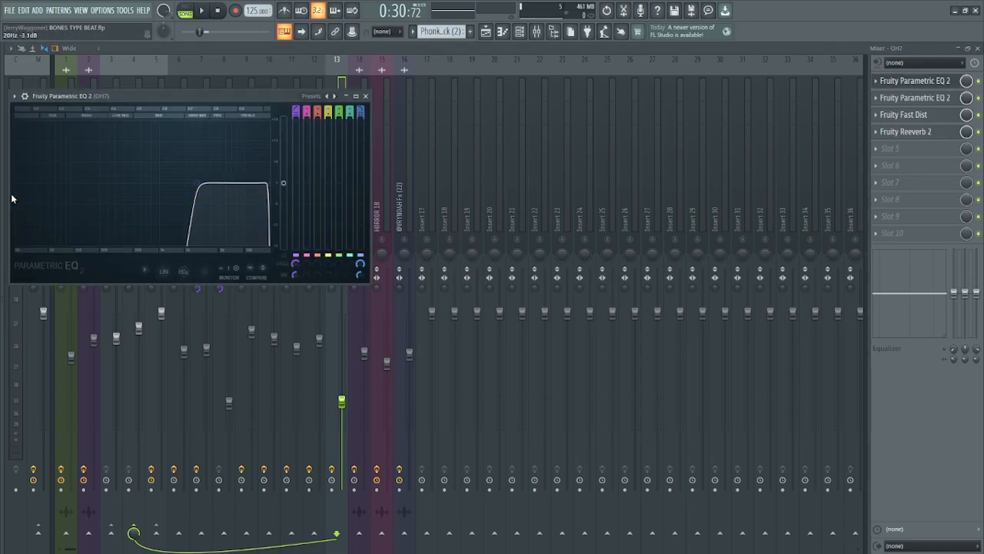
left_click(365, 95)
left_click(912, 99)
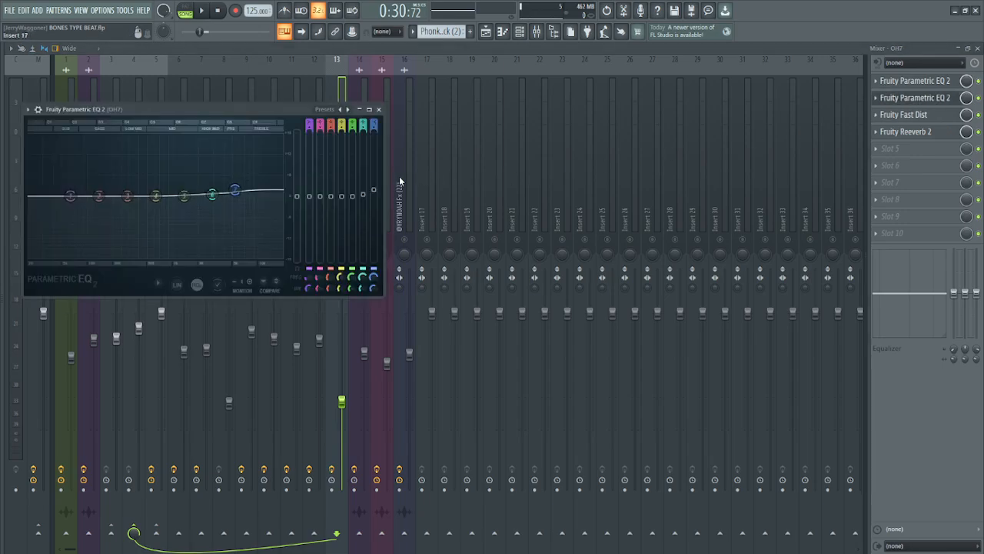
left_click(379, 109)
Step: Examine the Fruity Fast Dist and Fruity Reeverb 2 settings on the OH7 insert, and turn its solo off
left_click(912, 118)
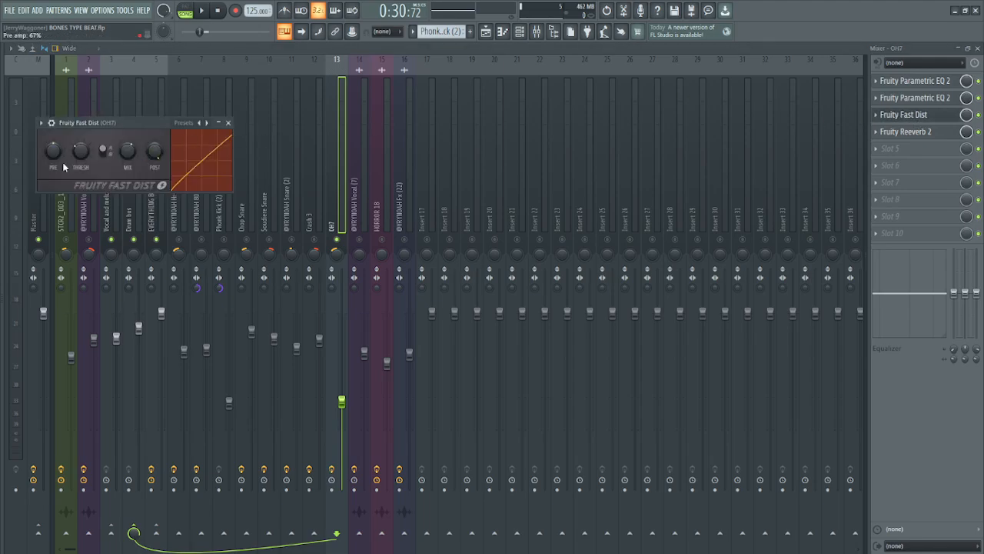
left_click(228, 124)
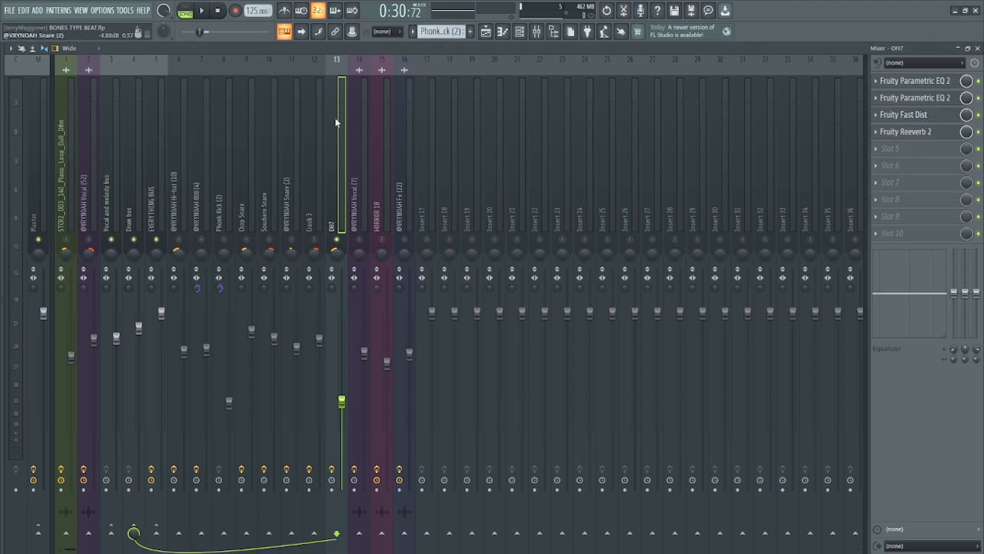
left_click(905, 131)
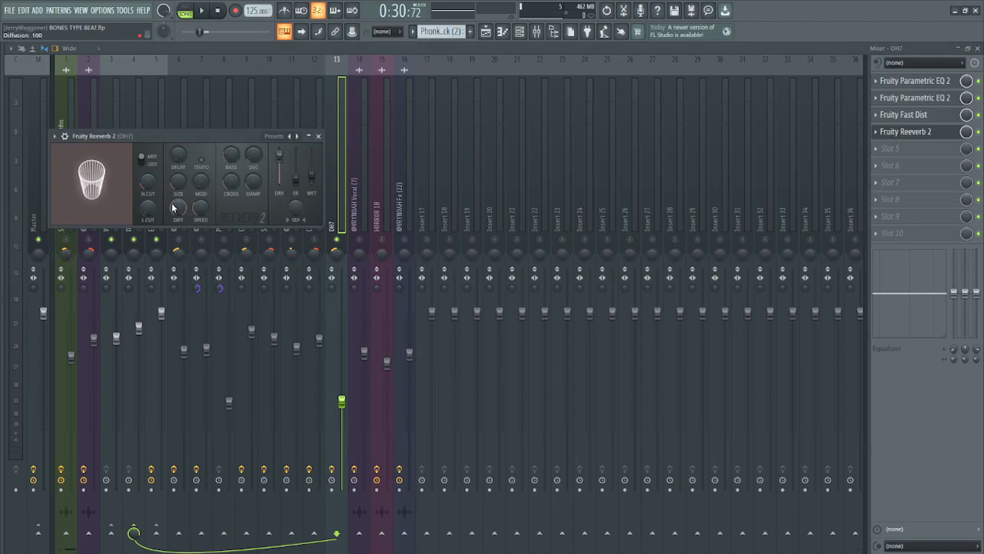
left_click(318, 136)
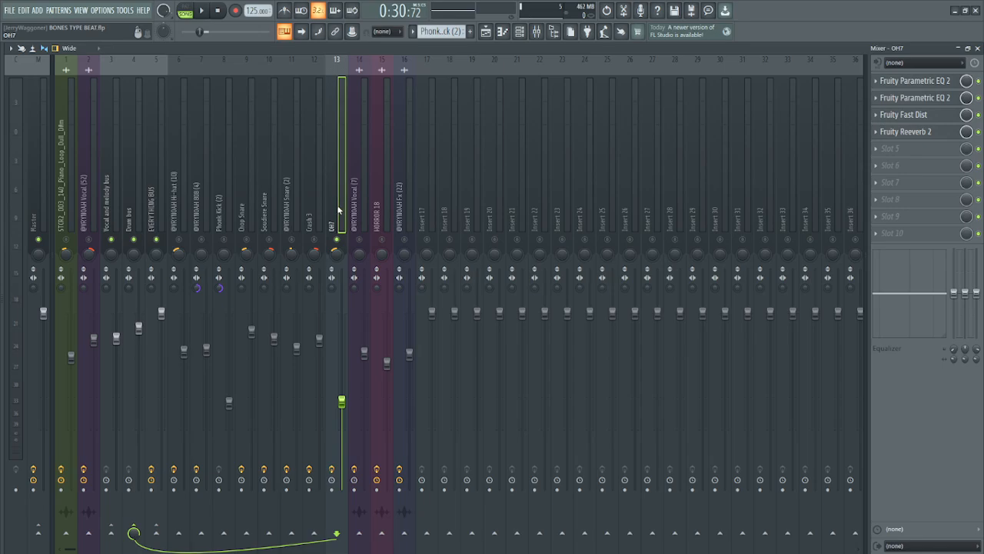
left_click(336, 238)
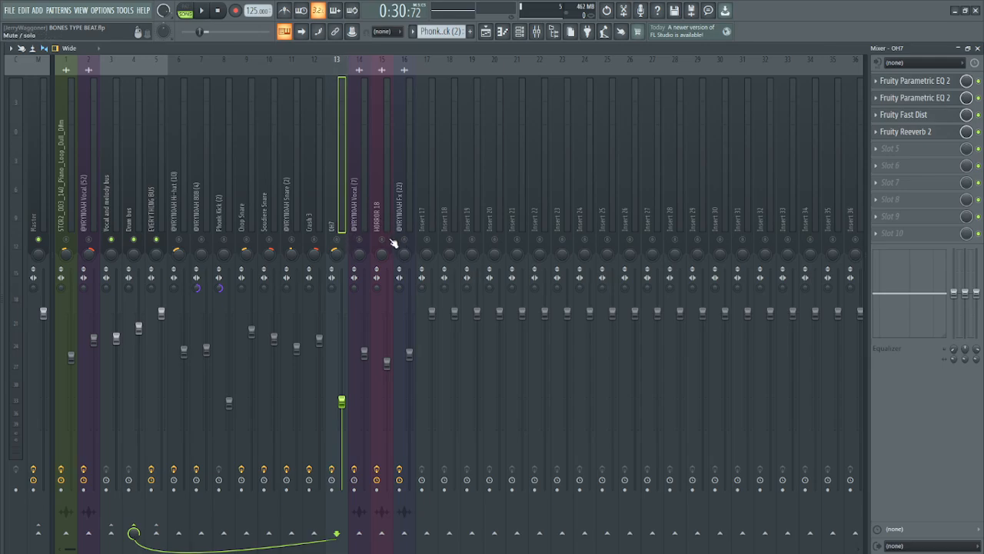
Step: Switch to the Vocal (7) insert, play it in solo, and examine its first Fruity Parametric EQ 2 curve enlarged
left_click(356, 216)
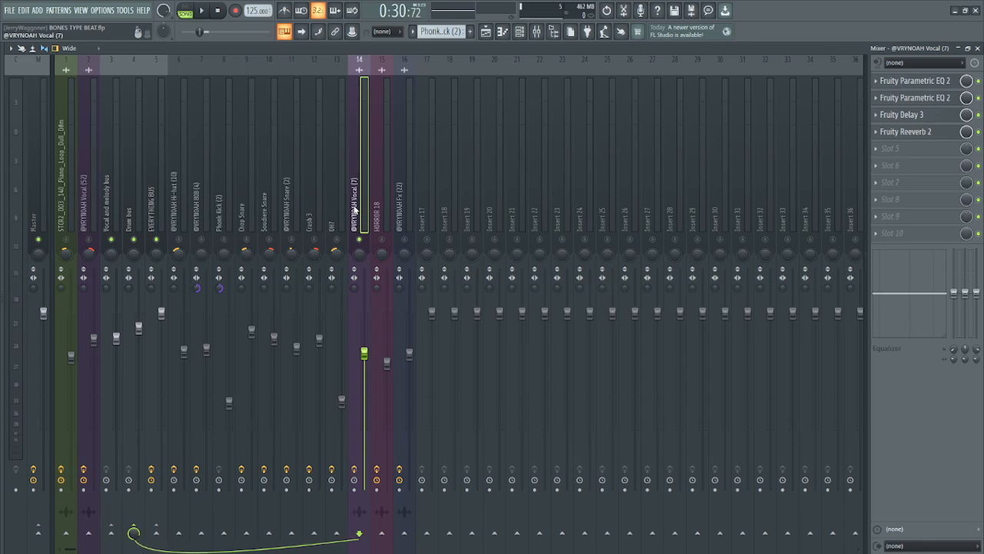
key("space")
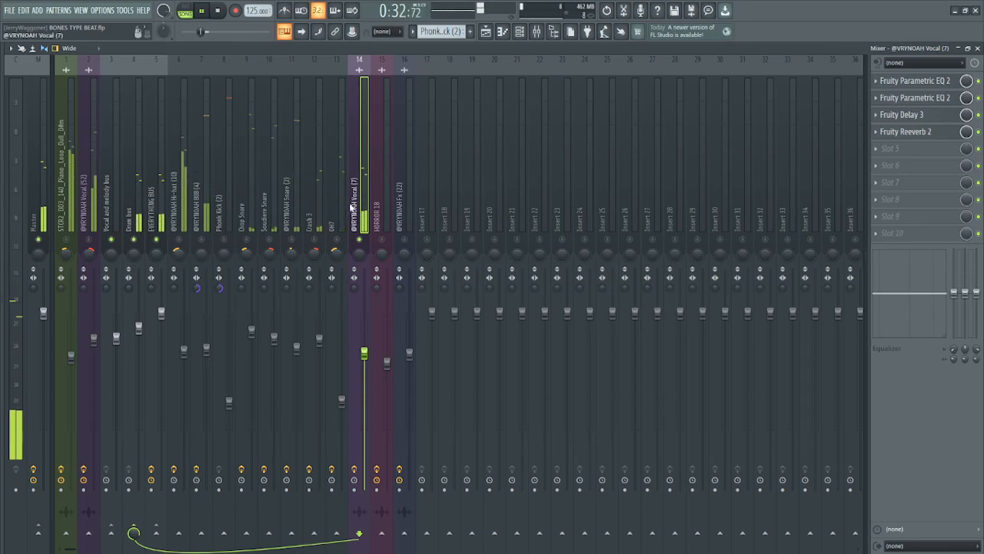
key("space")
left_click(960, 83)
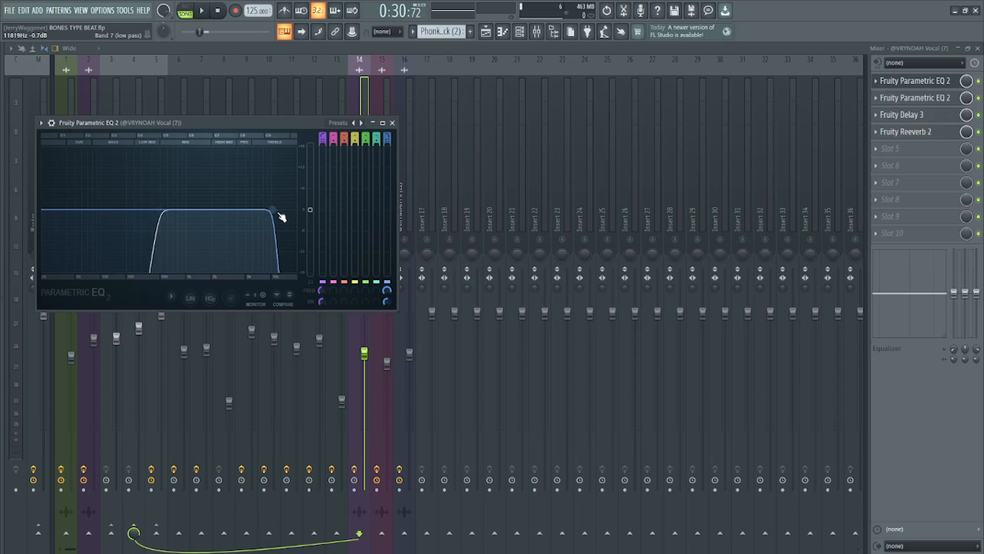
left_click(372, 122)
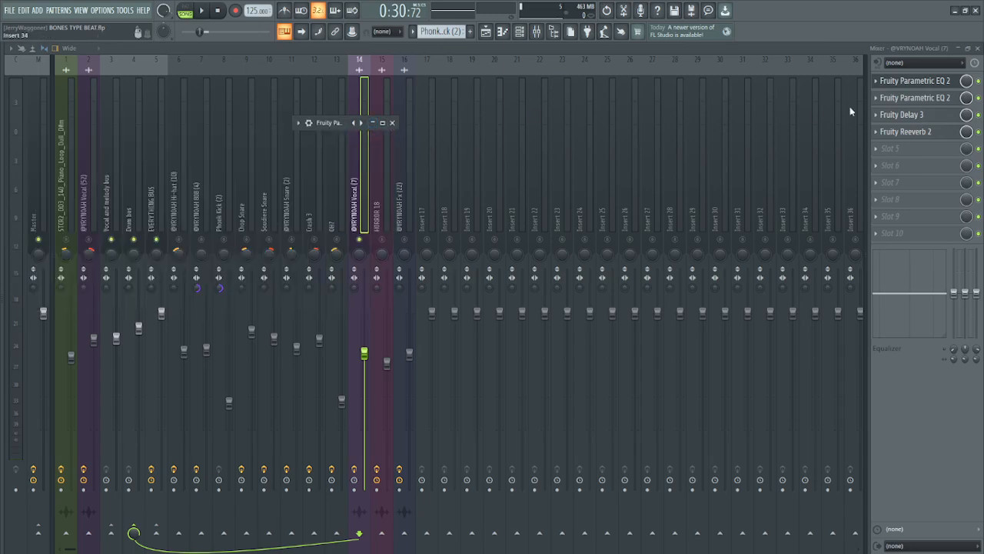
double_click(342, 121)
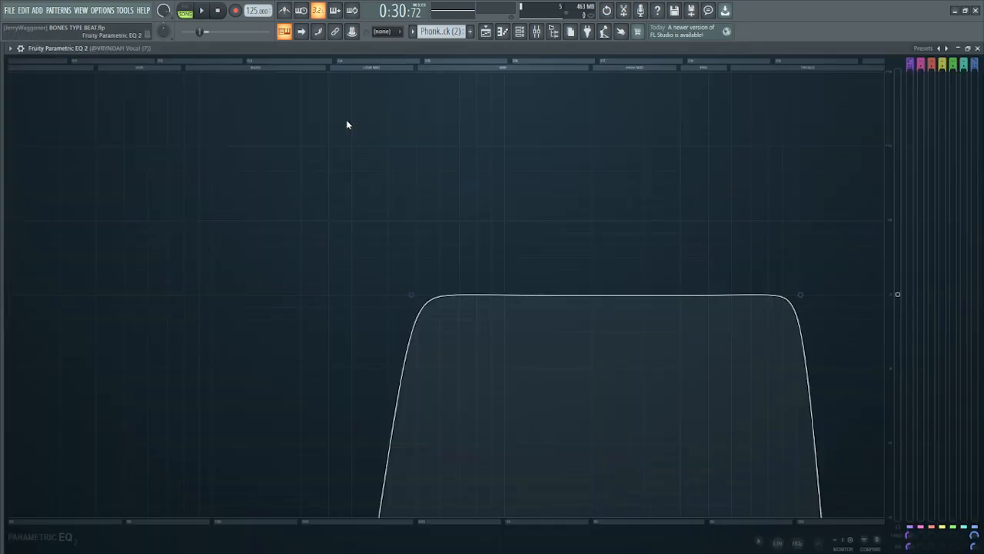
left_click(958, 47)
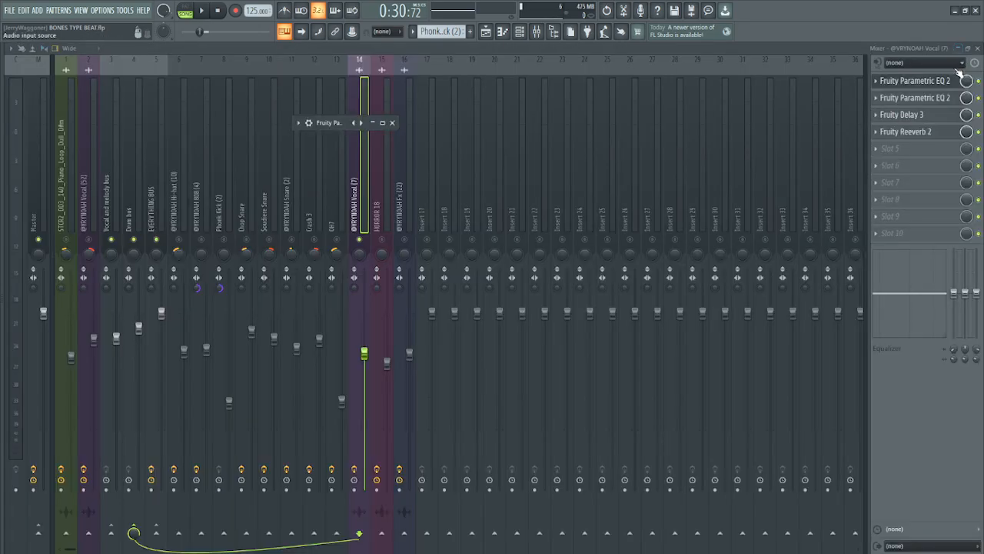
Step: Examine the second Fruity Parametric EQ 2 curve and the Fruity Delay 3 settings on the Vocal (7) insert
left_click(916, 98)
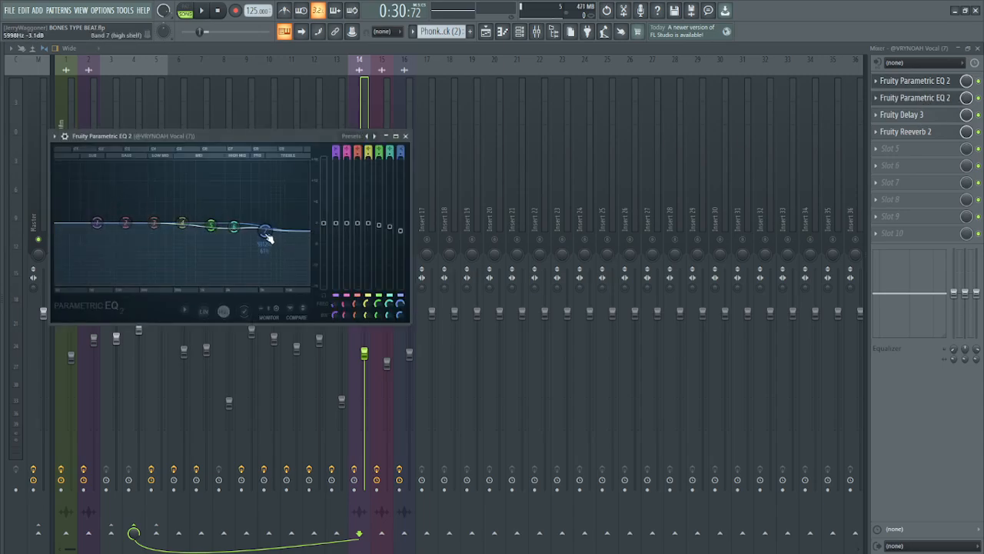
left_click_drag(268, 239, 270, 234)
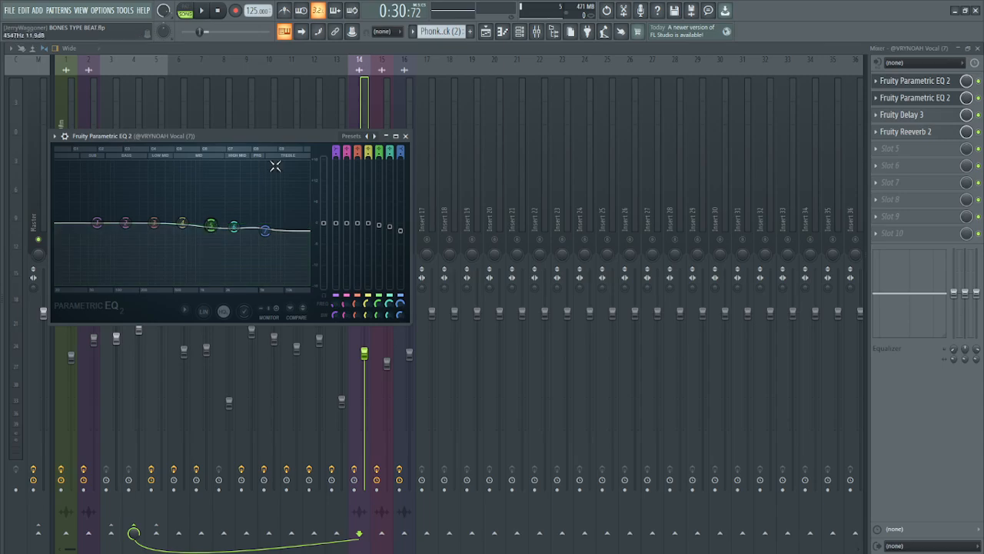
left_click(405, 136)
left_click(912, 117)
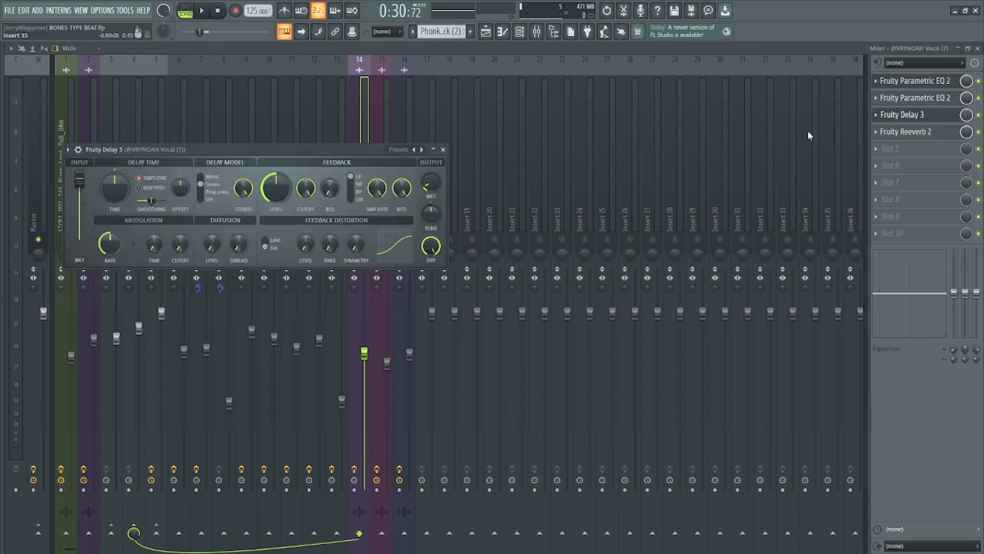
left_click(443, 149)
Step: Play the soloed Vocal (7) insert and examine its Fruity Reeverb 2 settings
key("space")
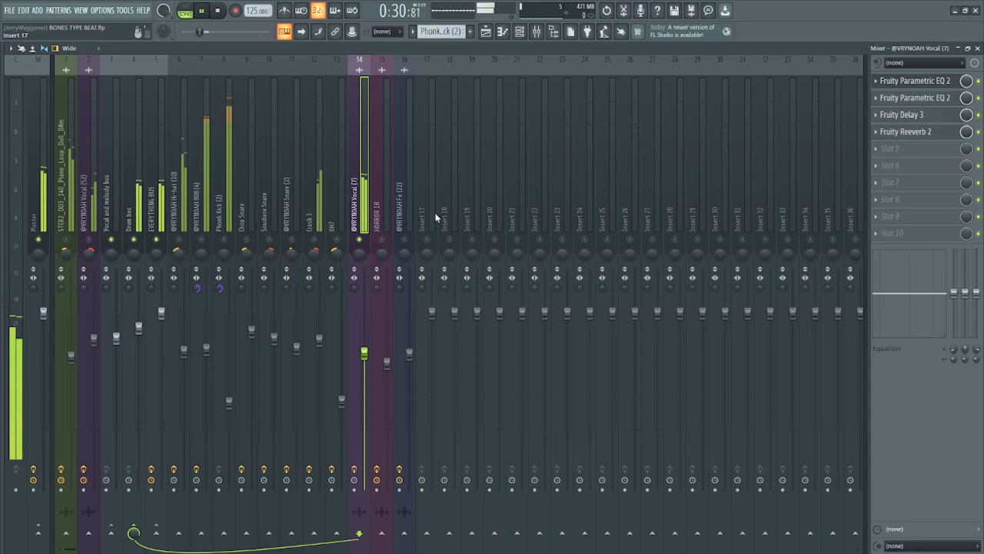
key("space")
left_click(907, 132)
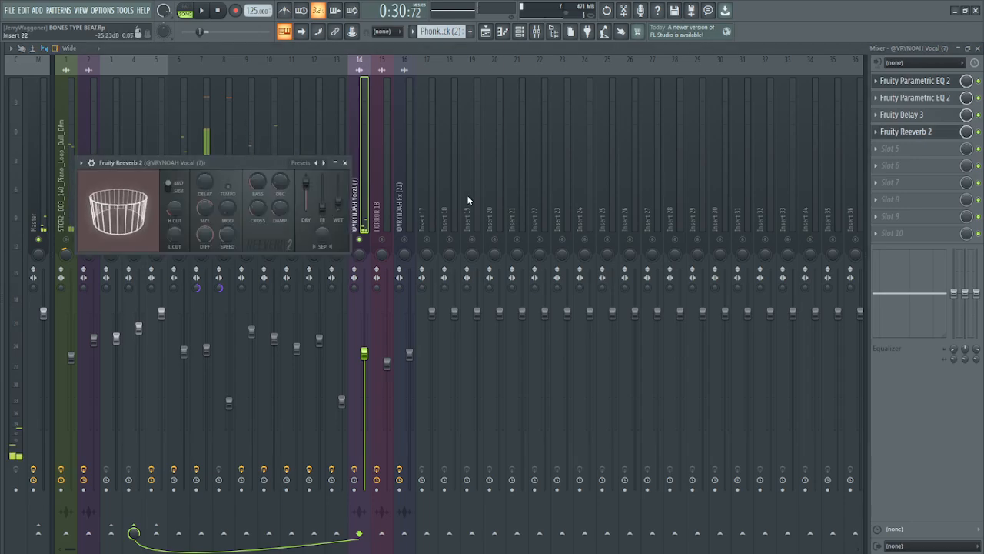
left_click(345, 162)
key("space")
key("space")
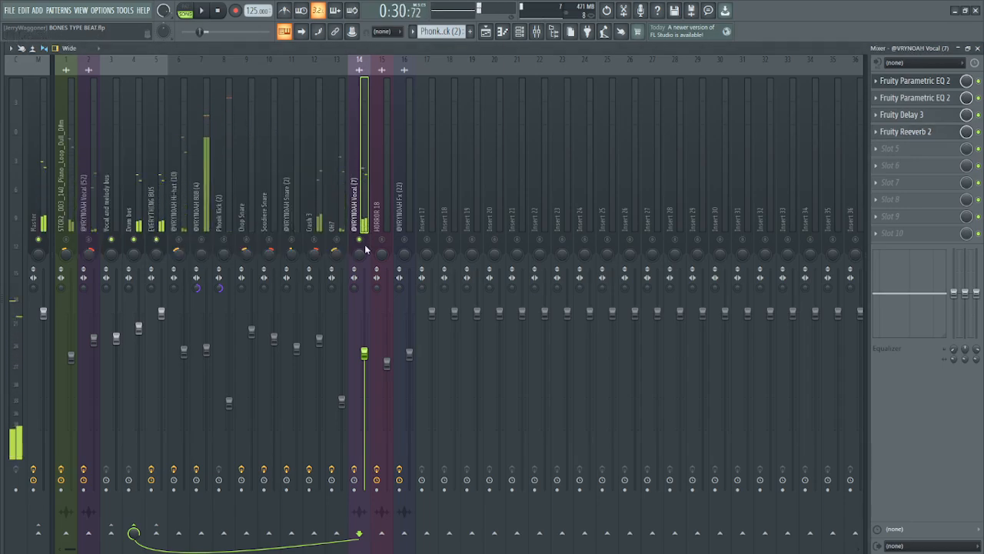
Step: Enable the HORROR 18 insert in place of Vocal (7) and select bars 5 to 7 in the playlist around the HORROR 18 clip
left_click(382, 240)
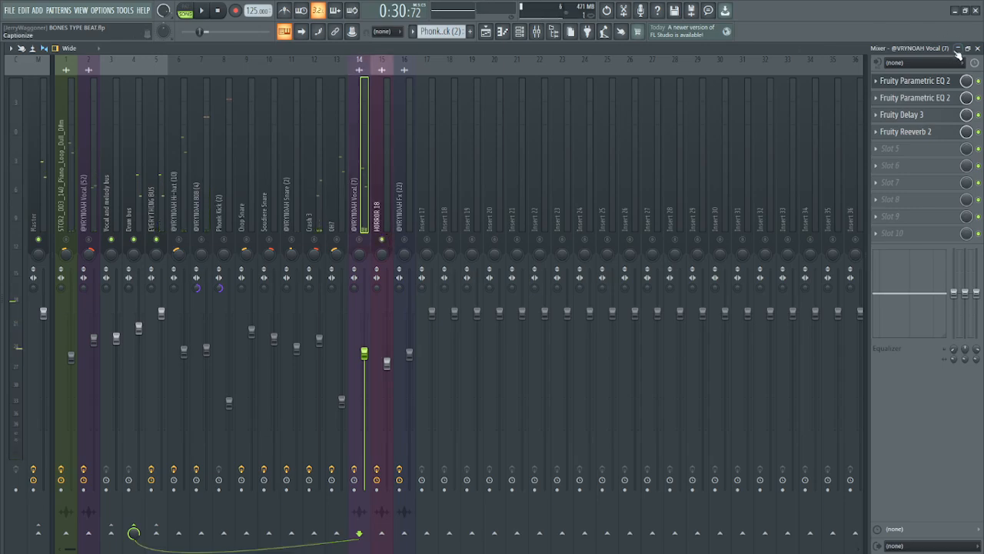
left_click(958, 48)
left_click(432, 163)
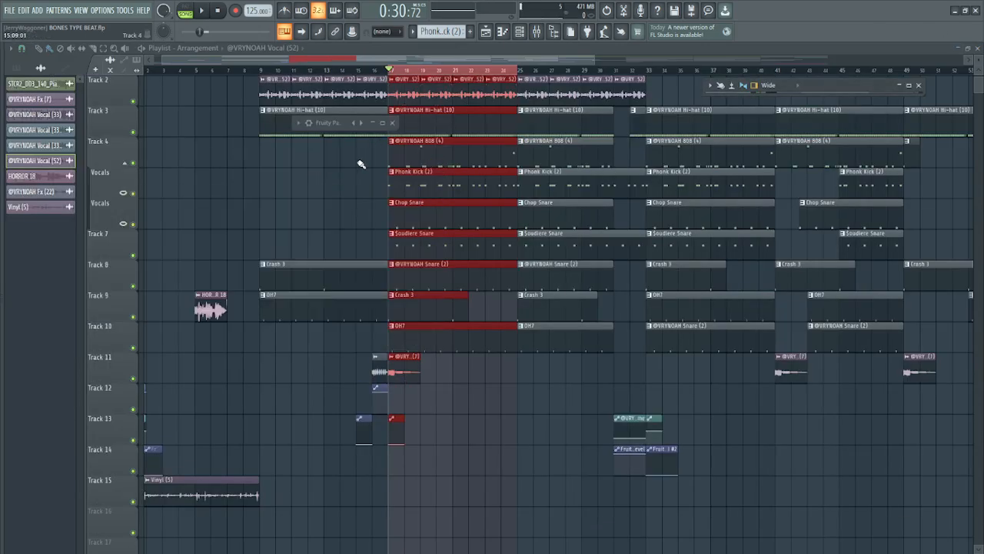
scroll(272, 211, "up", 4)
scroll(223, 195, "up", 2)
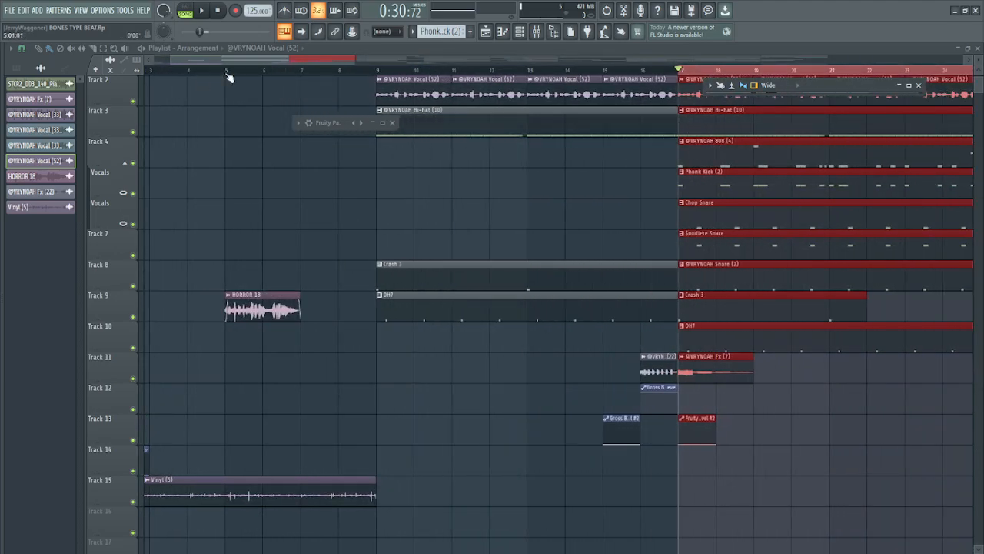
left_click_drag(227, 77, 313, 81)
scroll(241, 187, "up", 4)
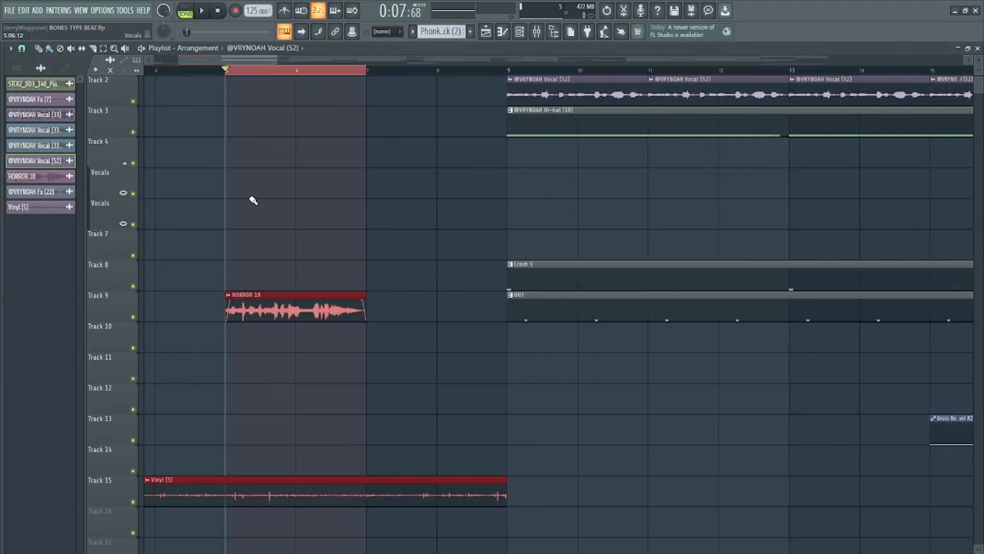
scroll(294, 213, "down", 4)
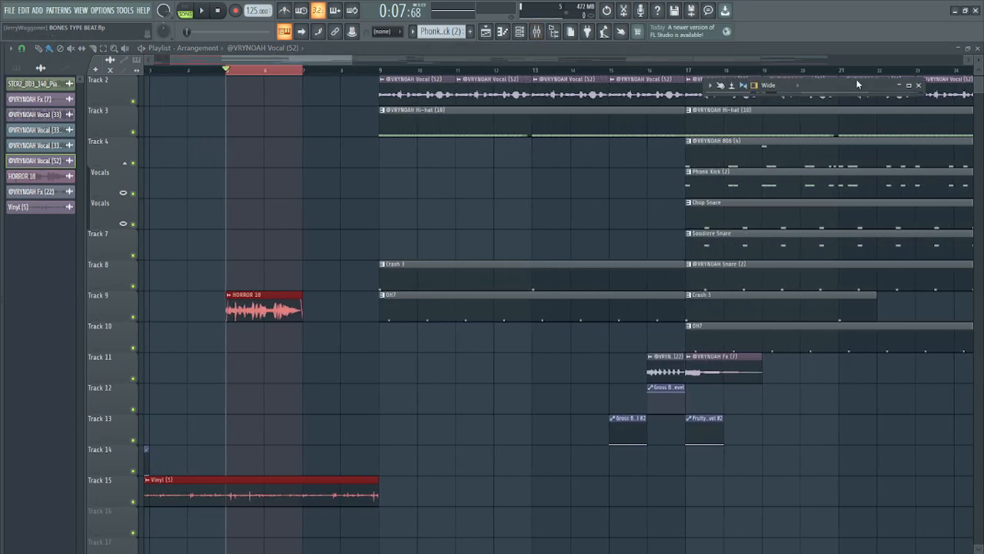
Step: Select the HORROR 18 mixer insert and examine its Fruity Parametric EQ 2 curve and Fruity Compressor settings
key("F9")
left_click(379, 213)
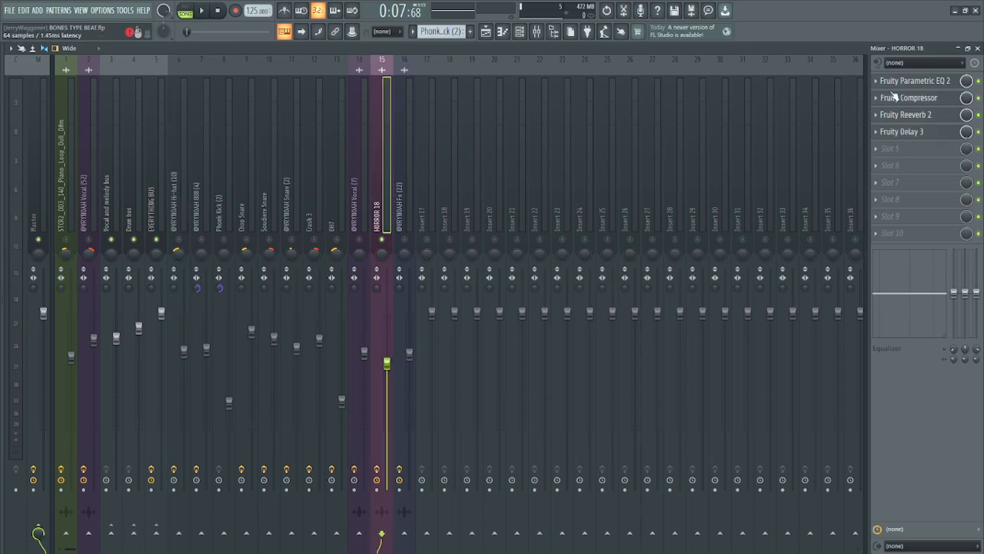
left_click(907, 81)
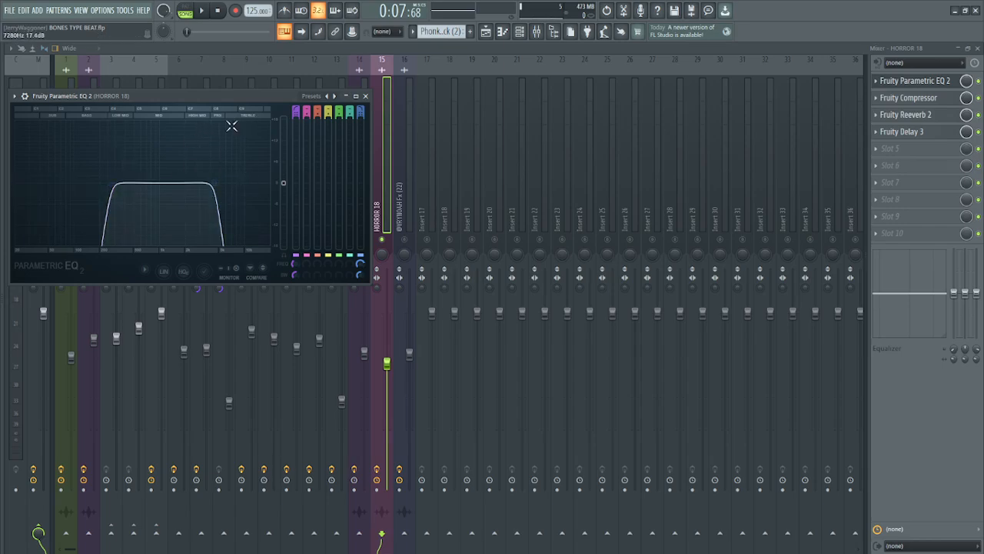
left_click(365, 97)
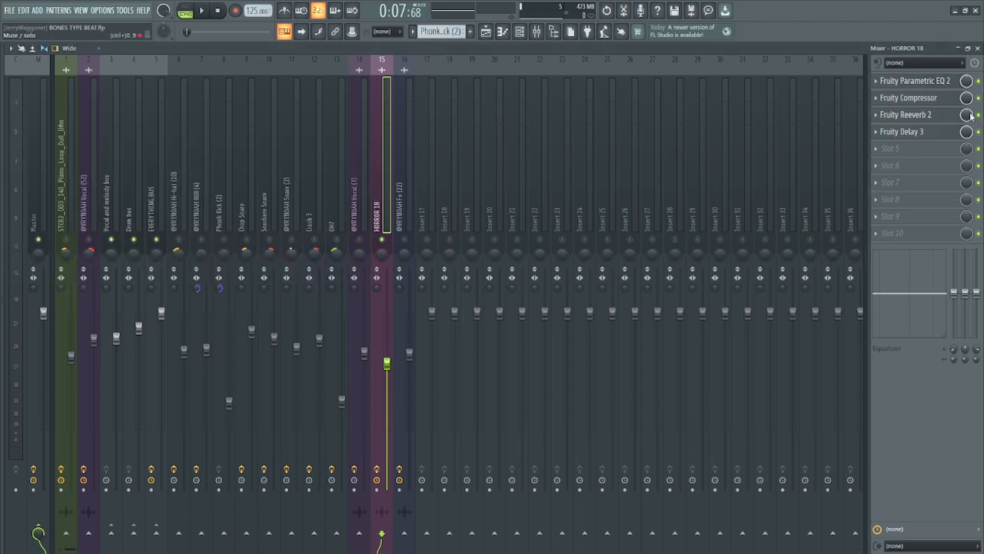
left_click(908, 98)
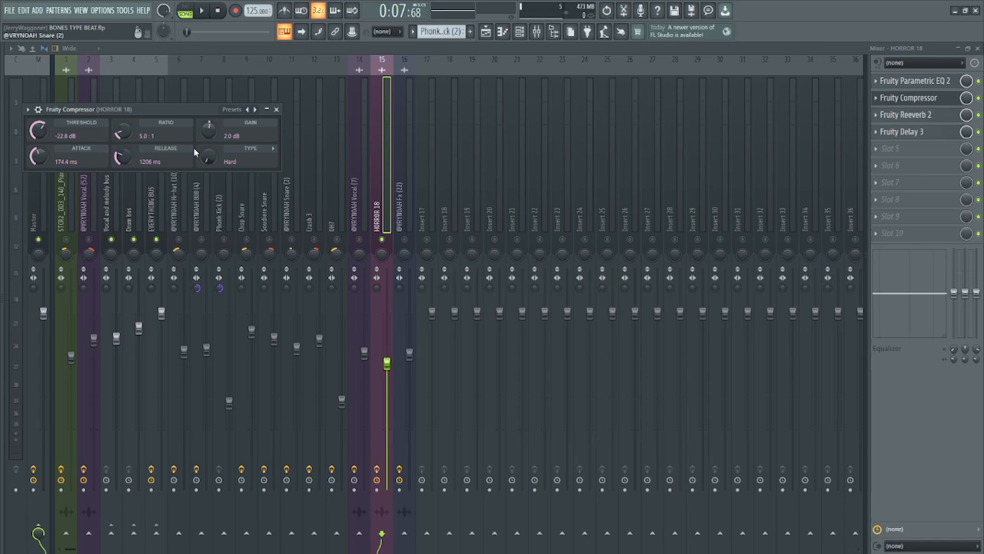
left_click(277, 110)
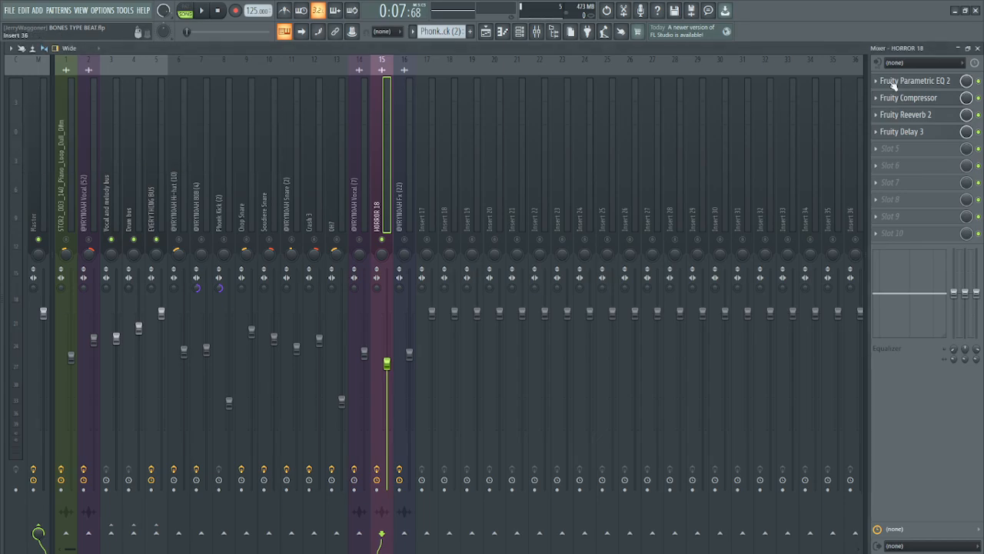
Step: Examine the Fruity Reeverb 2 and Fruity Delay 3 settings on the HORROR 18 insert, and play its clip in the playlist
left_click(932, 117)
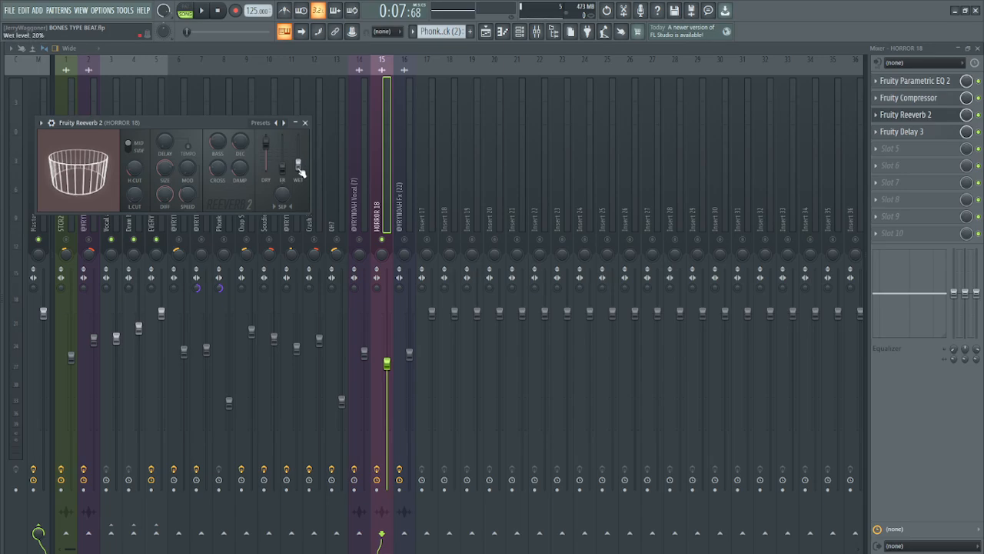
left_click(304, 122)
left_click(919, 132)
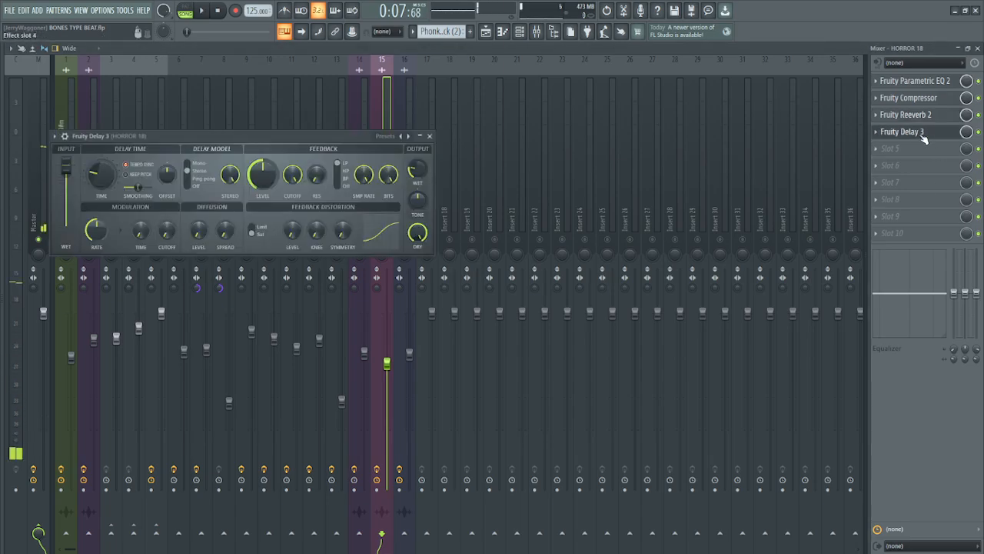
left_click(430, 138)
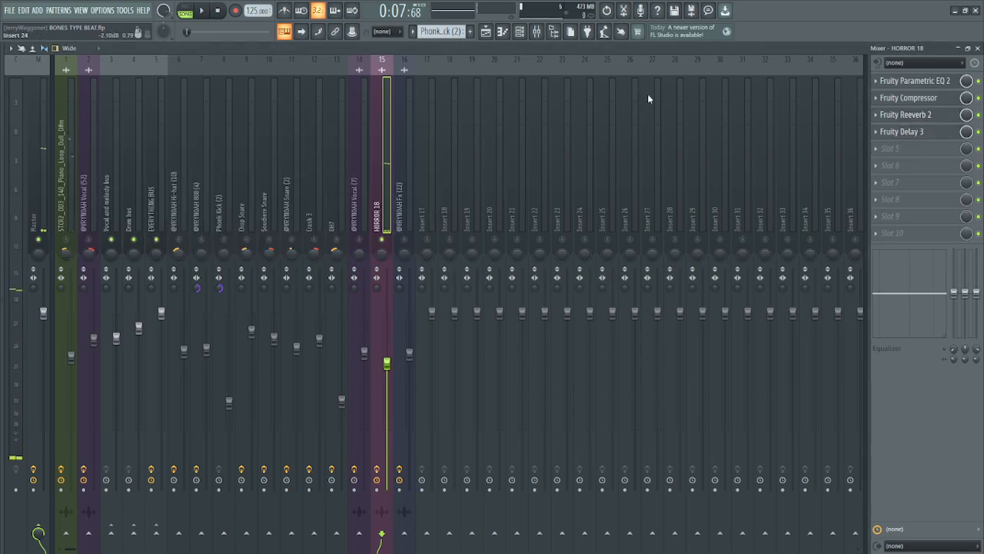
left_click(958, 48)
key("space")
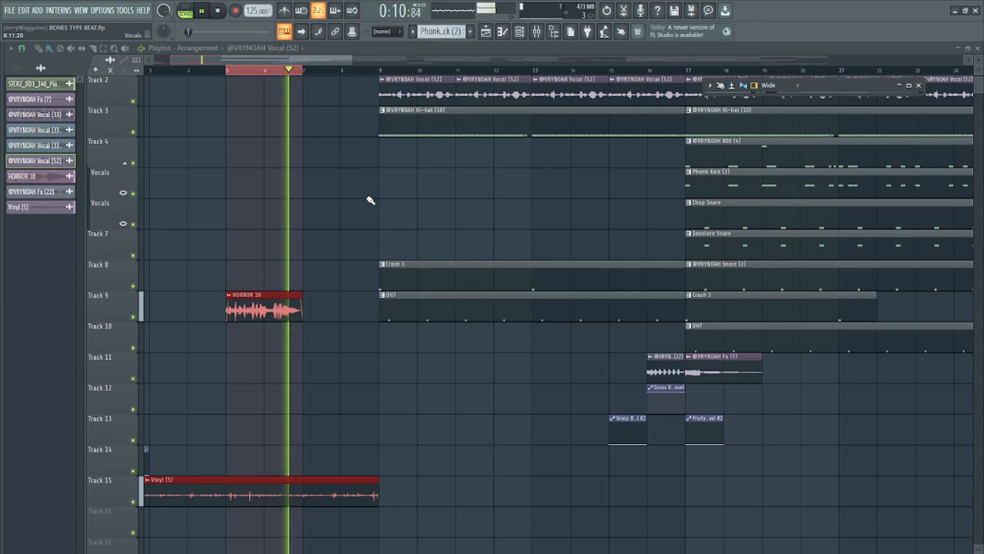
key("space")
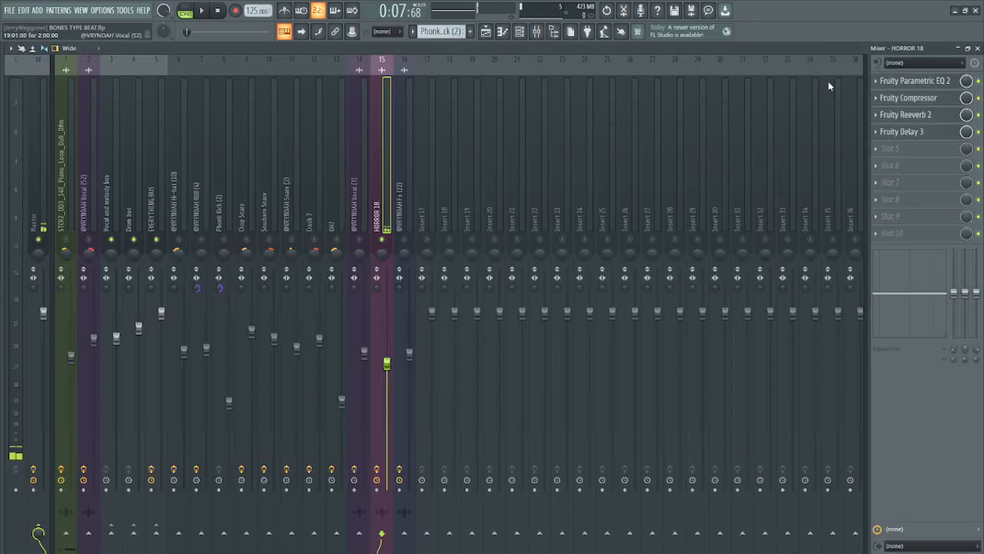
Step: Solo the Fx (22) mixer insert in place of HORROR 18 and select bars 15 to 17 in the playlist
double_click(827, 77)
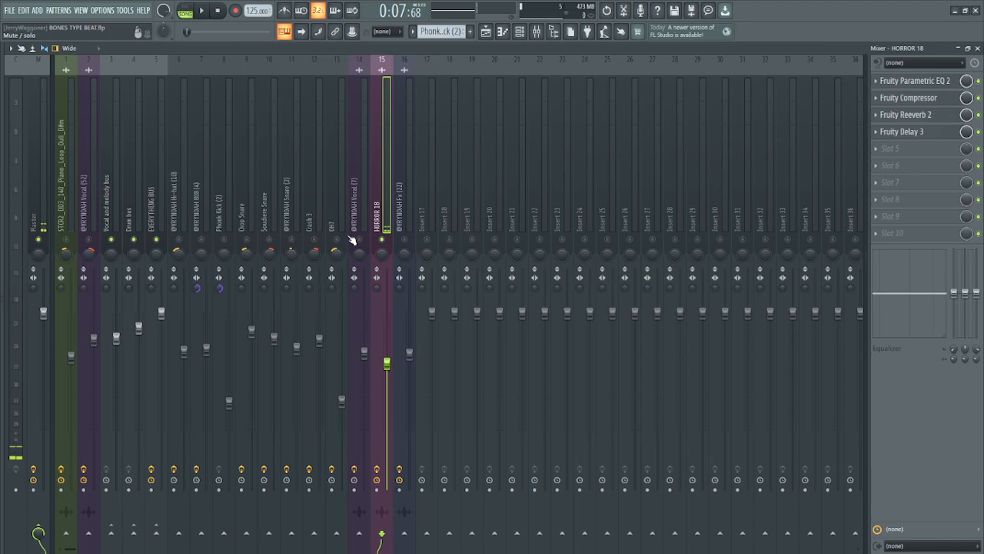
left_click(400, 224)
left_click(959, 48)
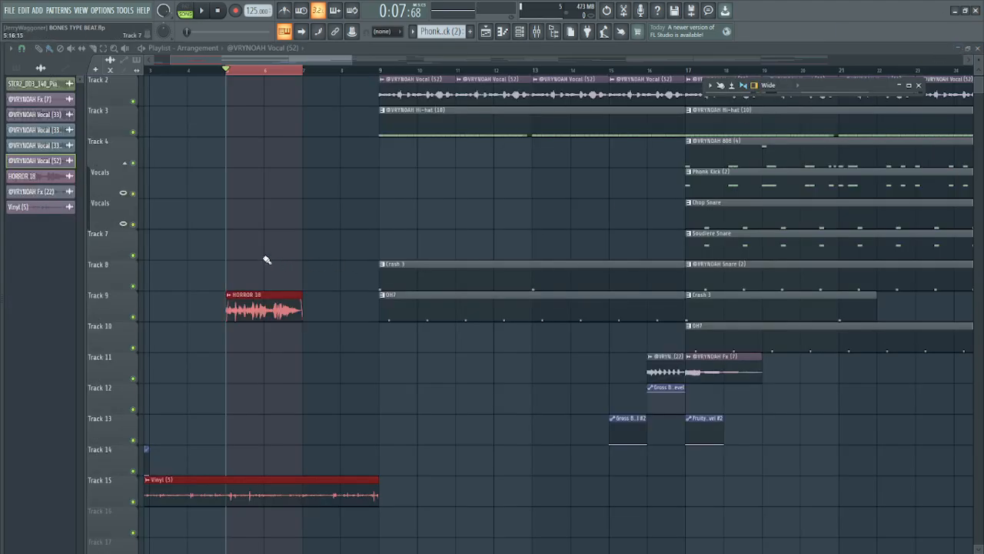
scroll(266, 259, "down", 4)
scroll(330, 257, "up", 4)
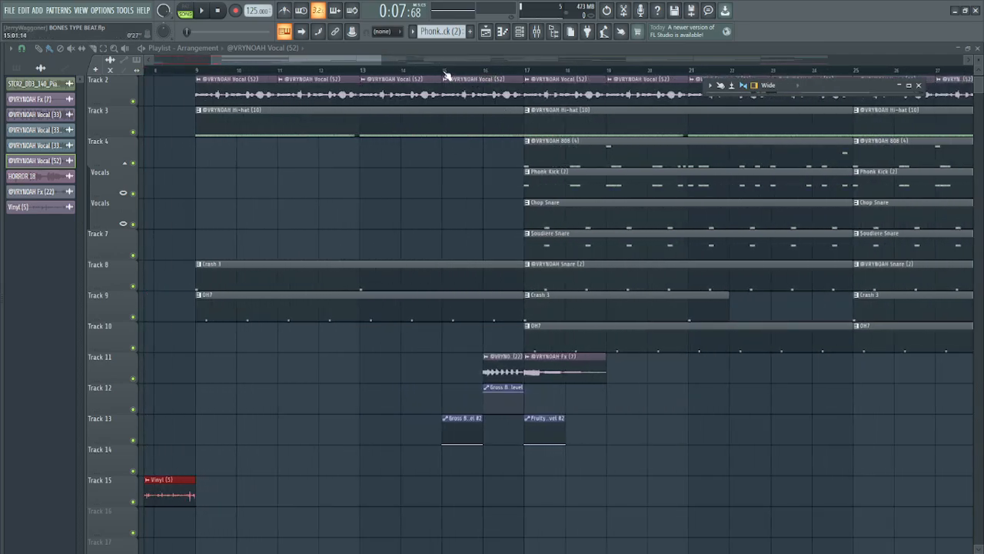
left_click_drag(444, 75, 523, 75)
Step: Play the selected bars leading into the drop and narrow the playlist selection to bars 16 to 17 around the Fx (22) clip
scroll(332, 269, "down", 5)
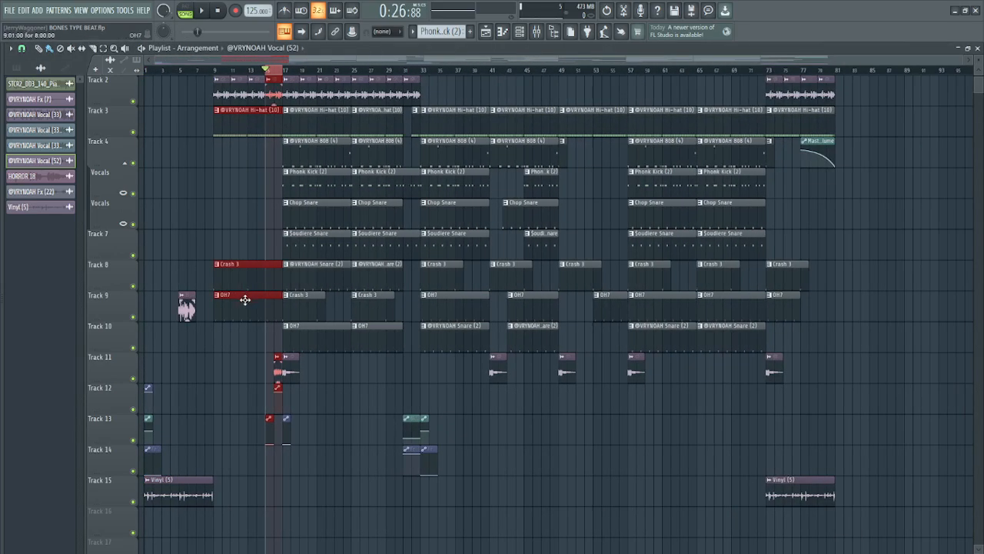
scroll(244, 299, "up", 5)
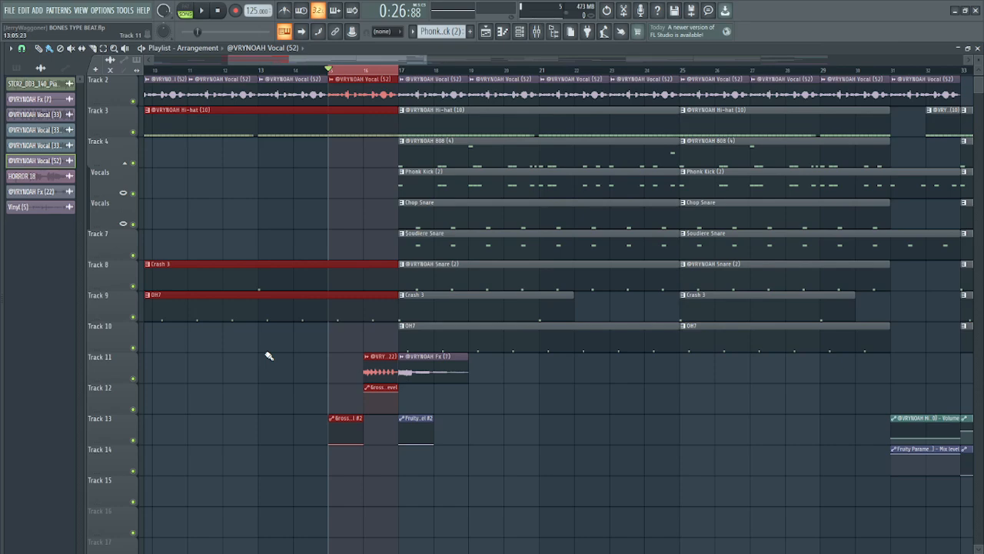
key("space")
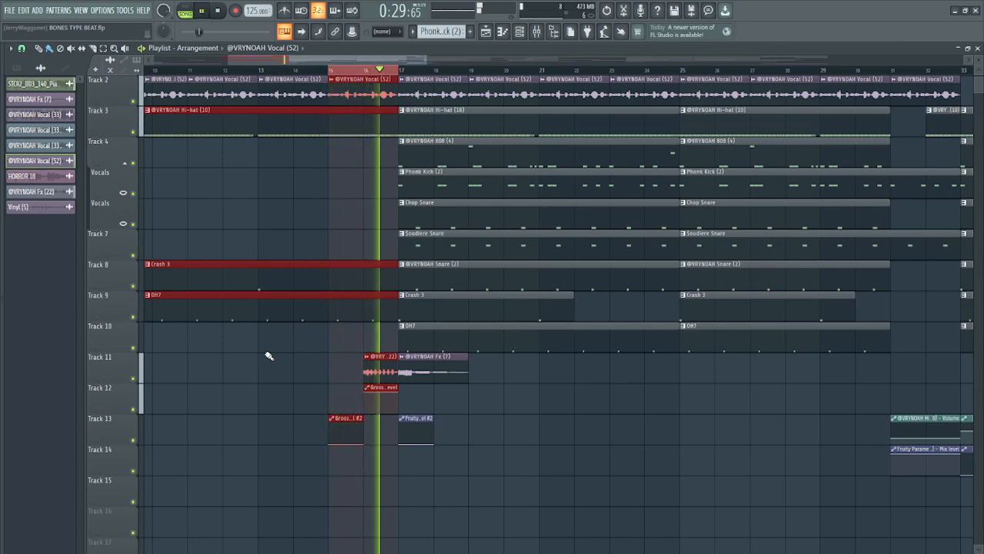
key("space")
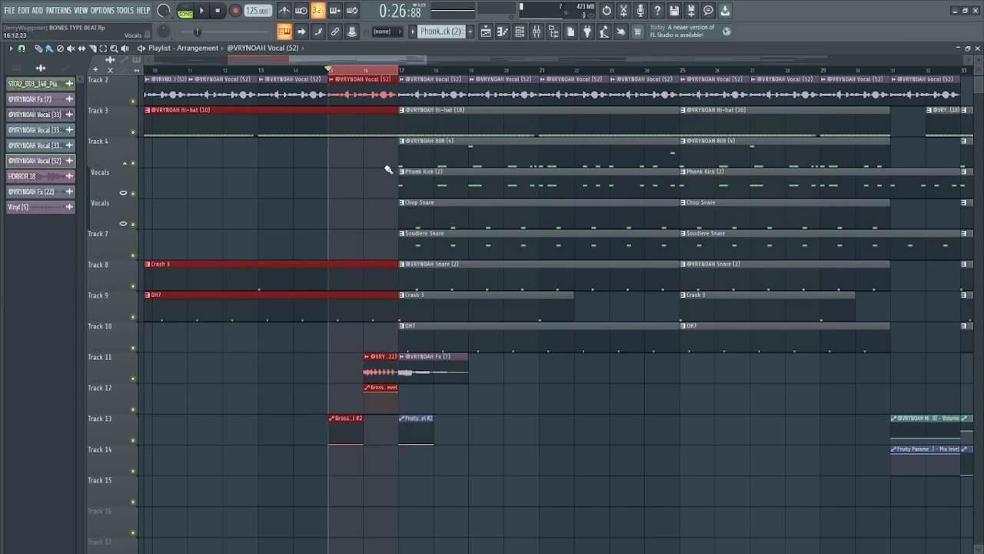
left_click_drag(367, 72, 403, 79)
Step: Examine the Gross Beat, Fruity Reeverb 2 and Fruity Parametric EQ 2 settings on the Fx (22) mixer insert
left_click(537, 32)
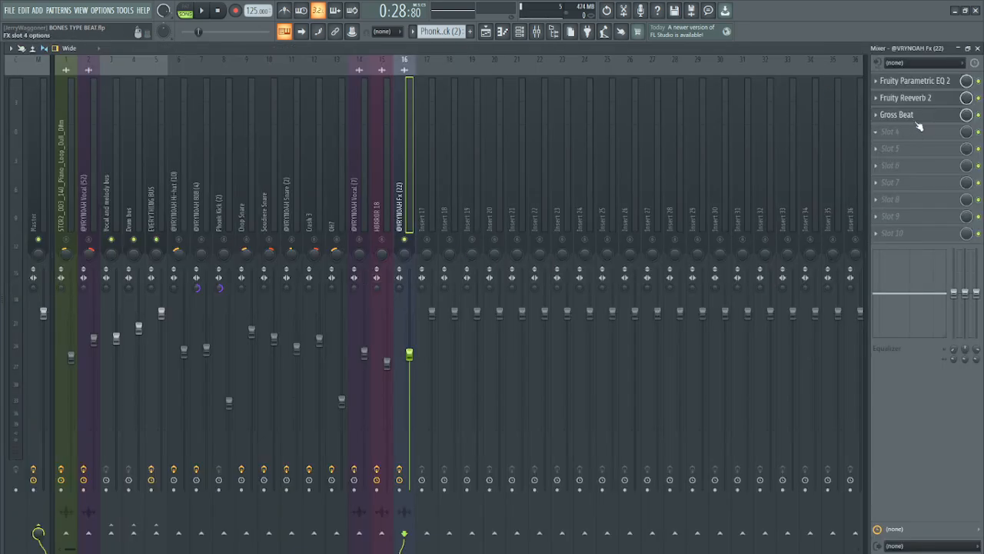
left_click(898, 115)
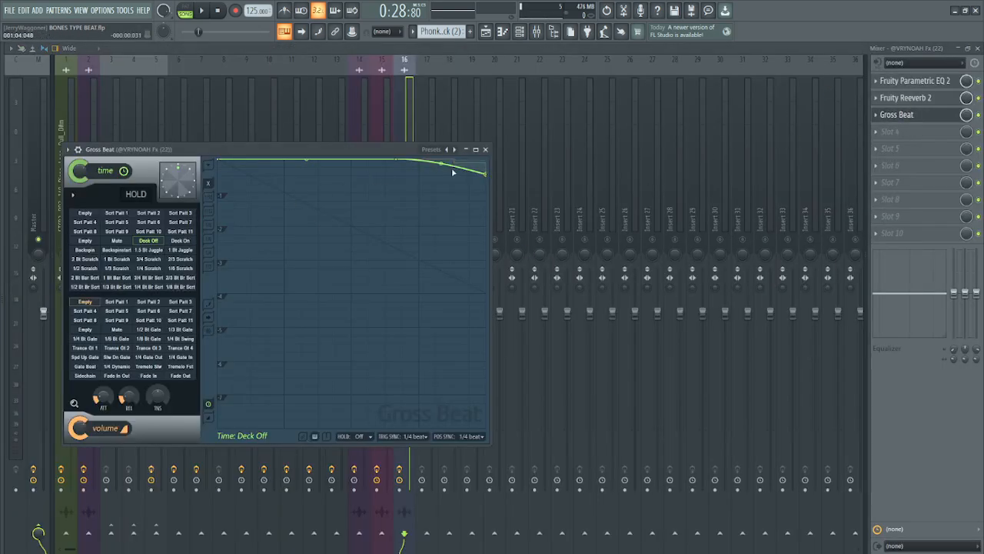
left_click(485, 149)
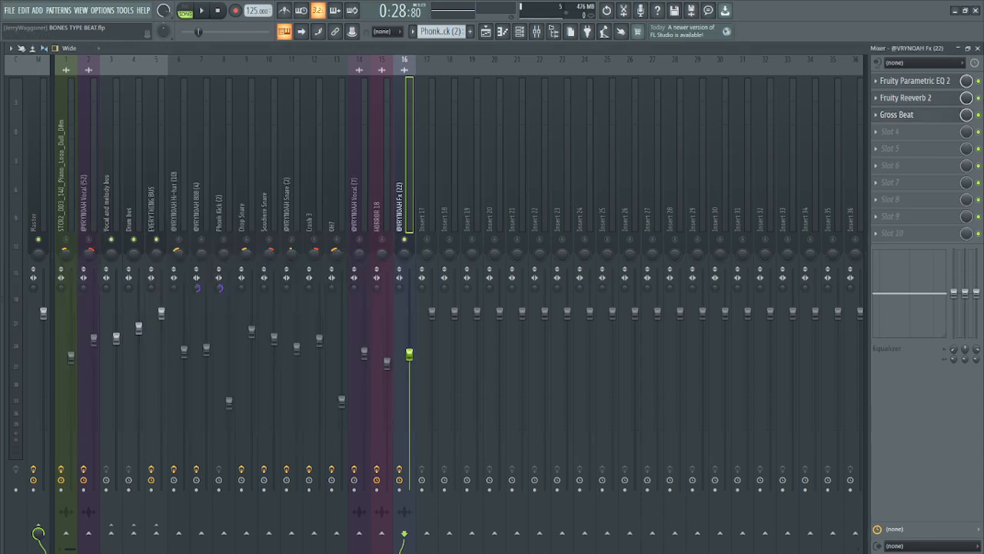
left_click(937, 102)
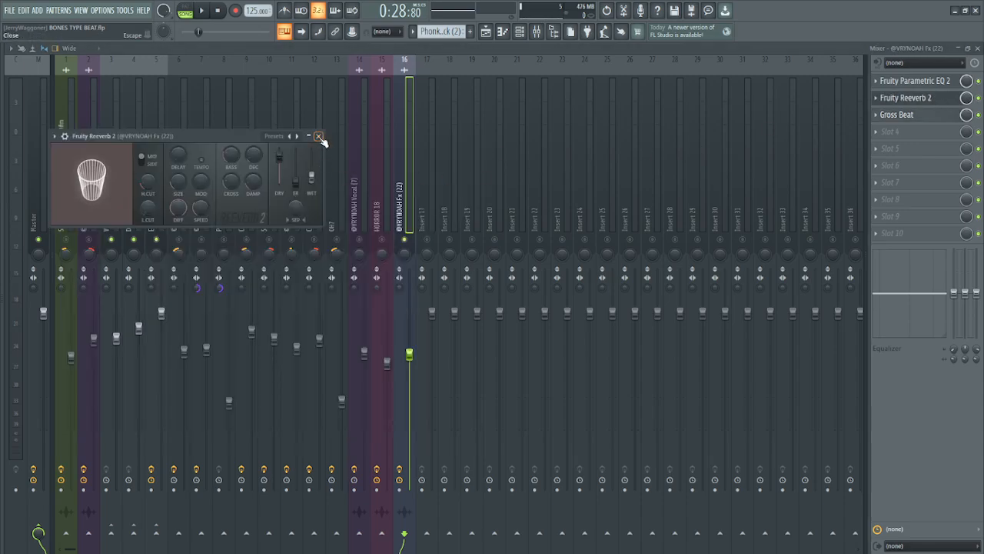
left_click(890, 97)
left_click(919, 80)
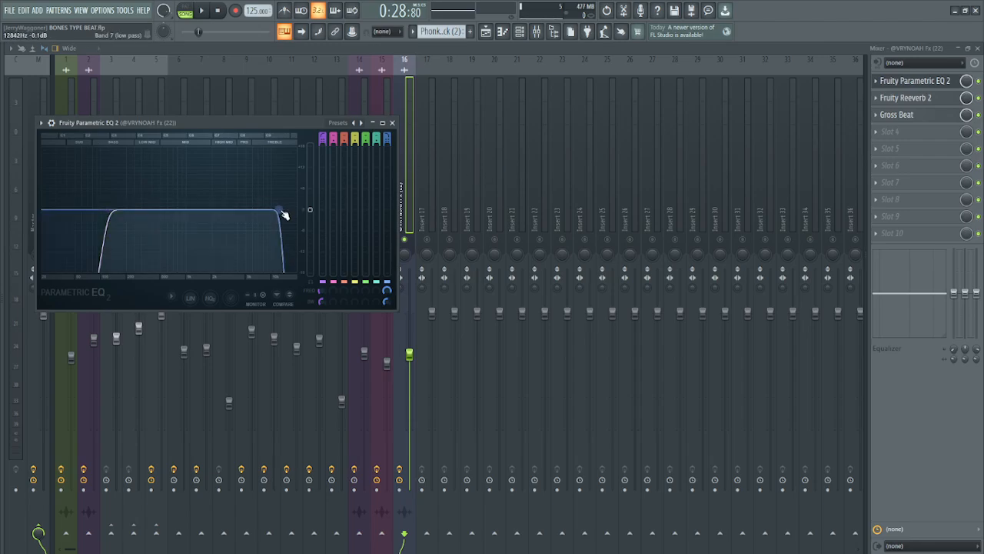
left_click(392, 123)
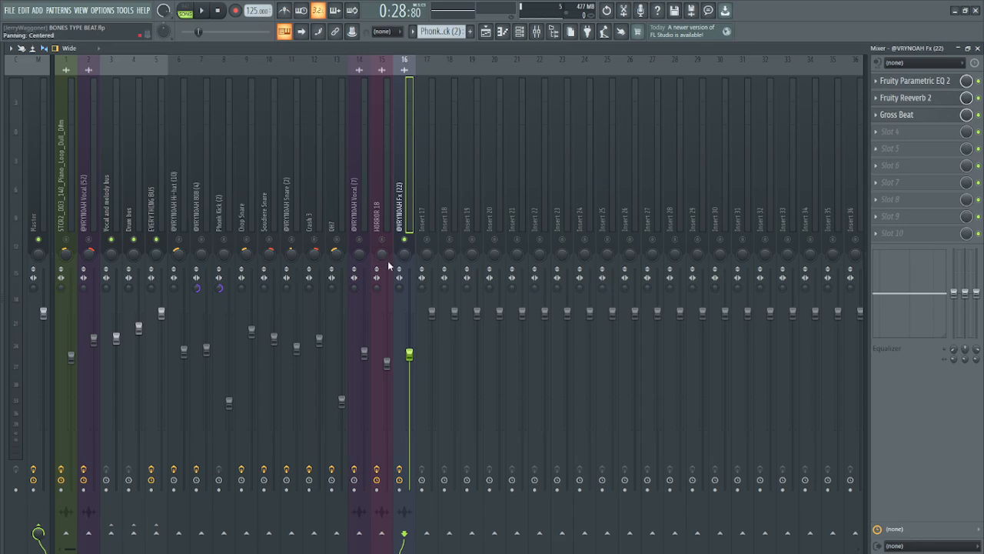
Step: Play the soloed Fx (22) insert and toggle its solo state in the mixer
key("space")
key("space")
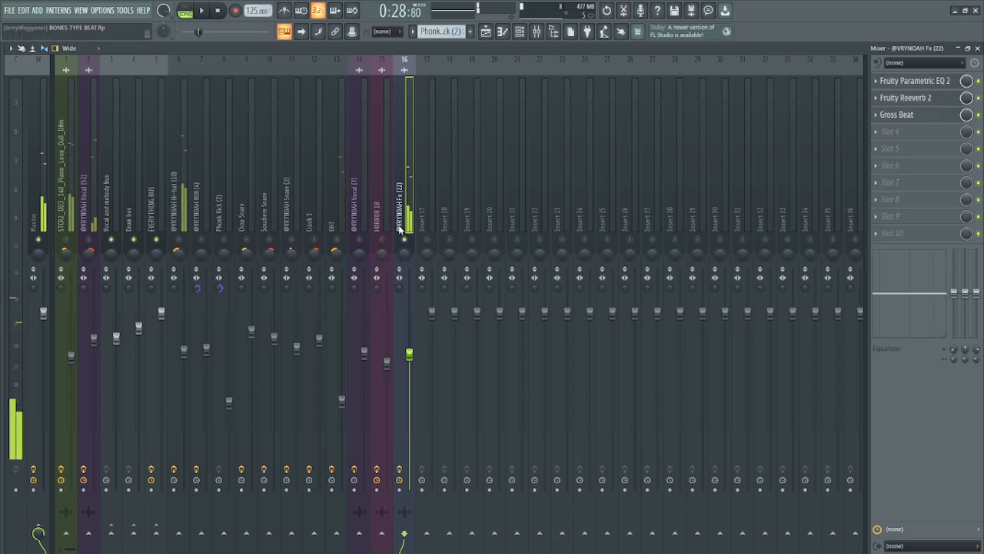
right_click(403, 242)
right_click(403, 242)
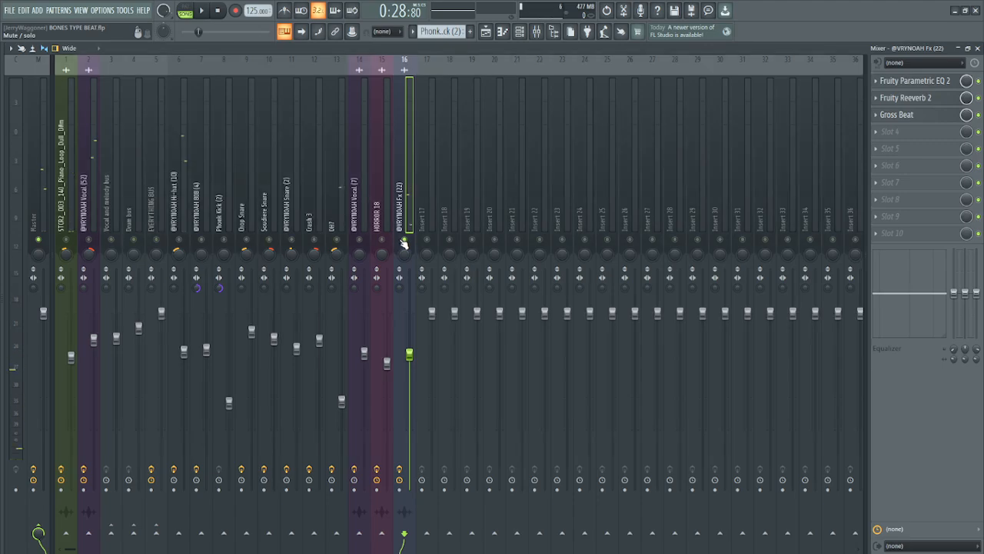
Step: Clear the playlist's time selection and examine the sample settings of the Vinyl (5) clip on Track 15
left_click(965, 48)
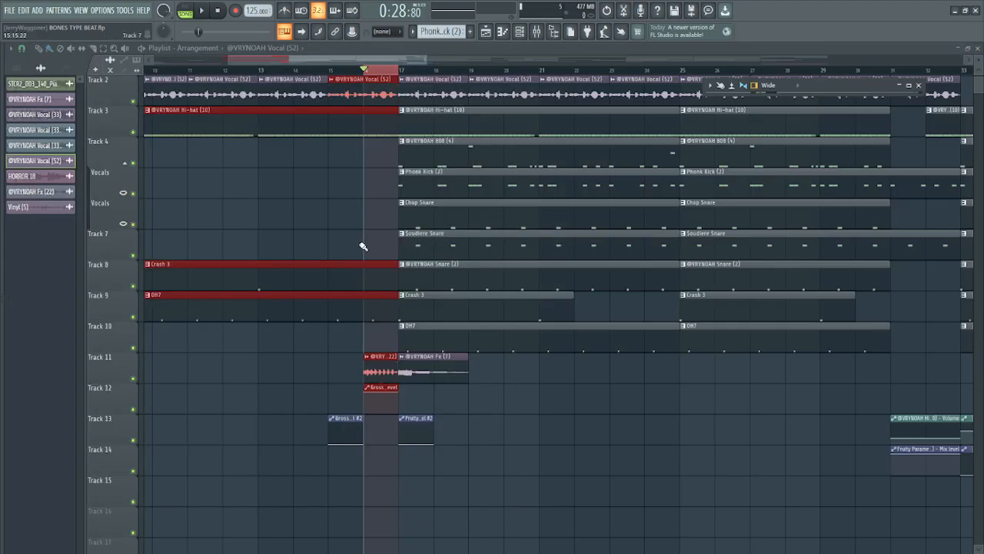
scroll(304, 71, "up", 3)
double_click(279, 71)
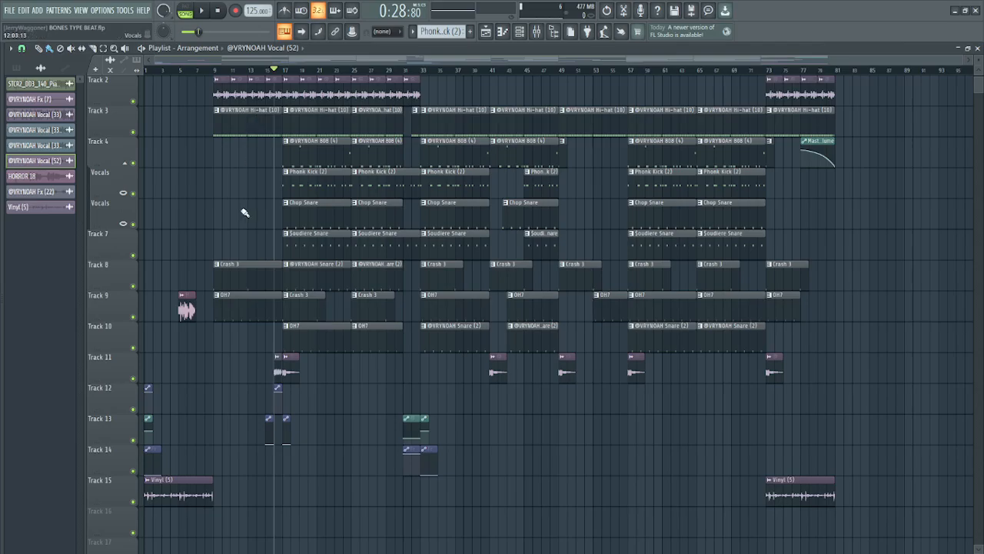
scroll(244, 212, "up", 1)
scroll(221, 249, "up", 3)
scroll(221, 249, "down", 4)
scroll(213, 264, "down", 3)
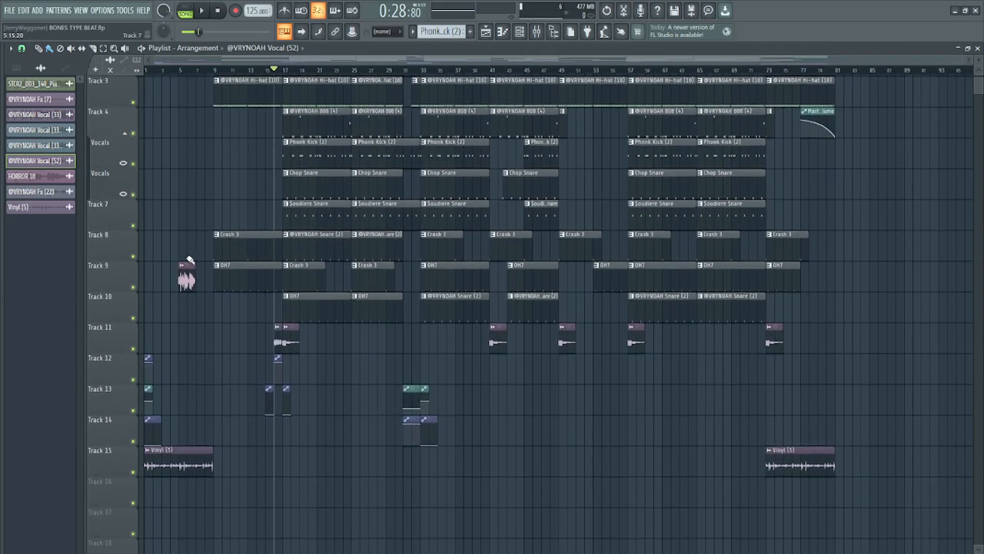
scroll(174, 335, "up", 1)
scroll(171, 340, "down", 1)
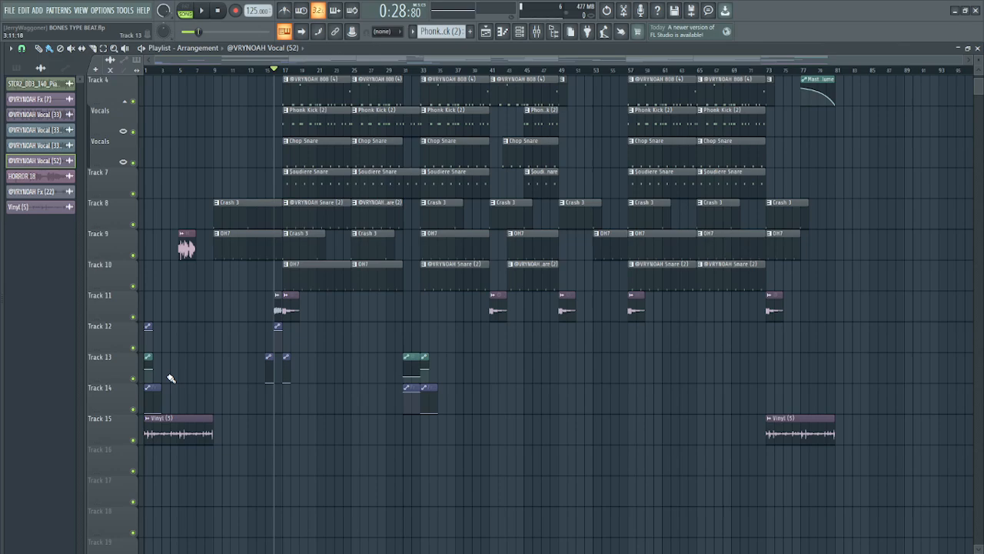
scroll(170, 373, "down", 3)
double_click(168, 344)
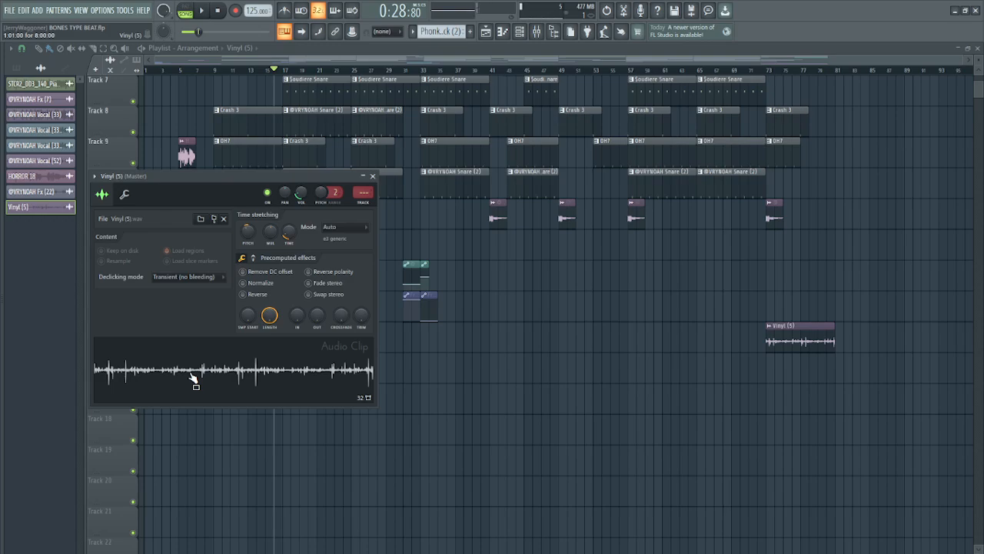
left_click(372, 176)
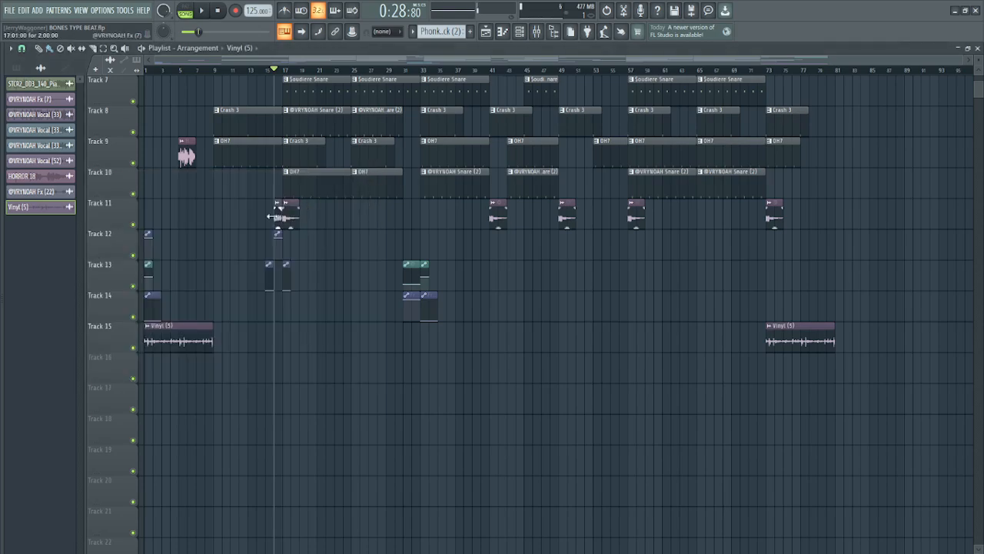
Step: Play the arrangement briefly from bar 16 and look over the automation clips on Tracks 12 to 14
key("space")
key("space")
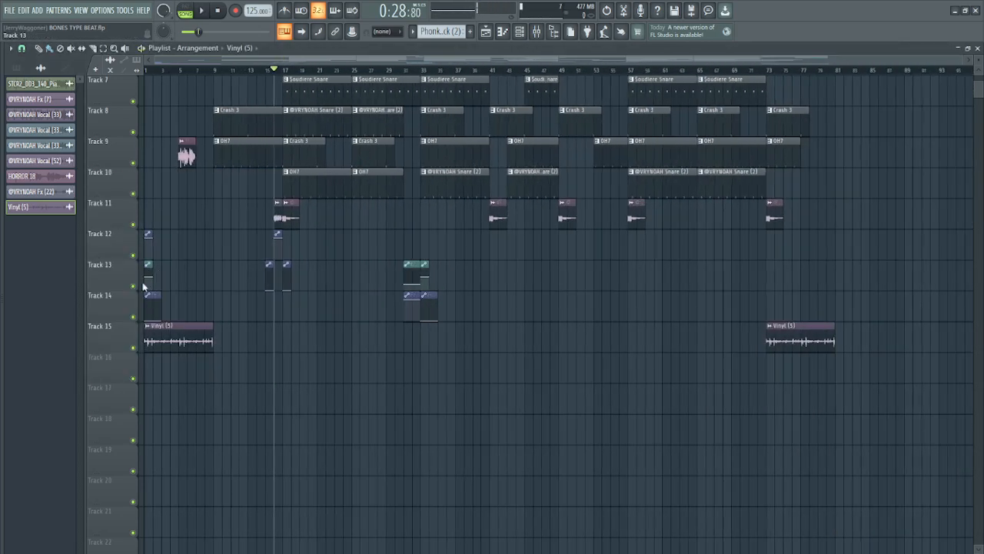
scroll(161, 288, "down", 2)
scroll(154, 292, "up", 5)
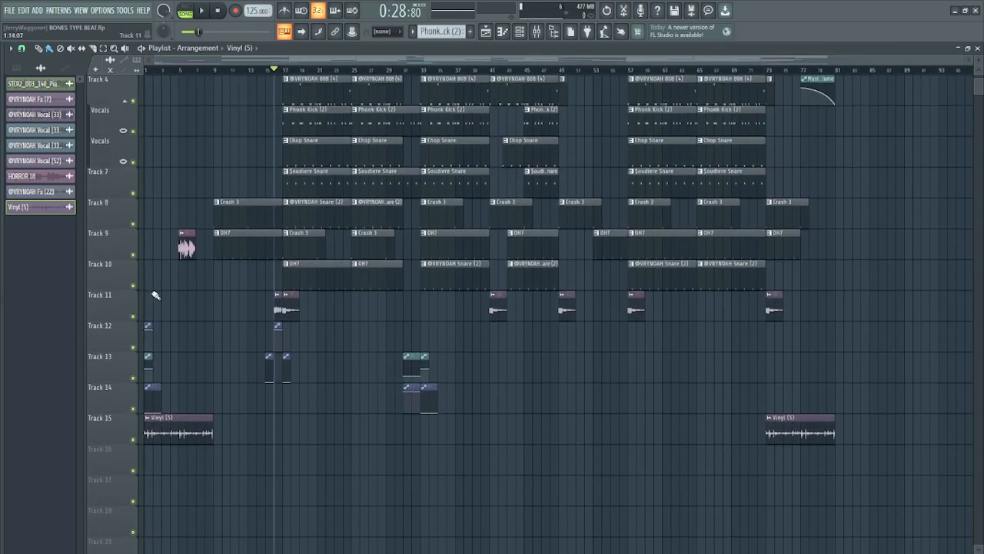
scroll(150, 293, "up", 1)
scroll(151, 291, "down", 1)
right_click(149, 297)
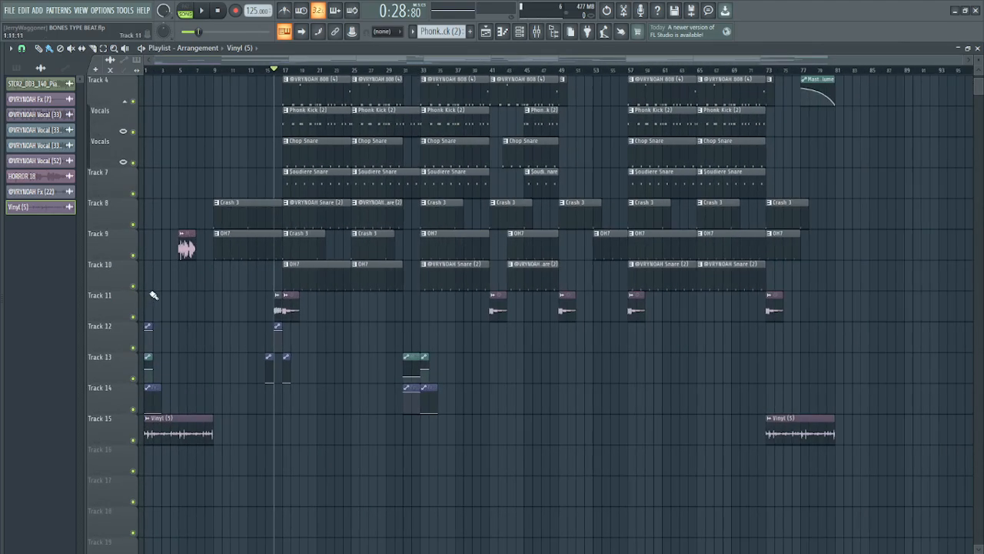
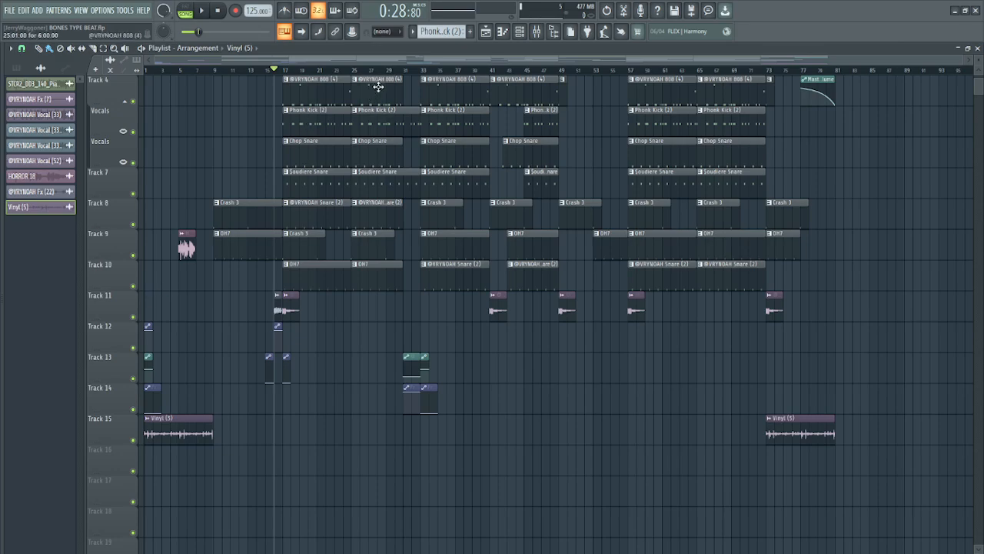
Step: Move the playhead along the intro to the song's start and review the full arrangement from Track 1 down
left_click_drag(410, 71, 356, 146)
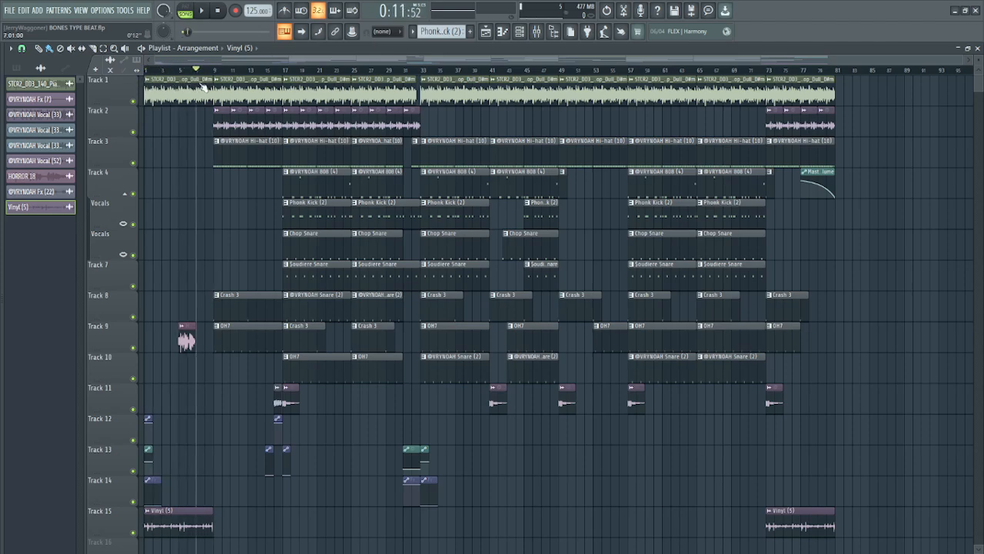
mouse_move(201, 83)
left_mouse_down()
mouse_move(169, 81)
mouse_move(196, 87)
left_mouse_up()
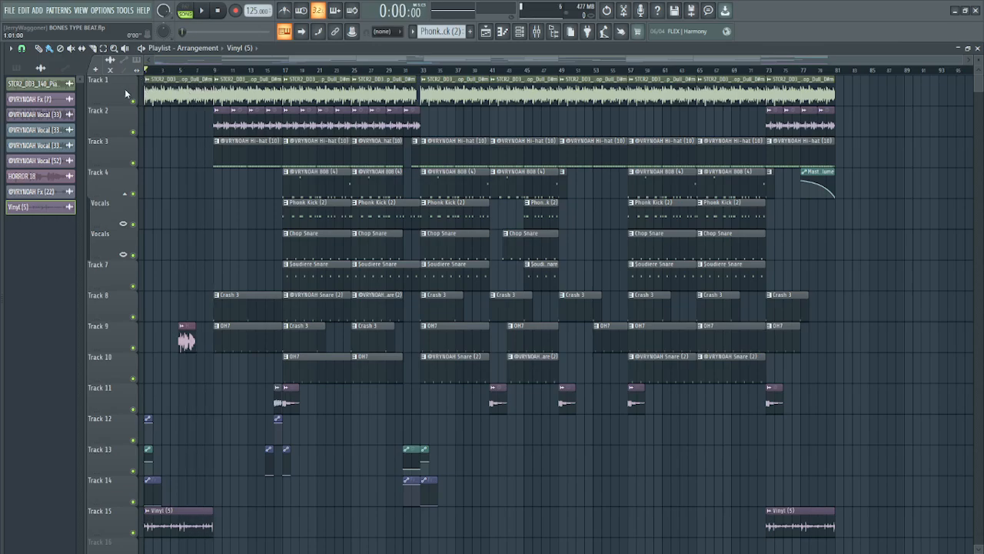
scroll(209, 218, "down", 3)
scroll(197, 214, "up", 2)
scroll(196, 214, "down", 2)
scroll(196, 214, "up", 3)
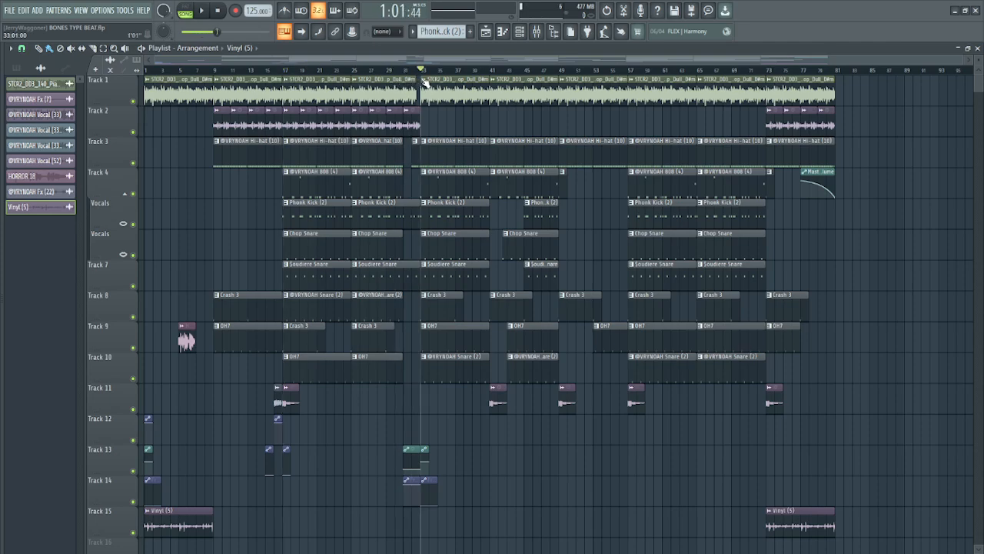
Step: Play the intro section from the start of the song and stop it before bar 9
left_click_drag(530, 95, 557, 97)
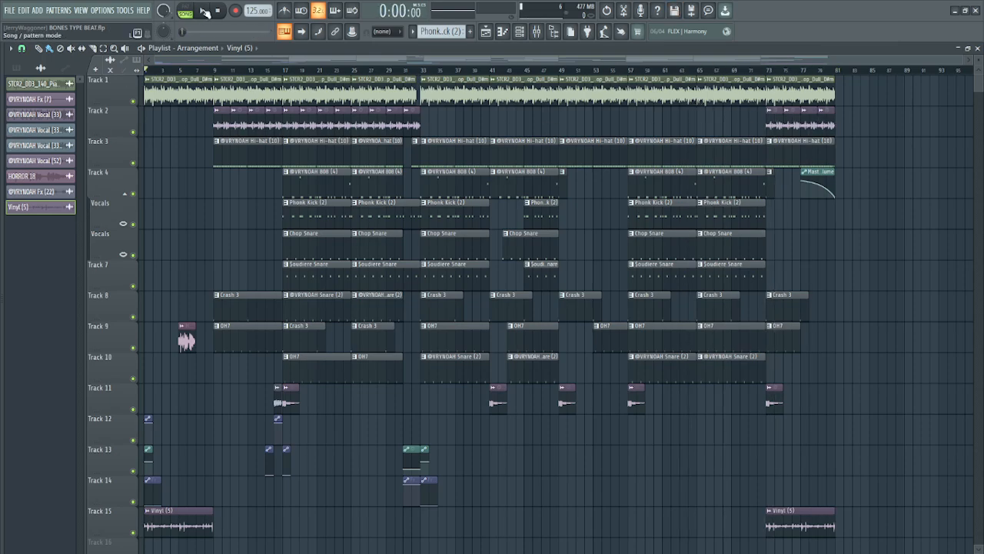
left_click(203, 10)
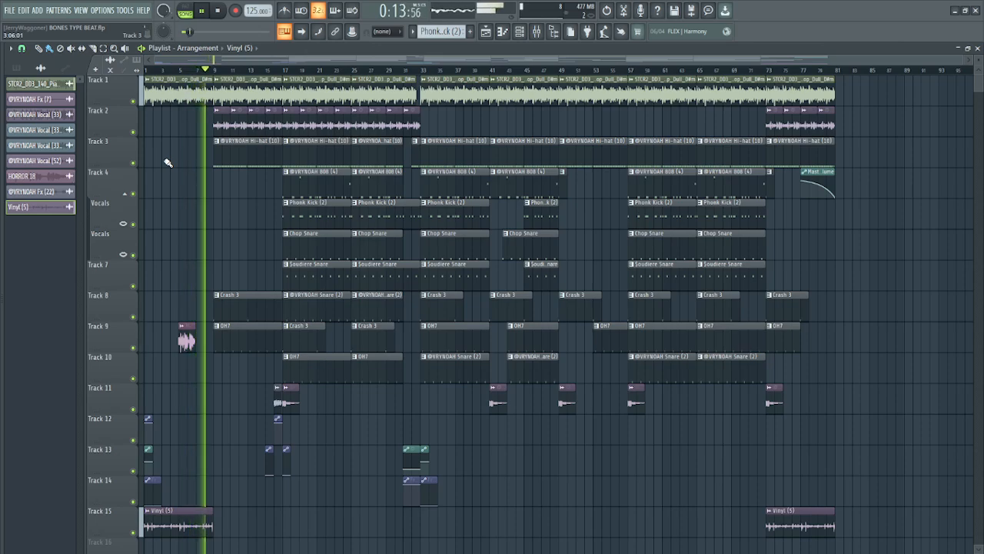
key("space")
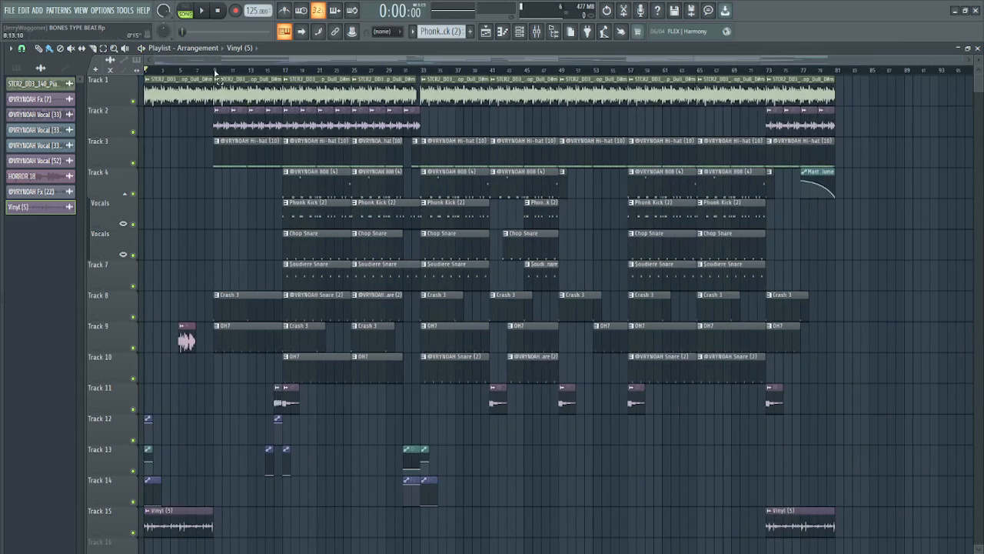
Step: Select bars 9 to 17 in the playlist and examine the automation clips at the beginning of Tracks 12 to 14
left_click_drag(215, 72, 279, 82)
scroll(216, 203, "up", 3)
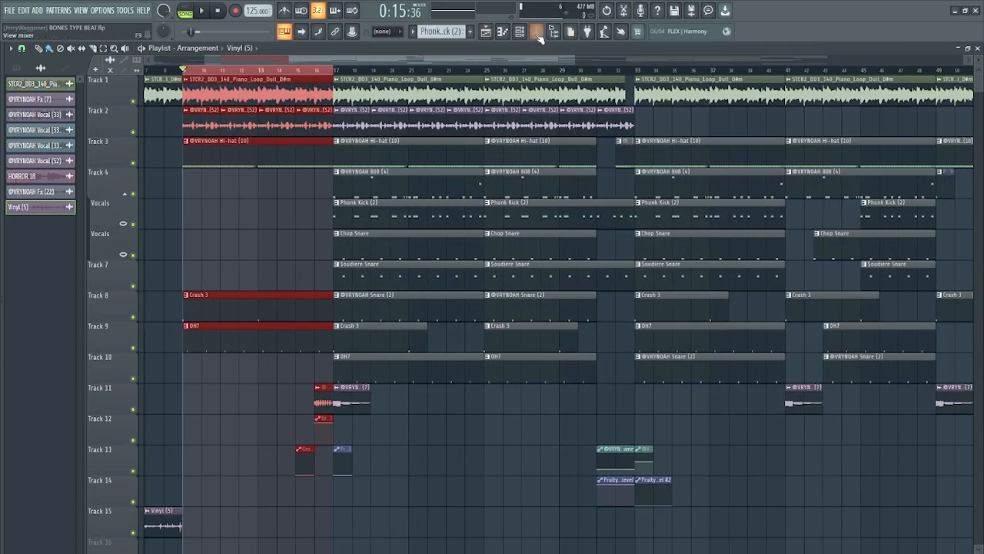
left_click(539, 36)
scroll(287, 183, "down", 3)
scroll(226, 246, "down", 3)
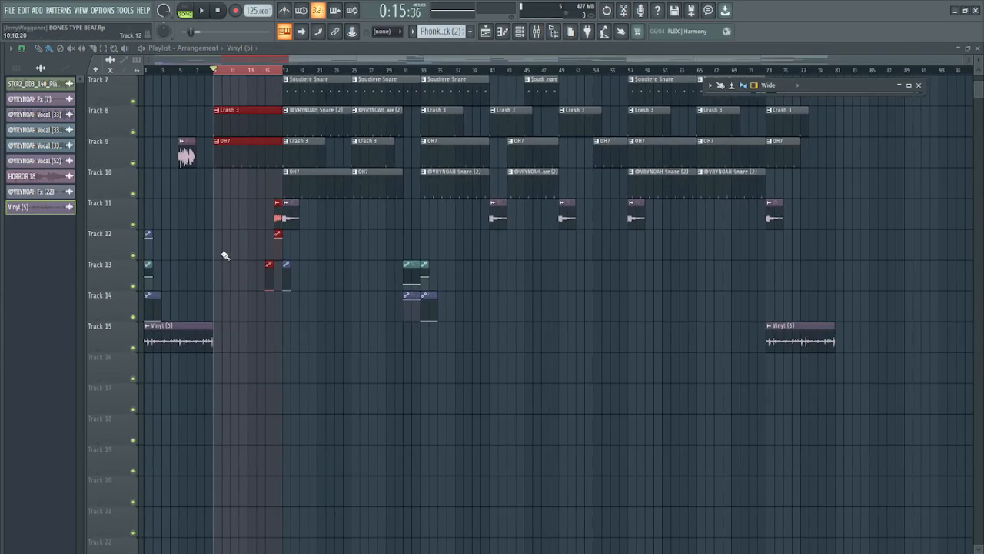
scroll(225, 255, "up", 4)
scroll(241, 266, "down", 5)
scroll(135, 279, "up", 1)
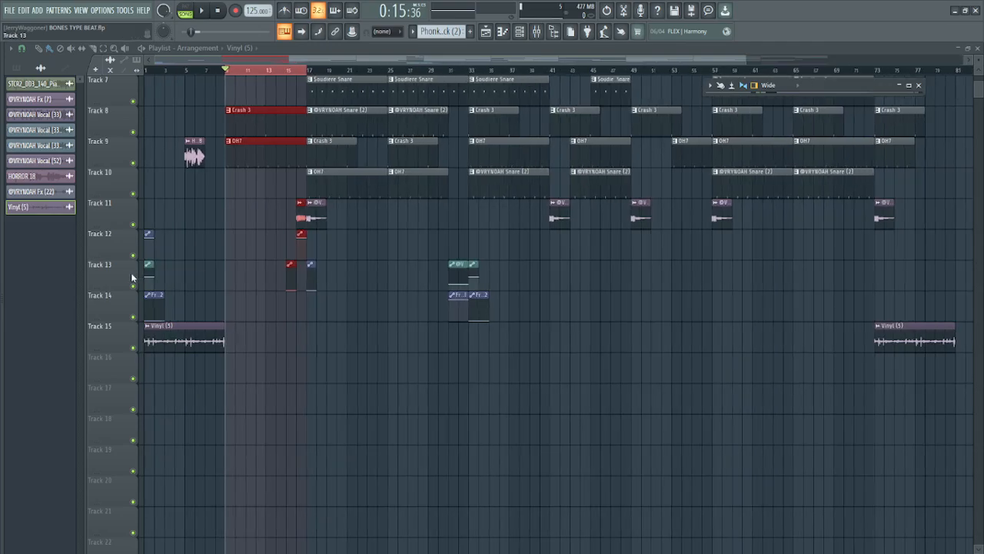
scroll(174, 240, "up", 7)
scroll(184, 244, "down", 8)
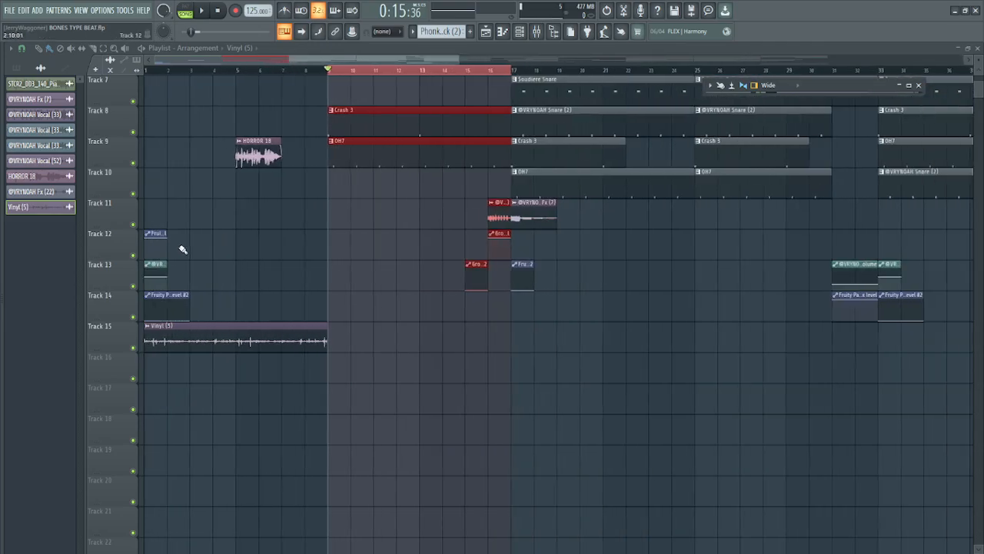
Step: Solo the hi-hat on Track 3 while keeping the automation clips on Tracks 12 to 14 active
scroll(231, 252, "up", 6)
scroll(222, 253, "down", 8)
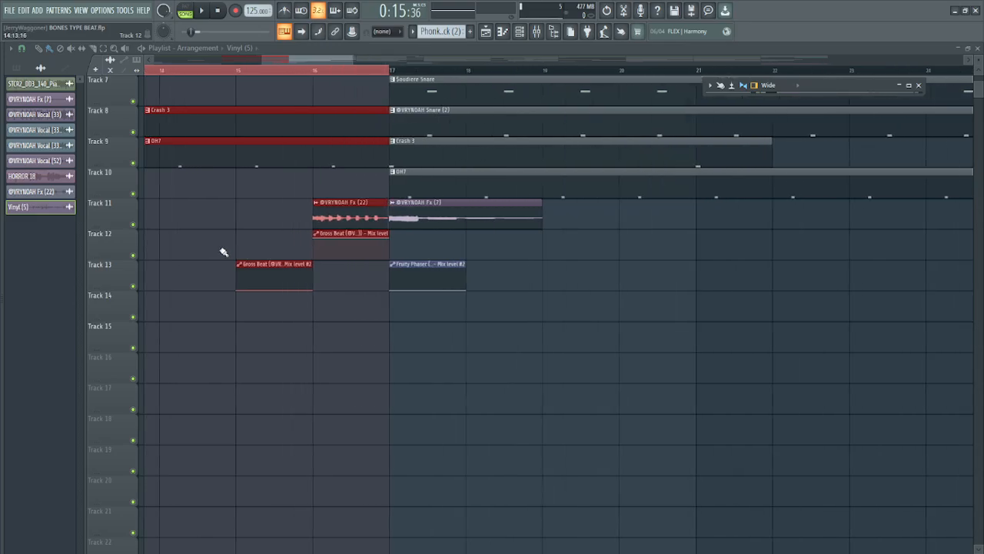
scroll(220, 230, "up", 4)
scroll(220, 228, "up", 3)
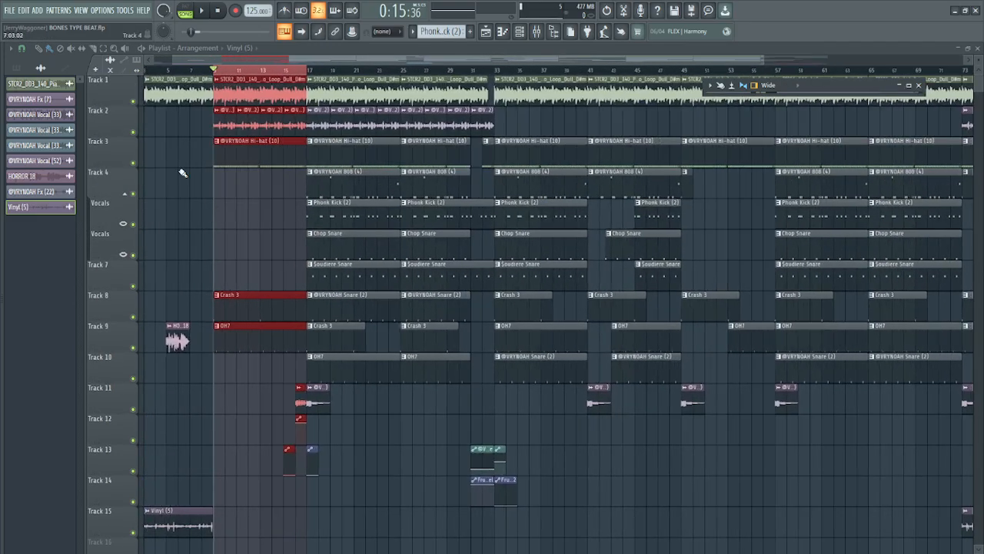
right_click(134, 163)
scroll(188, 246, "down", 3)
scroll(189, 248, "down", 2)
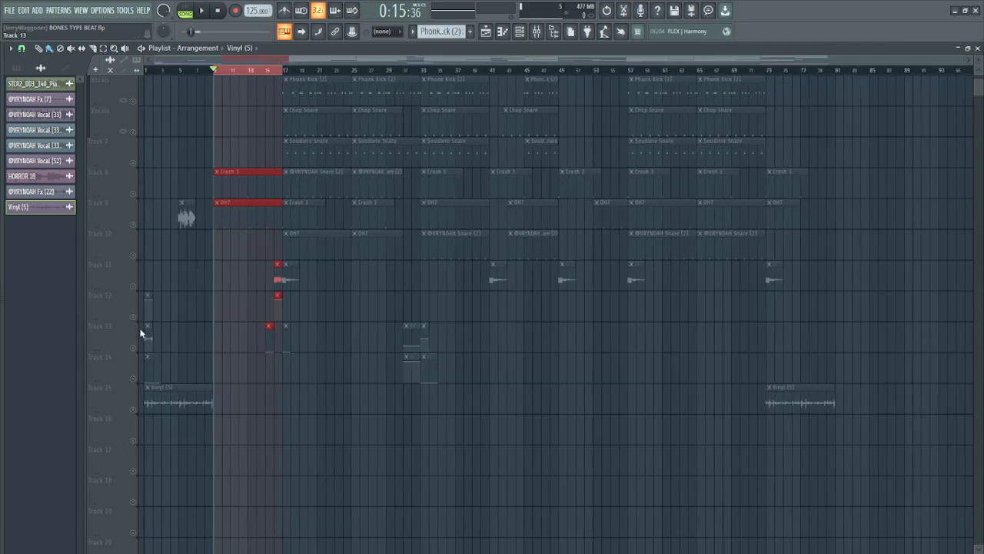
left_click(135, 378)
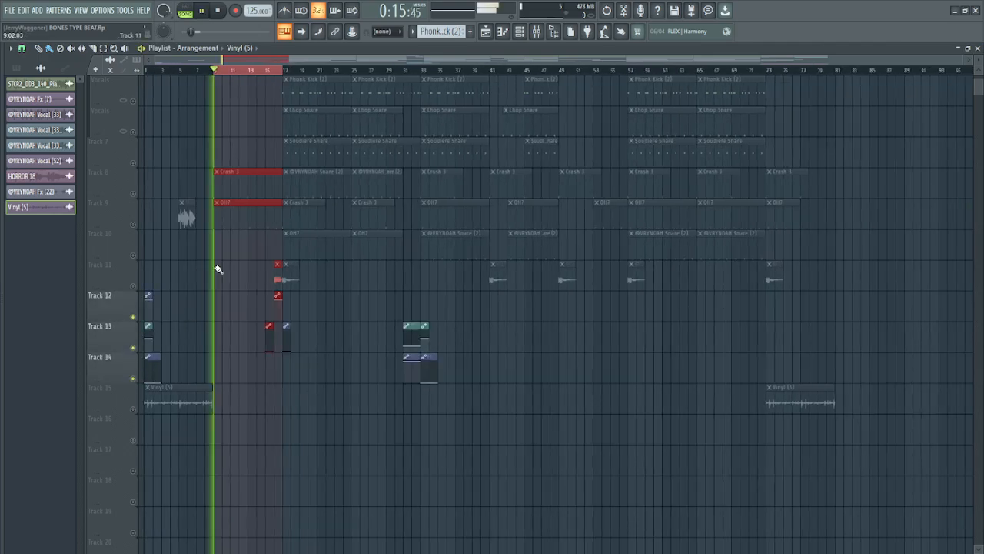
scroll(192, 373, "up", 1)
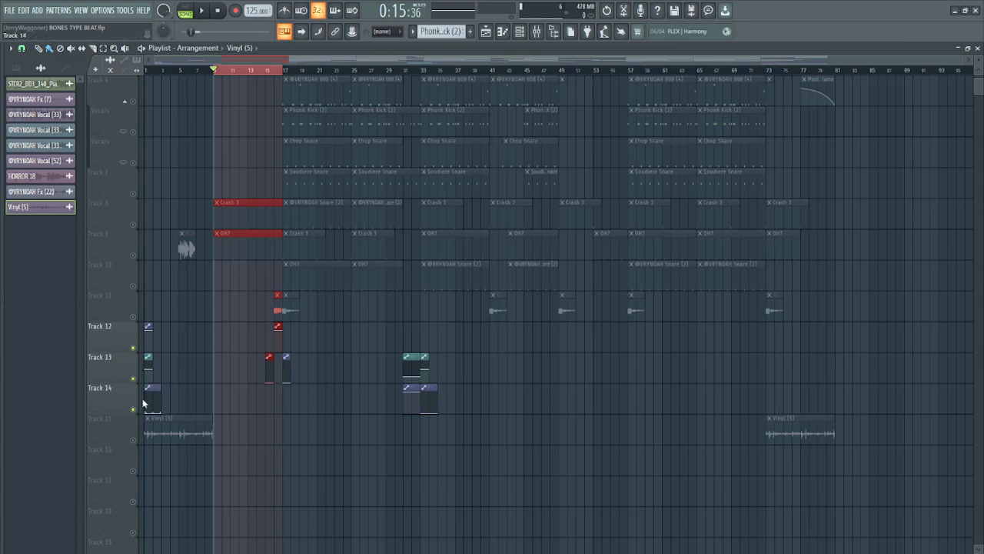
scroll(191, 323, "up", 3)
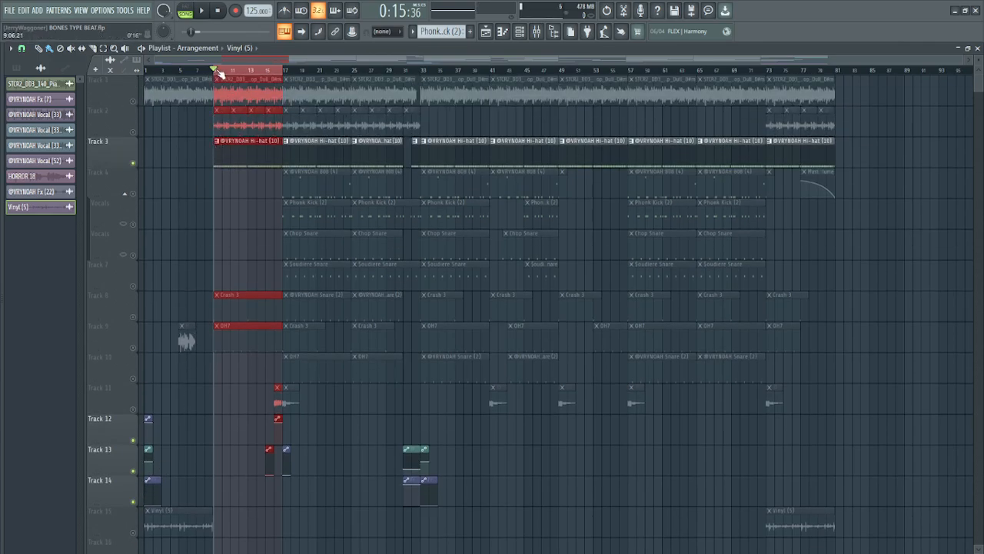
Step: Inspect the effects on the Hi-hat (10) mixer insert, play the soloed hi-hats in the playlist from bar 9, and stop before bar 17
left_click(539, 30)
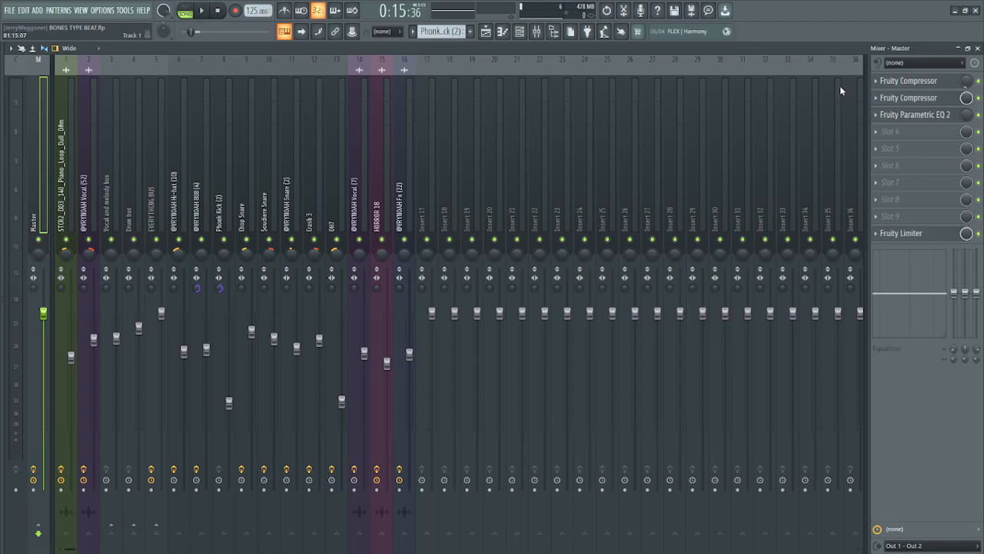
left_click(180, 214)
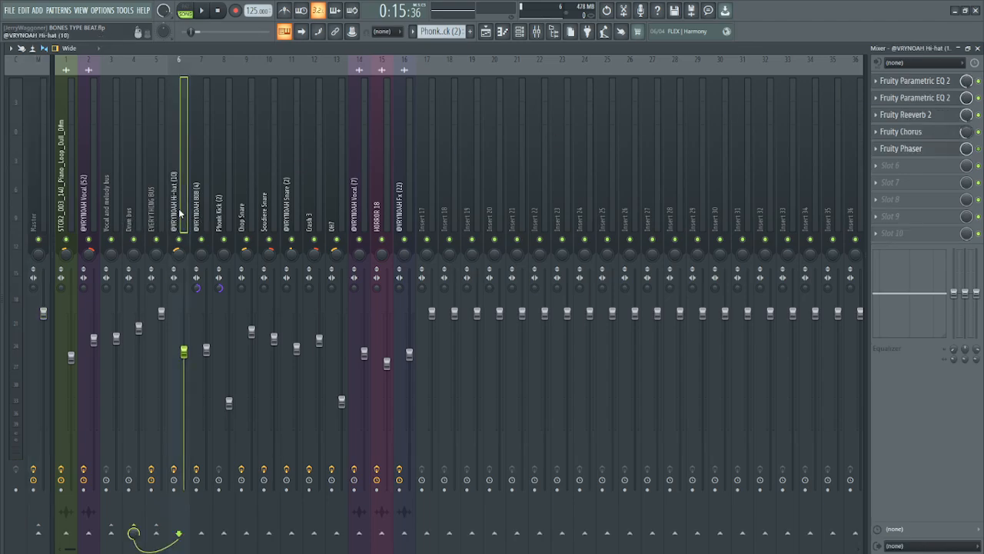
left_click(977, 48)
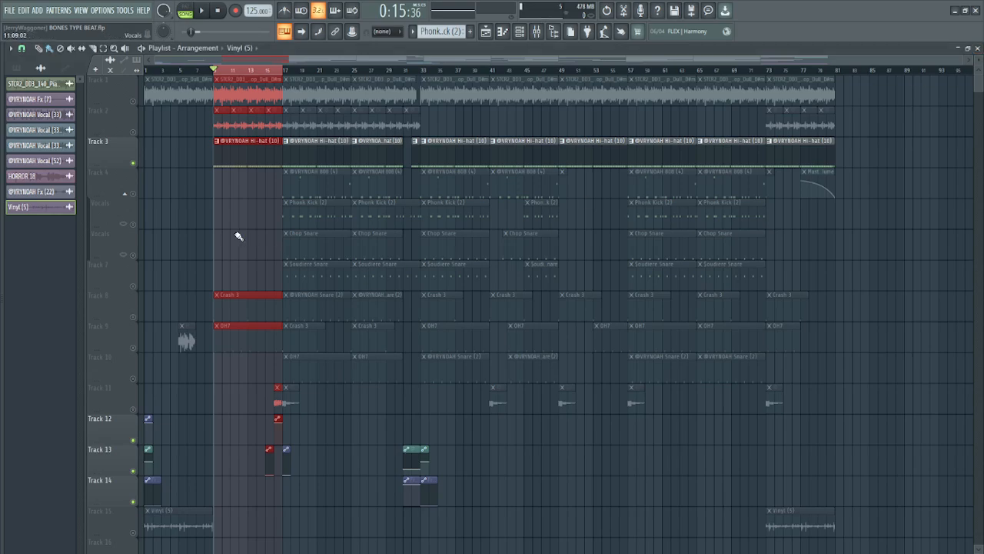
key("space")
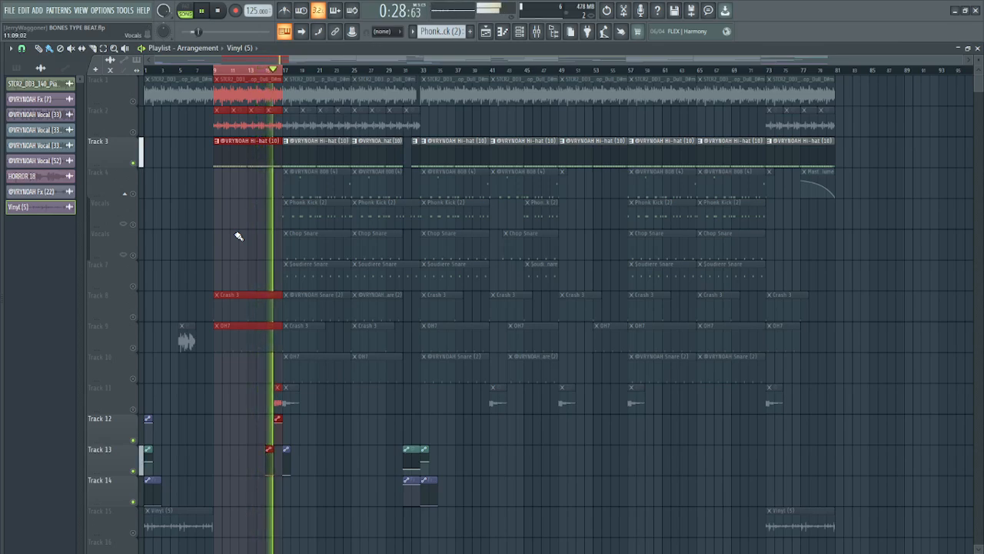
key("space")
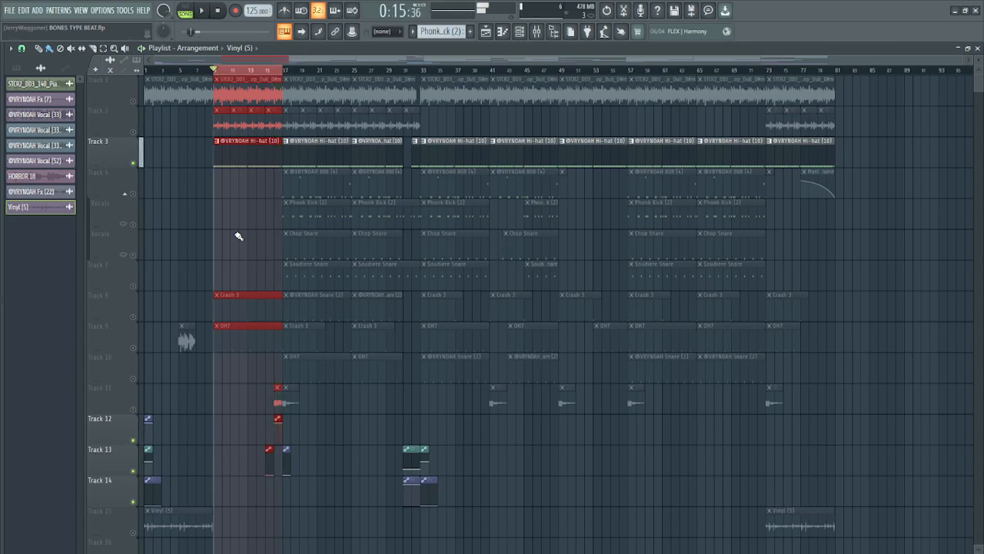
Step: Clear the bar 9 to 17 selection and unsolo Track 3 to restore all playlist tracks
double_click(249, 70)
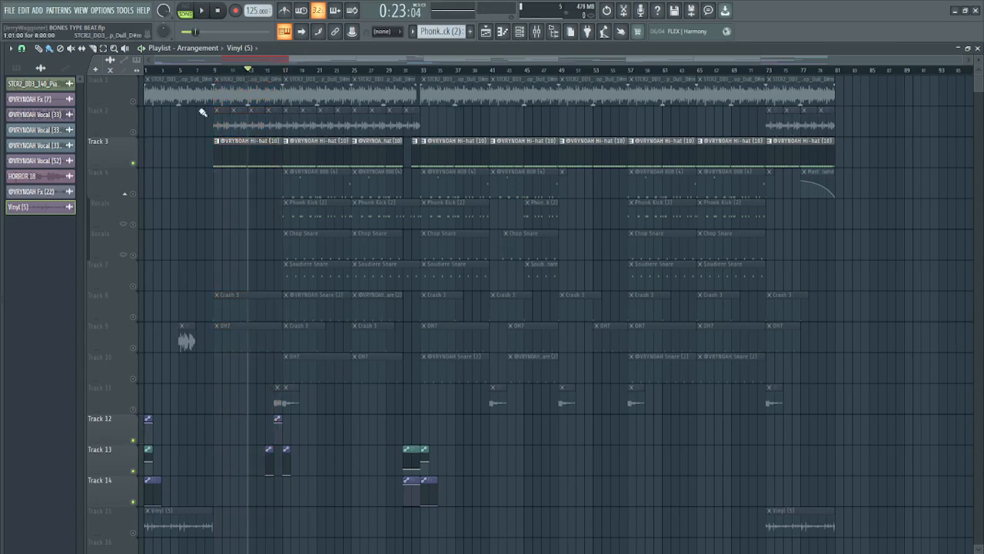
right_click(133, 163)
right_click(139, 164)
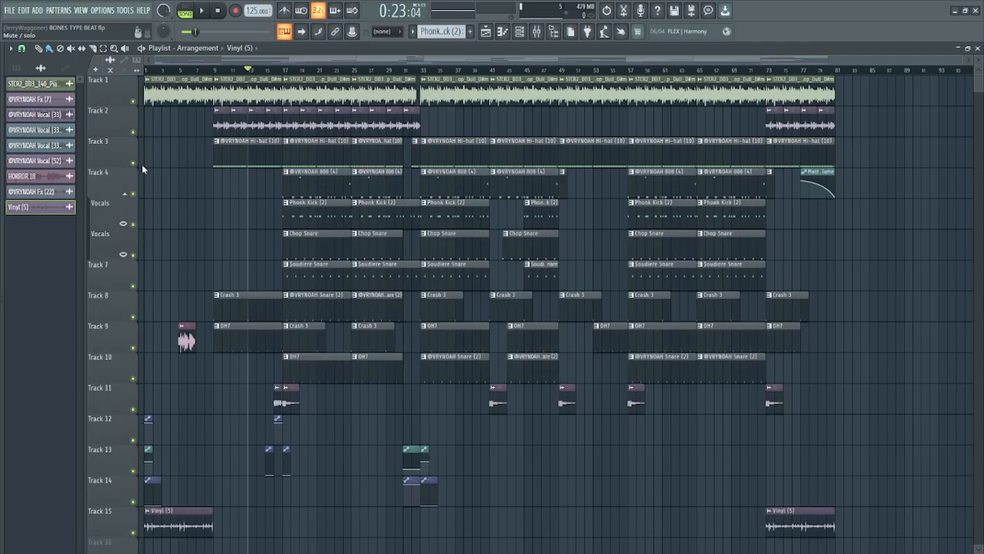
Step: Move the playhead to bar 9 and play the full arrangement through the drop at bar 17
scroll(231, 229, "up", 10, "ctrl")
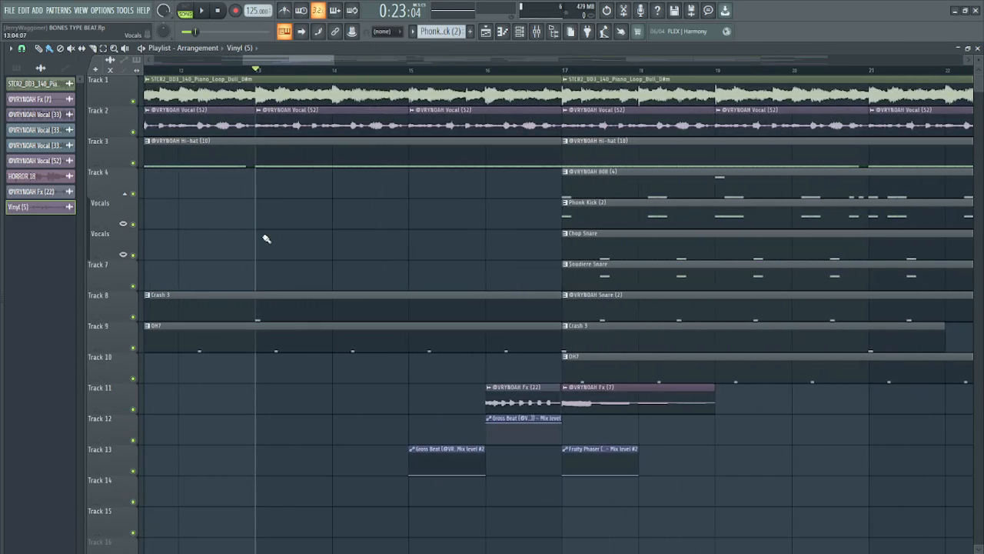
scroll(270, 238, "down", 10, "ctrl")
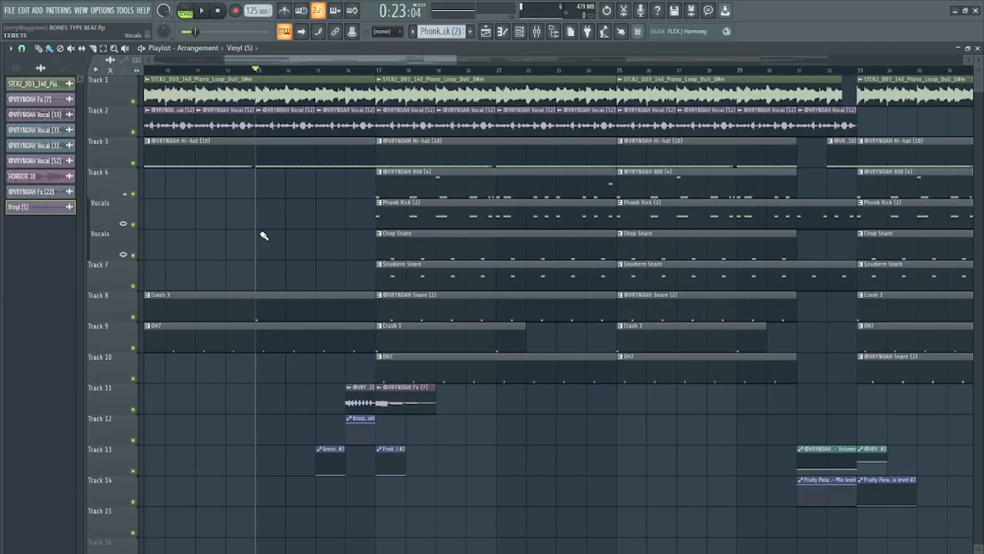
scroll(259, 240, "down", 3, "ctrl")
scroll(243, 240, "up", 3, "ctrl")
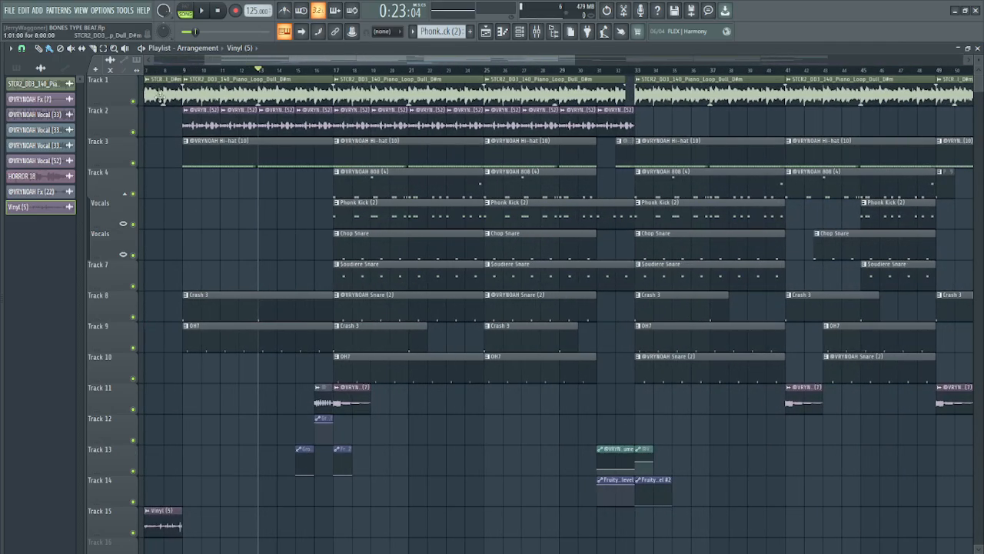
scroll(208, 215, "down", 5, "ctrl")
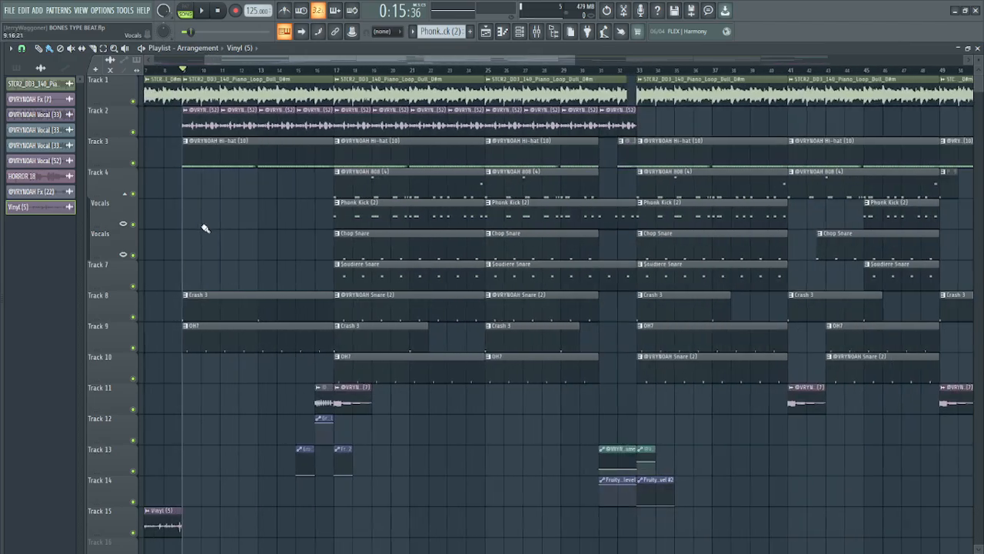
key("space")
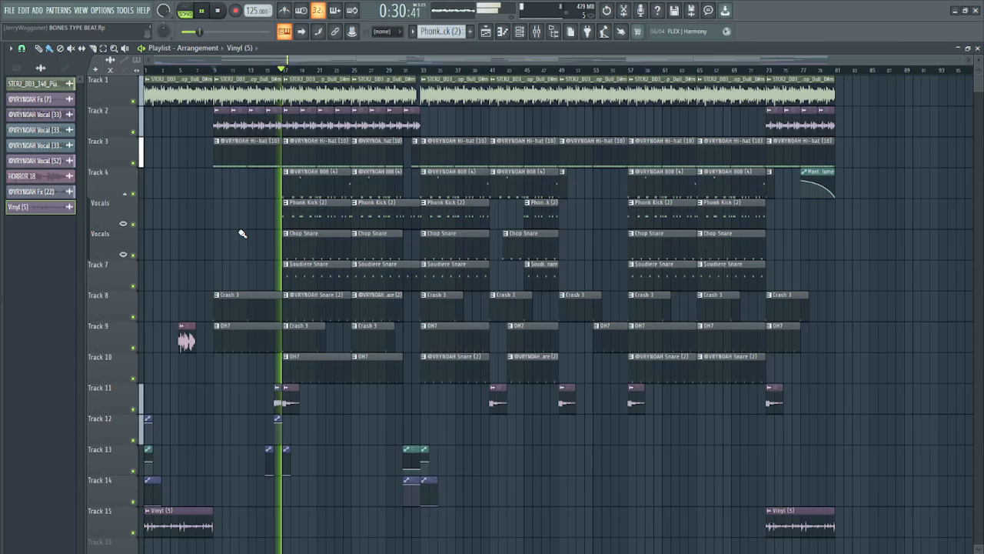
key("space")
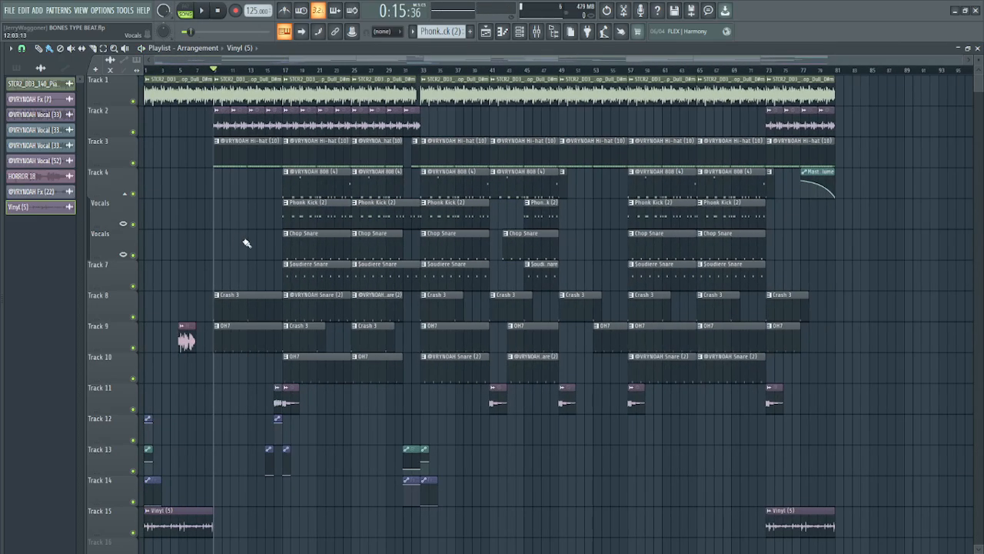
Step: Select bars 17 to 25 in the playlist and play the first drop section
scroll(247, 243, "up", 5, "ctrl")
scroll(305, 246, "down", 4, "ctrl")
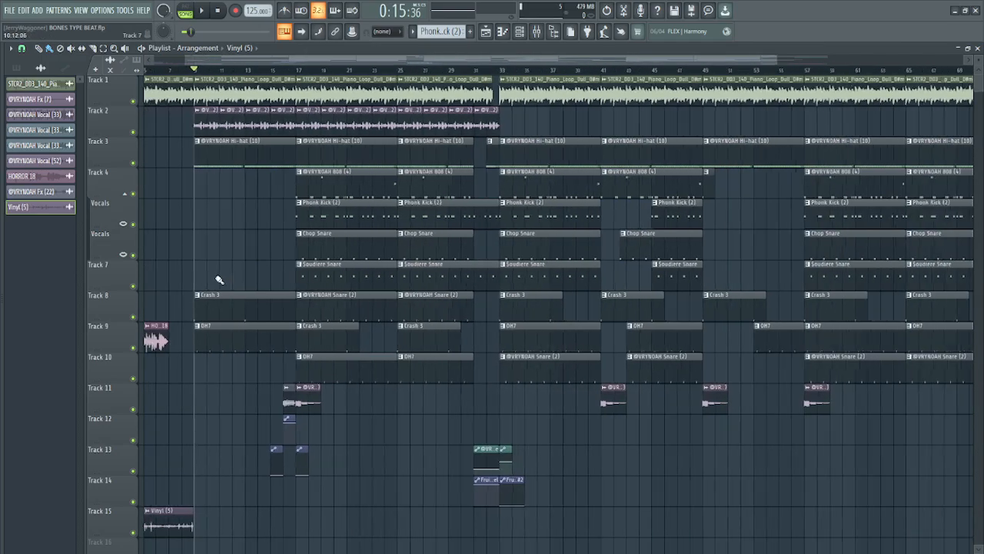
scroll(246, 267, "down", 2, "ctrl")
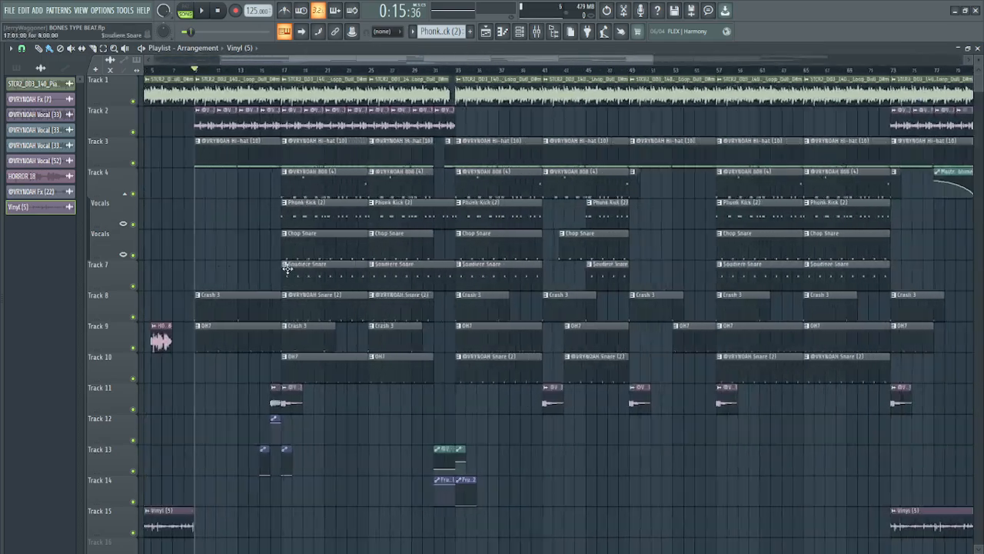
scroll(289, 264, "up", 3, "ctrl")
left_click_drag(276, 79, 424, 86)
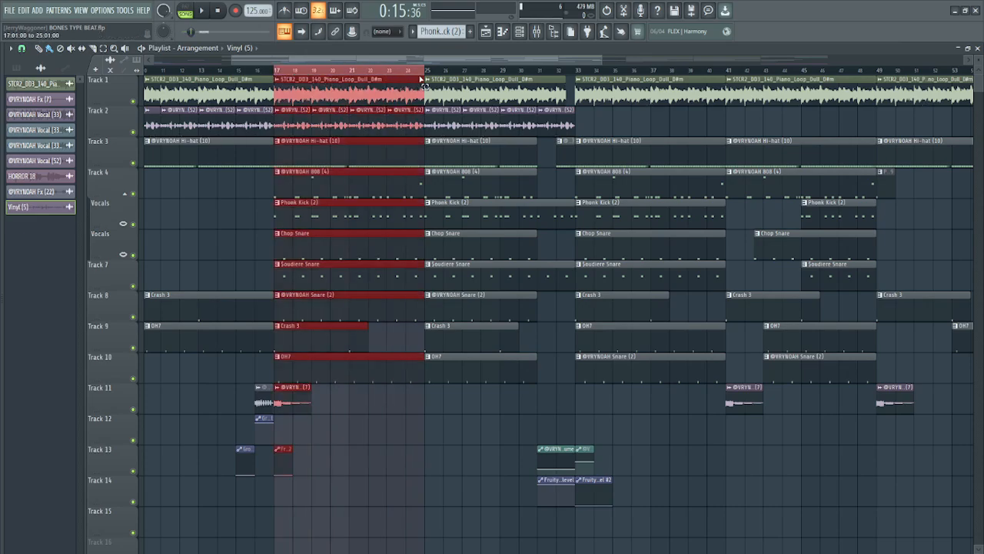
key("space")
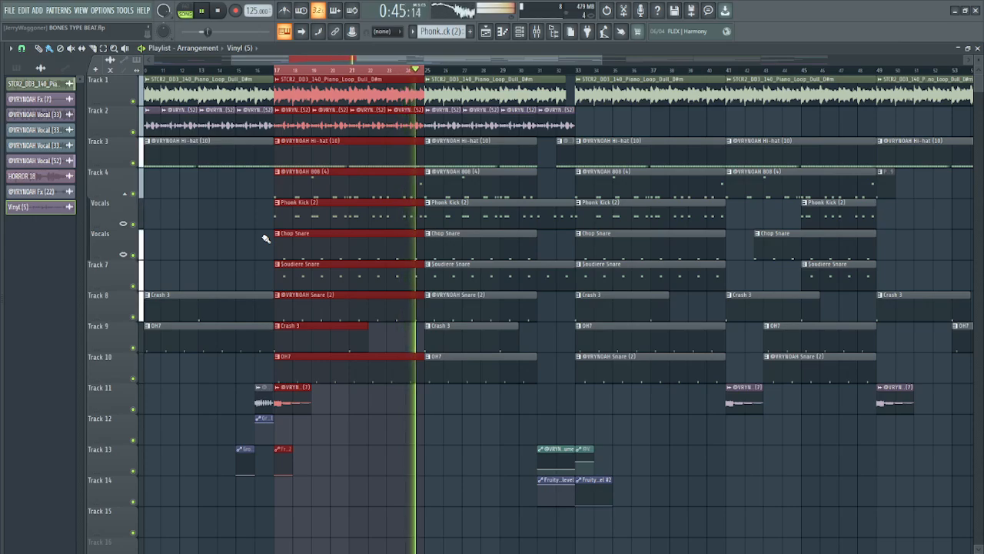
key("space")
Step: Clear the playlist selection, show the Phonk Kick (2) insert in the mixer, and briefly play from bar 17 to watch its levels
left_click(279, 71, "ctrl")
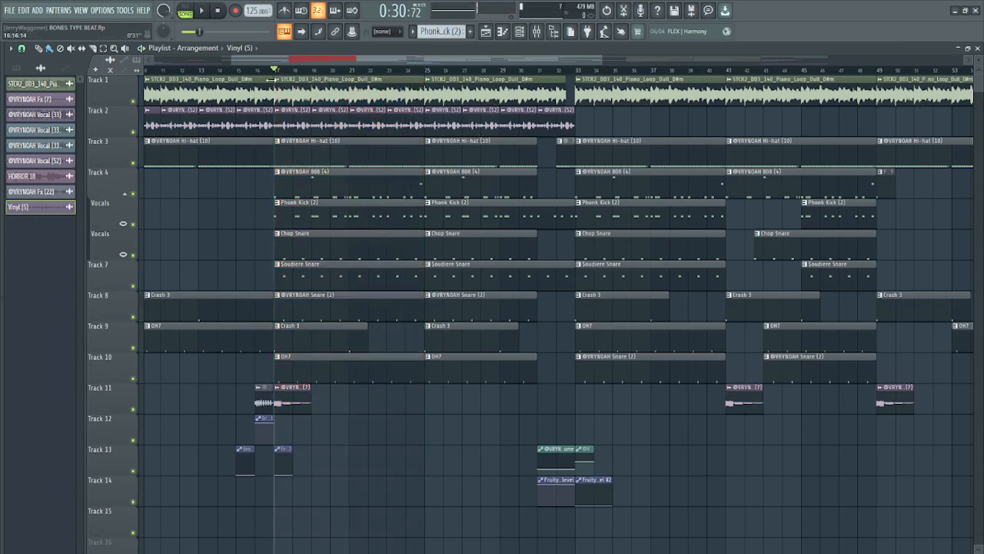
scroll(258, 190, "down", 2)
scroll(259, 193, "up", 8)
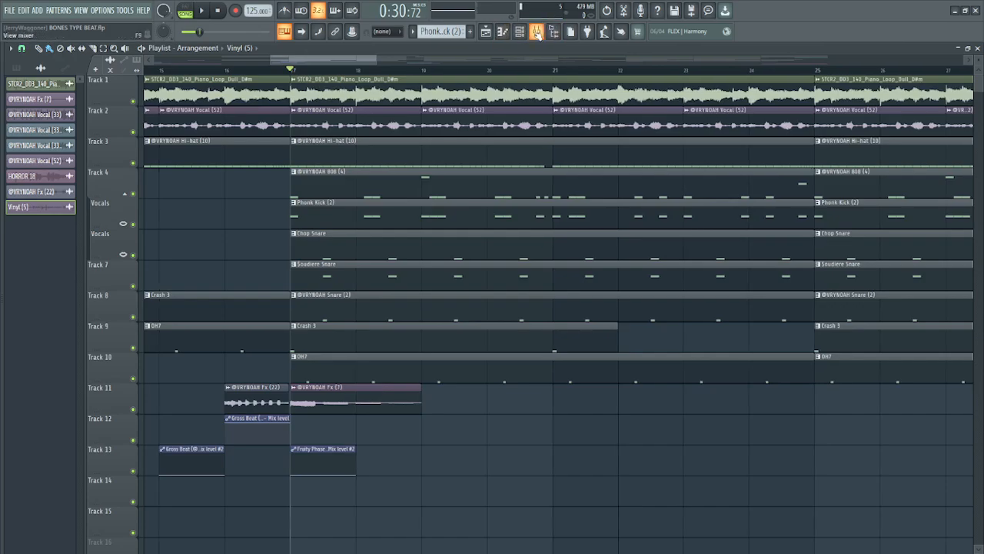
left_click(537, 33)
left_click(229, 215)
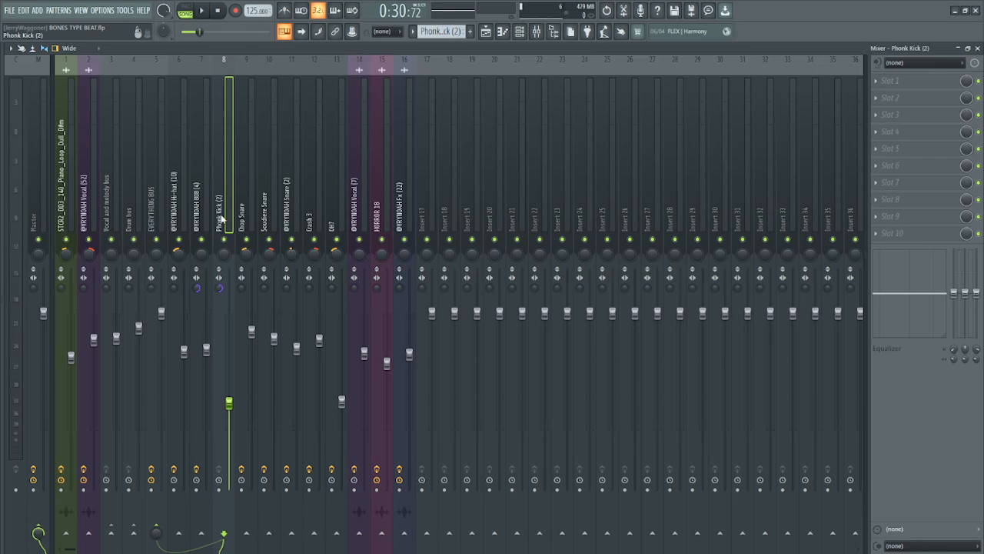
key("space")
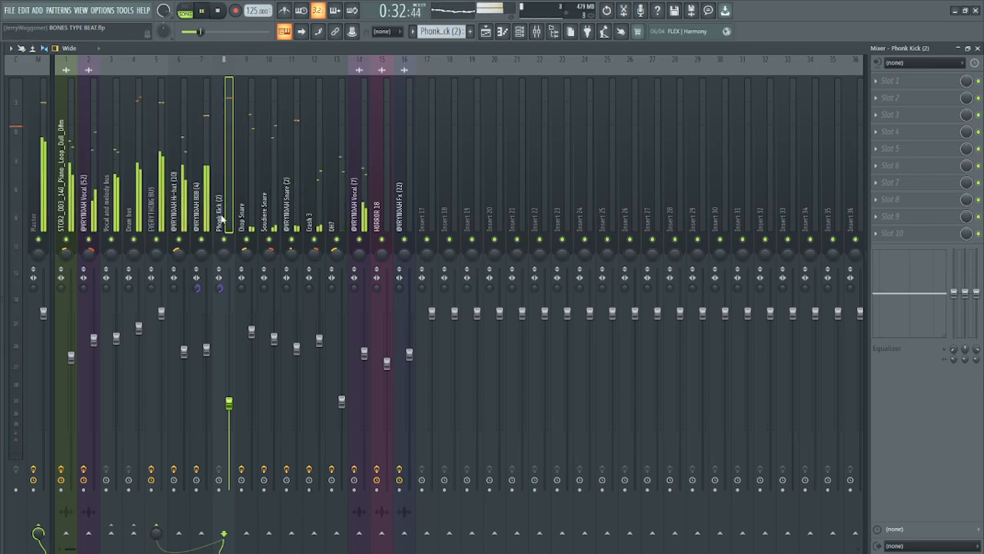
key("space")
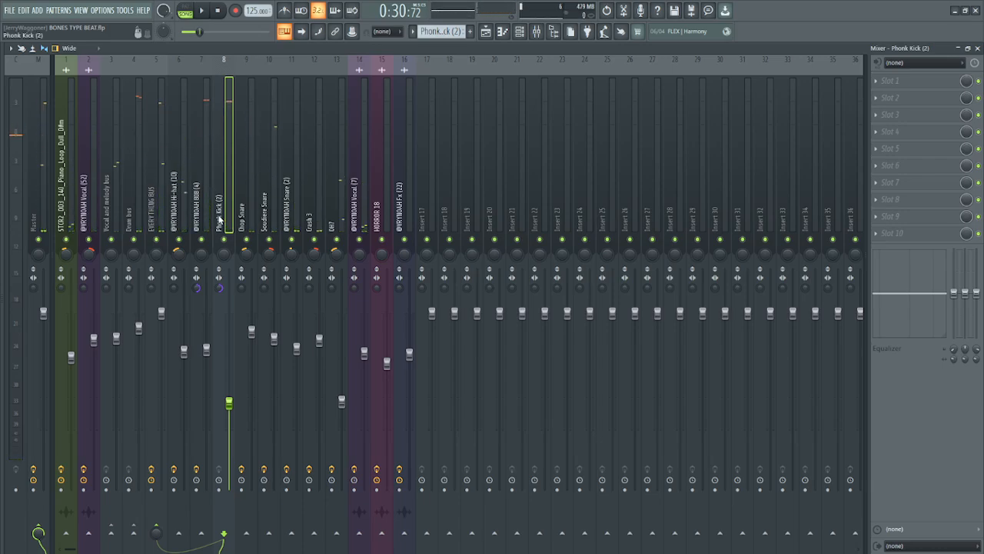
Step: Check the routing of the Vocal and melody bus, Drum bus, EVERYTHING BUS and Phonk Kick (2) mixer inserts
left_click(128, 225)
key("Left")
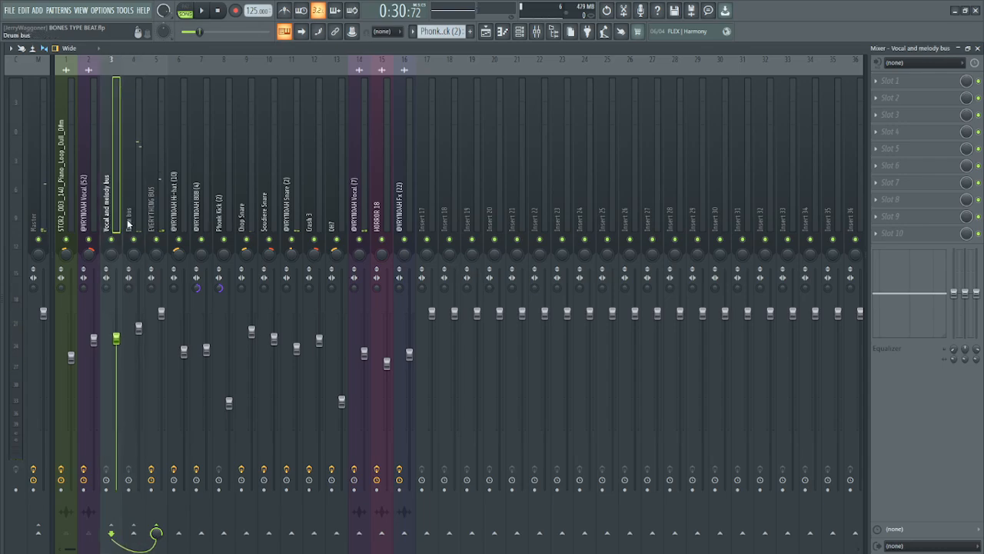
left_click(129, 224)
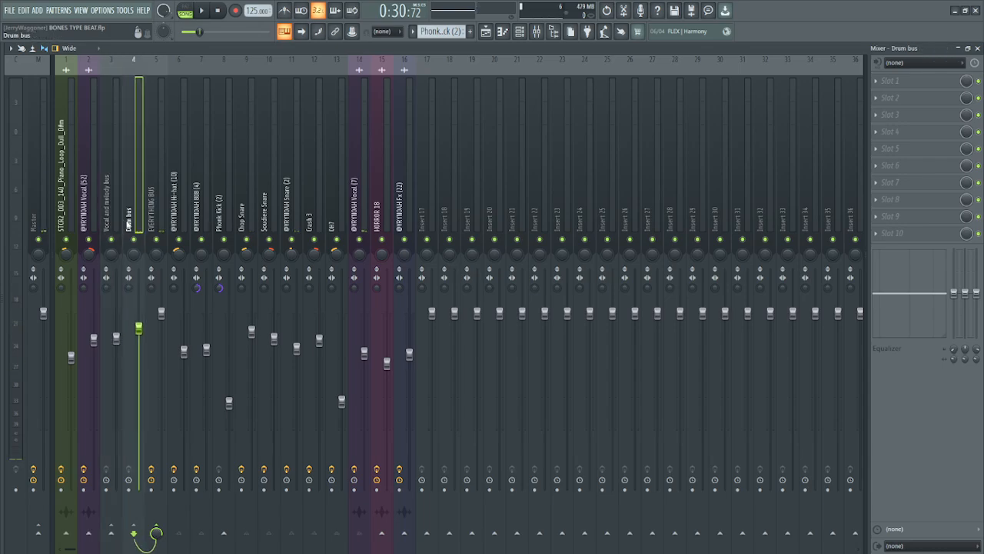
left_click(151, 220)
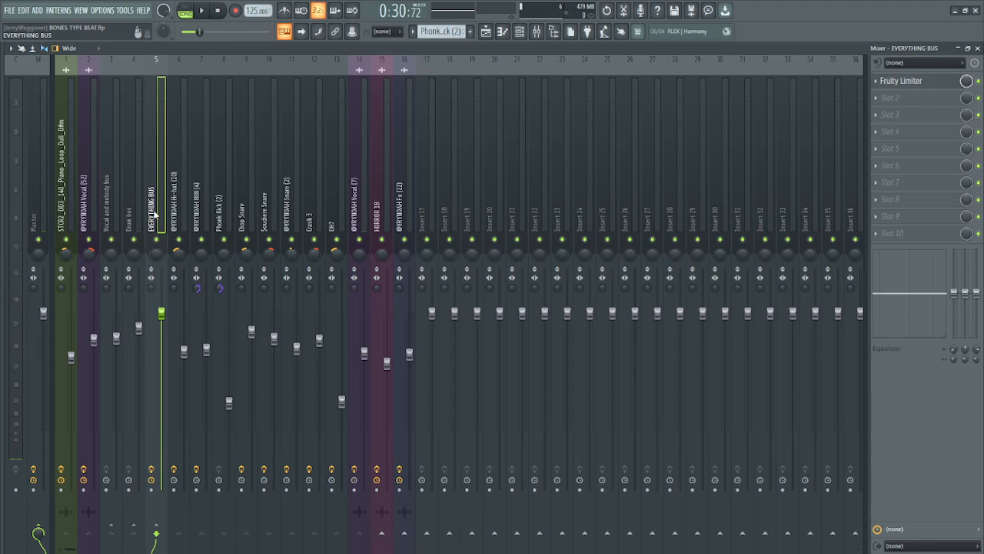
left_click(220, 218)
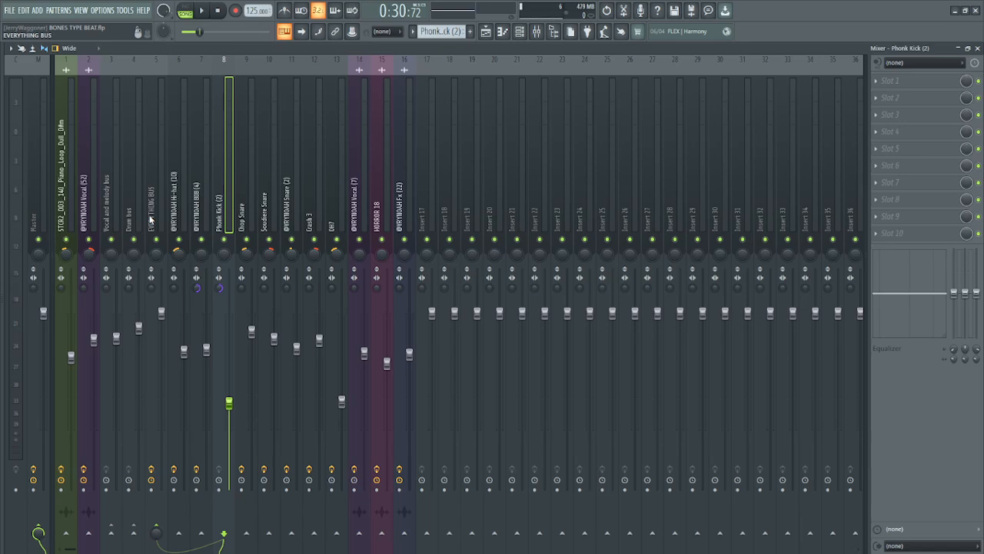
Step: Open the Fruity Limiter on EVERYTHING BUS and play from bar 17 to watch its sidechain compression
left_click(152, 220)
left_click(909, 83)
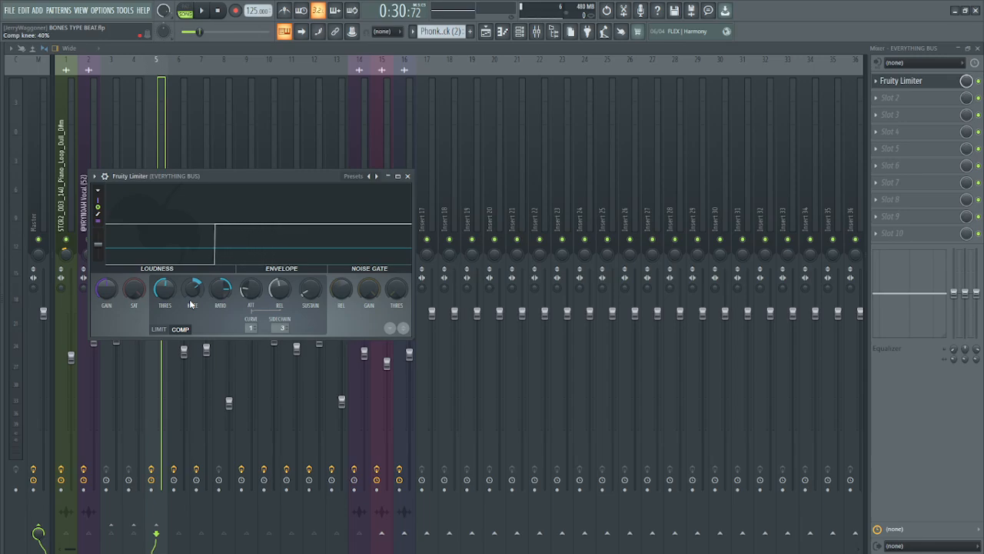
key("space")
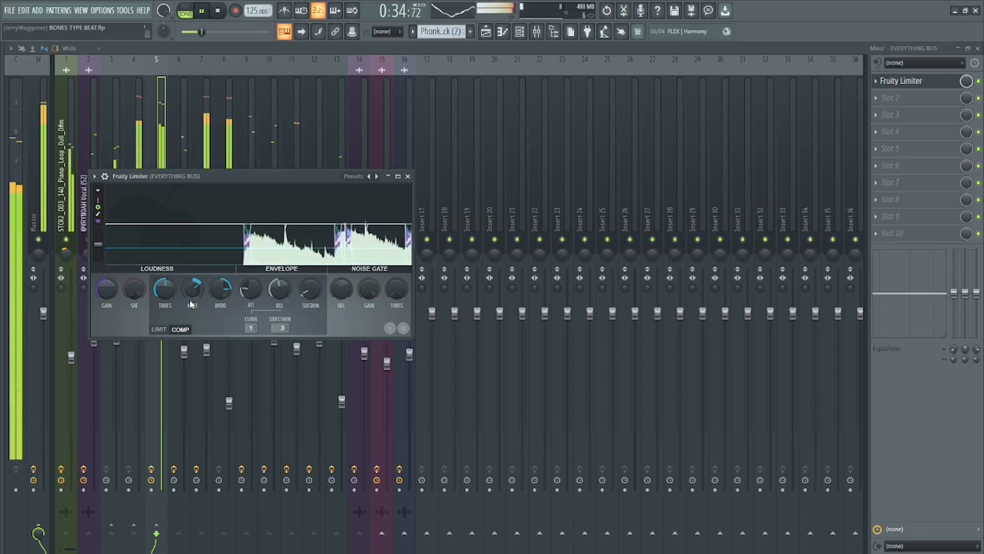
key("space")
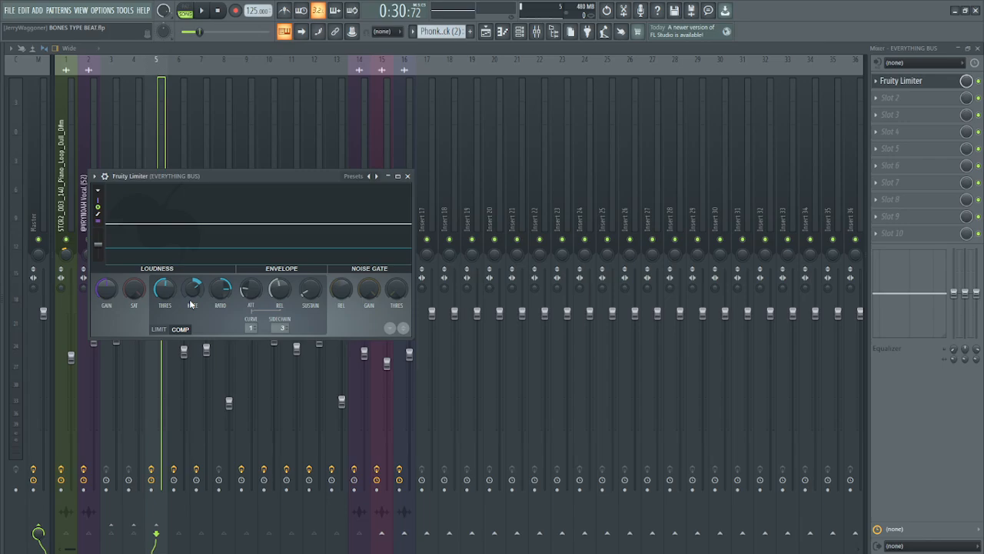
Step: Close the Fruity Limiter, look over the mixer inserts, and briefly play from bar 17 to watch the levels
left_click(408, 177)
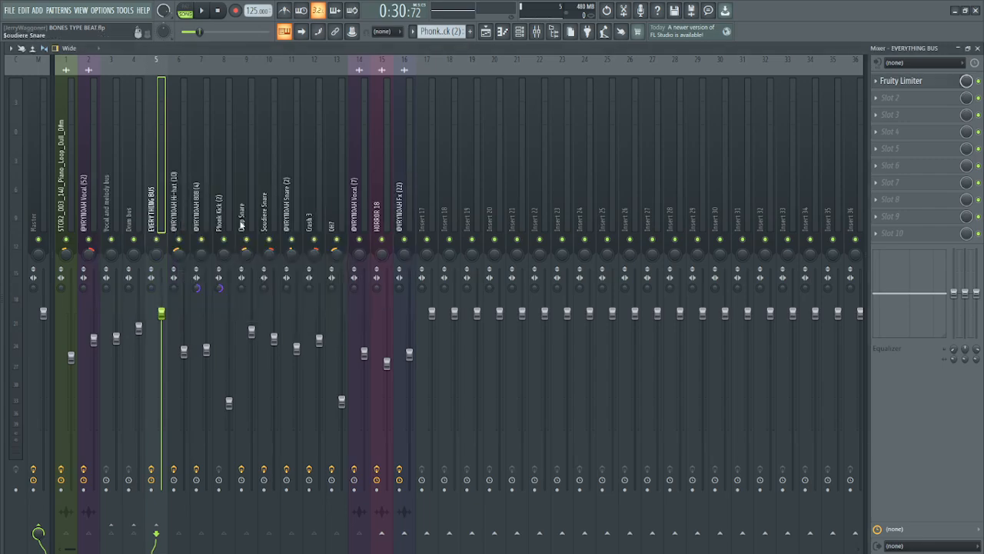
scroll(111, 222, "down", 9)
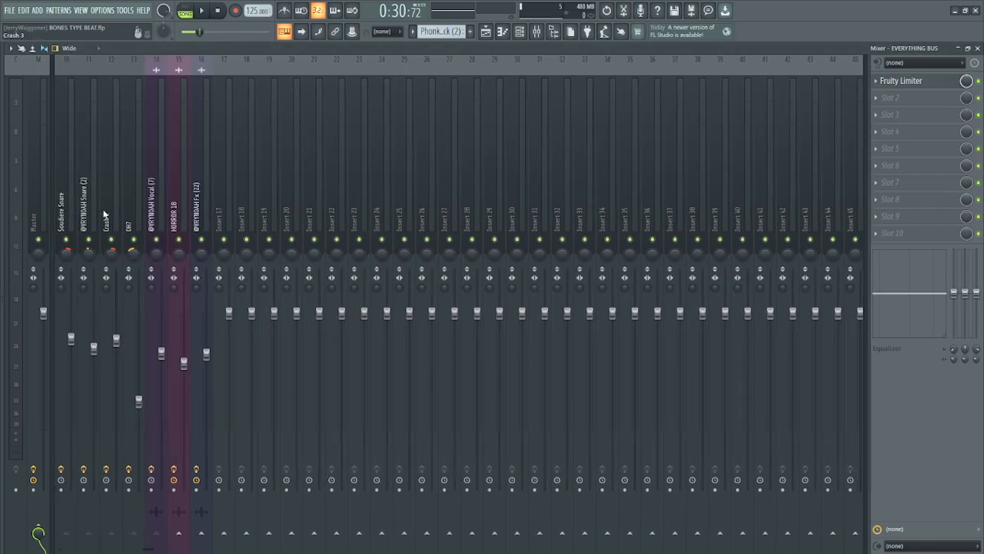
scroll(105, 215, "up", 9)
scroll(141, 212, "down", 2)
scroll(141, 211, "up", 2)
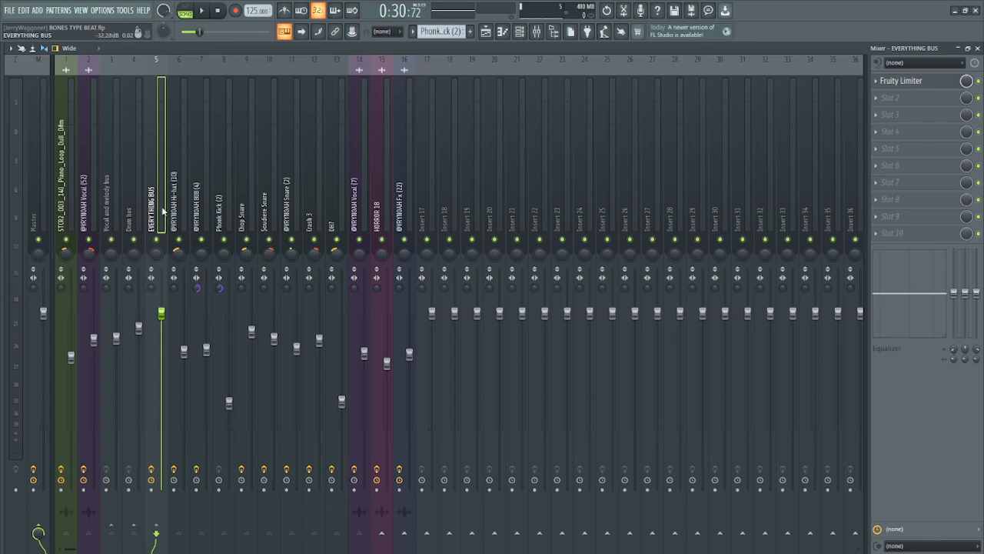
key("space")
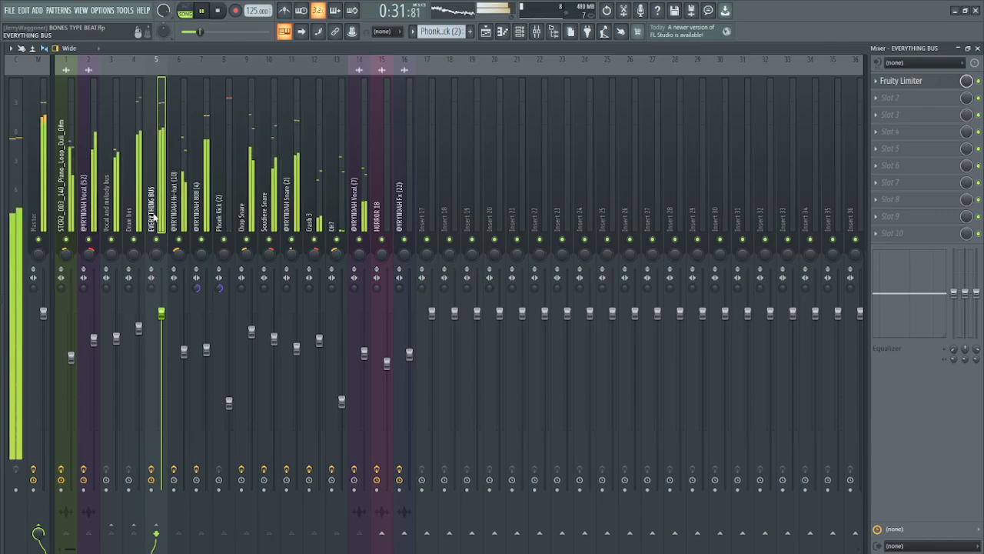
key("space")
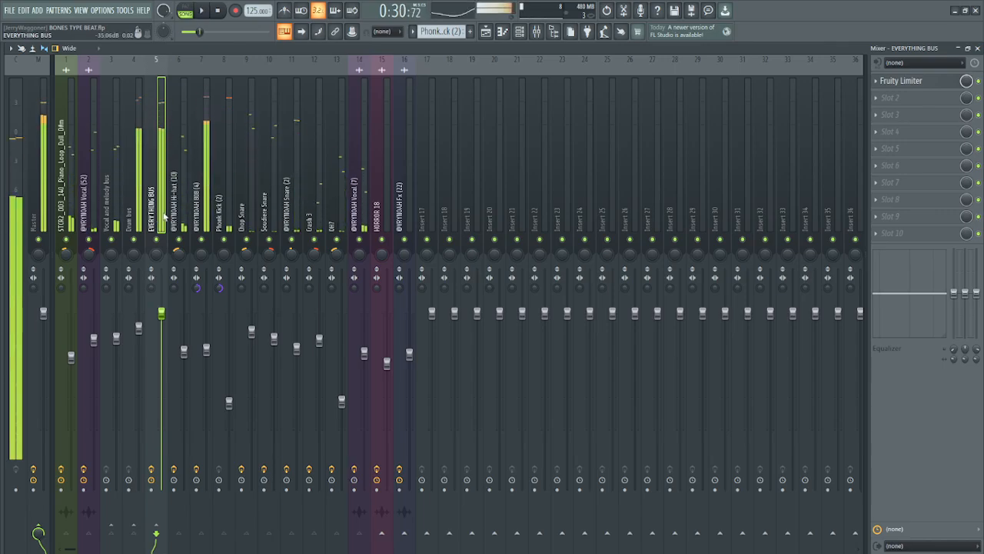
Step: Return to the playlist, select bars 30 to 33, and play the transition before the next section
key("F5")
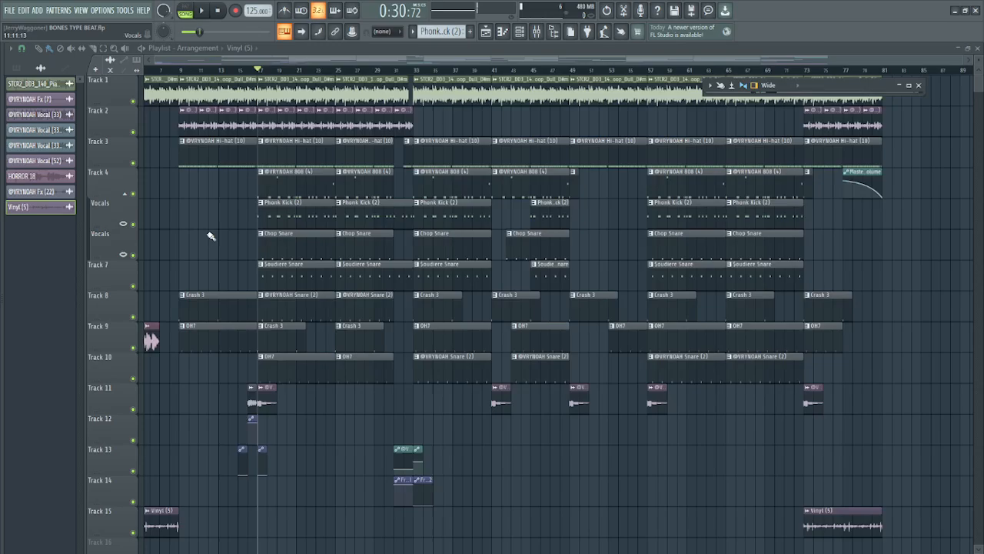
scroll(396, 236, "up", 6)
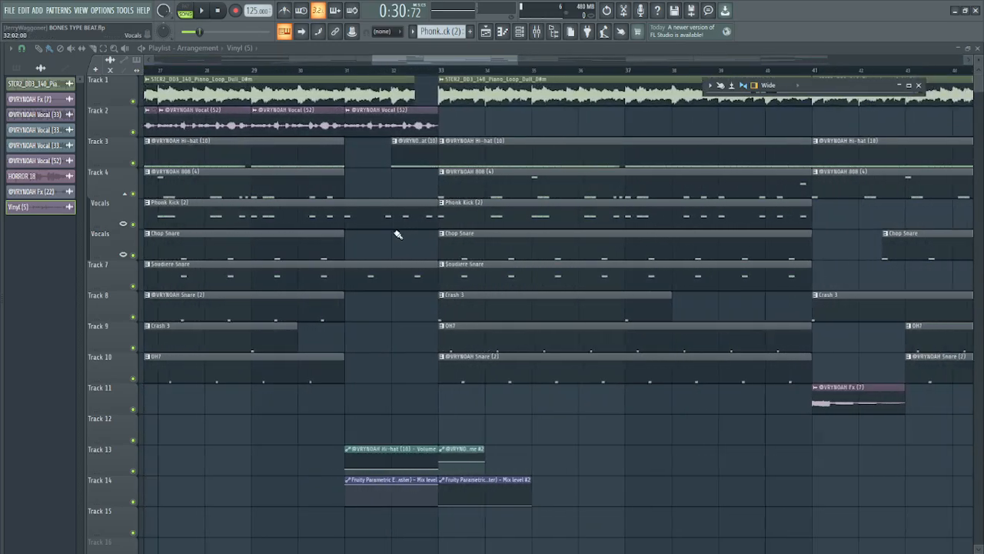
scroll(406, 235, "up", 2)
scroll(406, 235, "down", 8)
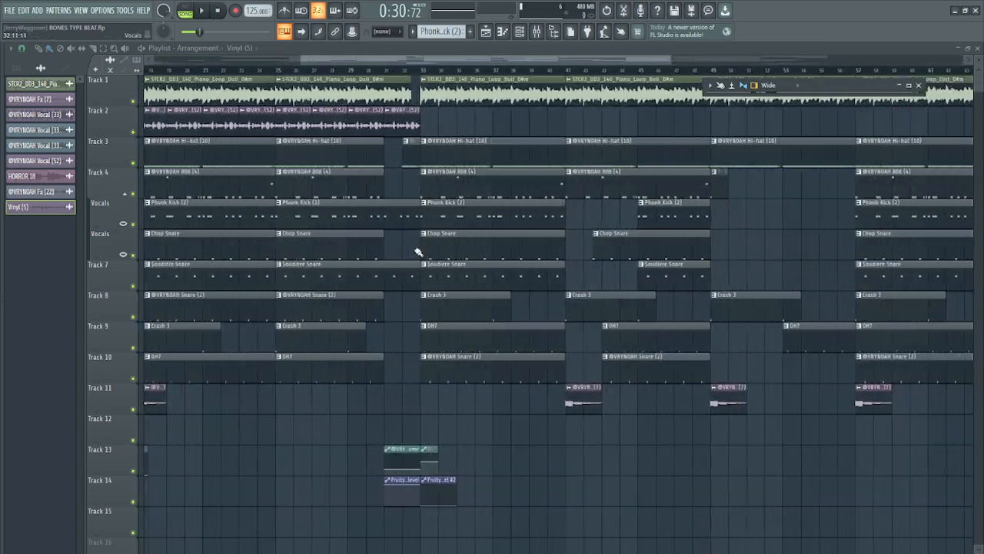
scroll(415, 249, "up", 2)
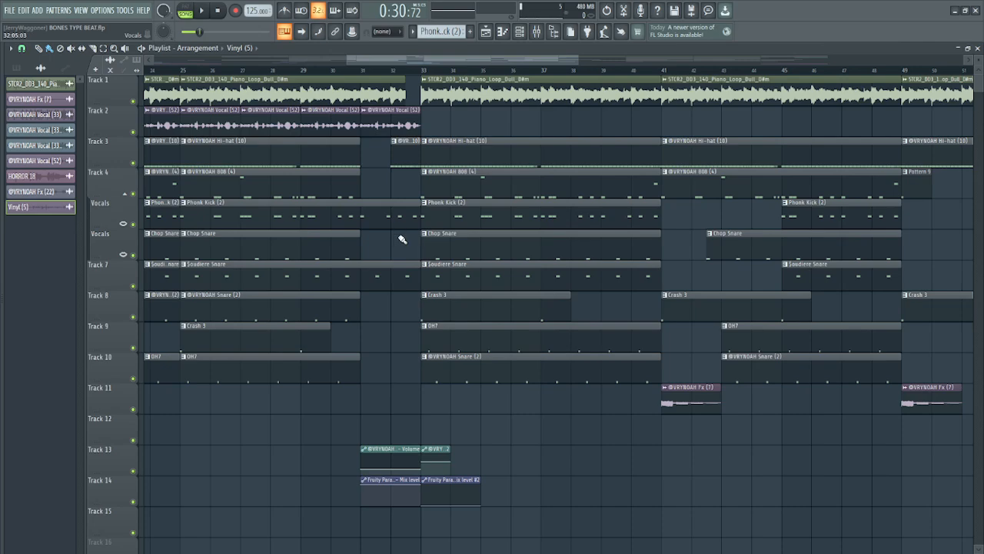
scroll(353, 253, "down", 6, "ctrl")
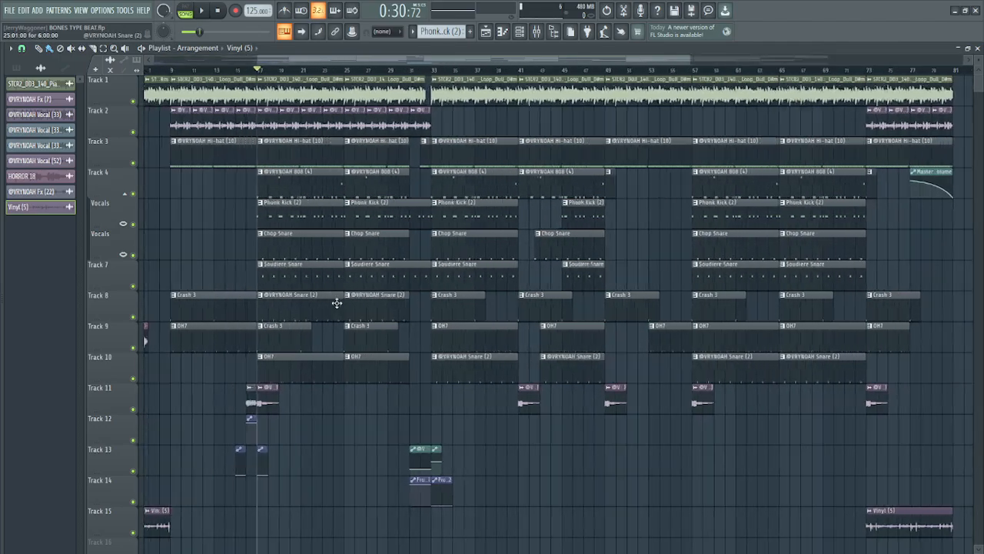
scroll(336, 302, "up", 8, "ctrl")
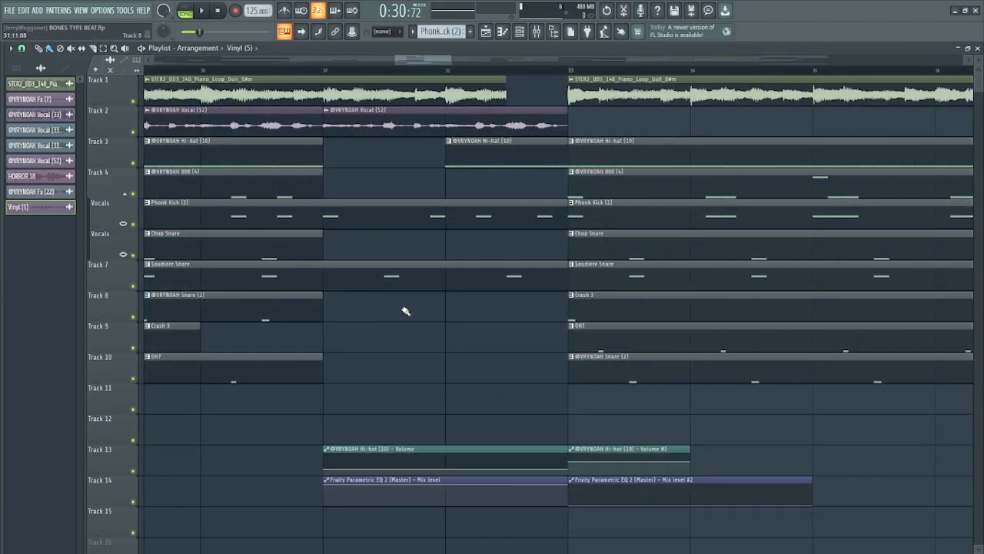
scroll(406, 308, "down", 3)
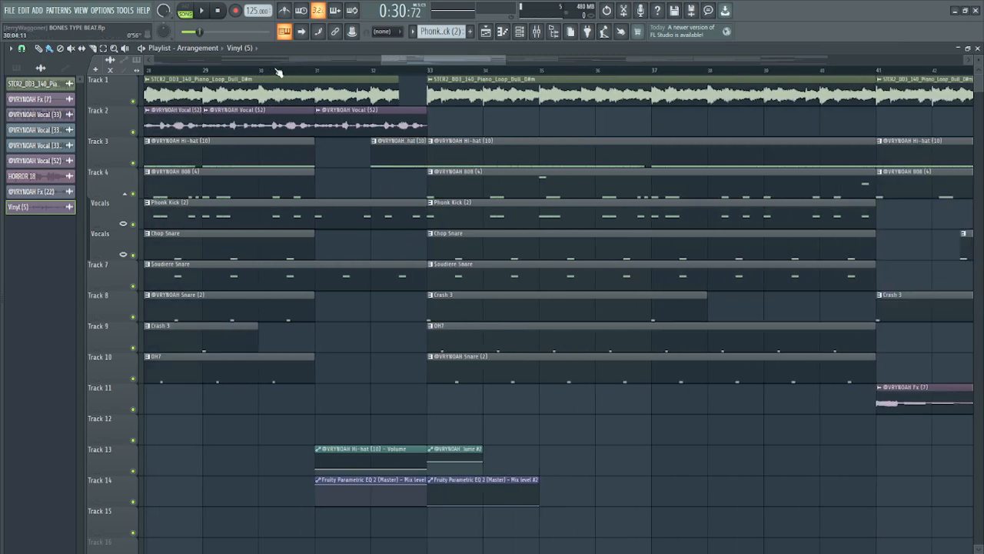
left_click_drag(264, 73, 427, 73)
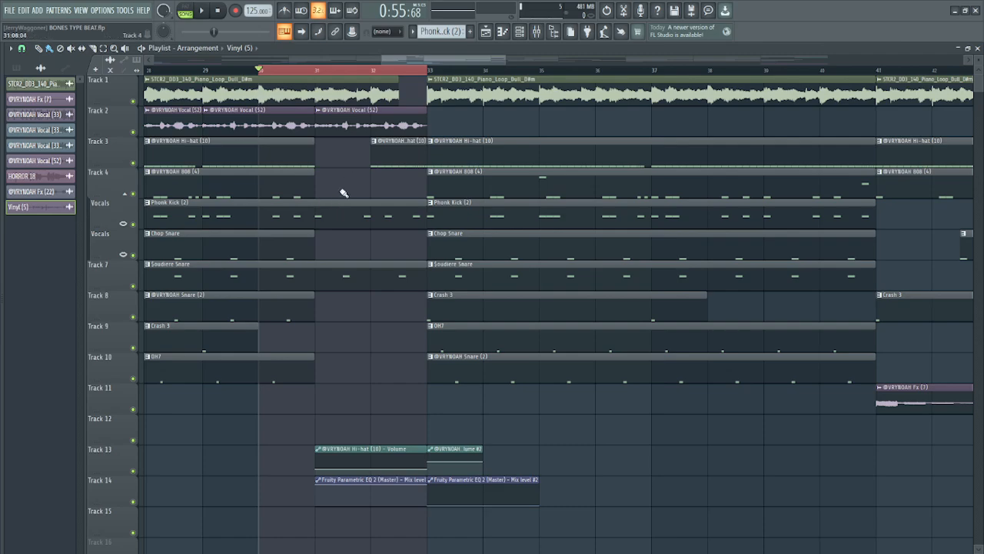
key("space")
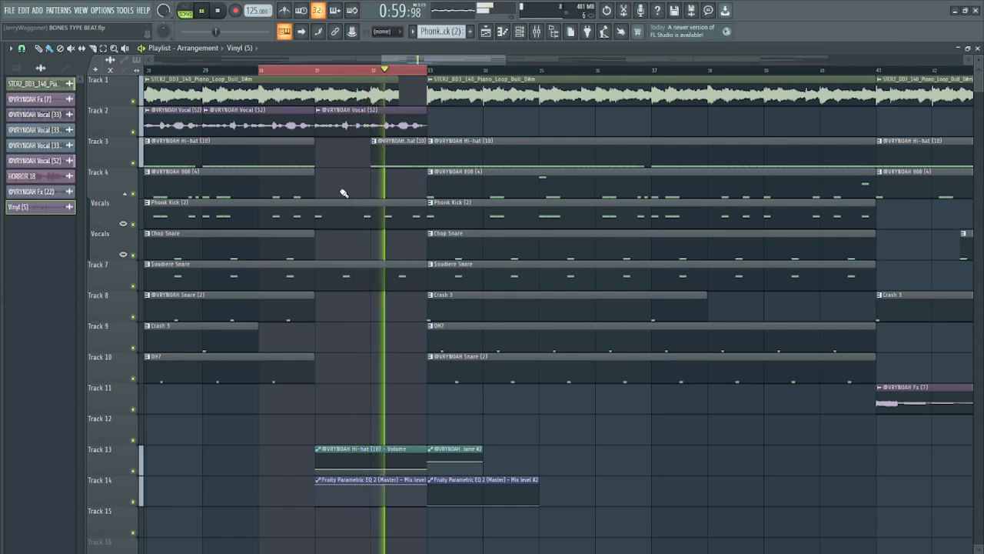
key("space")
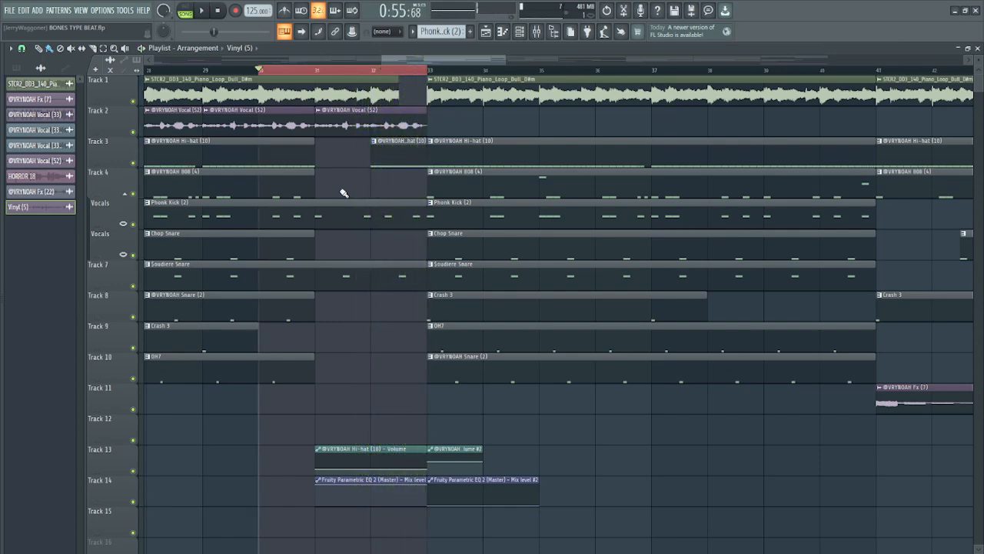
Step: Narrow the playlist time selection to bars 31 to 33 and play the filtered break
left_click(318, 73)
left_click(321, 75)
left_click_drag(321, 75, 428, 76)
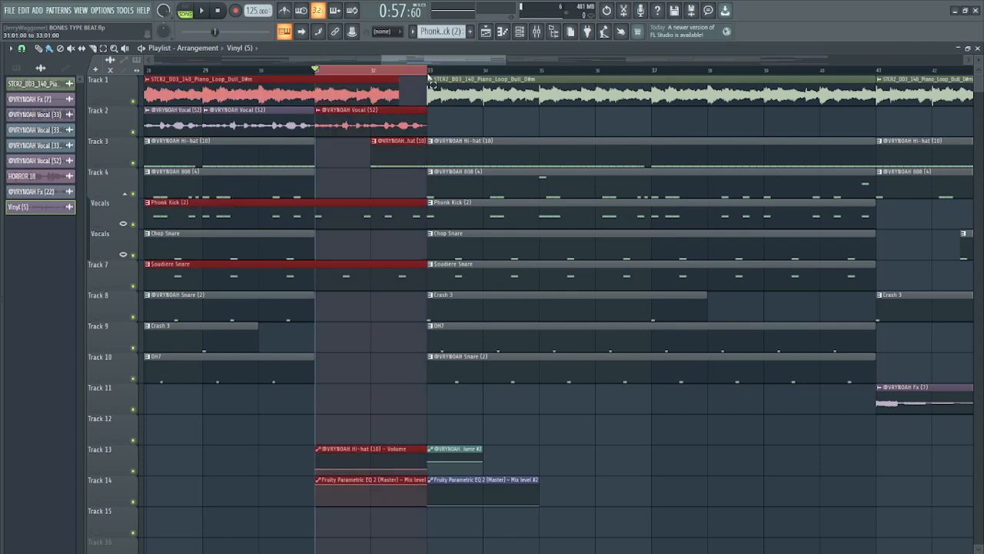
key("space")
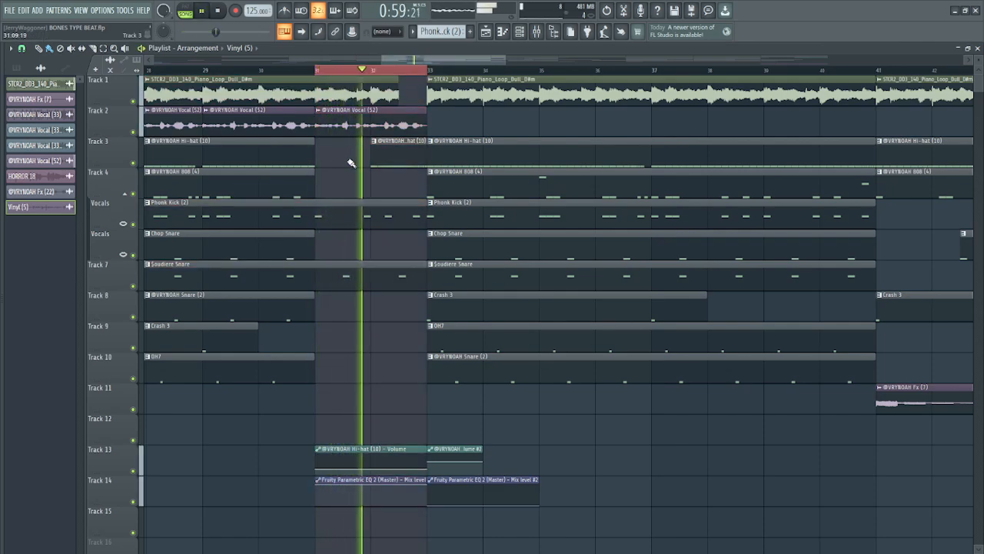
key("space")
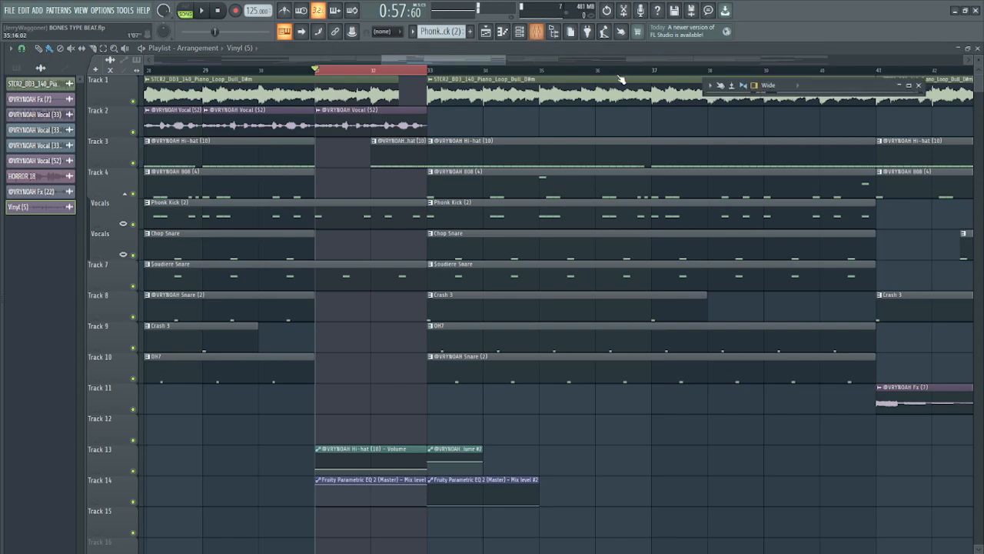
Step: Inspect the Fruity Parametric EQ 2 on the mixer's Master track while briefly playing the break, and close it
left_click(536, 30)
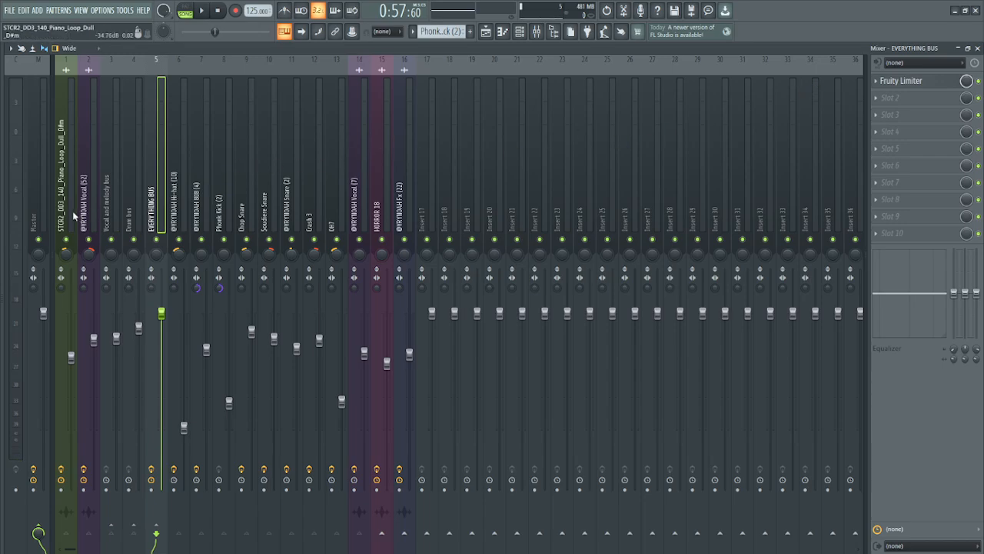
left_click(33, 207)
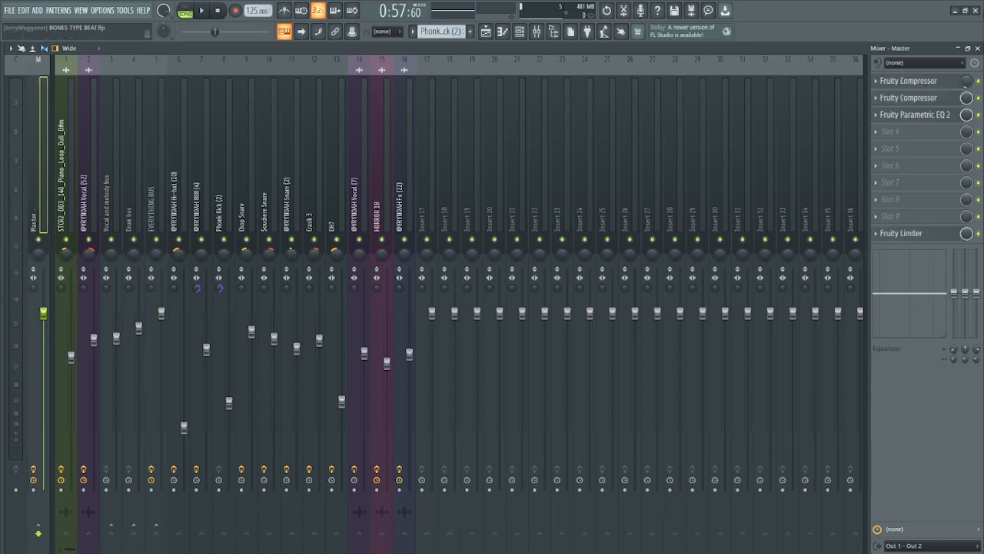
left_click(911, 115)
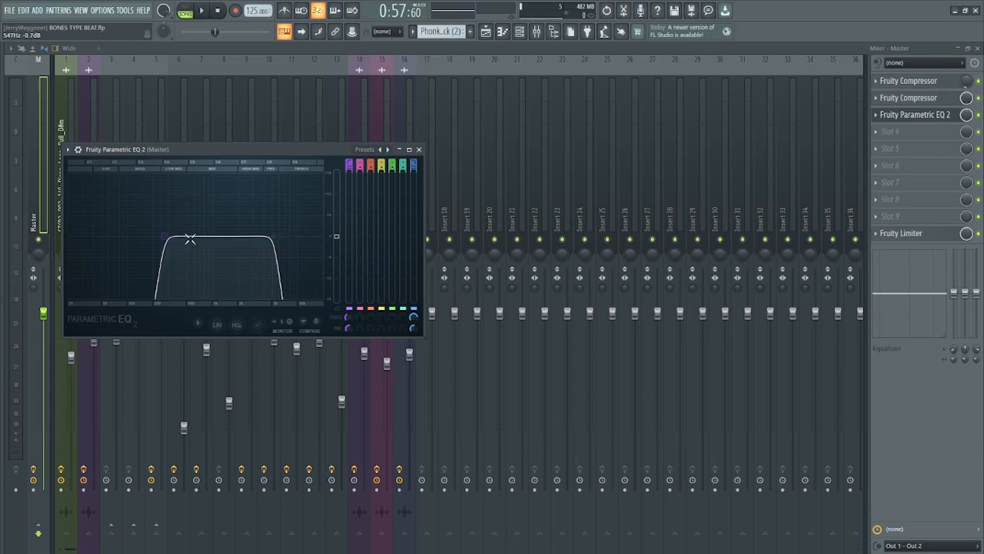
key("space")
key("space")
left_click(418, 149)
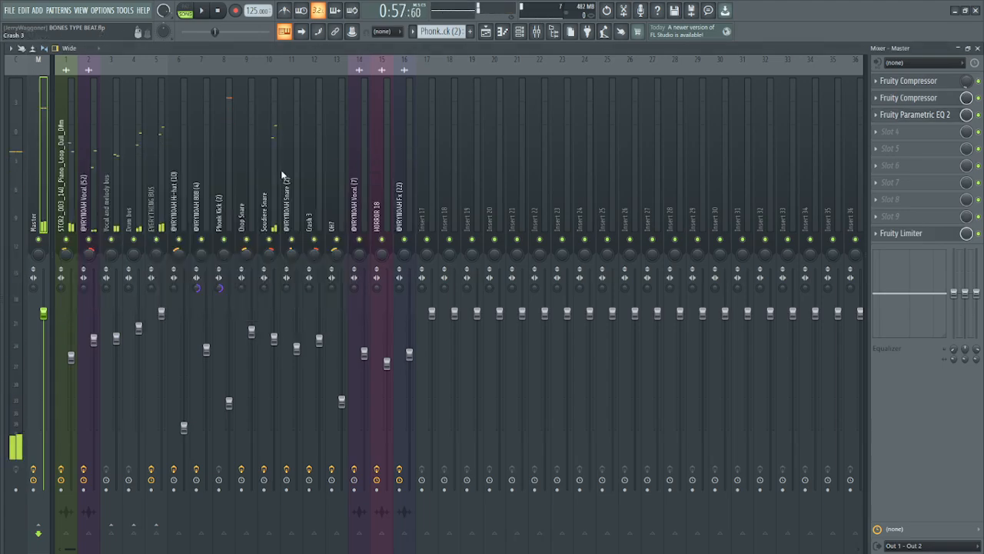
Step: Return to the playlist, clear the time selection, and play from bar 32 into the section starting at bar 33
left_click(959, 50)
scroll(352, 334, "down", 3)
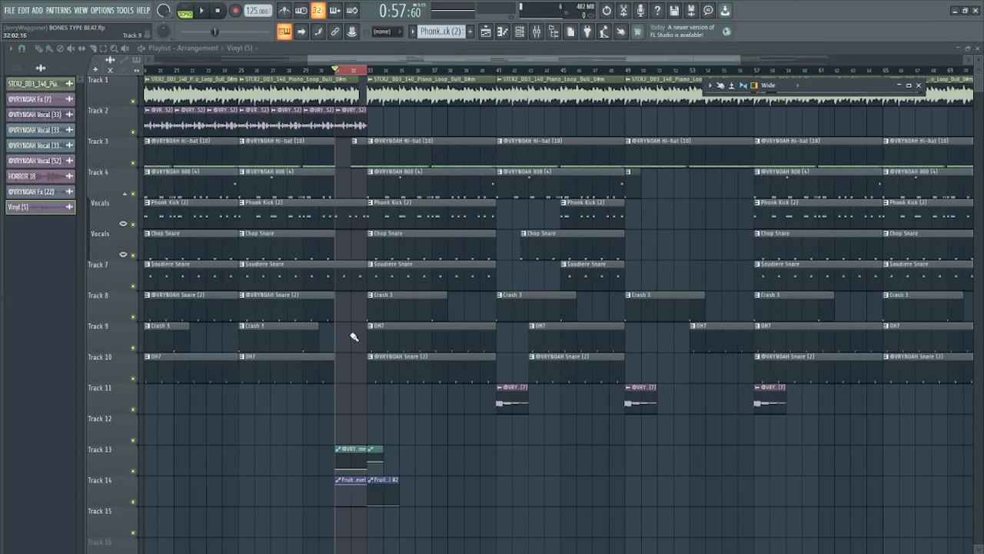
scroll(350, 335, "down", 2)
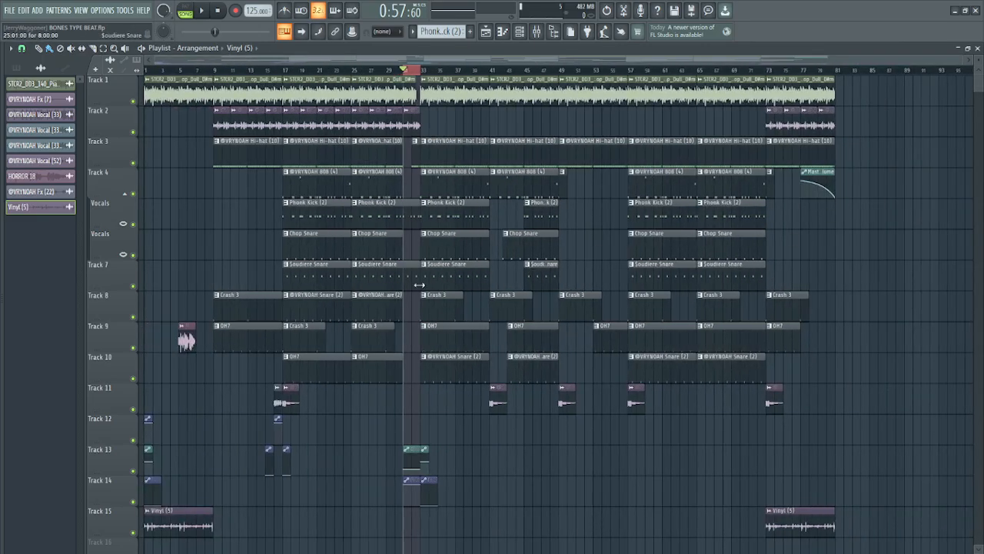
scroll(487, 308, "up", 3)
scroll(431, 258, "down", 3)
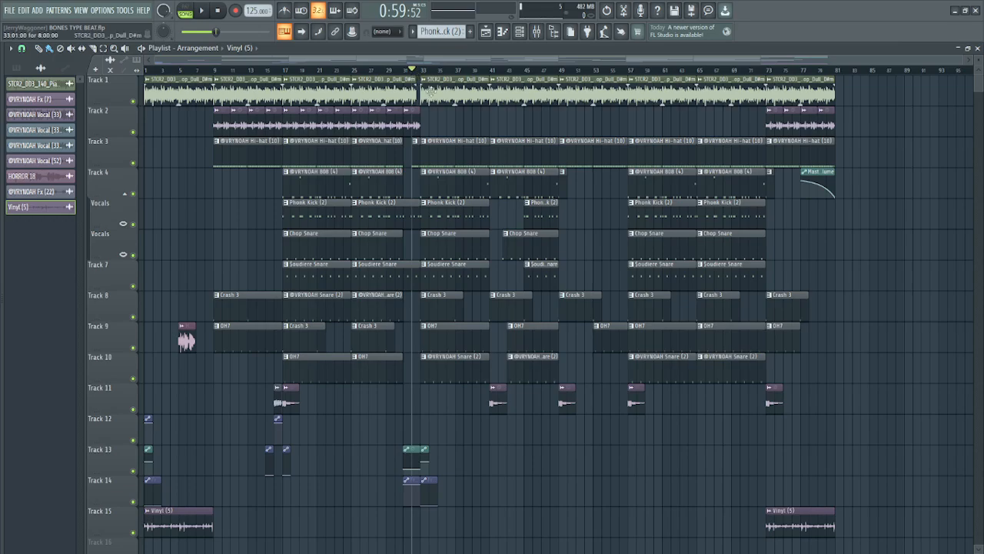
scroll(413, 72, "up", 3)
scroll(442, 134, "up", 5)
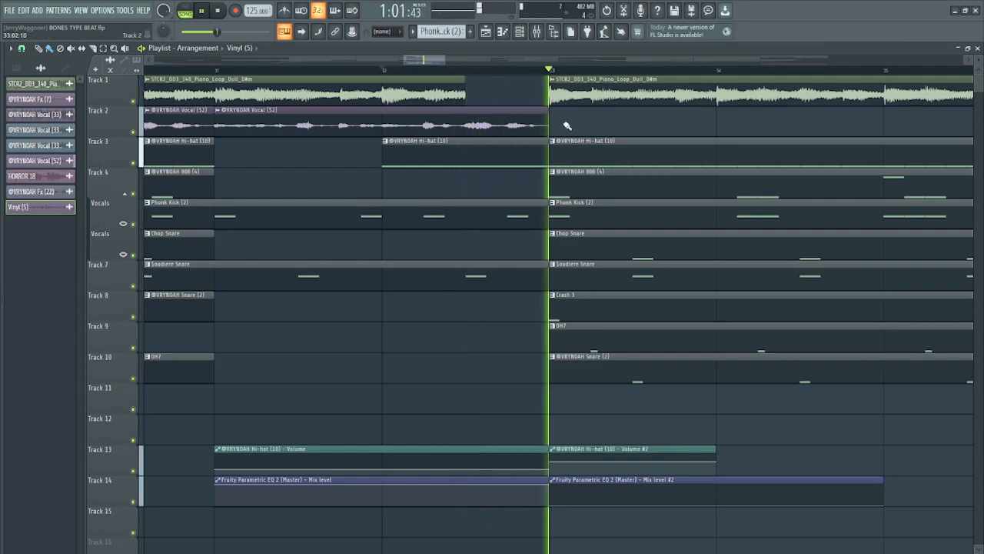
key("space")
scroll(424, 149, "down", 5)
scroll(433, 192, "down", 2)
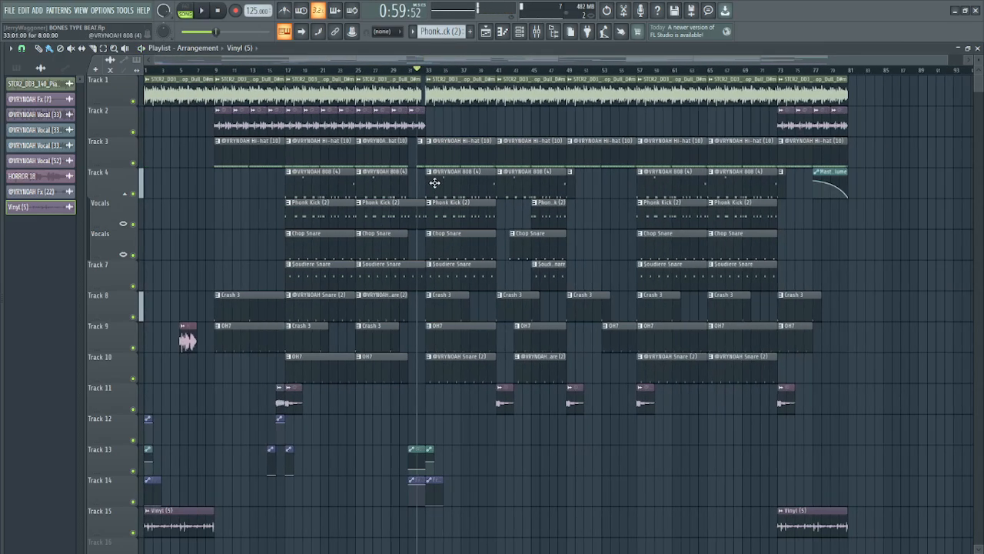
Step: Select bars 33 to 41 in the playlist and play that section
scroll(433, 191, "up", 4)
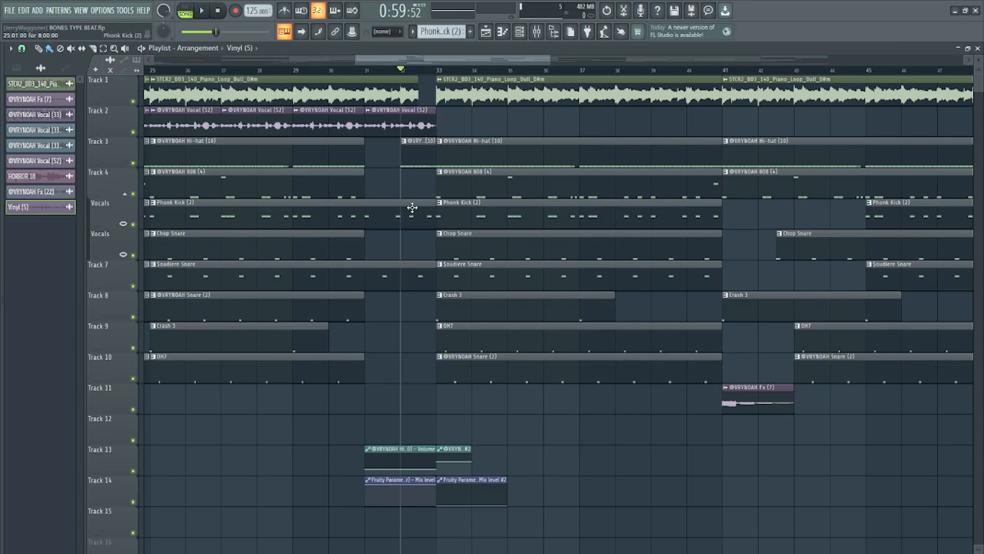
scroll(407, 188, "down", 4)
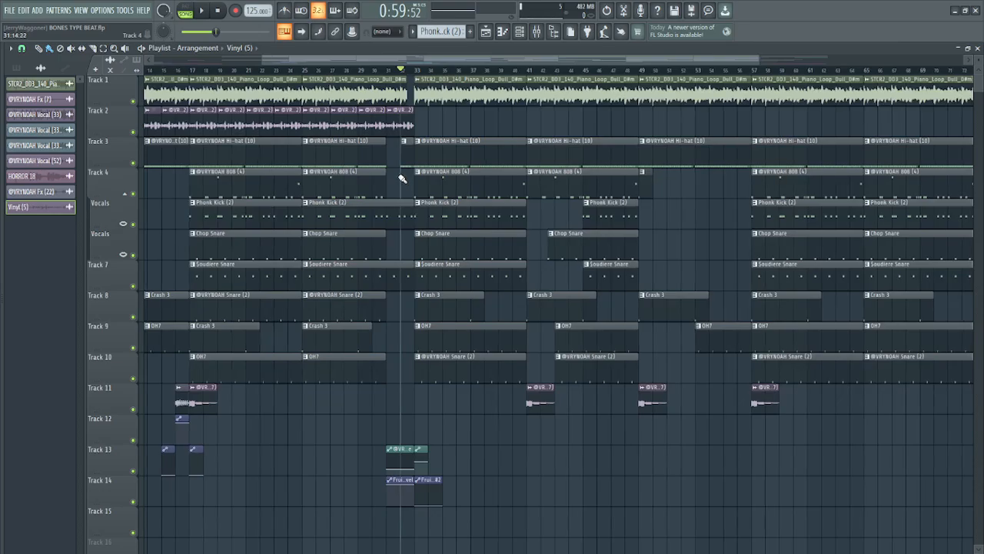
scroll(377, 192, "up", 4)
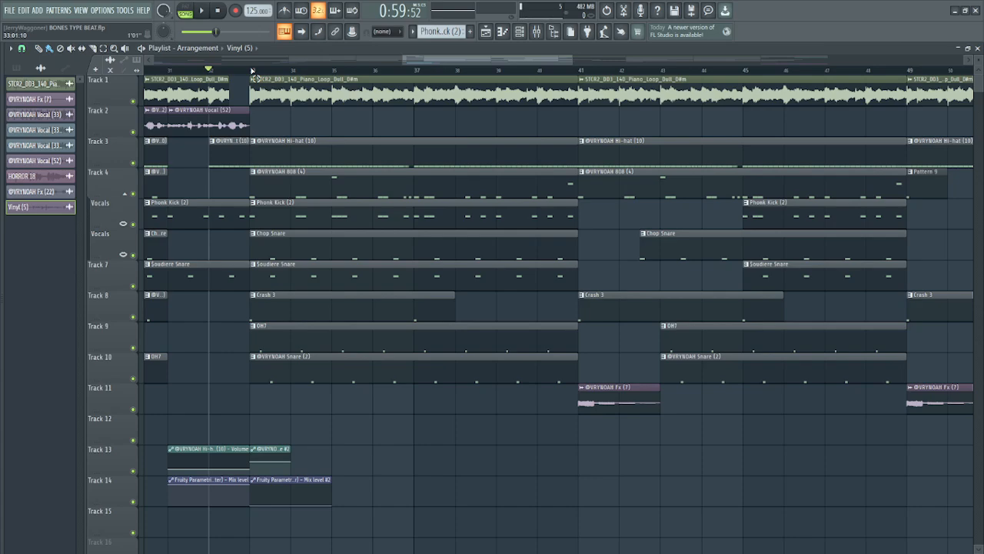
left_click_drag(251, 71, 573, 75)
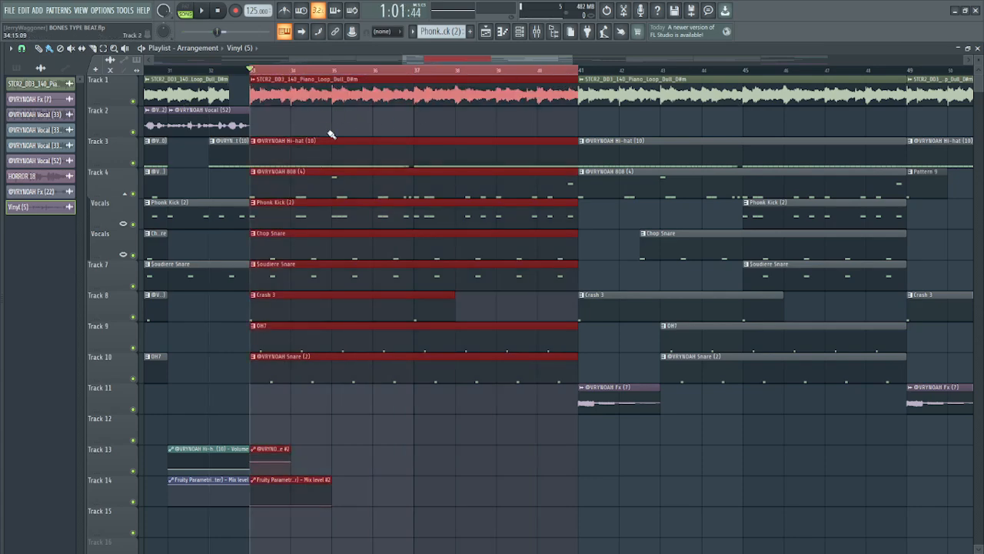
key("space")
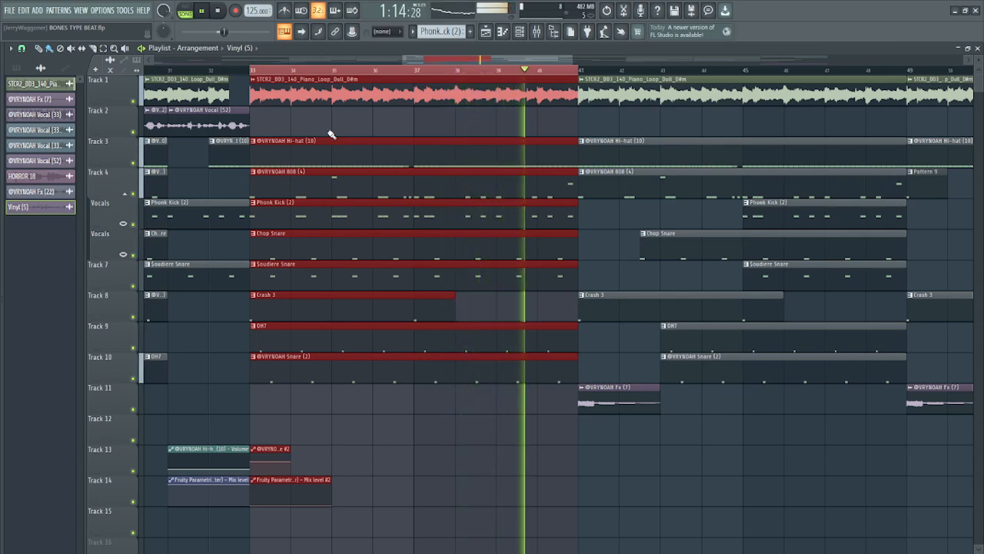
key("space")
Step: Stop playback, clear the current time selection and select bars 41 to 49 in the playlist
double_click(497, 71)
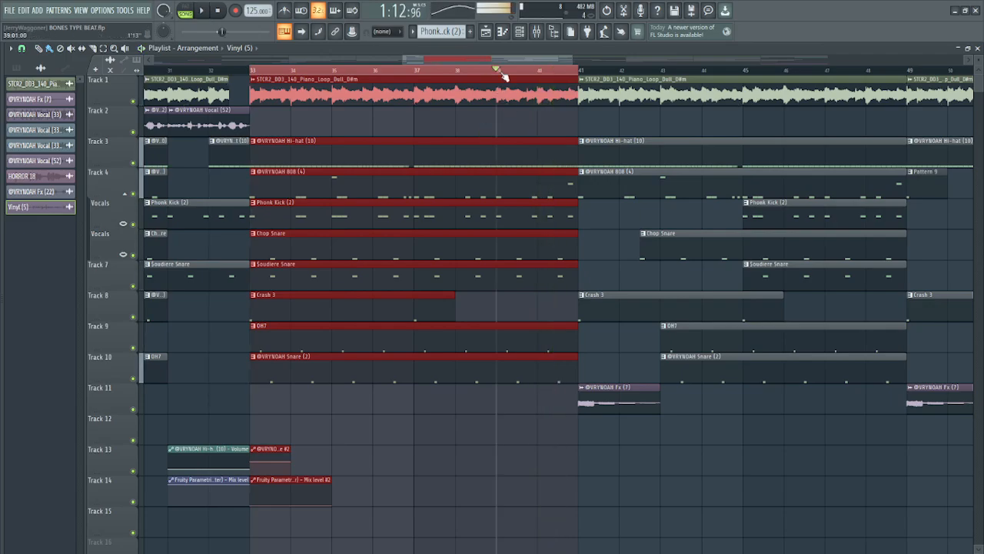
scroll(406, 125, "down", 4)
scroll(500, 145, "down", 3)
scroll(501, 160, "up", 6)
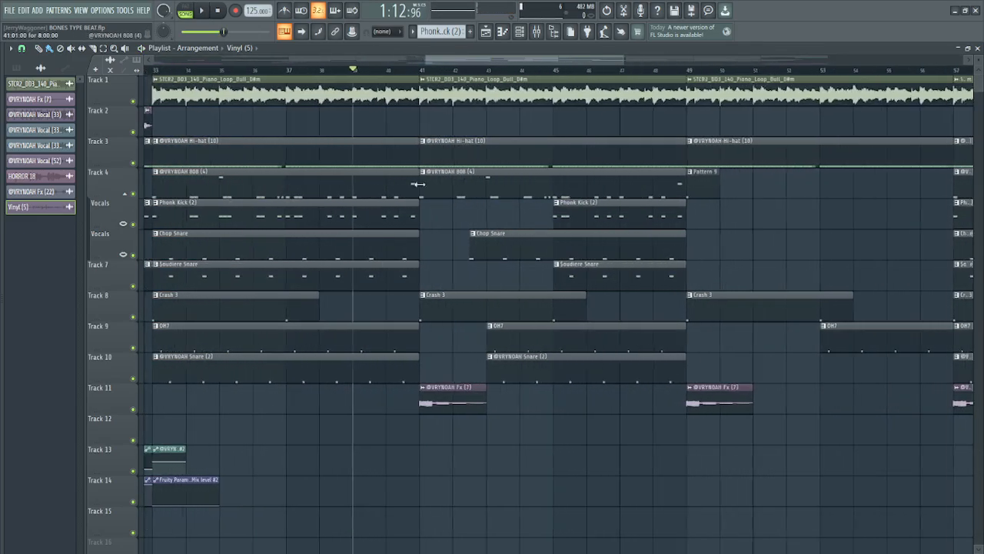
left_click_drag(422, 74, 701, 71)
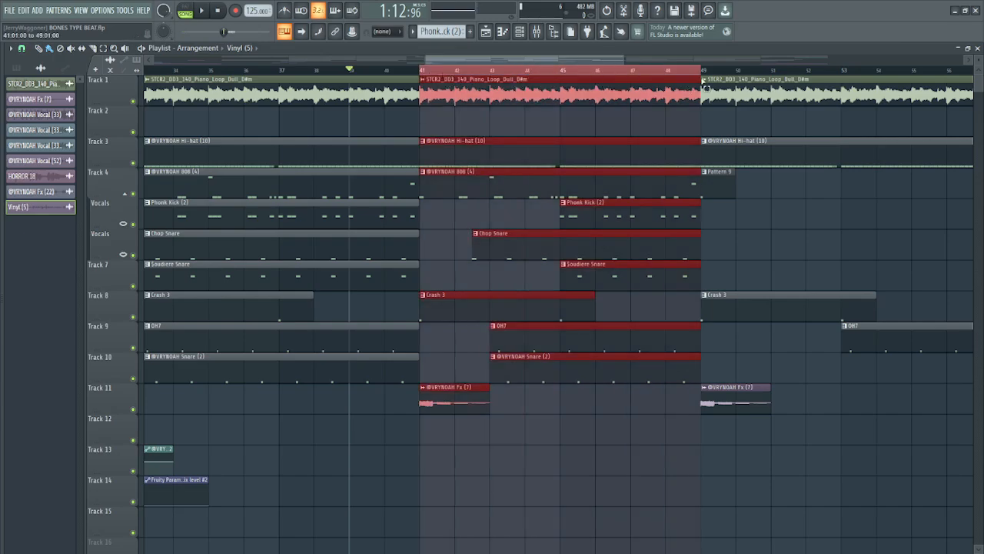
Step: Examine how the clips in bars 41 to 49 differ from the surrounding sections and play the selected bars
scroll(512, 220, "down", 4)
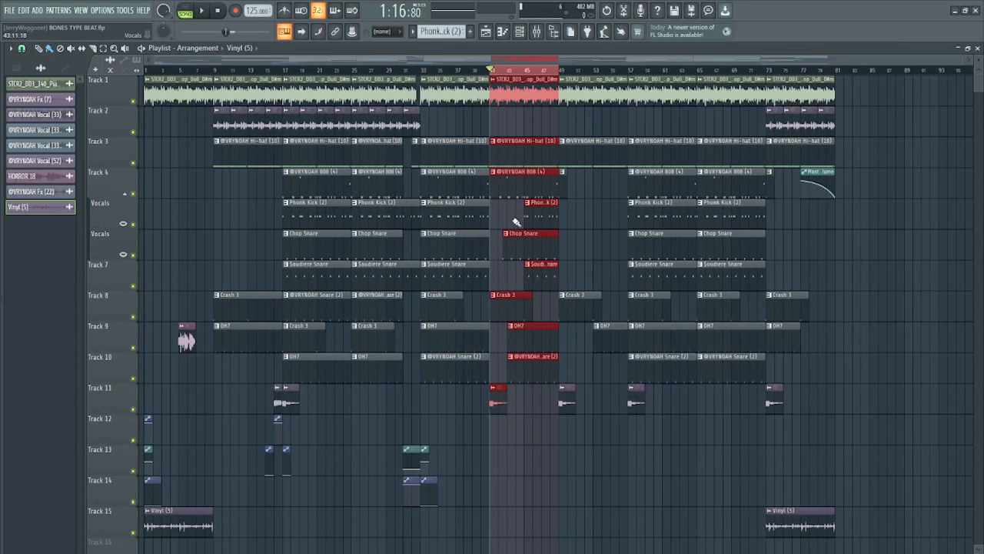
scroll(513, 215, "up", 5)
scroll(500, 214, "down", 4)
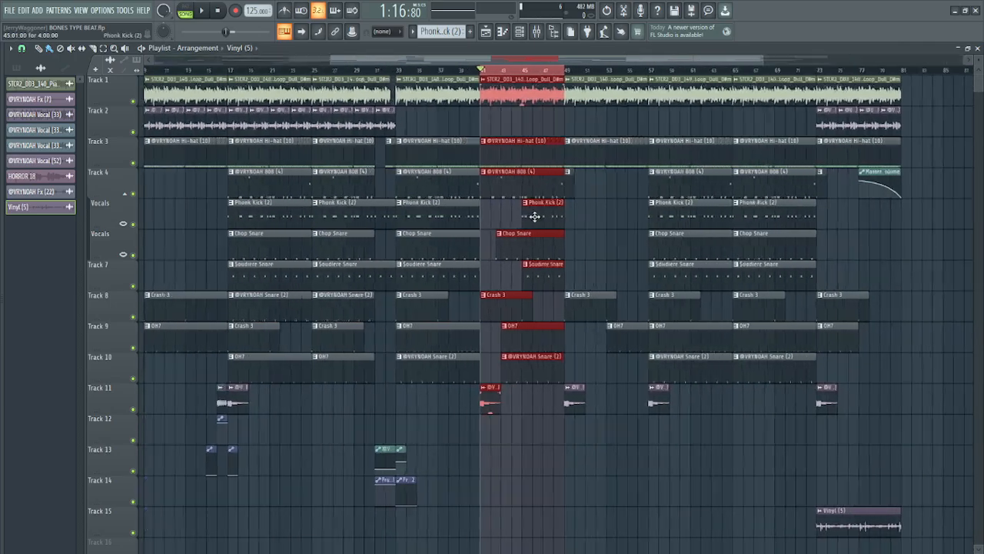
scroll(461, 231, "up", 2)
scroll(457, 234, "down", 2)
scroll(500, 223, "up", 4)
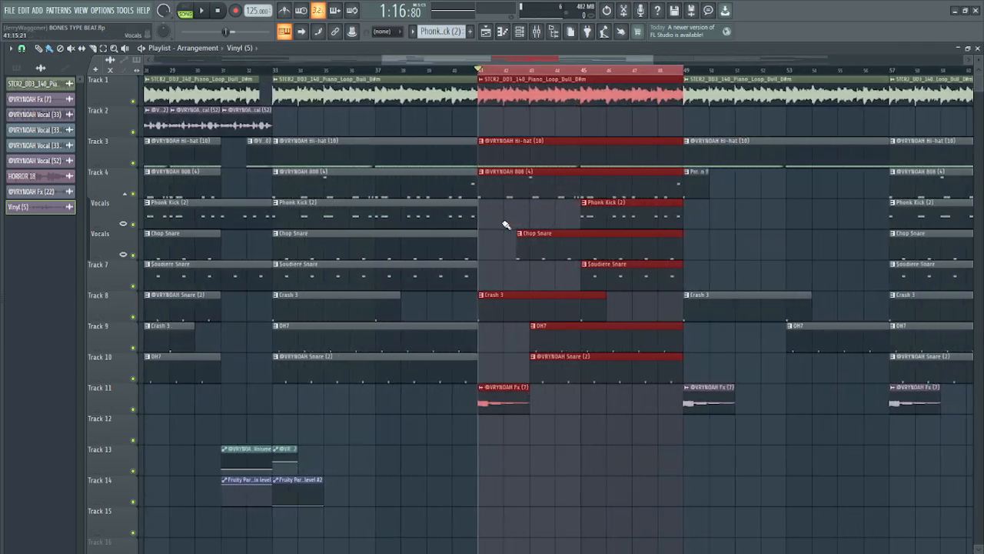
scroll(503, 225, "down", 4)
scroll(454, 219, "up", 3)
scroll(451, 213, "up", 2)
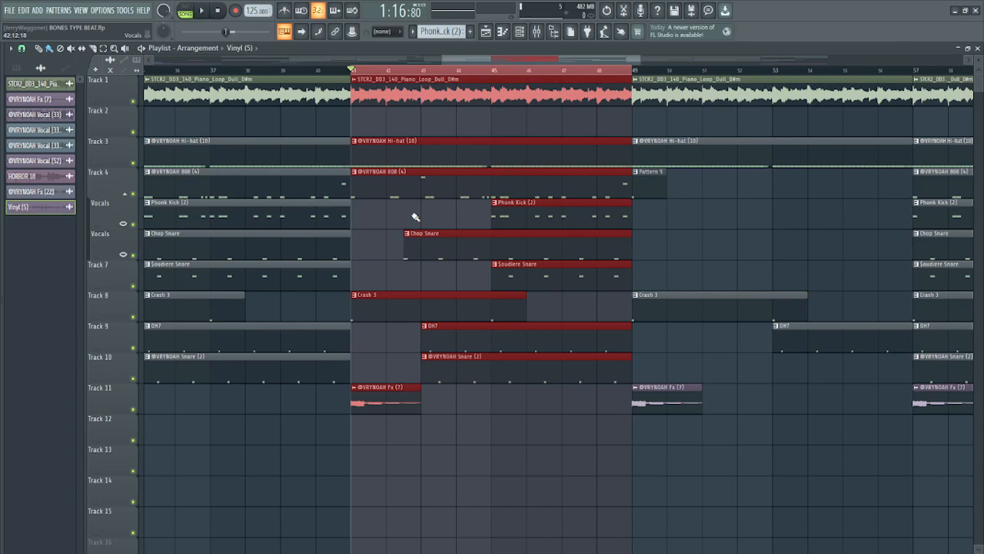
key("space")
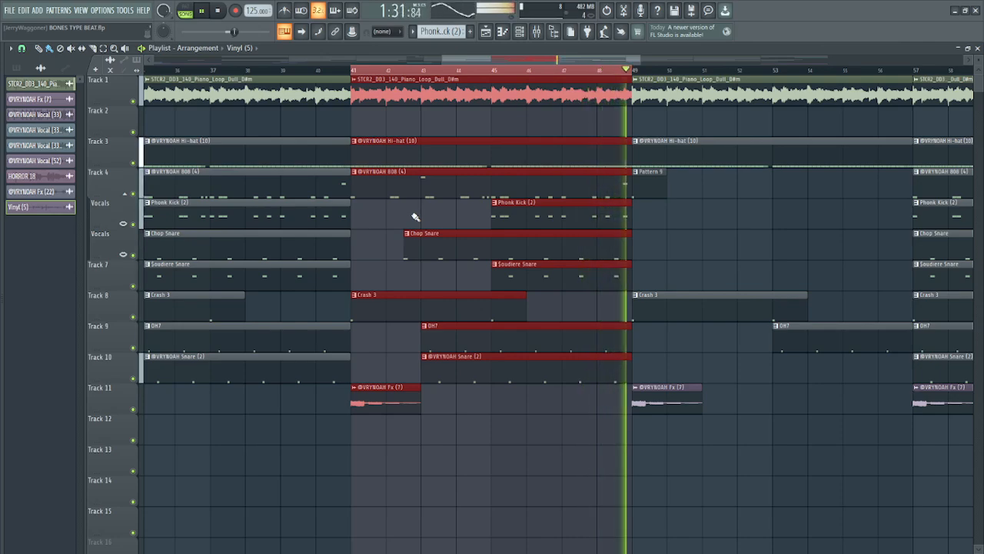
key("space")
Step: Replace the playlist time selection with bars 49 to 57 and play the start of that section
left_click(356, 72, "ctrl")
scroll(353, 174, "down", 6)
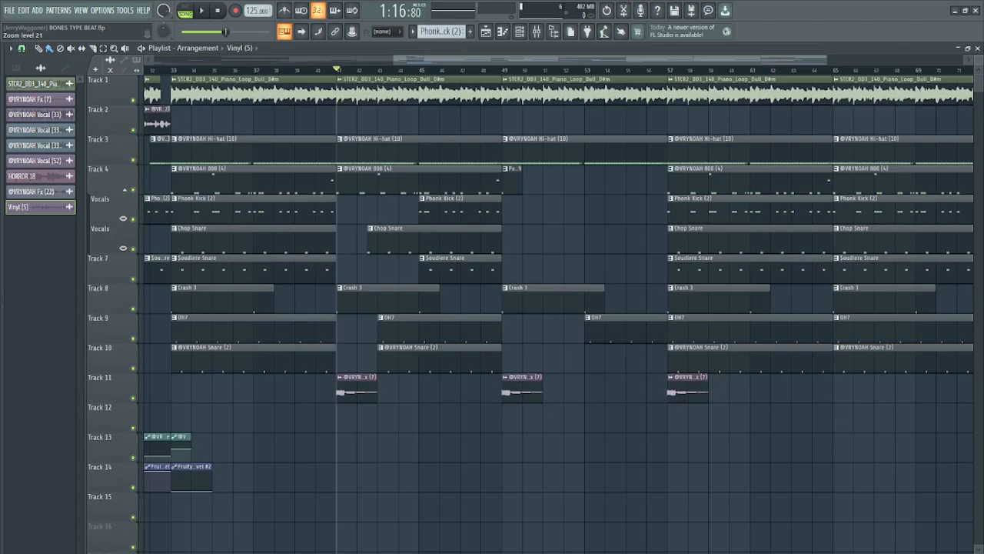
scroll(615, 244, "up", 2)
scroll(523, 228, "up", 3)
scroll(582, 242, "down", 5)
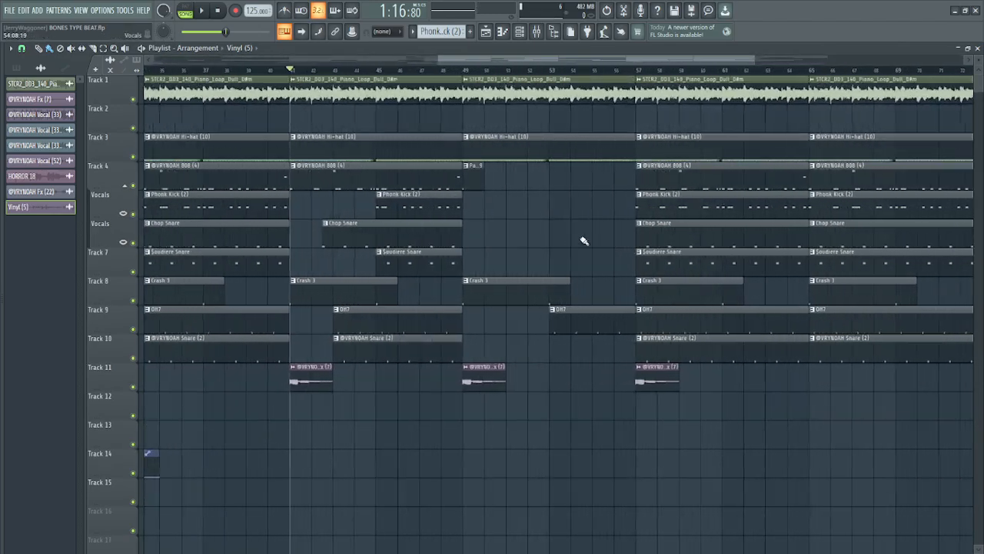
scroll(515, 242, "up", 3)
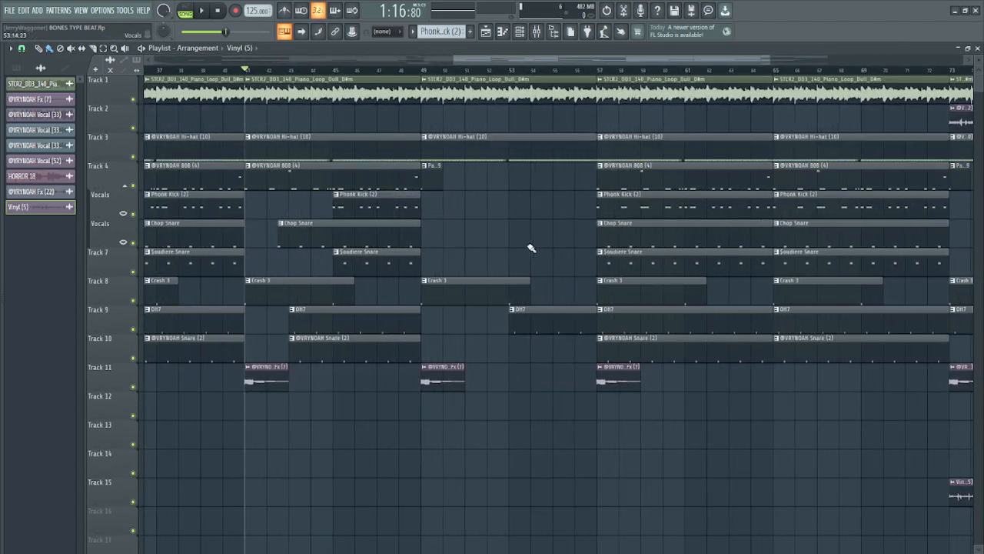
left_click_drag(435, 77, 593, 80)
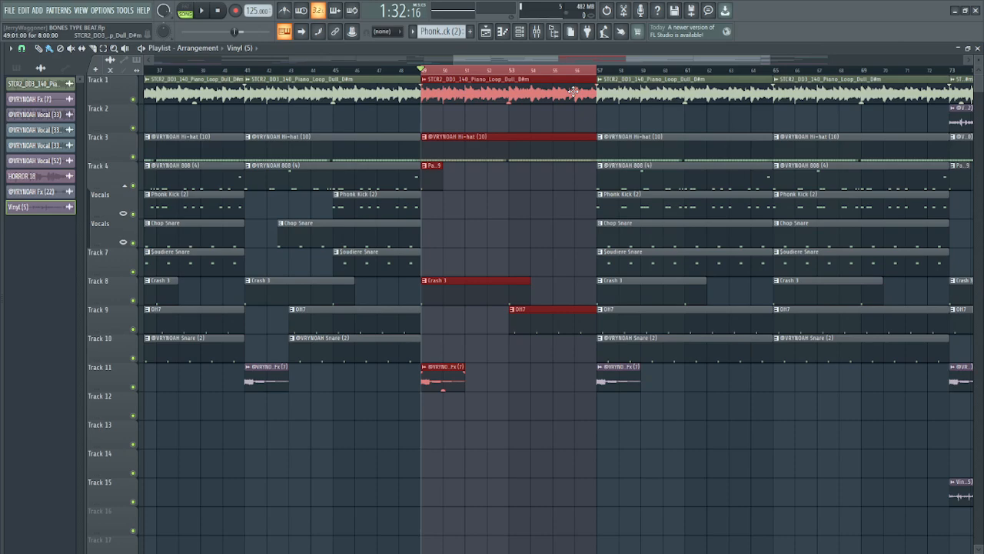
key("space")
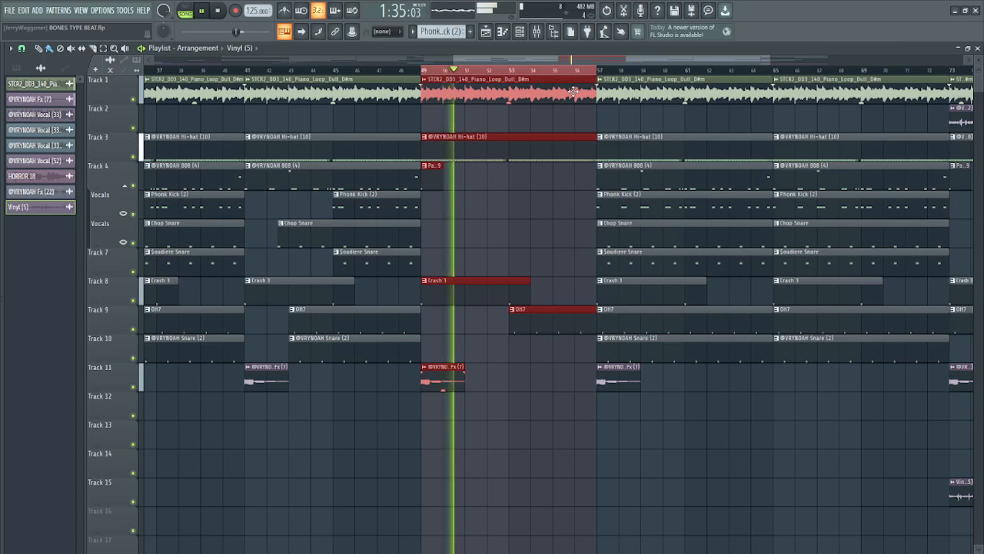
key("space")
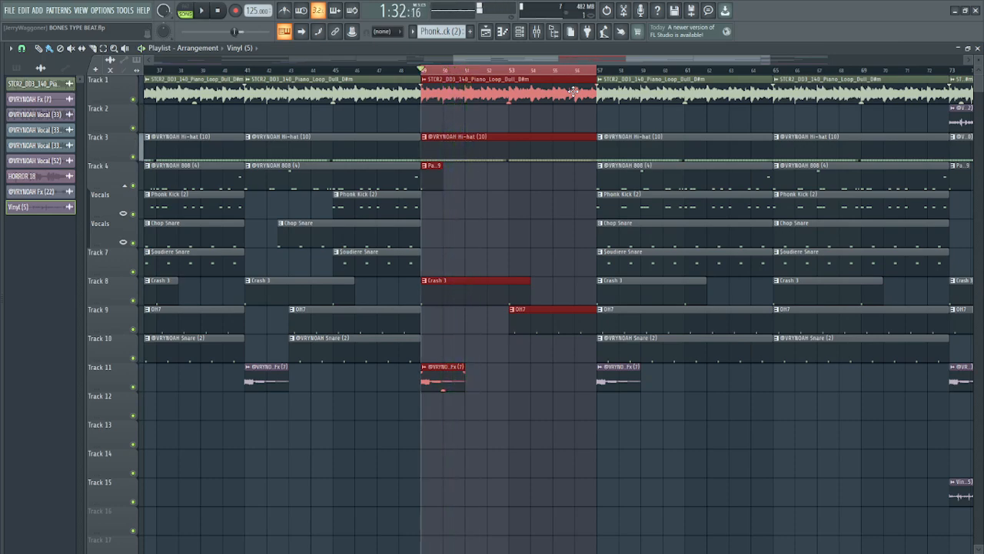
Step: Clear the time selection and compare the section from bar 57 with the earlier sections in the full arrangement
double_click(492, 72)
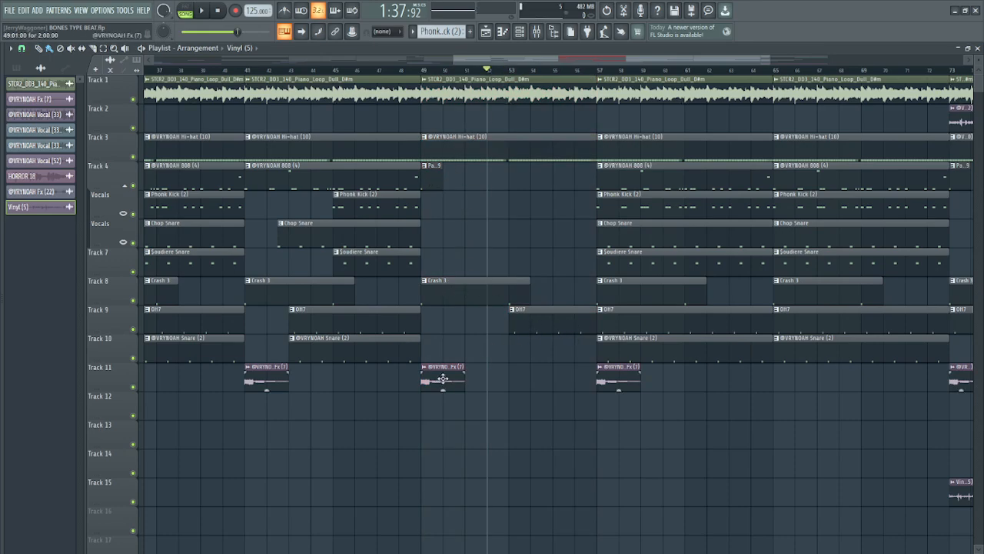
scroll(506, 323, "down", 4)
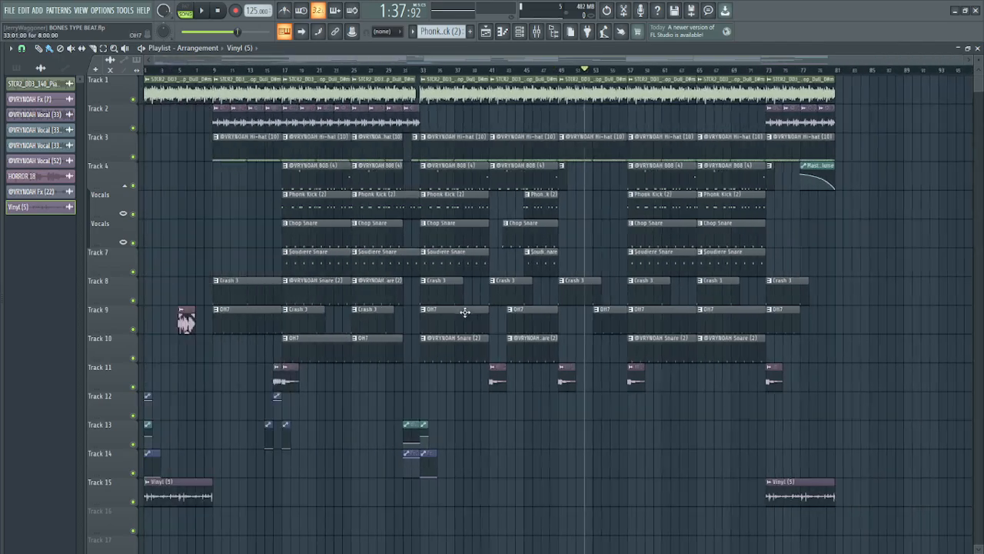
scroll(769, 339, "up", 2)
scroll(565, 296, "down", 2)
scroll(686, 291, "up", 1)
scroll(684, 290, "down", 1)
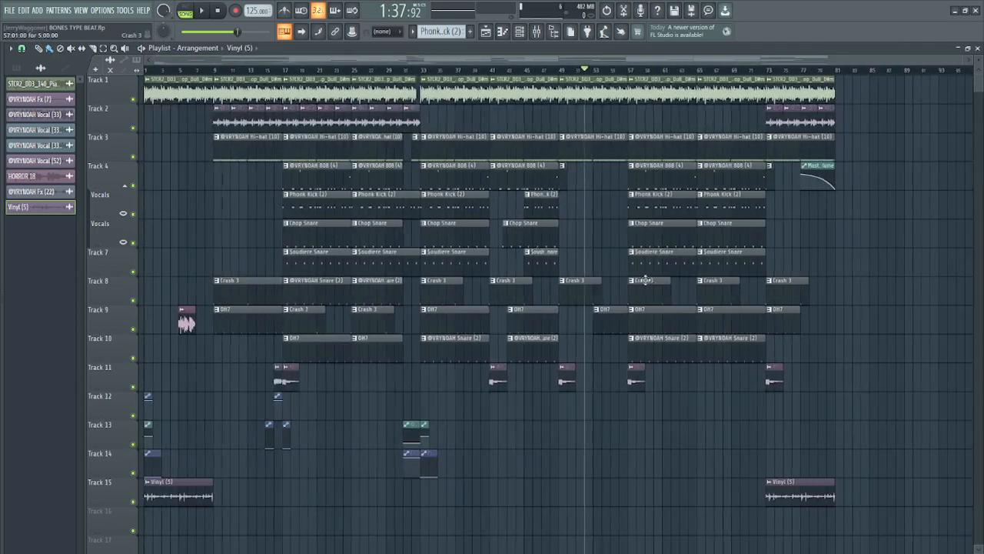
scroll(776, 237, "up", 2)
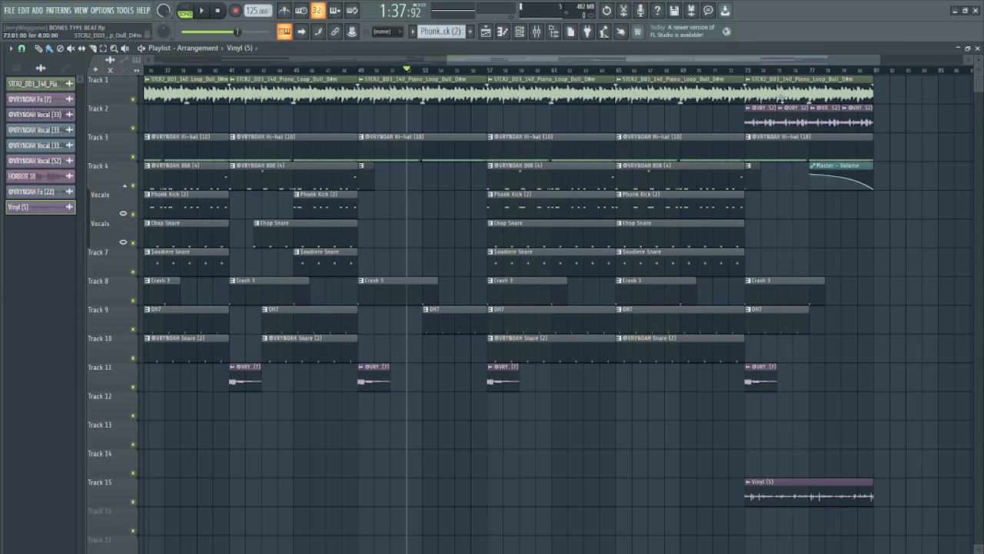
Step: Select bars 73 to 81 in the playlist, examine the outro's clips and play it through the master volume fade
left_click_drag(748, 71, 882, 84)
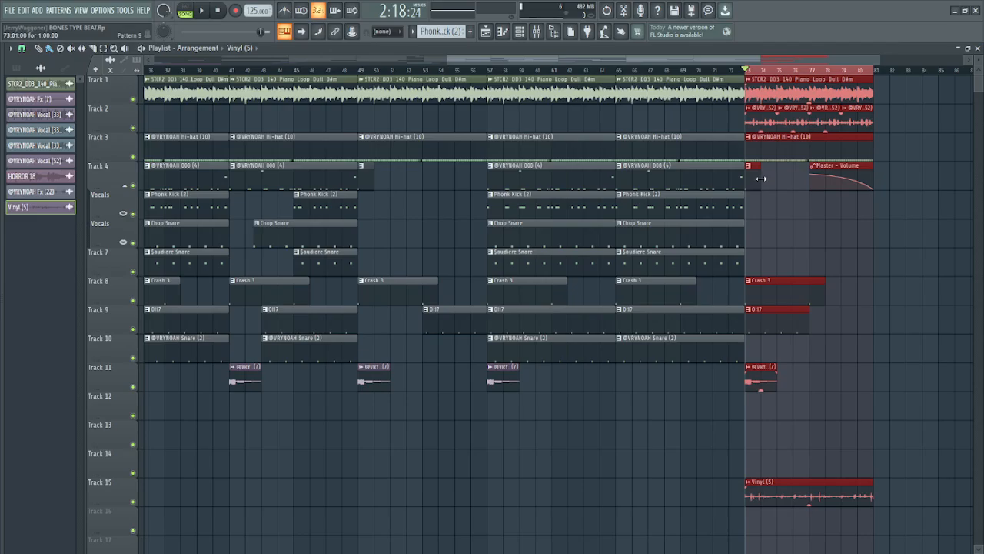
scroll(763, 192, "down", 2)
scroll(857, 281, "up", 2)
scroll(855, 286, "up", 3)
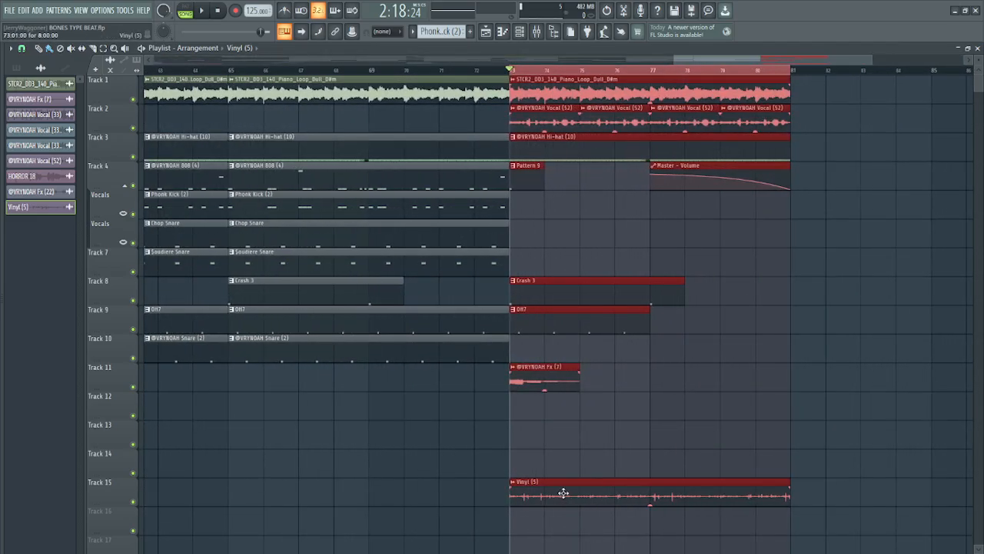
scroll(564, 493, "down", 4)
scroll(817, 373, "up", 1)
key("space")
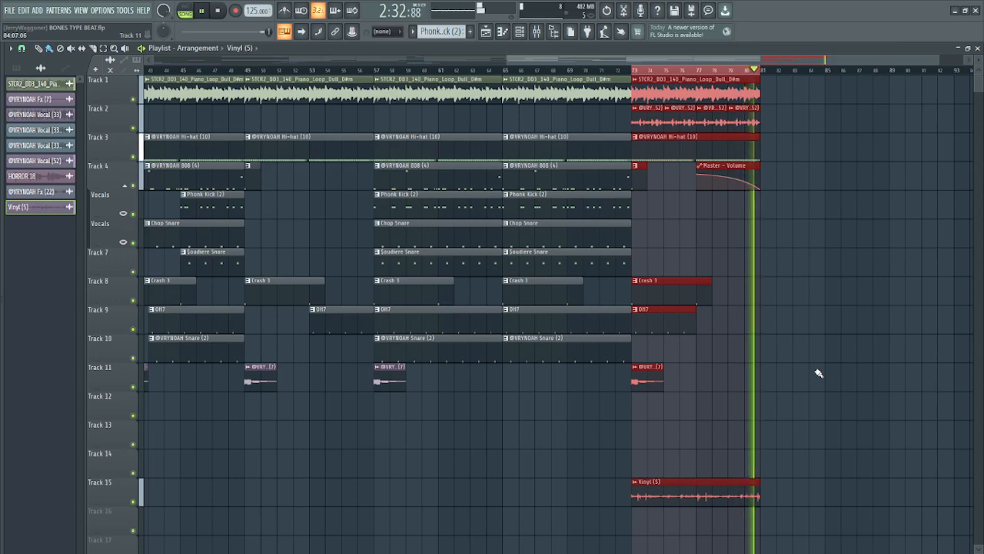
key("space")
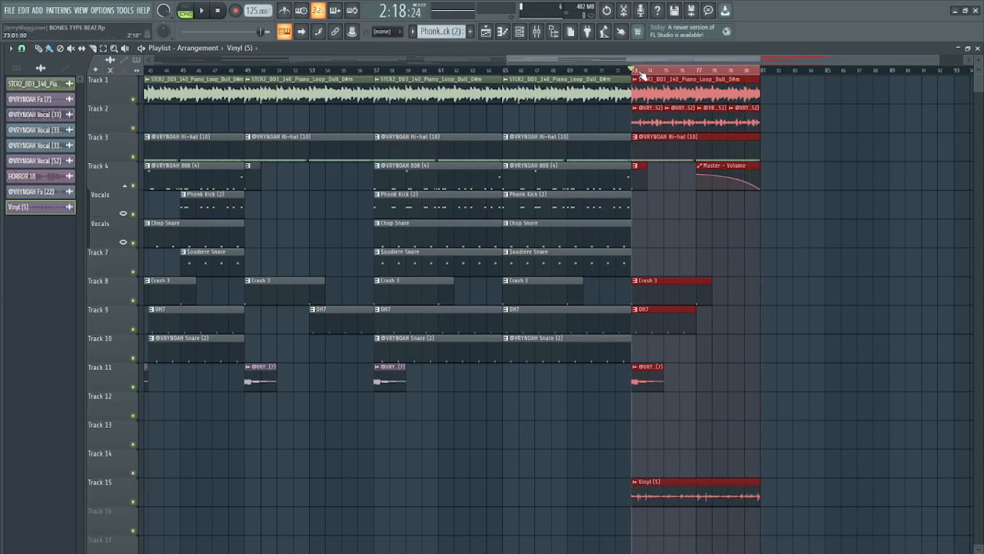
Step: Clear the time selection, show the whole arrangement and move the playhead through its sections to review the structure
double_click(643, 74)
scroll(692, 183, "down", 3)
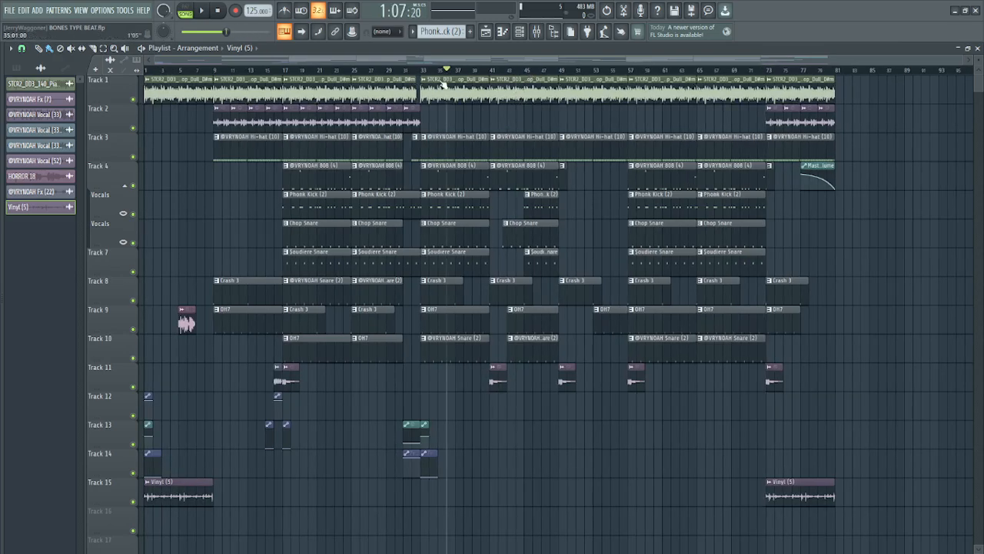
left_click_drag(96, 116, 866, 151)
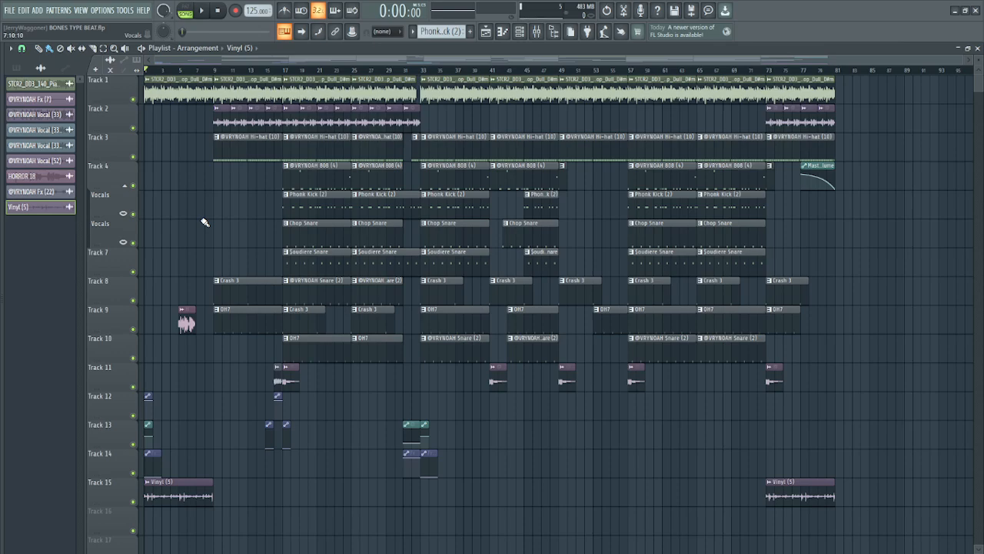
left_click_drag(171, 70, 222, 71)
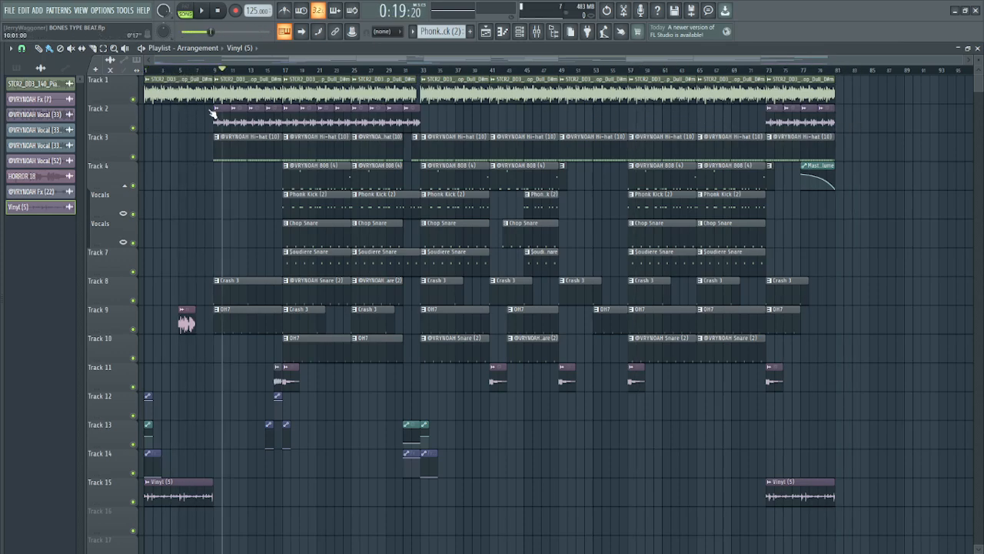
mouse_move(219, 118)
left_mouse_down()
mouse_move(141, 113)
mouse_move(378, 142)
left_mouse_up()
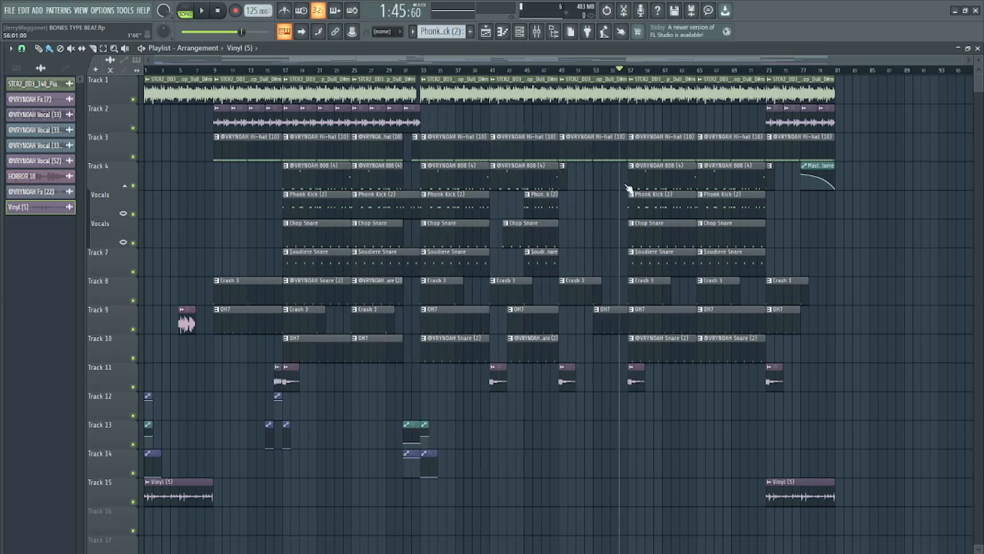
Step: Return the playhead to the start, play the whole beat and bring up the Windows Start menu
mouse_move(718, 204)
left_mouse_down()
mouse_move(802, 213)
mouse_move(89, 224)
left_mouse_up()
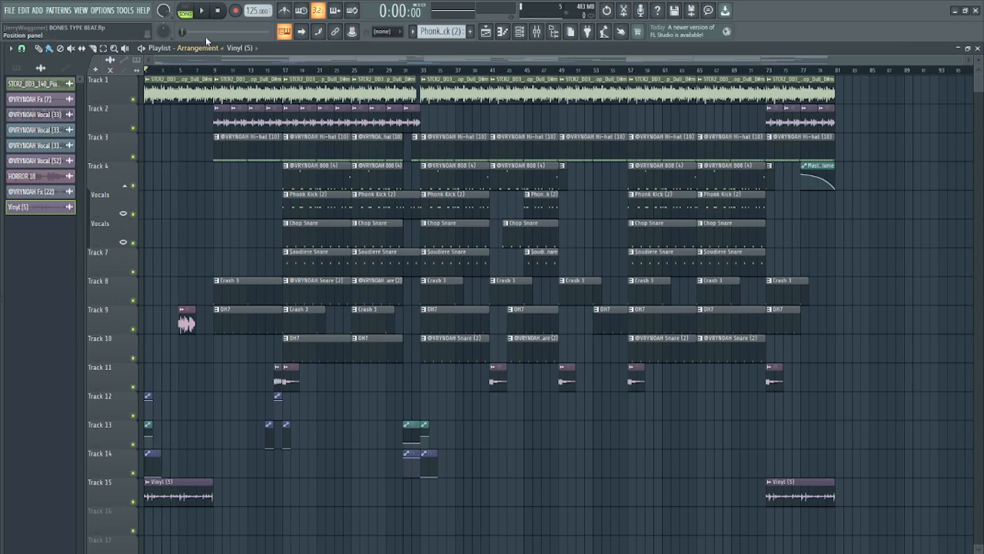
left_click(203, 11)
key("super")
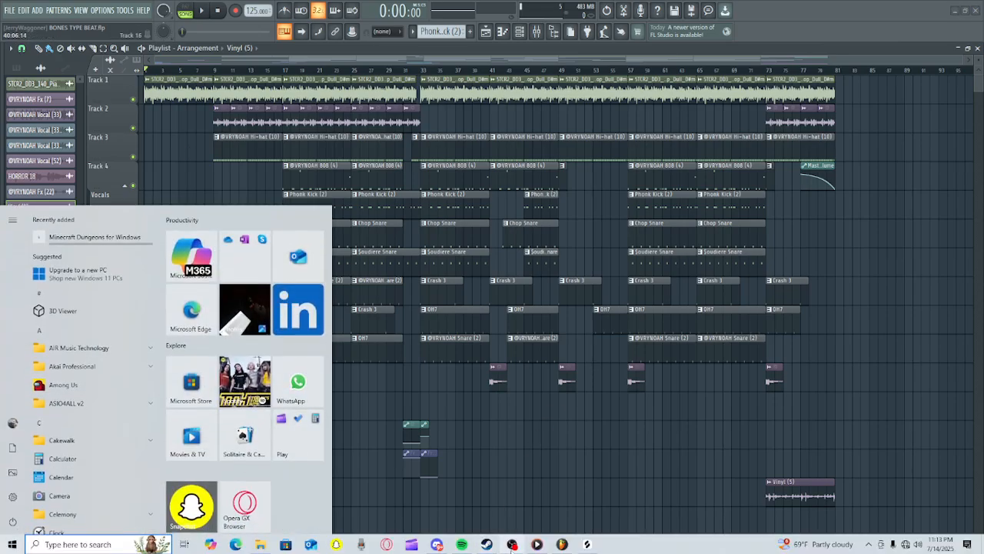